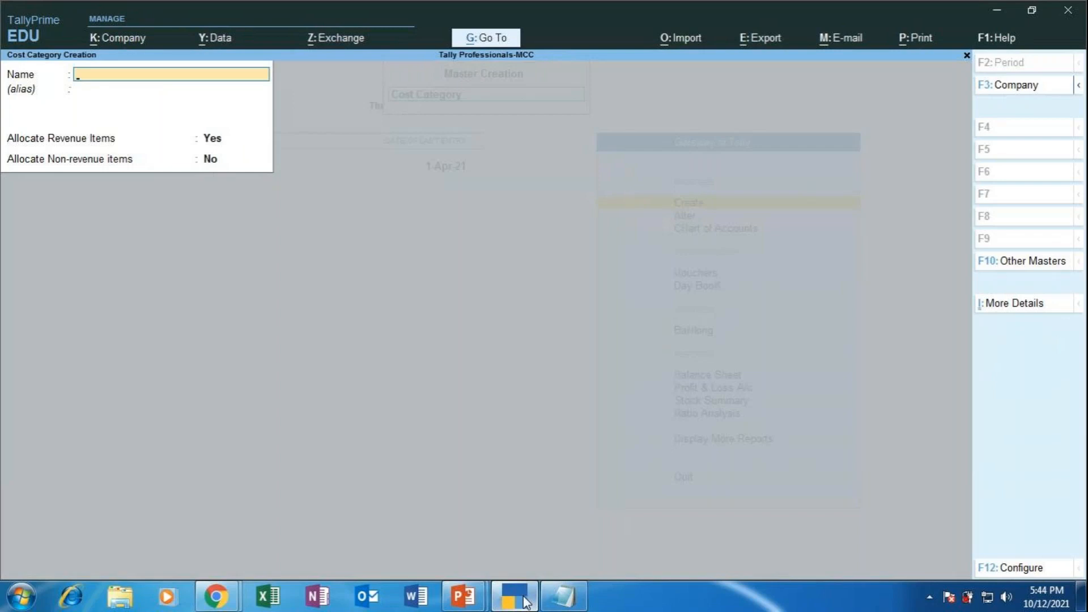
Step: Create the cost centre BANNERS in the ADVERTISEMENT category, leaving it under Primary
key("Escape")
key("Return")
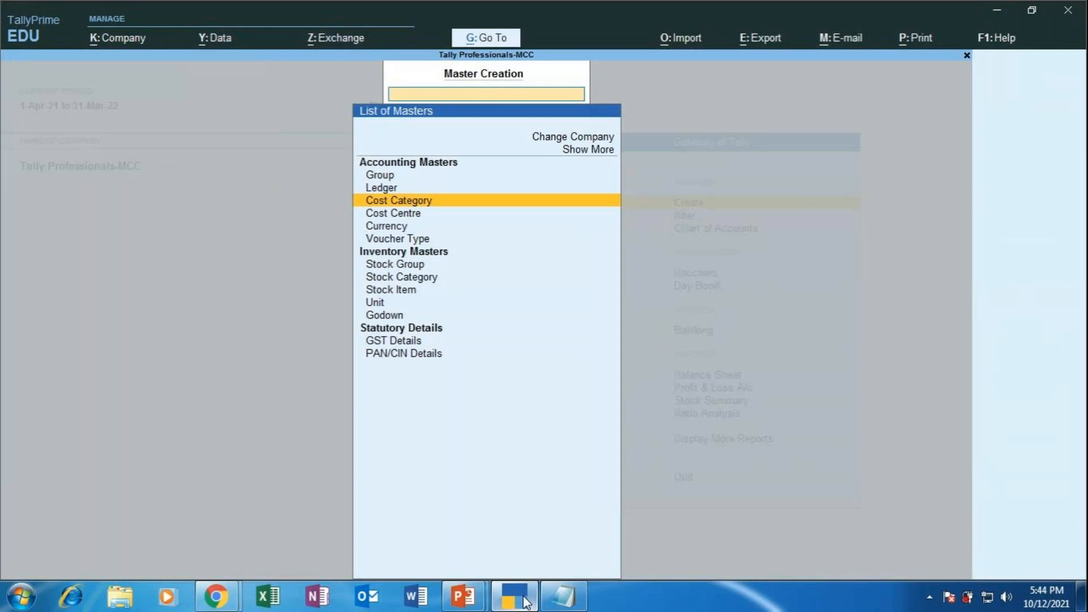
key("Down")
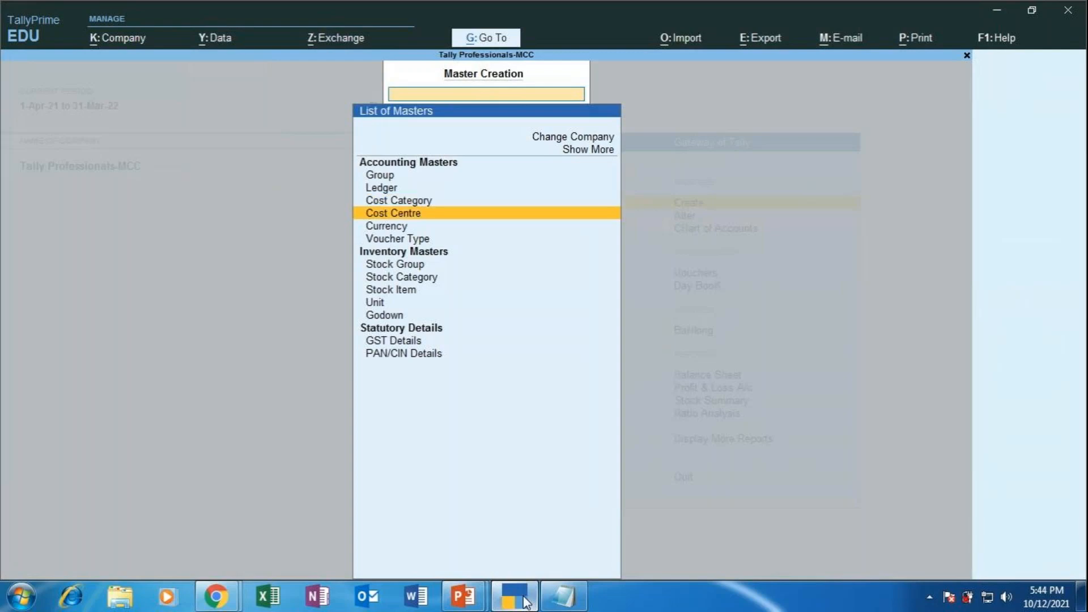
key("Return")
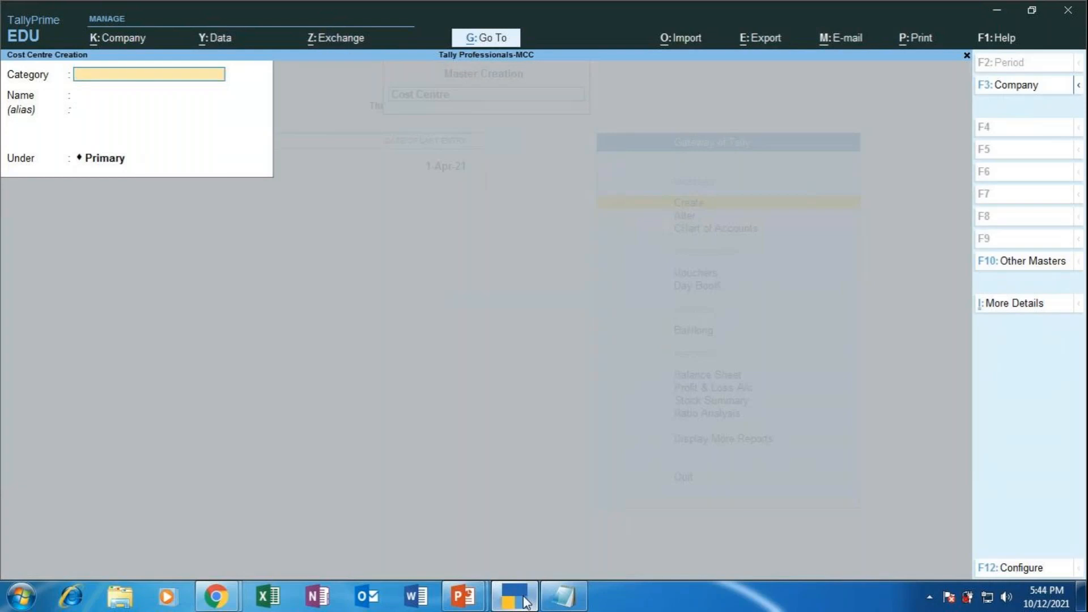
key("Down")
key("Down")
key("Down")
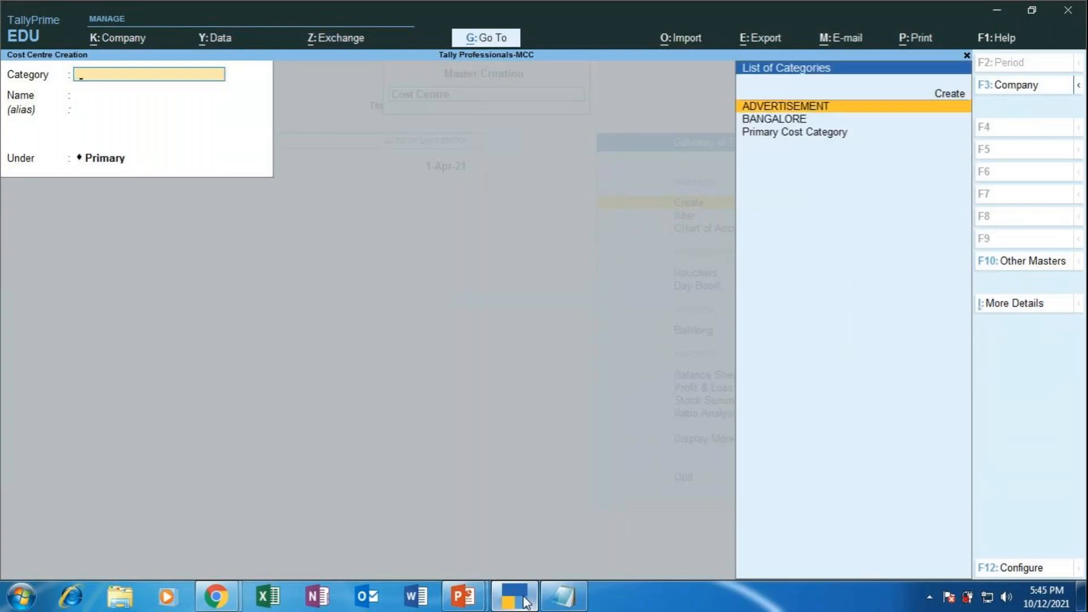
key("Return")
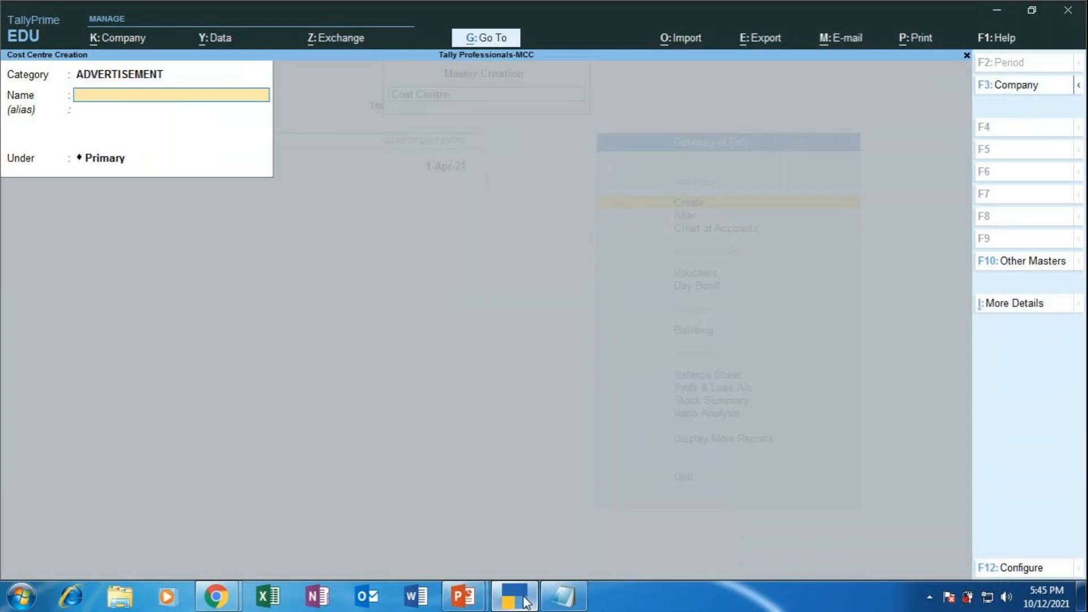
type("BANNERS")
key("Return")
key("Return")
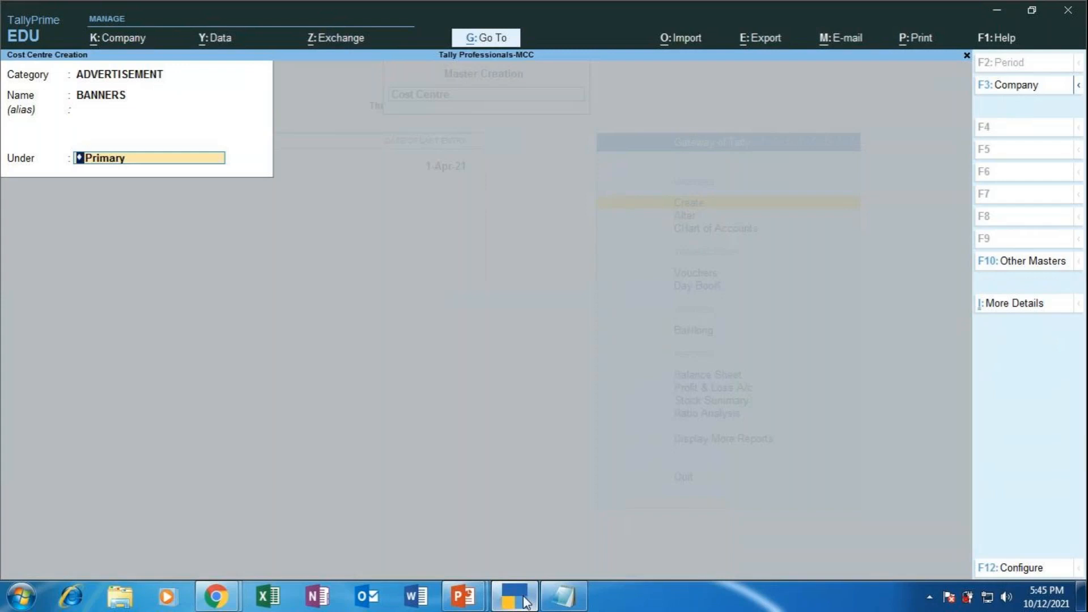
key("Return")
Step: Create the cost centres HOARDINGS and NEWS in the ADVERTISEMENT category under Primary
type("yHOARD")
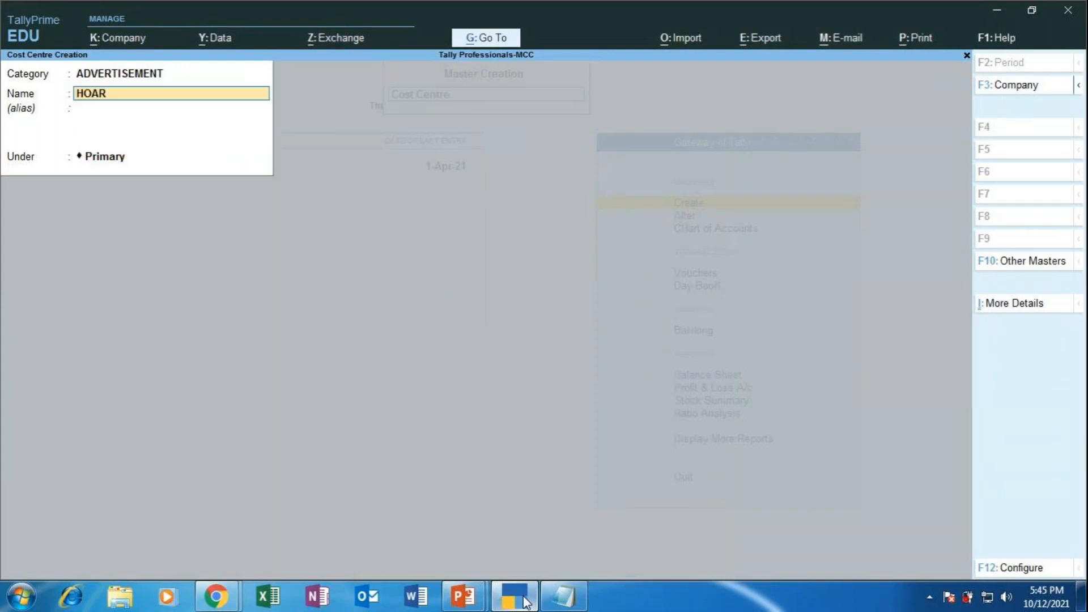
type("INGS")
key("Return")
key("Return")
key("Return")
type("yNEWS")
key("Return")
key("Return")
key("Return")
Step: Create the cost centre PAMPLETS in the ADVERTISEMENT category and leave cost centre creation
type("yPAN")
key("BackSpace")
type("MPLETS")
key("Return")
key("Return")
key("Return")
key("Return")
key("Escape")
key("y")
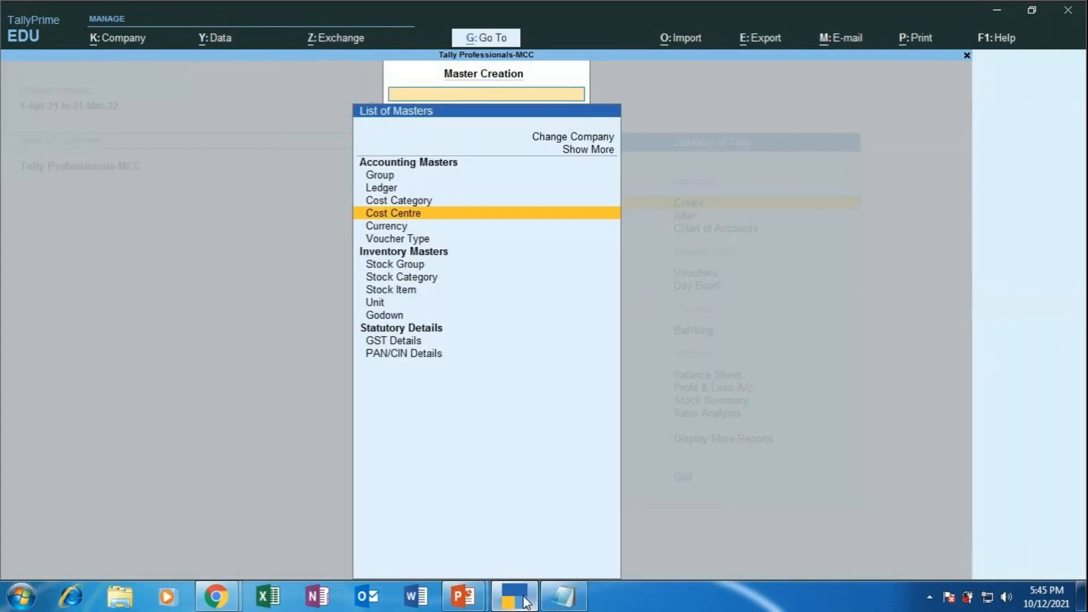
Step: Return to the Gateway of Tally and open a new payment voucher
key("Escape")
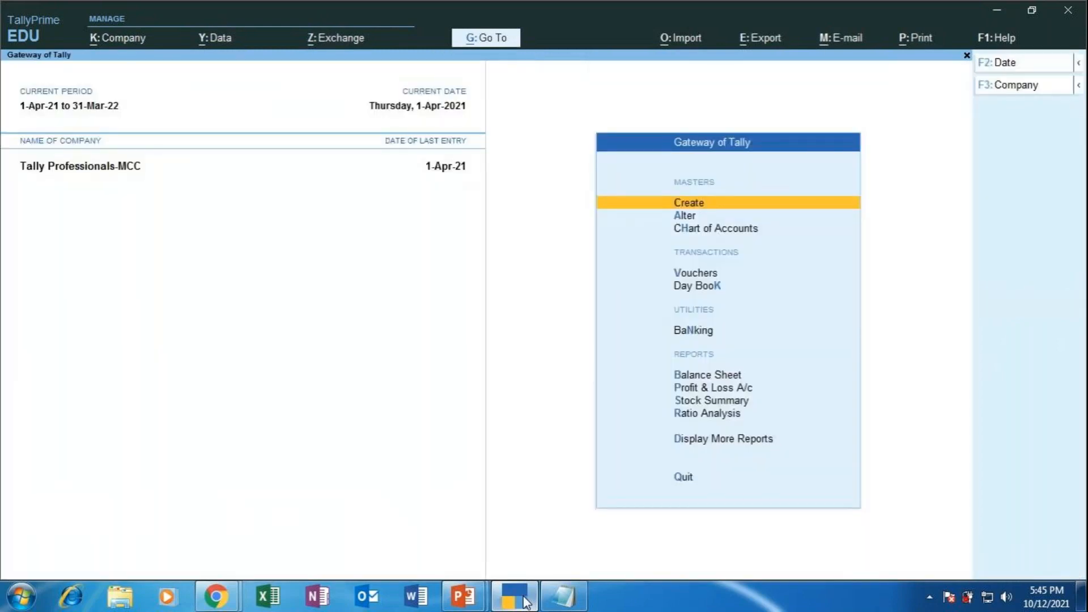
key("Down")
key("Down")
key("Down")
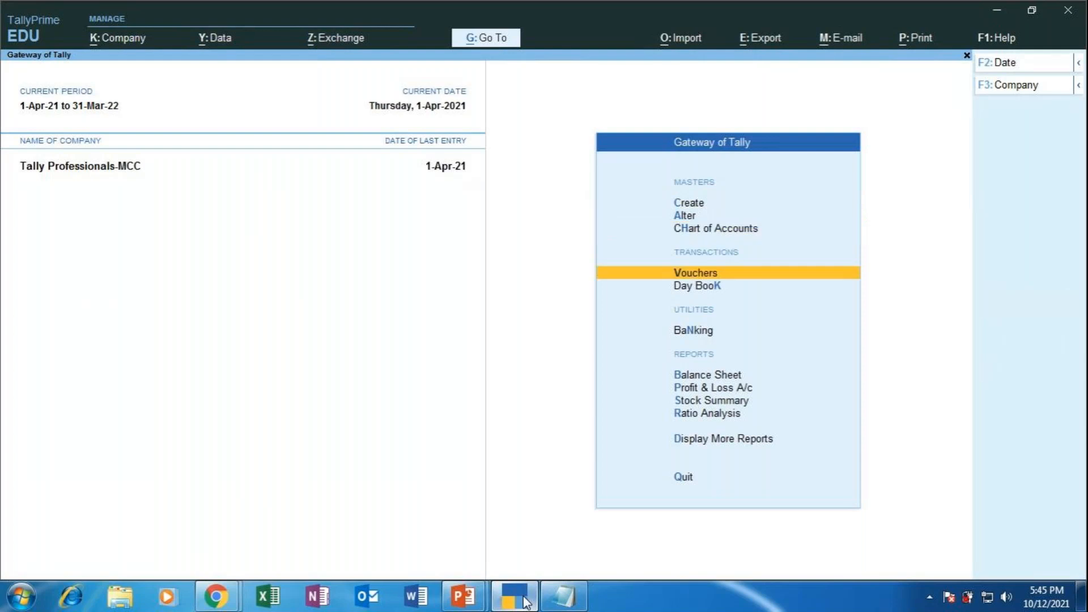
key("Return")
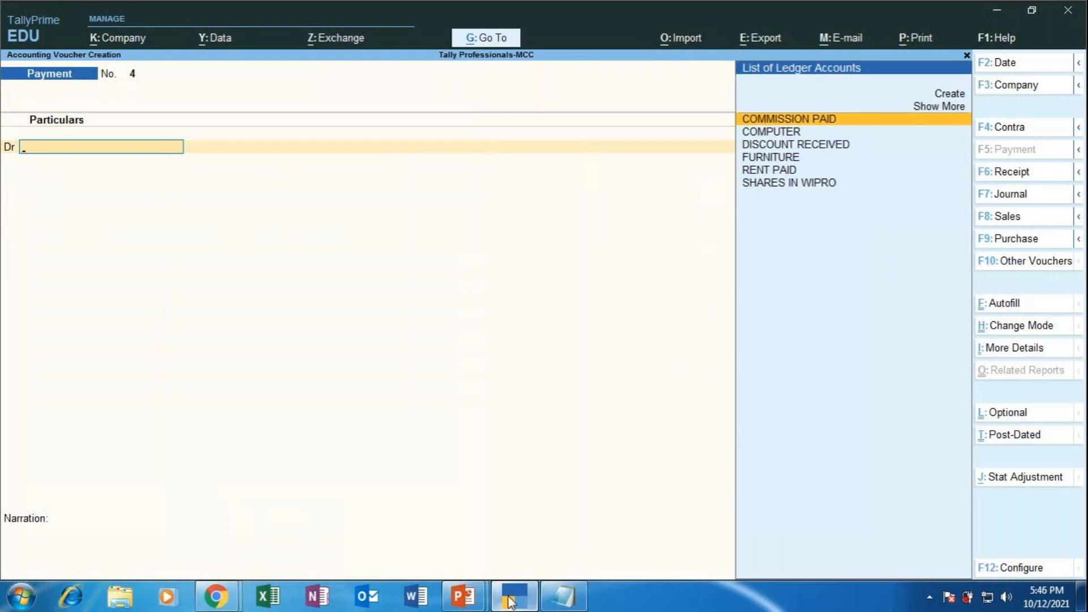
Step: Switch to the MAPR presentation in PowerPoint, read the advertisement expenses exercise as a slide show, and return to TallyPrime
left_click(464, 597)
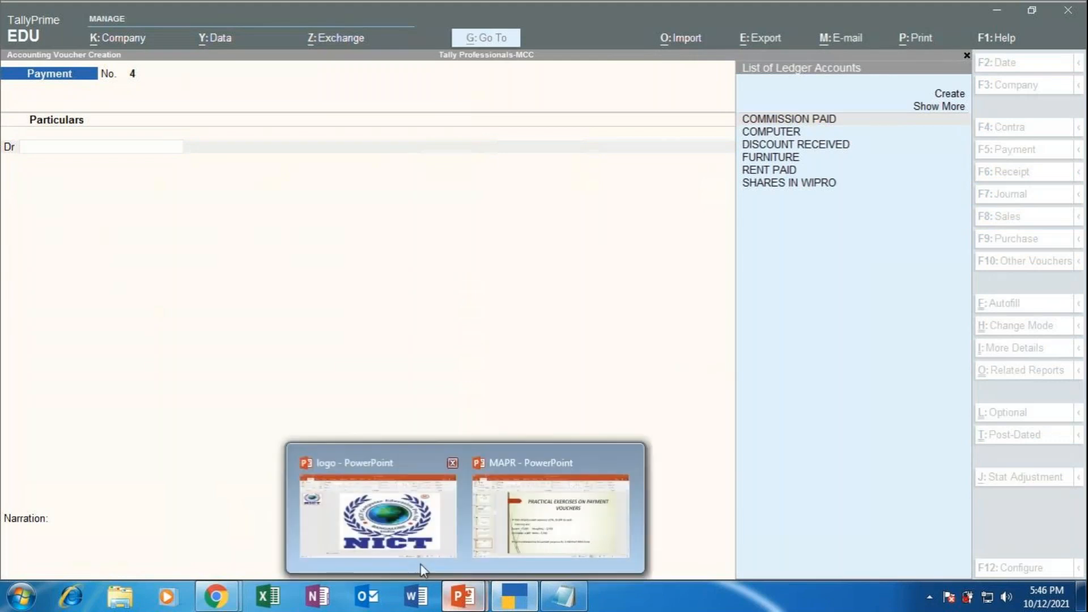
left_click(550, 513)
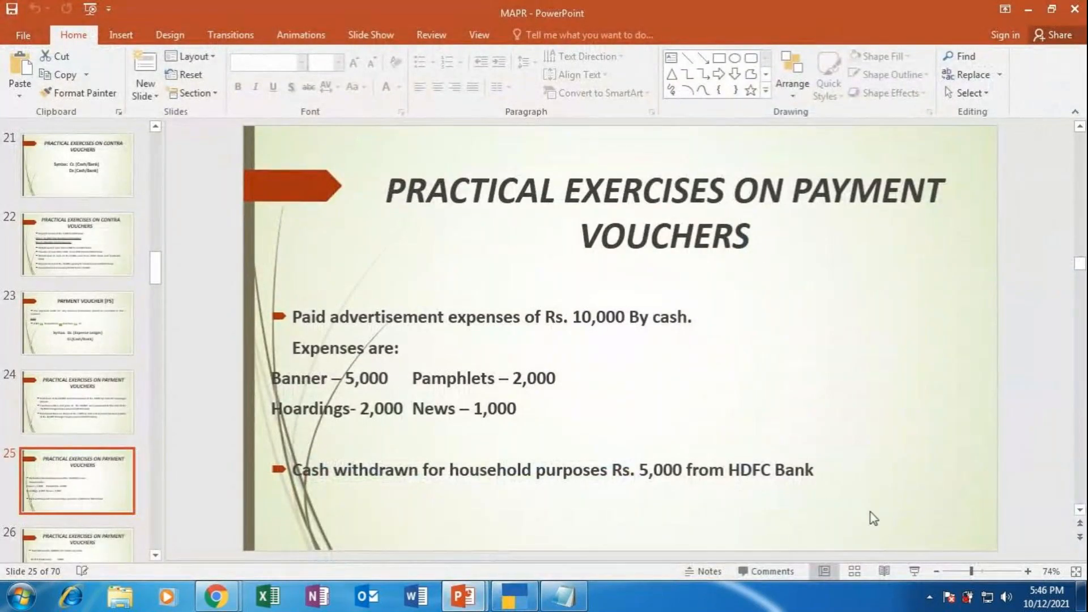
left_click(915, 570)
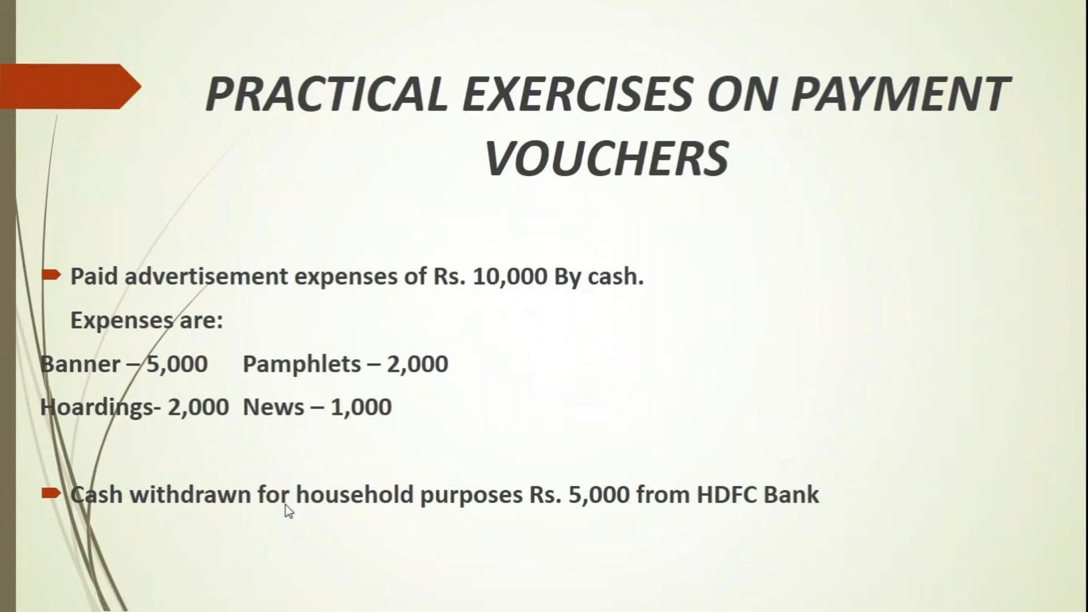
key("Escape")
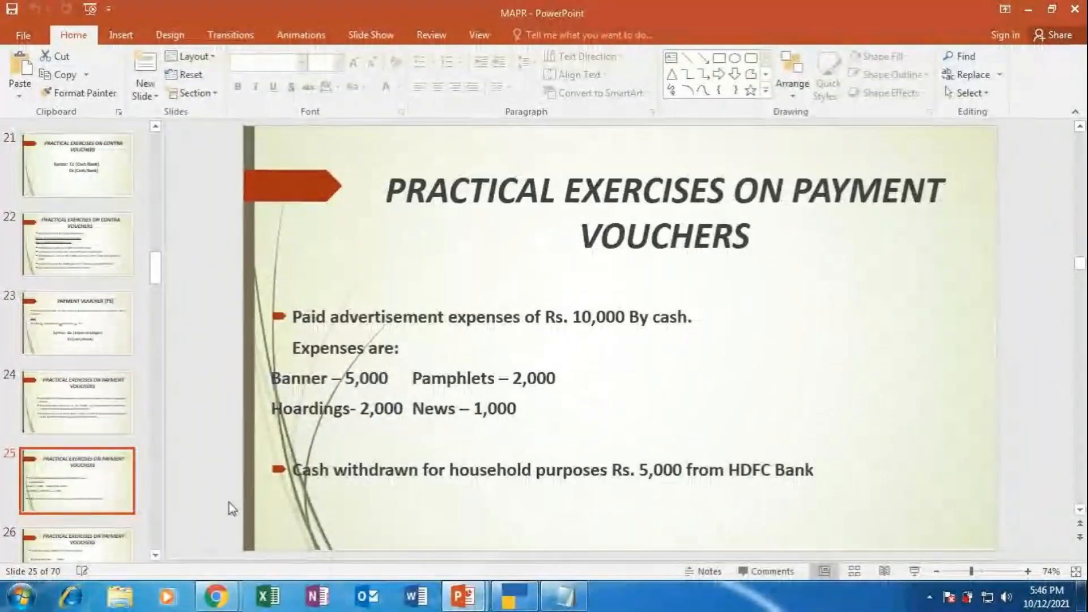
left_click(513, 596)
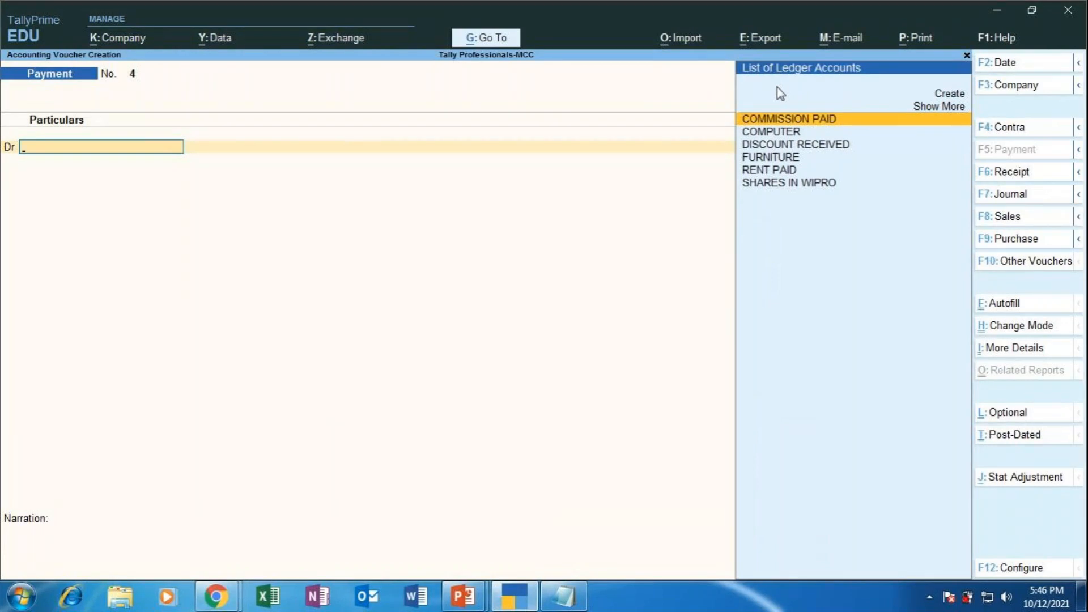
Step: Start a new ledger ADVERTISEMENT EXPENSES under Indirect Expenses, with ledger type Not Applicable and cost centres applicable
key("Up")
key("Up")
key("Return")
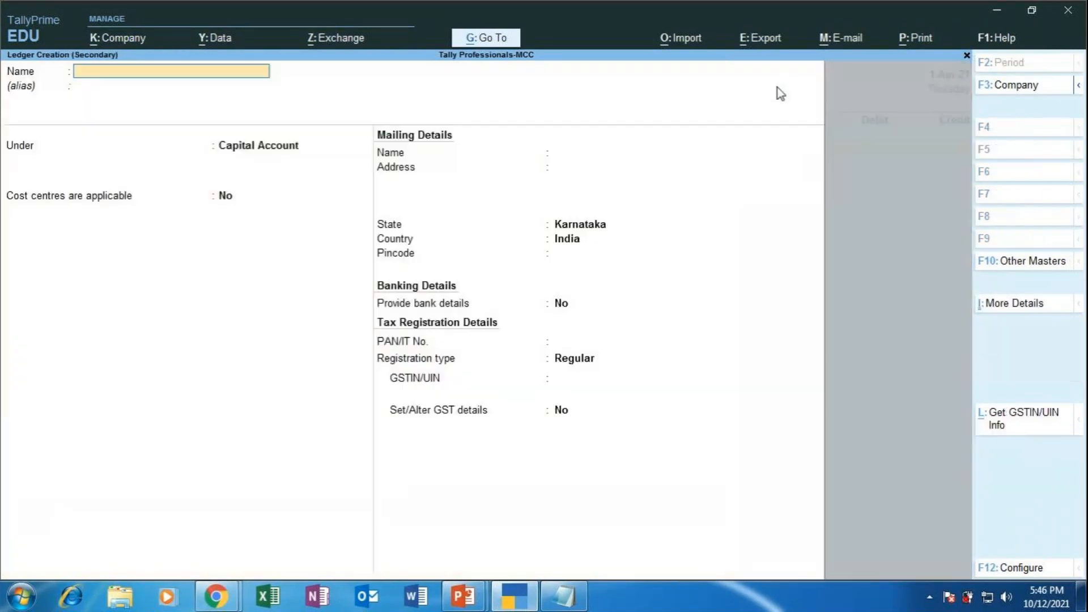
type("ADVERTISEMENT EXPENSES")
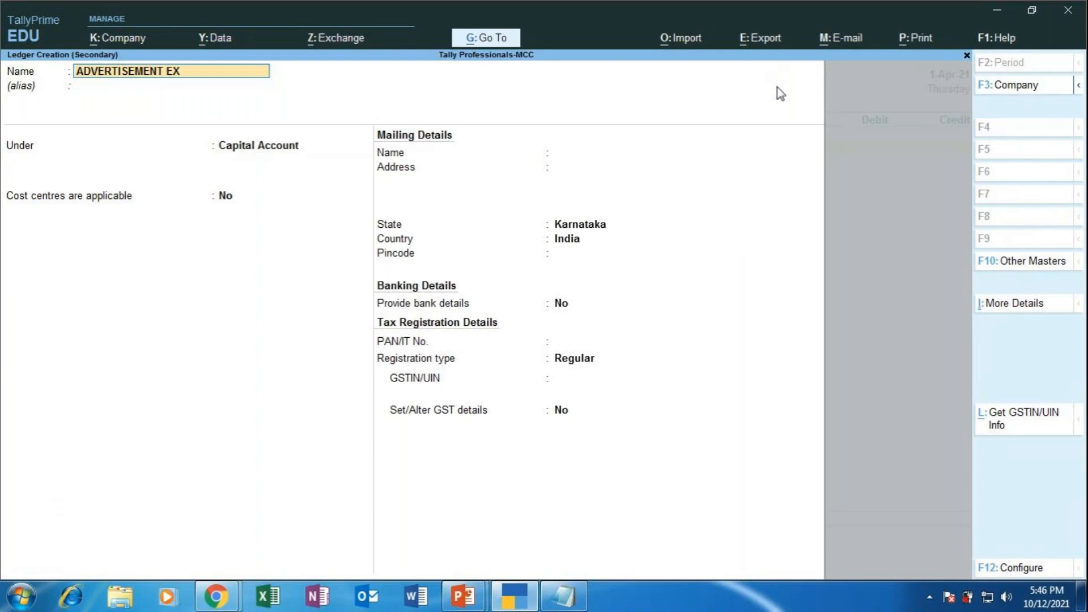
key("Return")
key("Return")
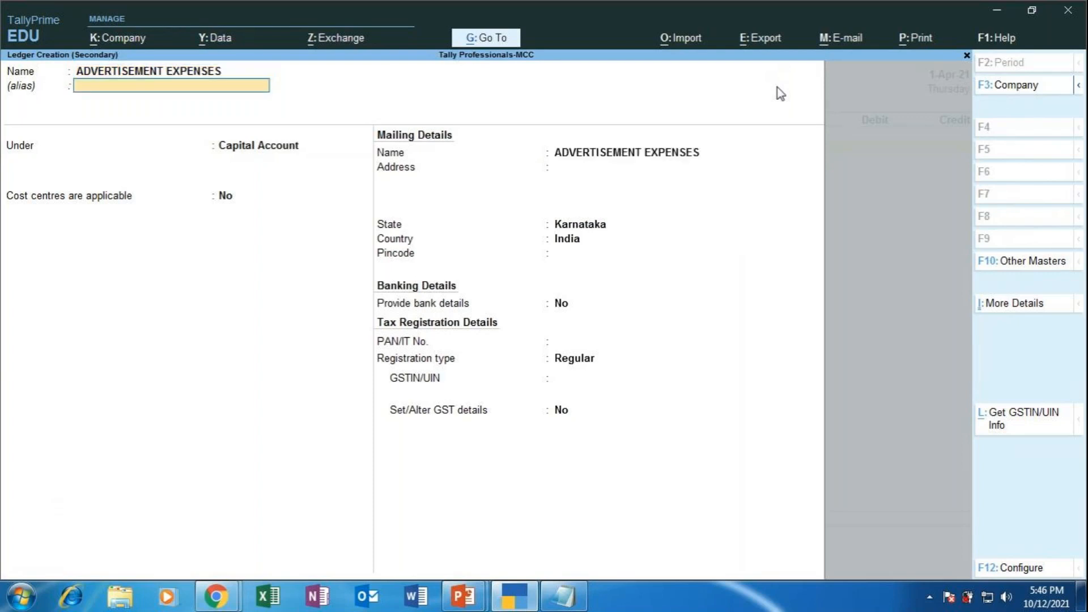
type("INDI")
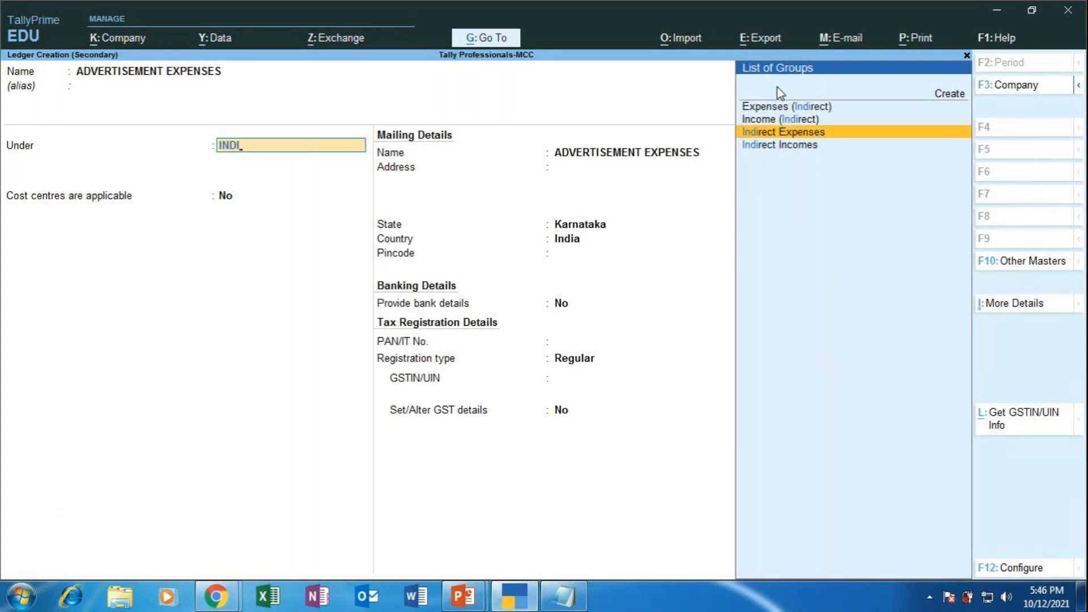
key("Return")
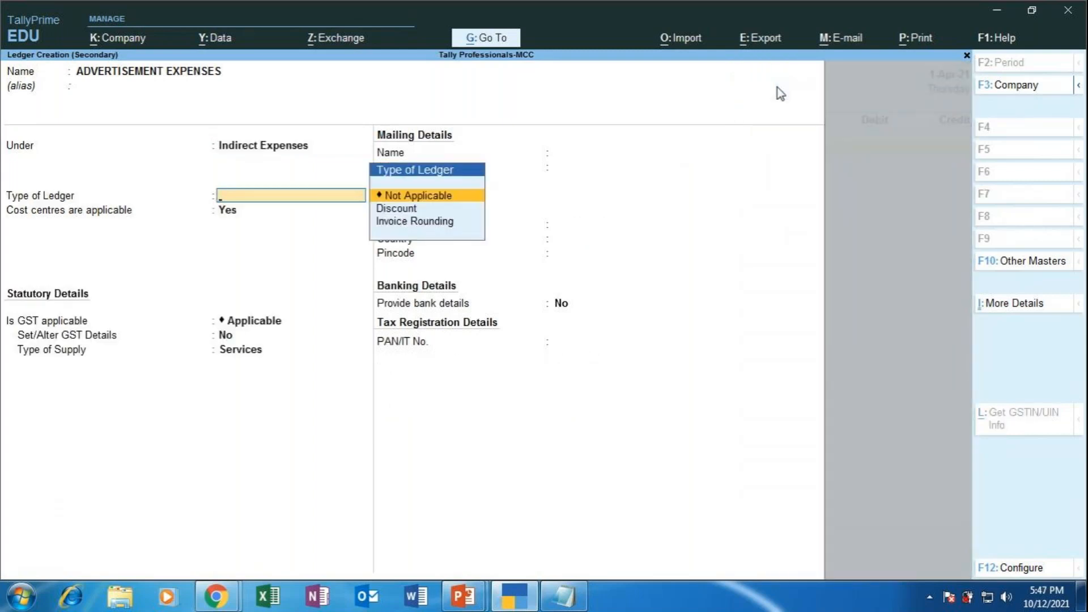
key("Return")
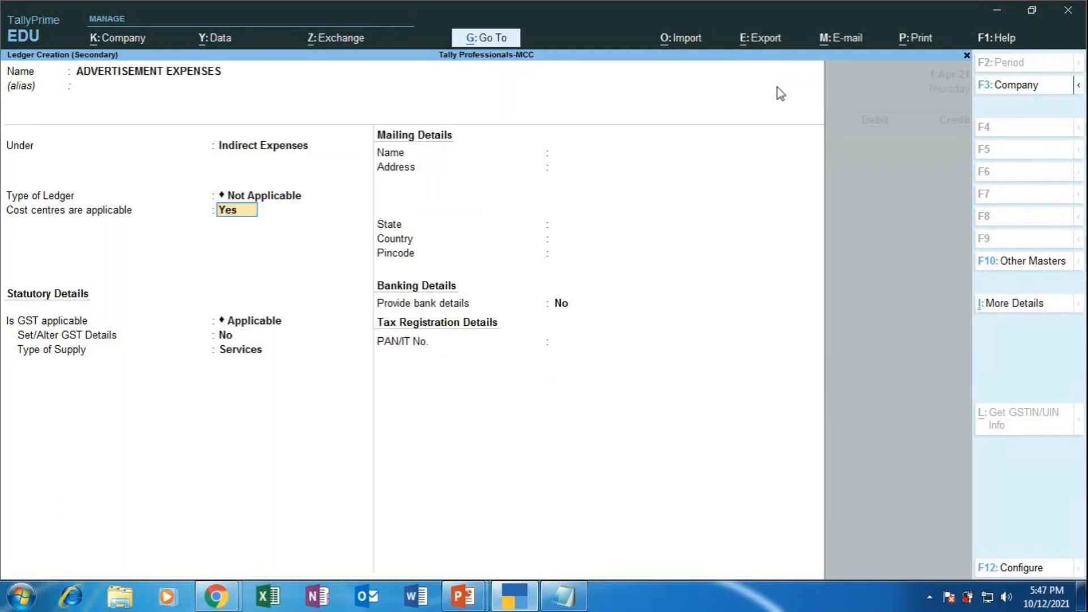
key("Return")
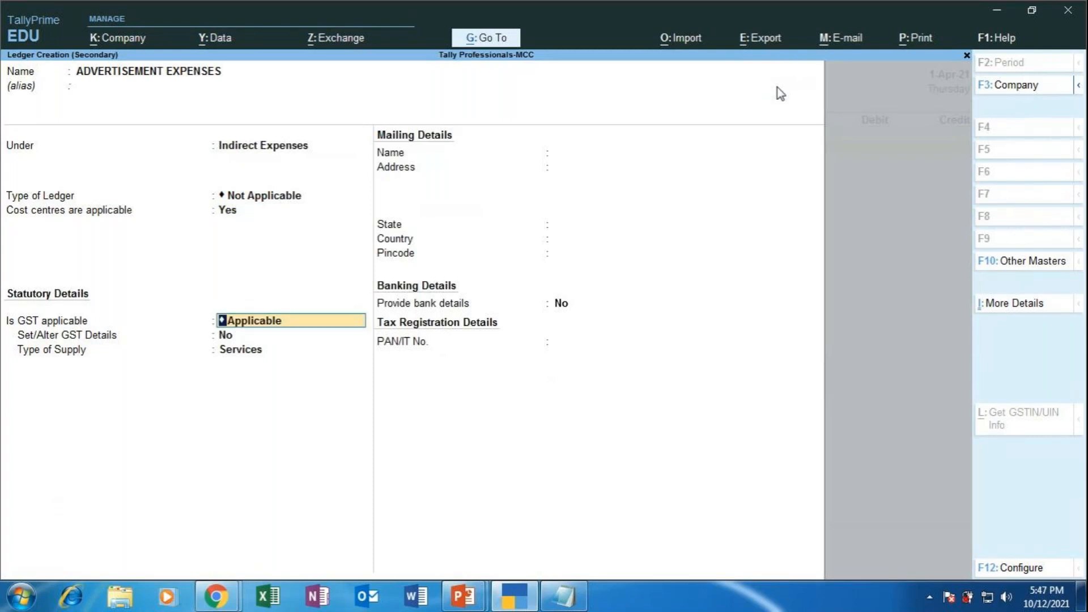
Step: Set GST and the assessable value calculation to Not Applicable for the ADVERTISEMENT EXPENSES ledger and save it
key("Return")
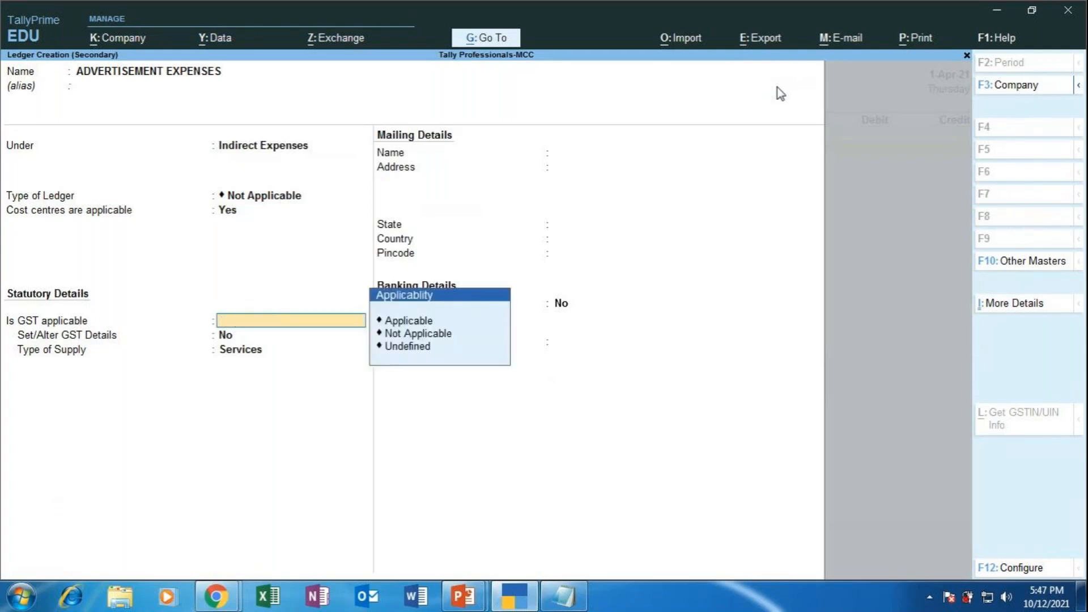
key("Down")
key("Down")
key("Return")
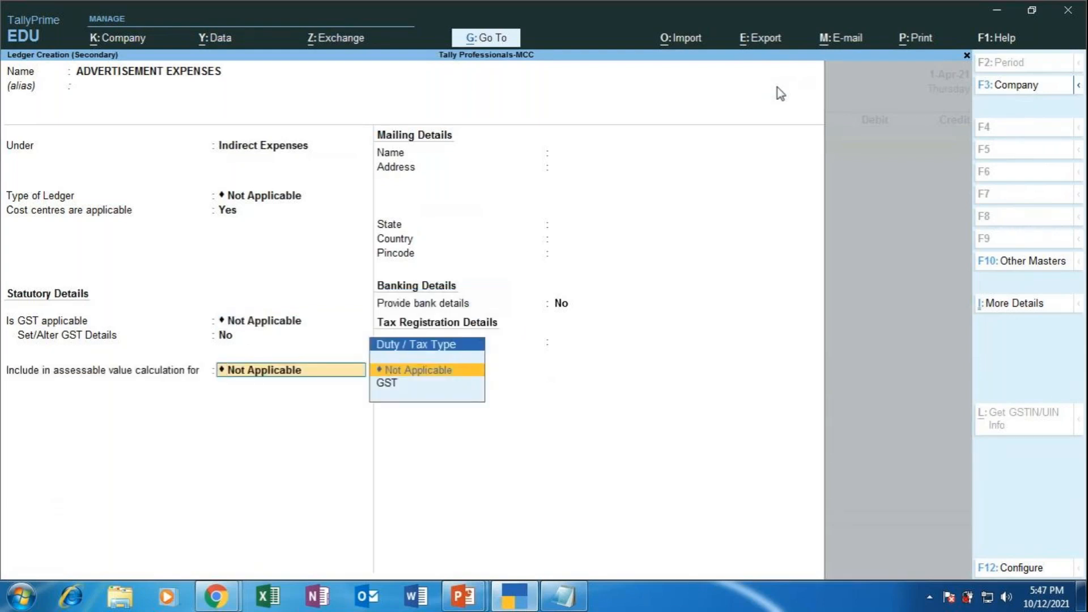
key("Return")
key("Return")
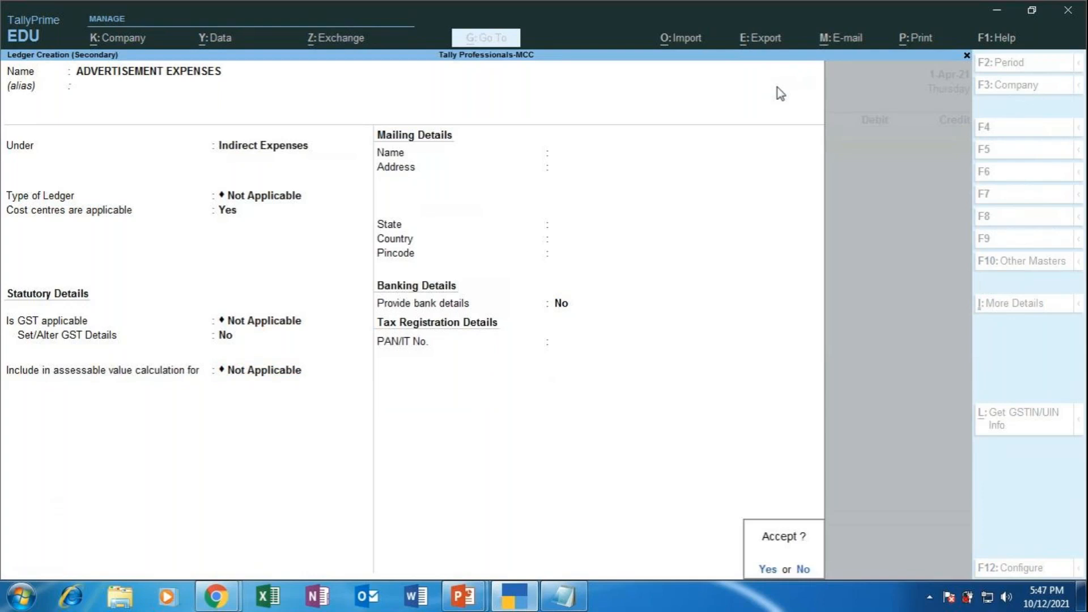
key("Return")
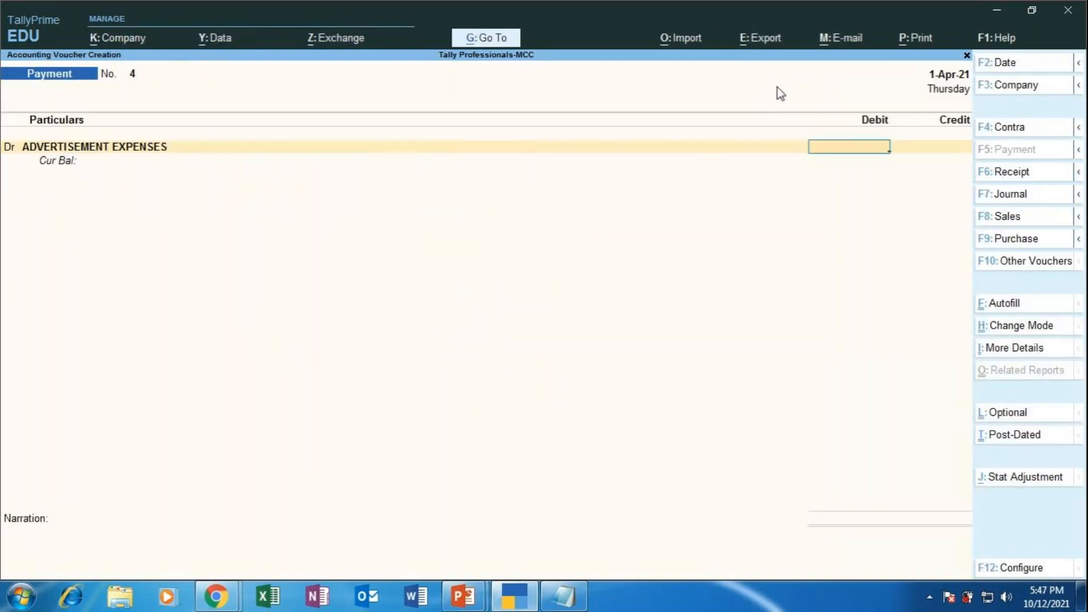
Step: Debit 10,000 to ADVERTISEMENT EXPENSES in the payment voucher and proceed to its cost centre allocations
type("10000")
key("Return")
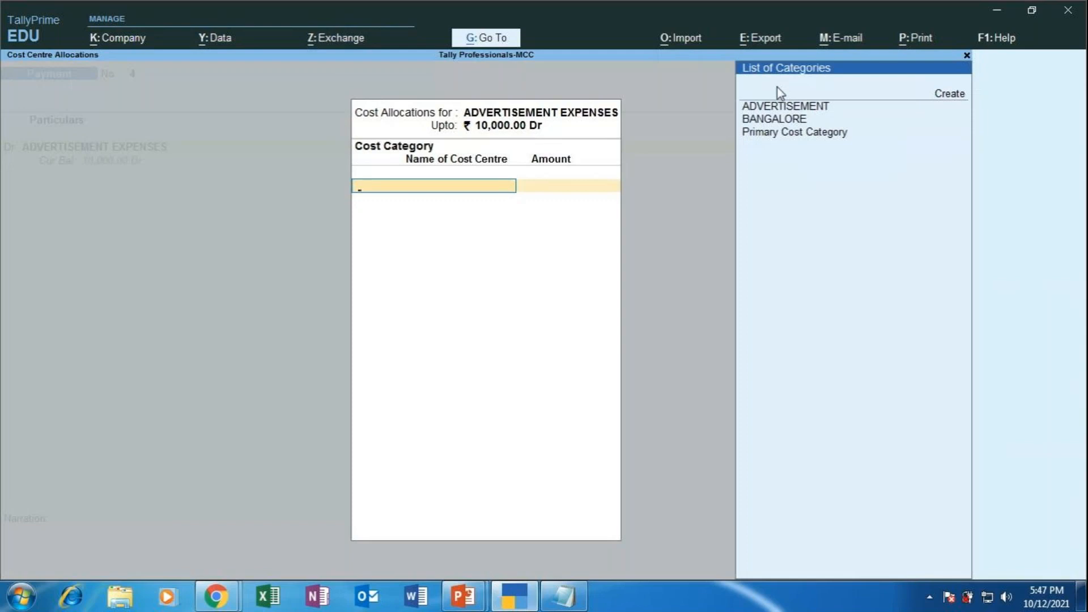
key("Down")
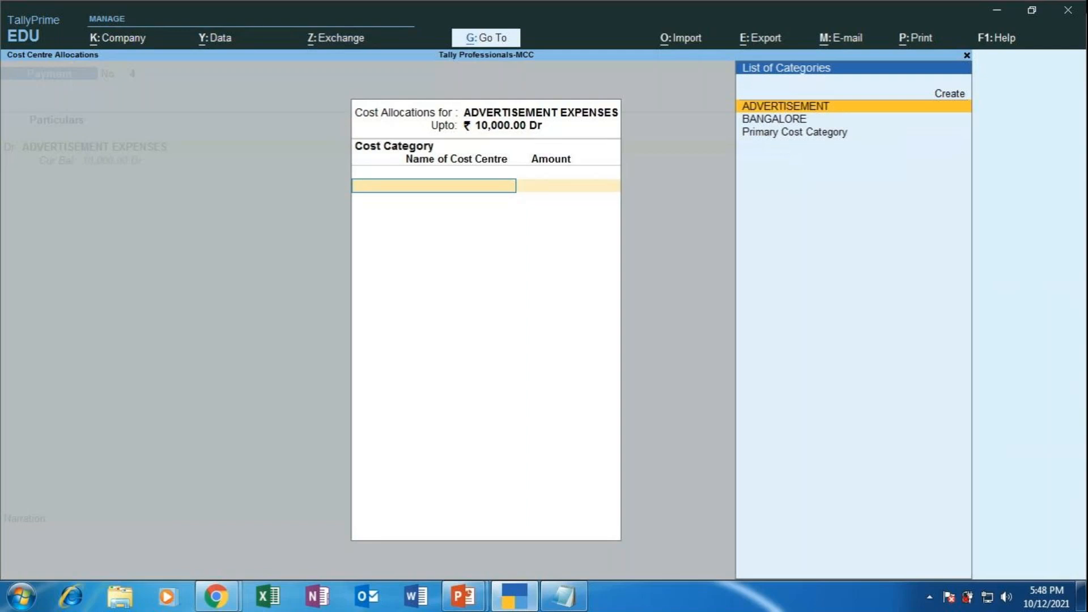
key("Escape")
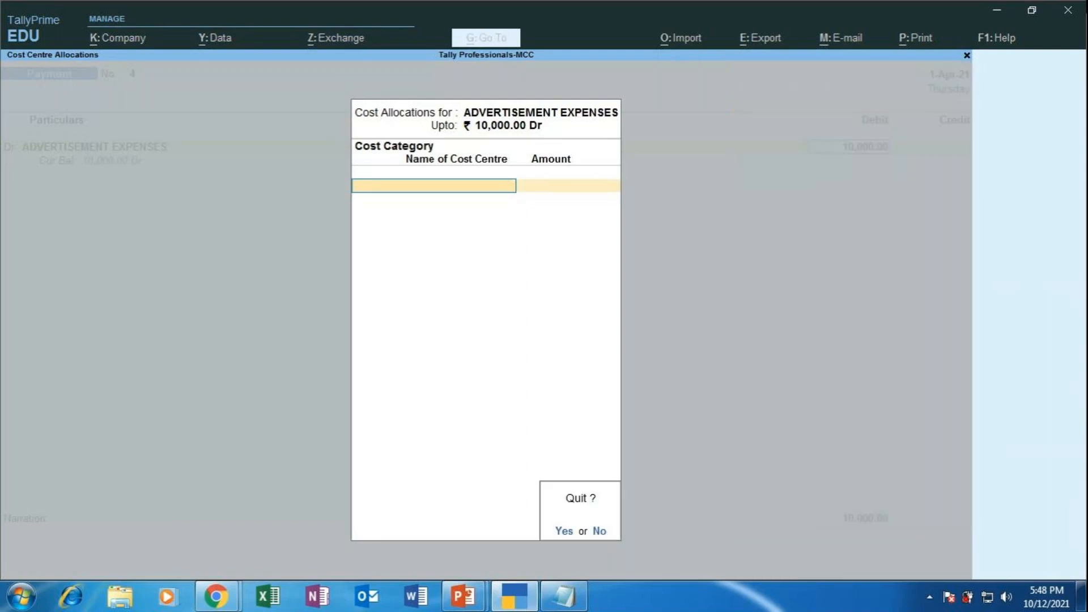
key("y")
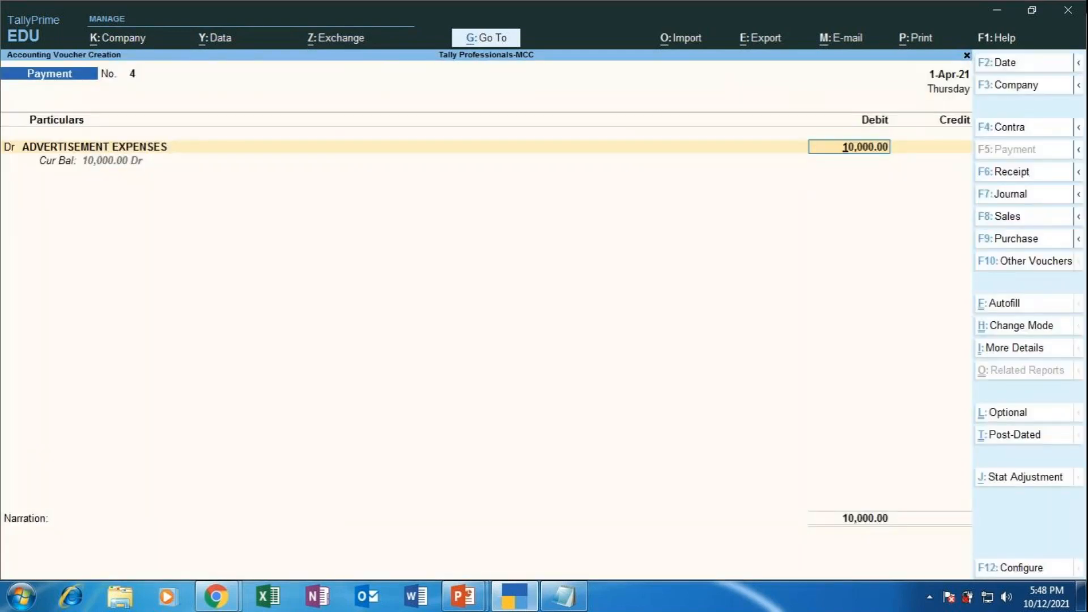
key("Return")
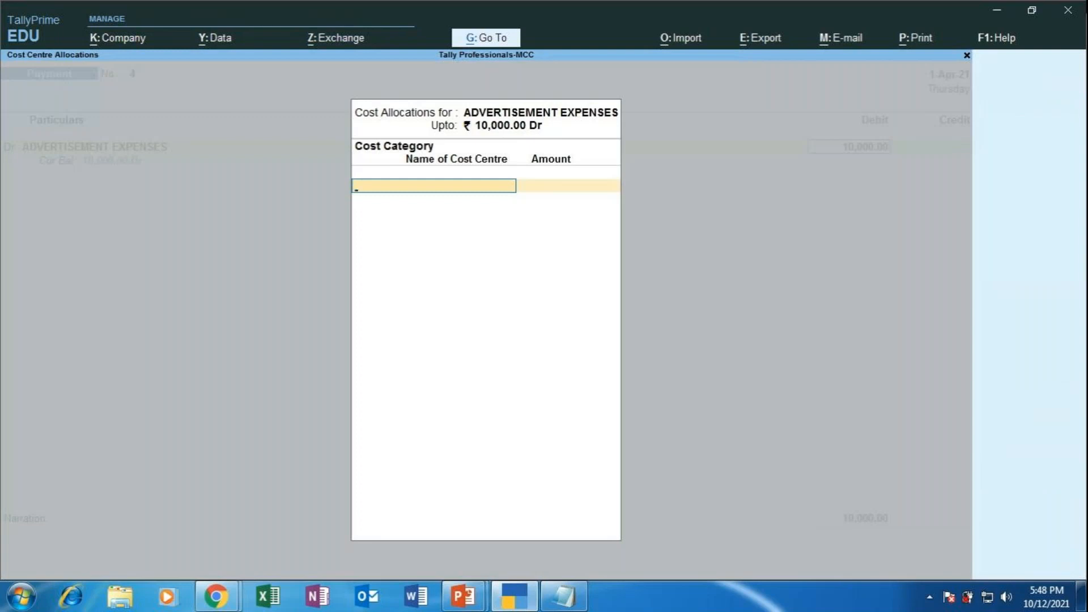
key("Escape")
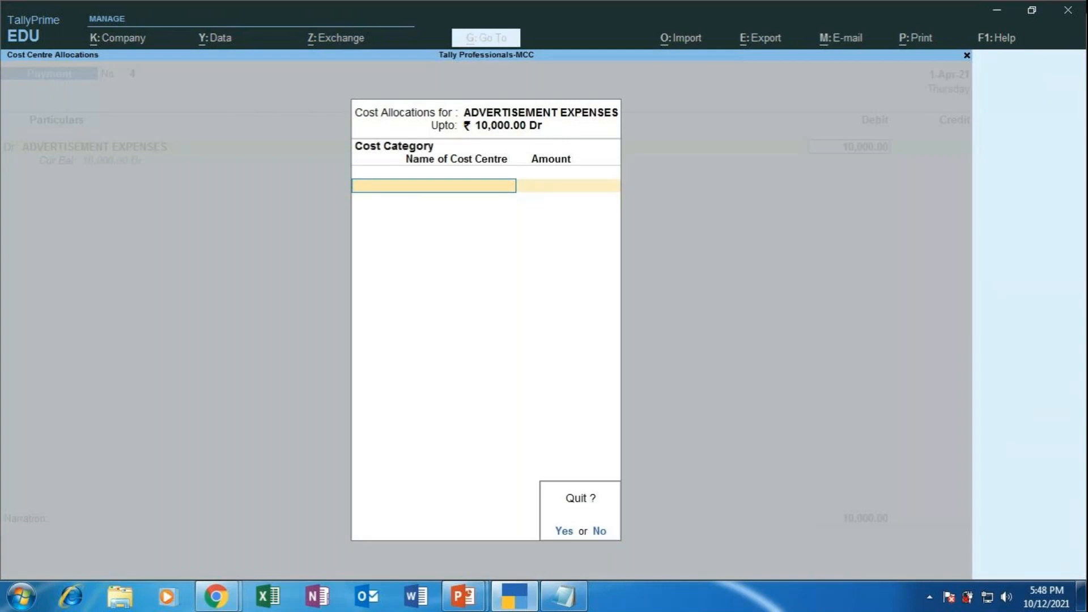
key("Return")
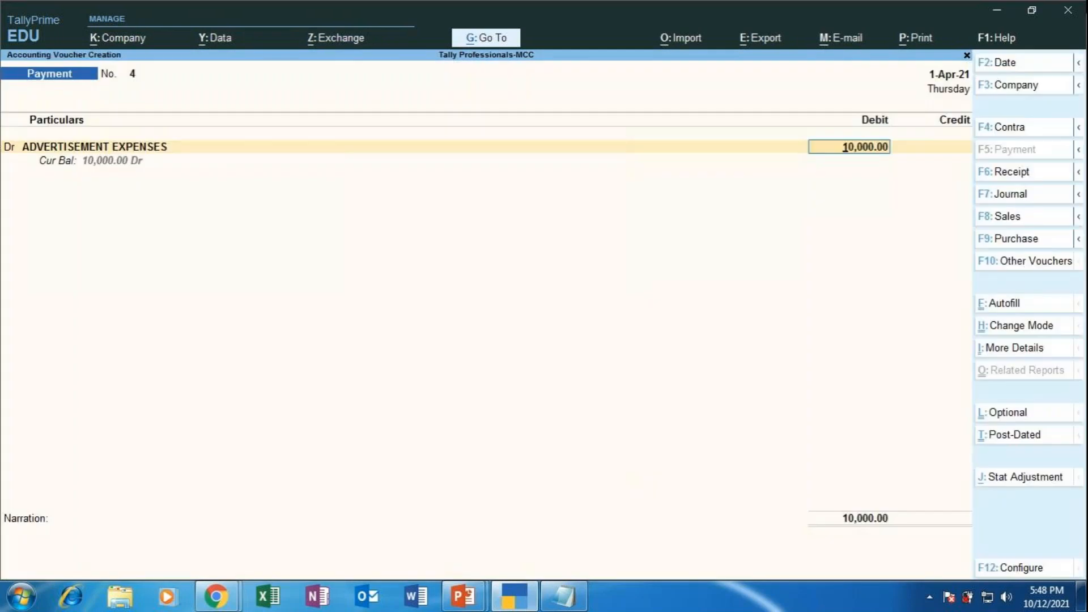
key("alt")
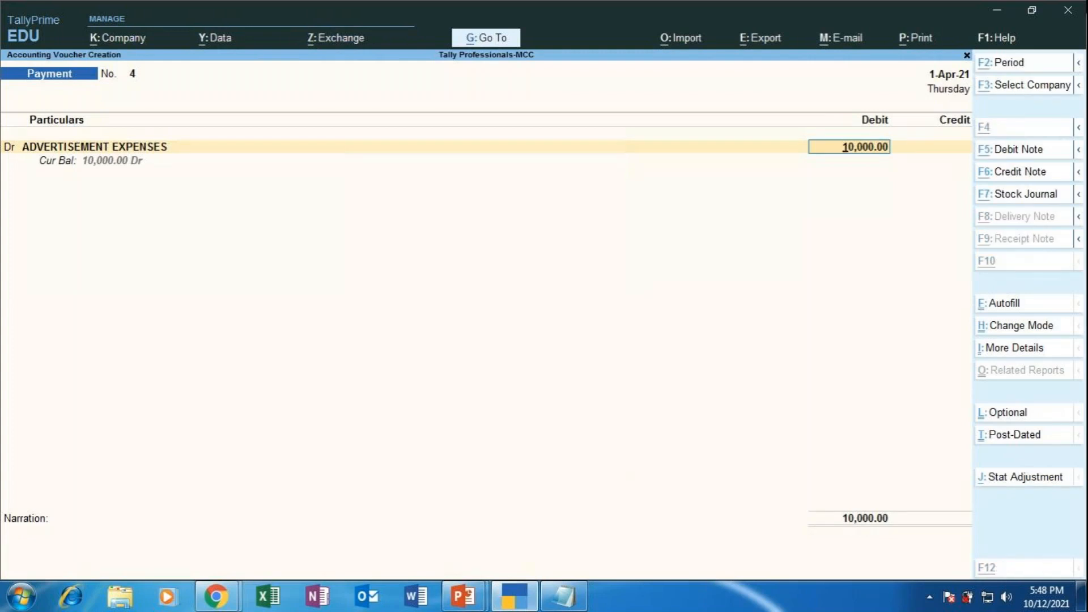
Step: Open the ADVERTISEMENT EXPENSES ledger for alteration and check its cost centre applicability setting
key("alt+g")
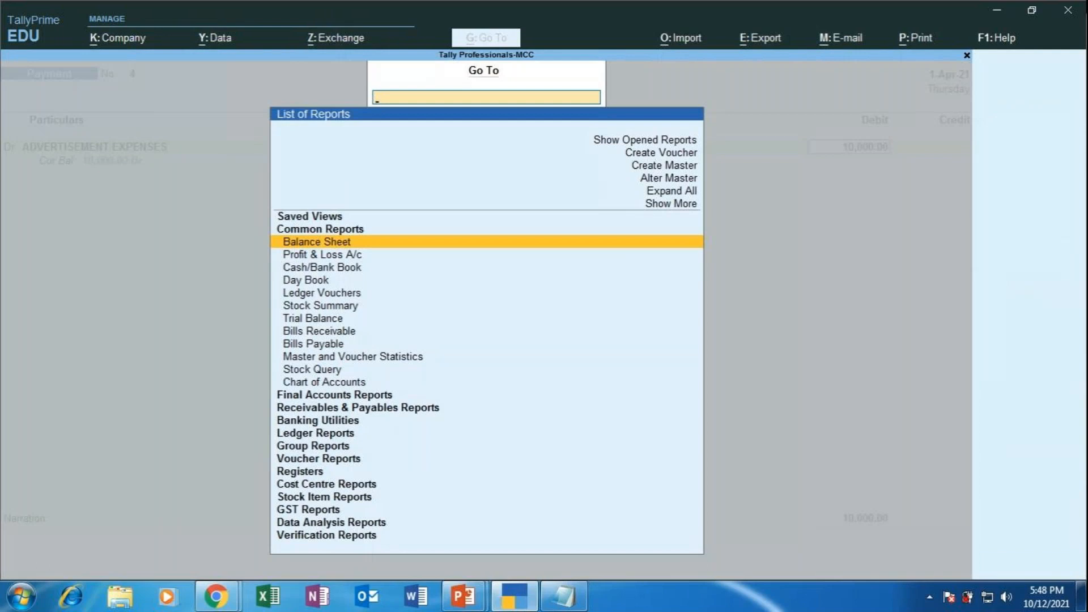
key("Up")
key("Up")
key("Up")
key("Up")
key("Up")
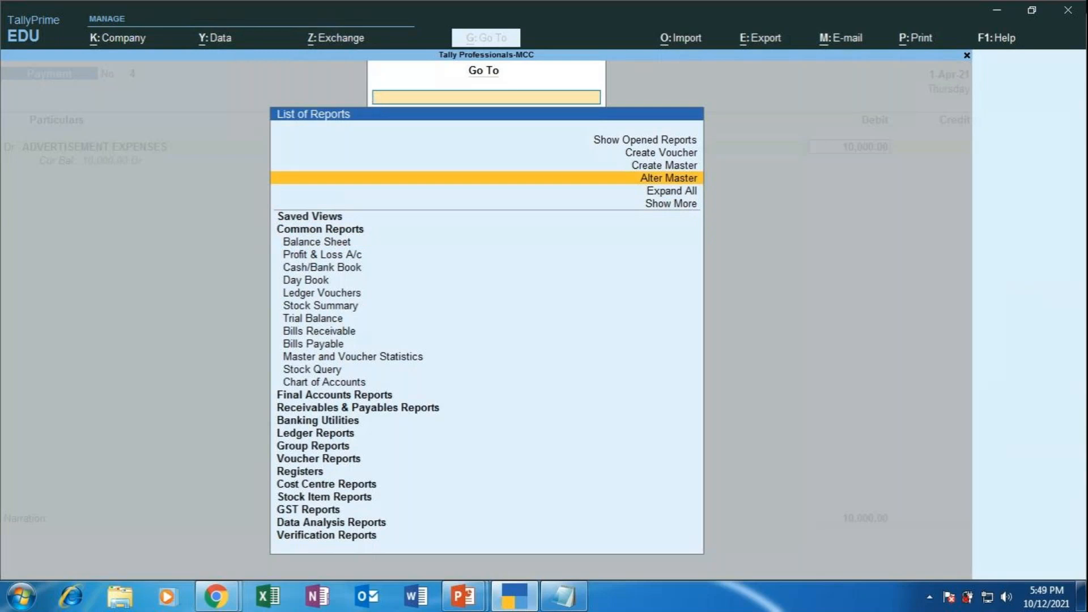
key("Return")
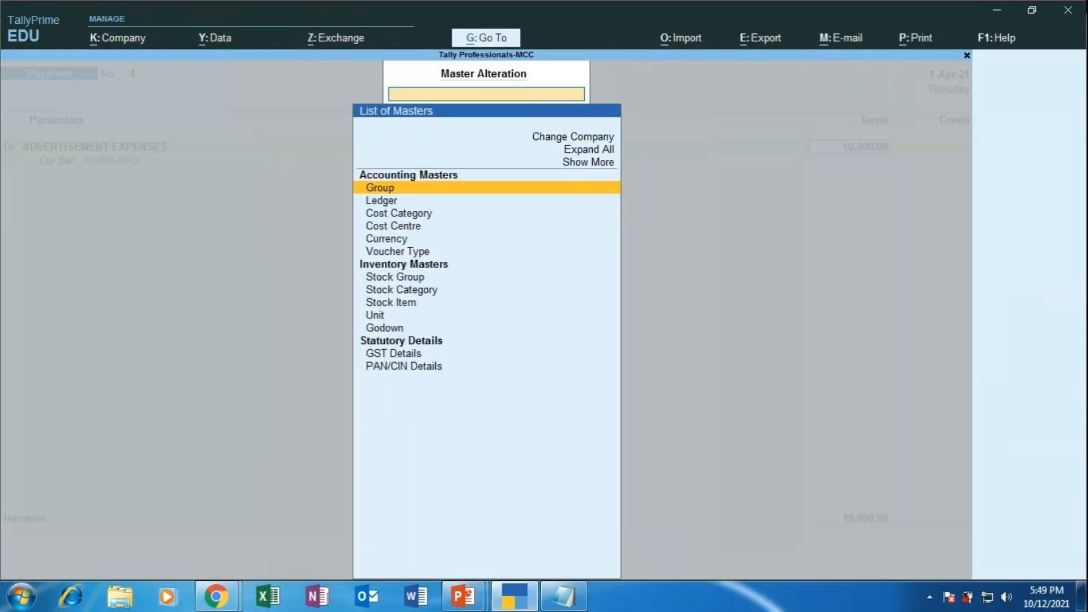
key("Down")
key("Return")
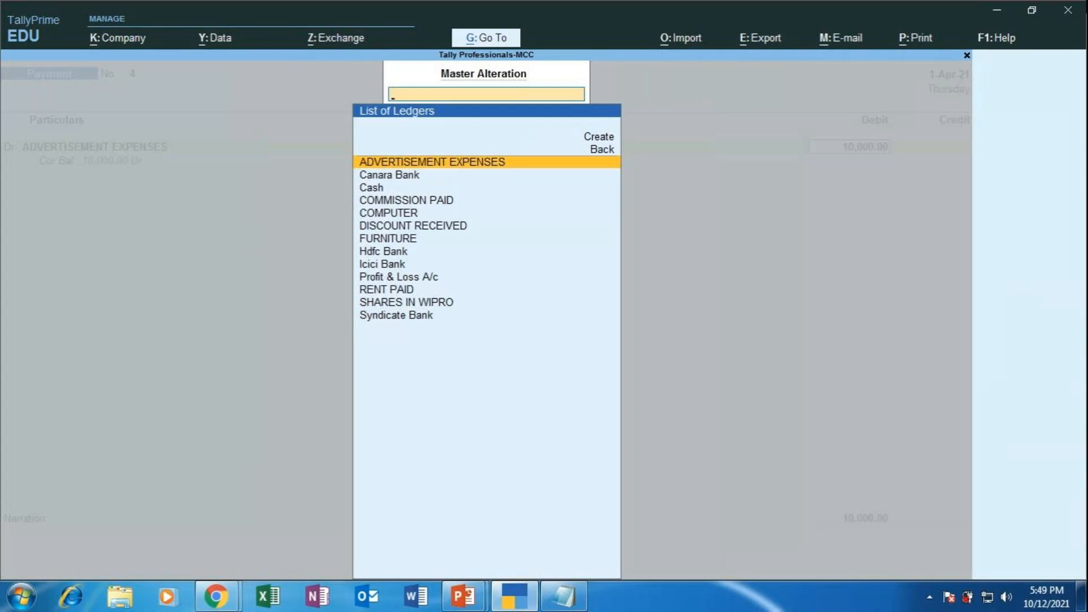
key("Return")
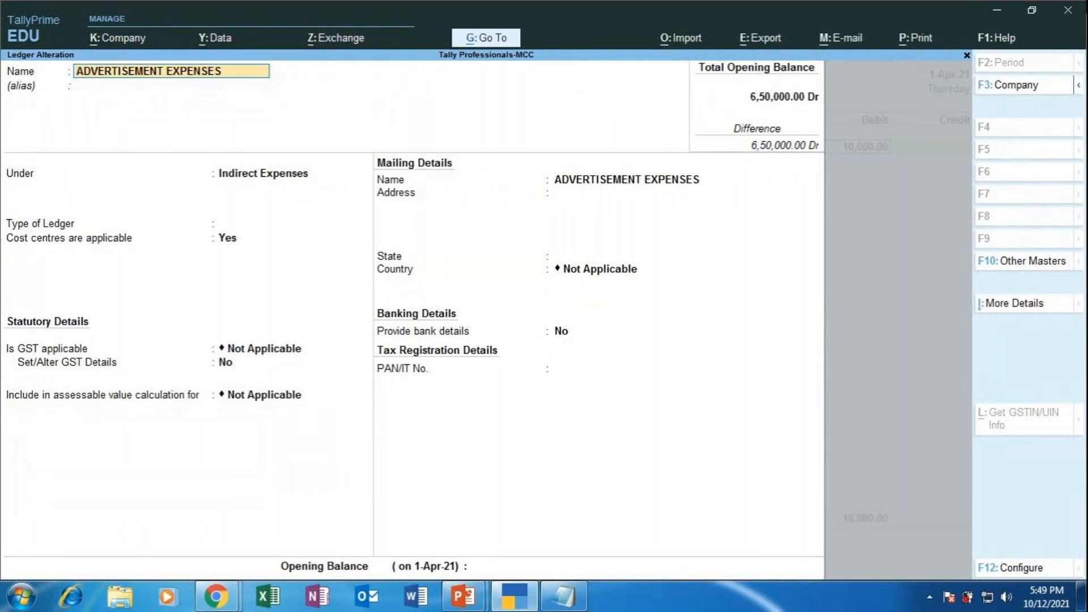
key("Return")
key("Return")
key("Return")
key("Return")
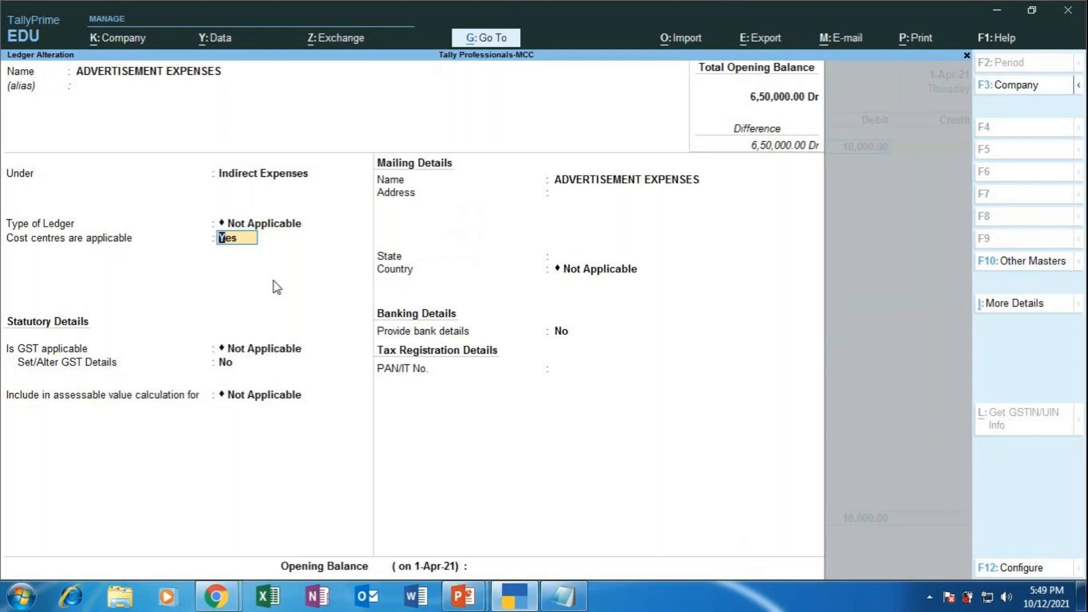
Step: Review the ledger configuration options, particularly Apply Cost Centres for Ledgers, and return to the ledger
key("F12")
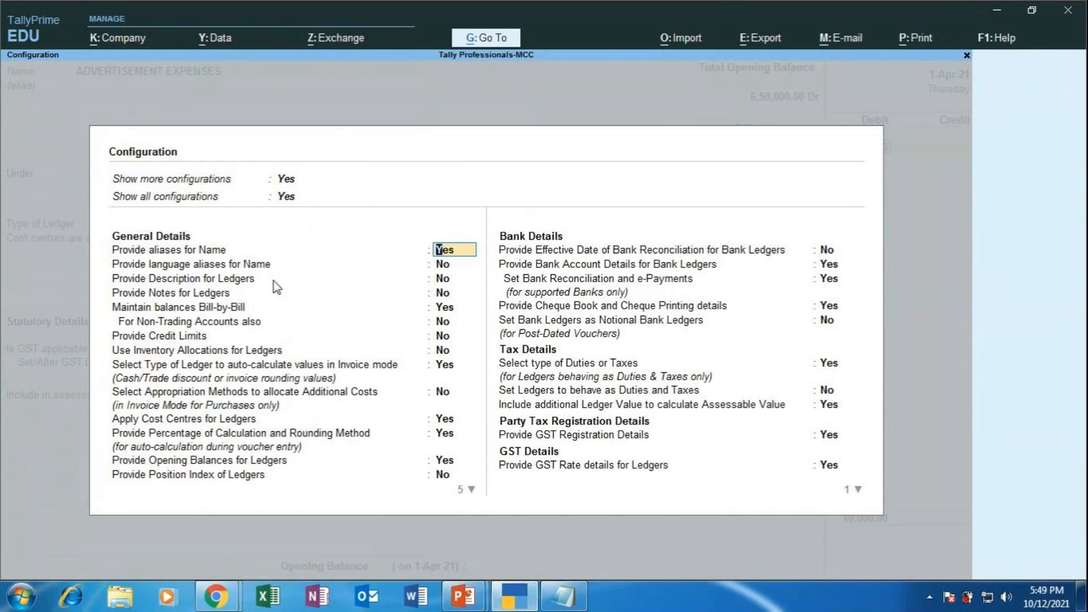
key("Down")
key("Down")
key("Down")
key("Down")
key("Down")
key("Down")
key("Down")
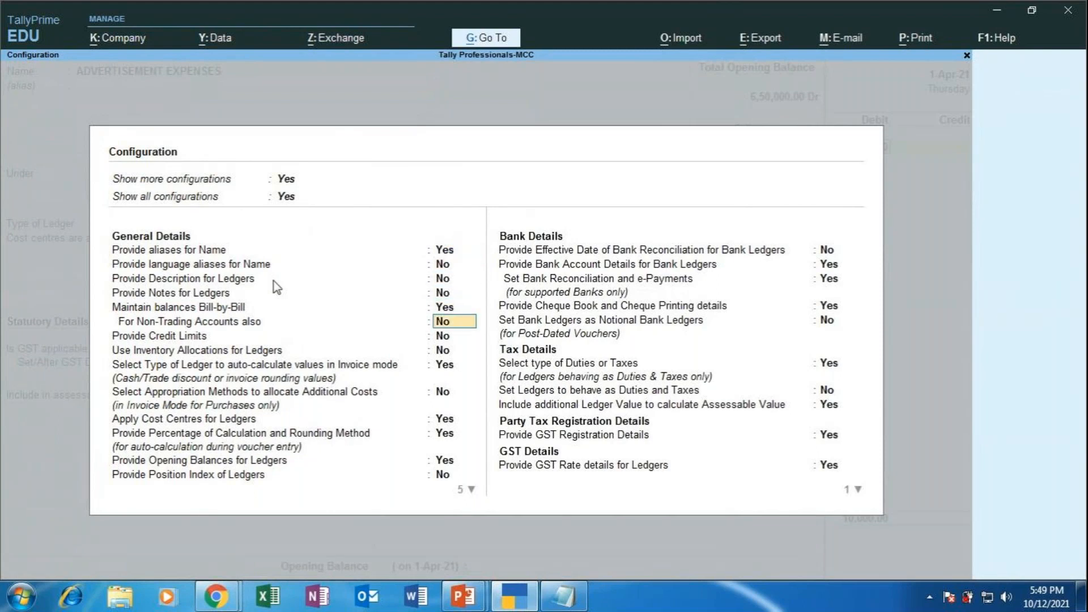
key("Down")
key("Down")
key("Down")
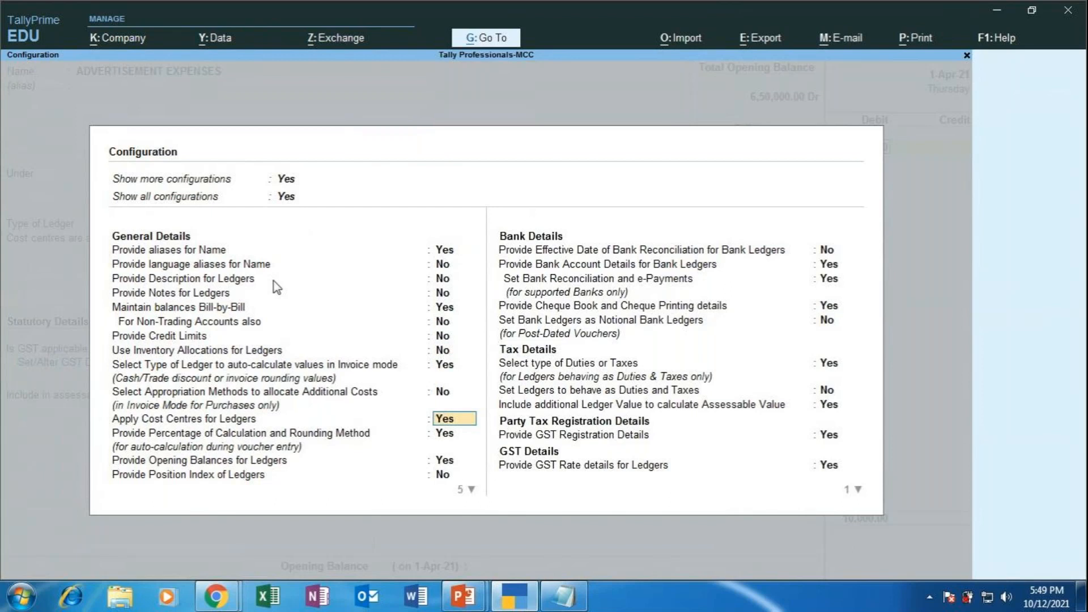
key("Down")
key("Down")
key("Down")
key("Down")
key("Down")
key("Down")
key("Down")
key("Down")
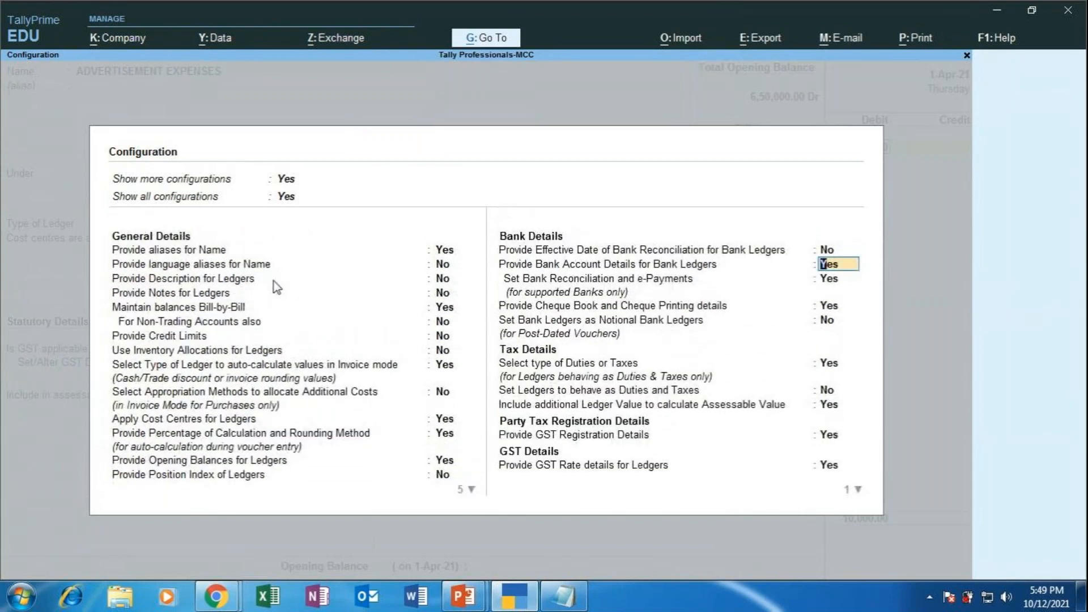
key("Escape")
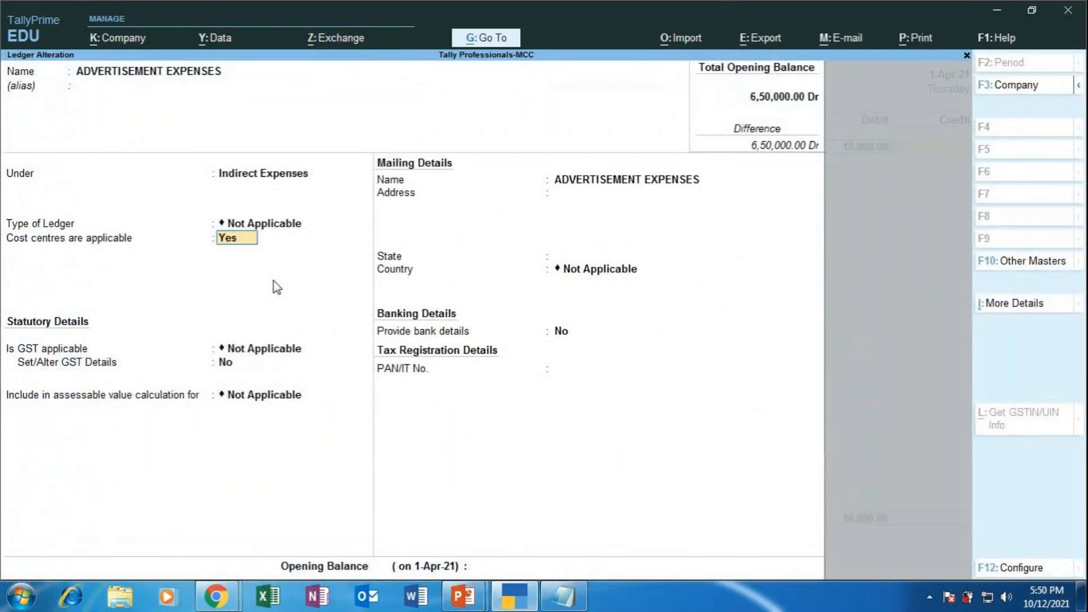
Step: Examine the ledger's additional details for cost centre applicability, expanding the list to include more and inactive options
key("ctrl")
key("ctrl")
key("ctrl+i")
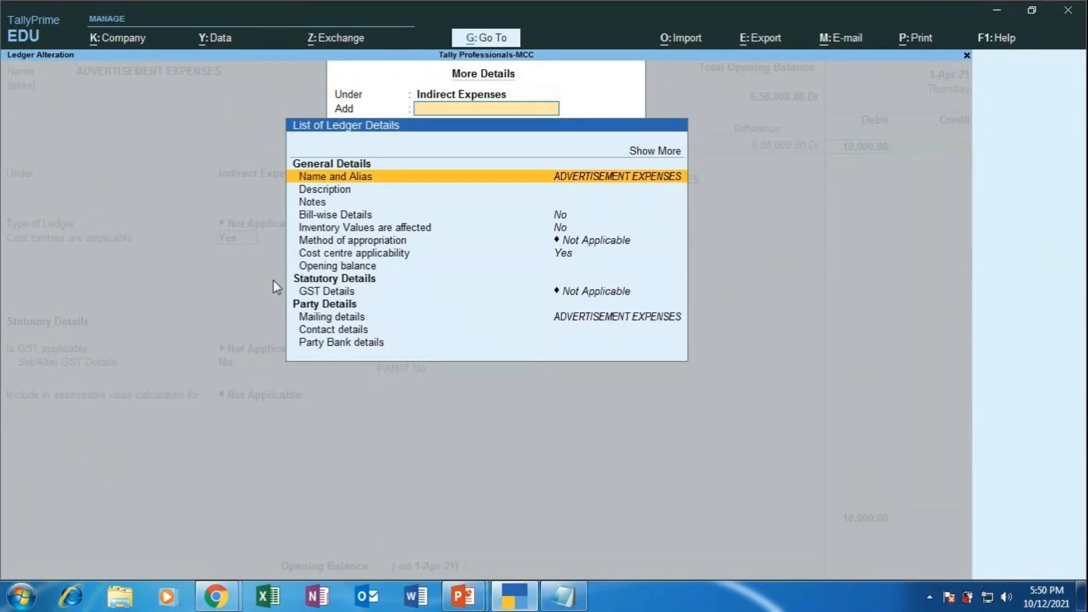
key("Up")
key("Up")
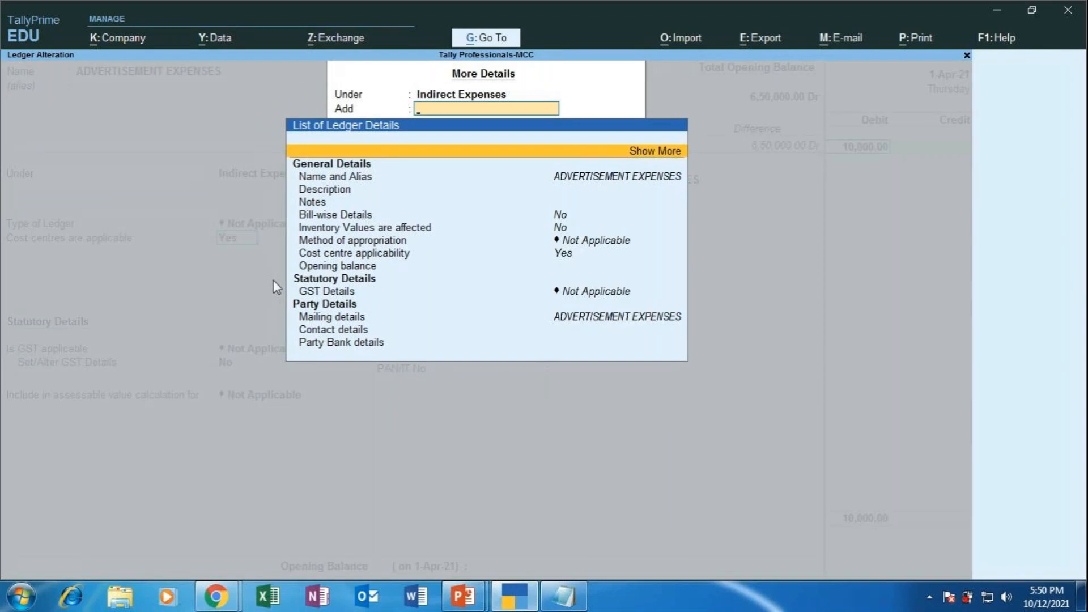
key("Return")
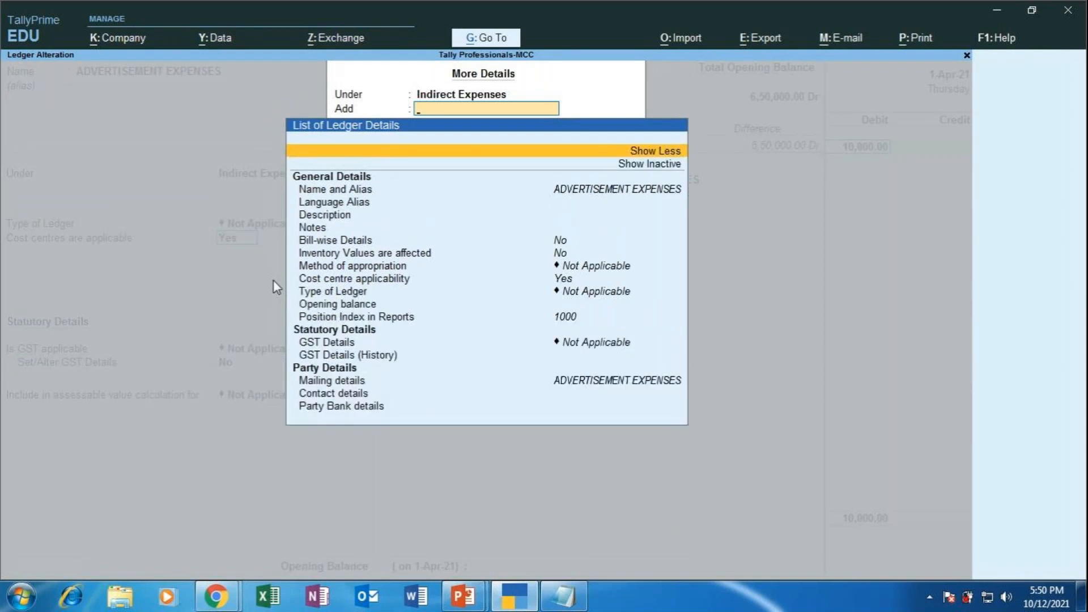
key("Down")
key("Down")
key("Down")
key("Down")
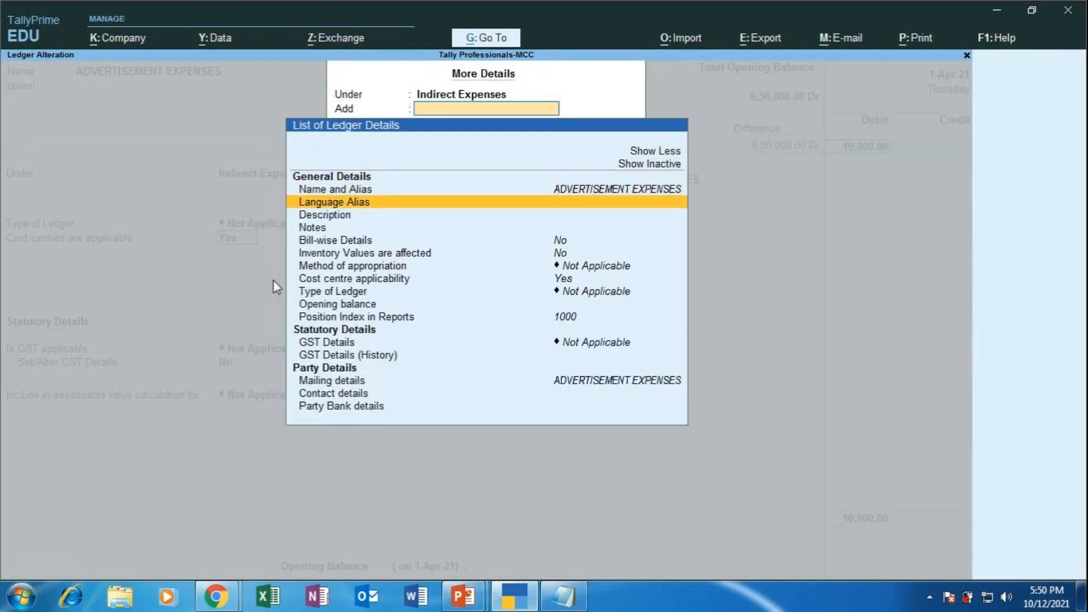
key("Down")
key("Down")
key("Down")
key("Down")
key("Down")
key("Down")
key("Down")
key("Up")
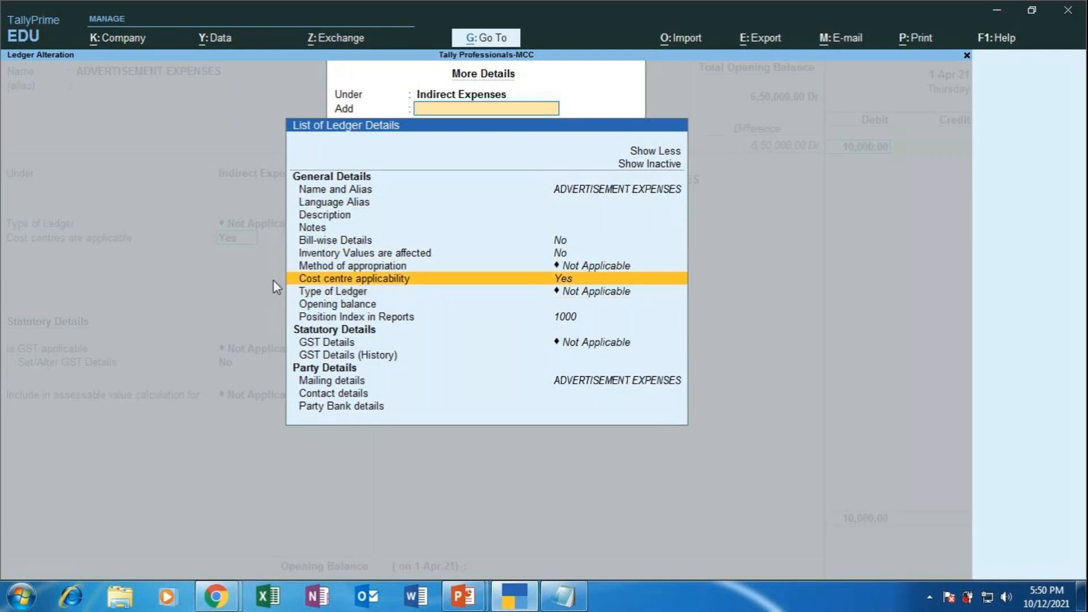
key("Up")
key("Up")
key("Up")
key("Up")
key("Up")
key("Up")
key("Up")
key("Up")
key("Up")
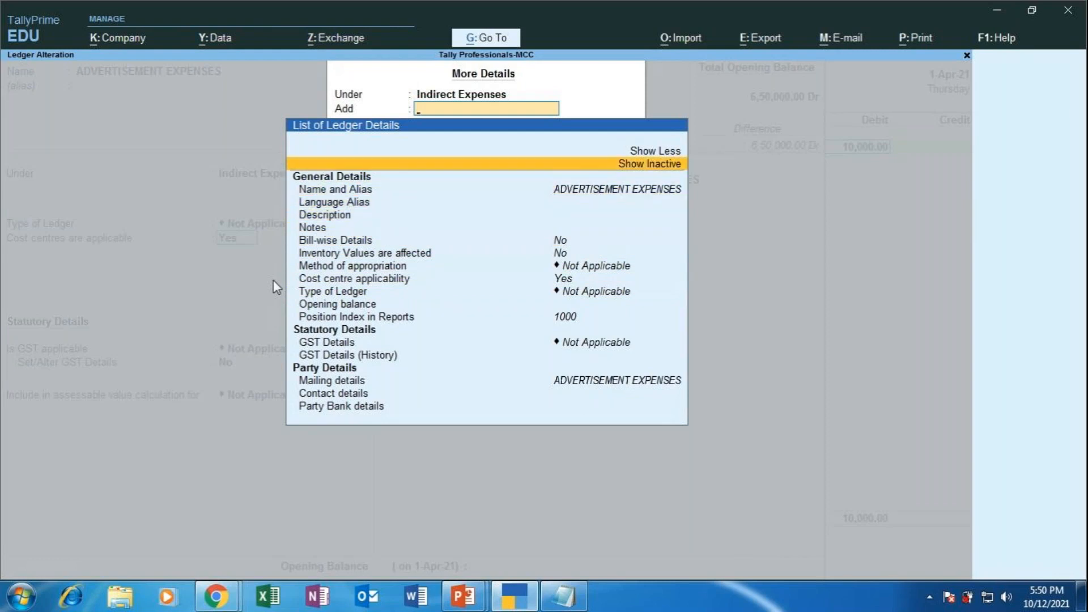
key("Return")
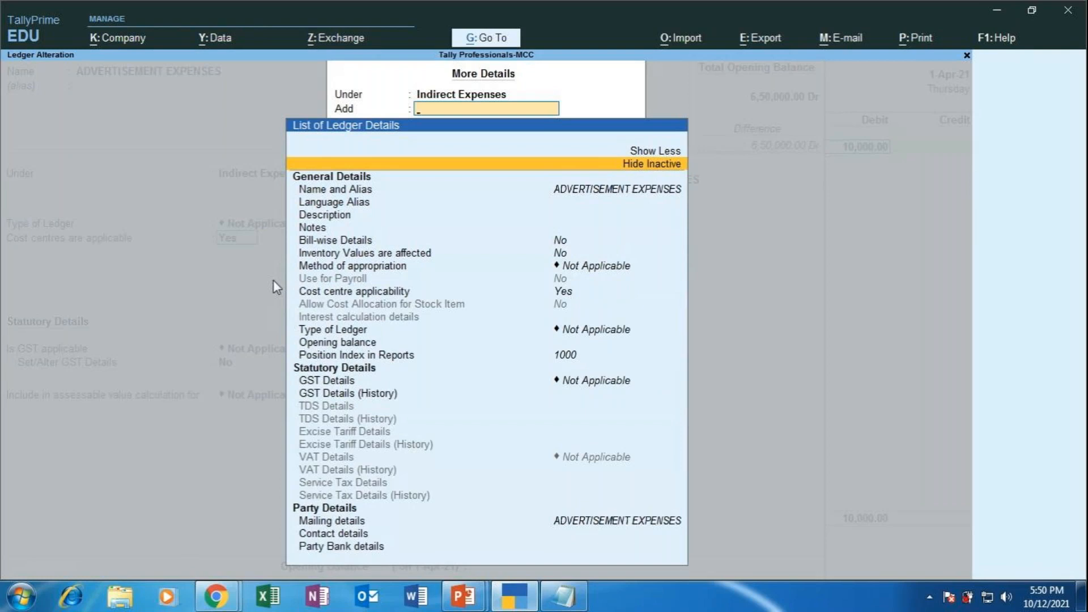
key("Escape")
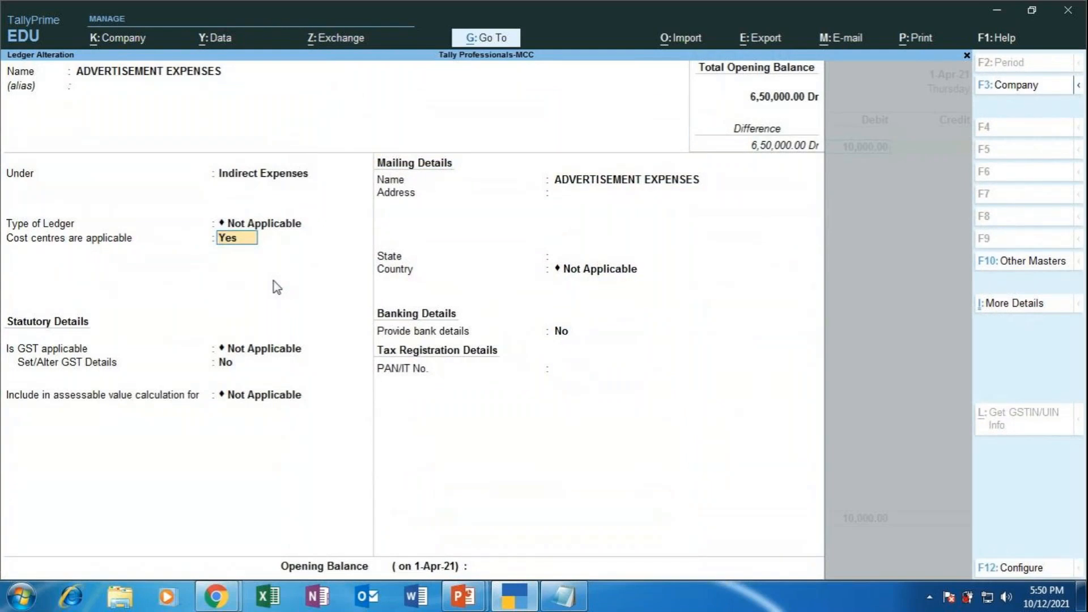
Step: Save the ADVERTISEMENT EXPENSES ledger and return to the payment voucher
key("ctrl")
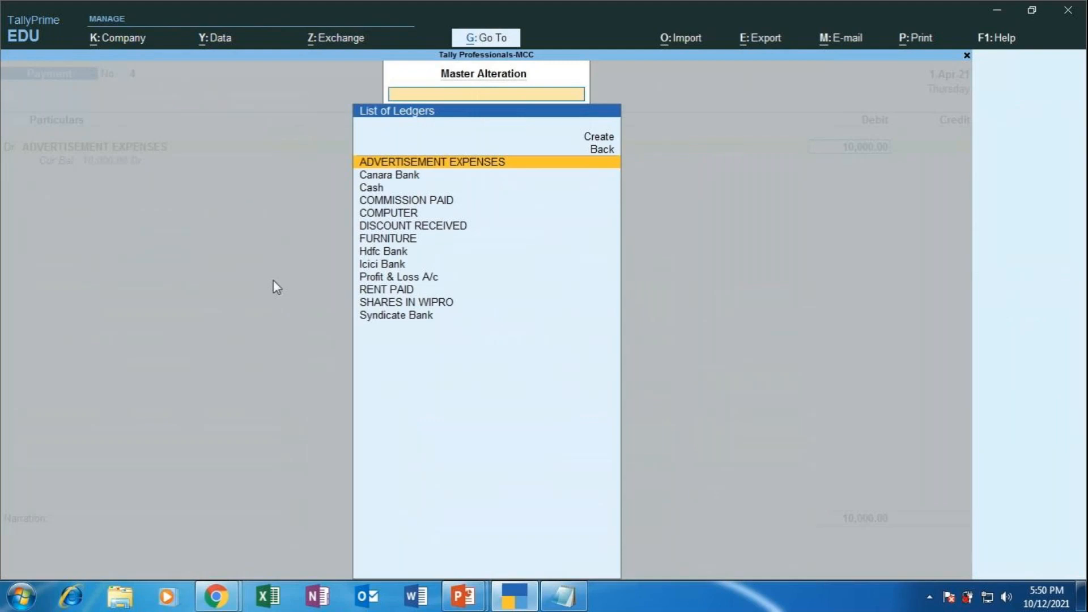
key("BackSpace")
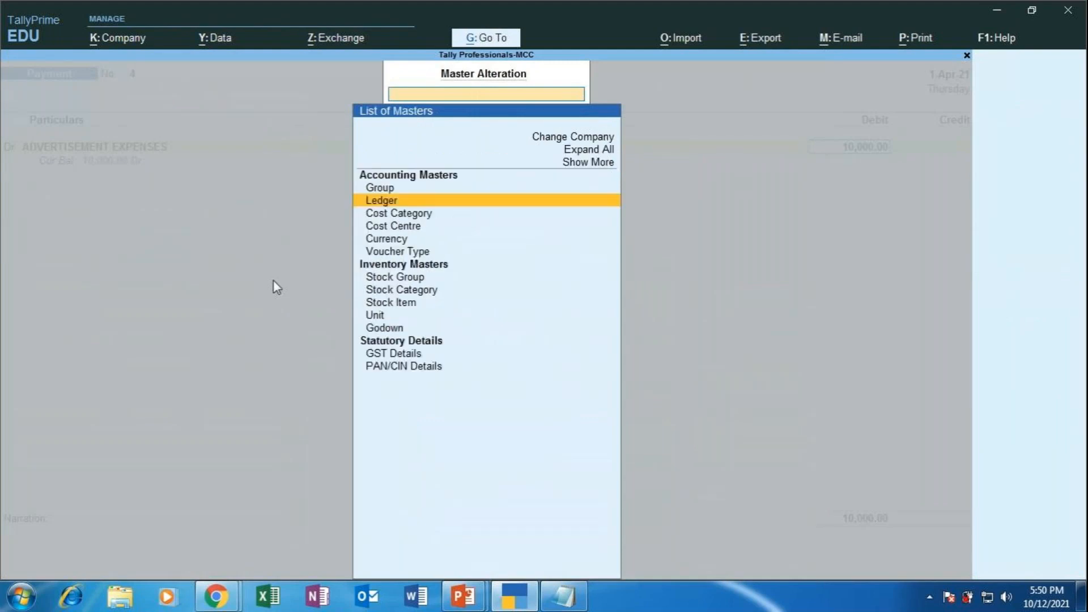
key("Escape")
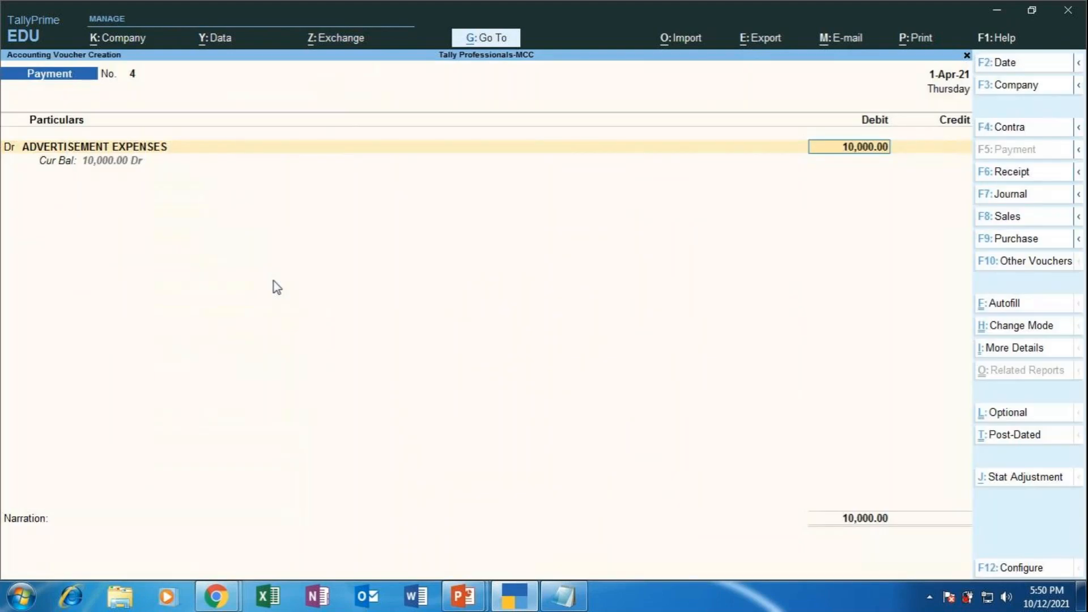
Step: Review the payment voucher's general configuration options down to Show Cost Centre details
key("F12")
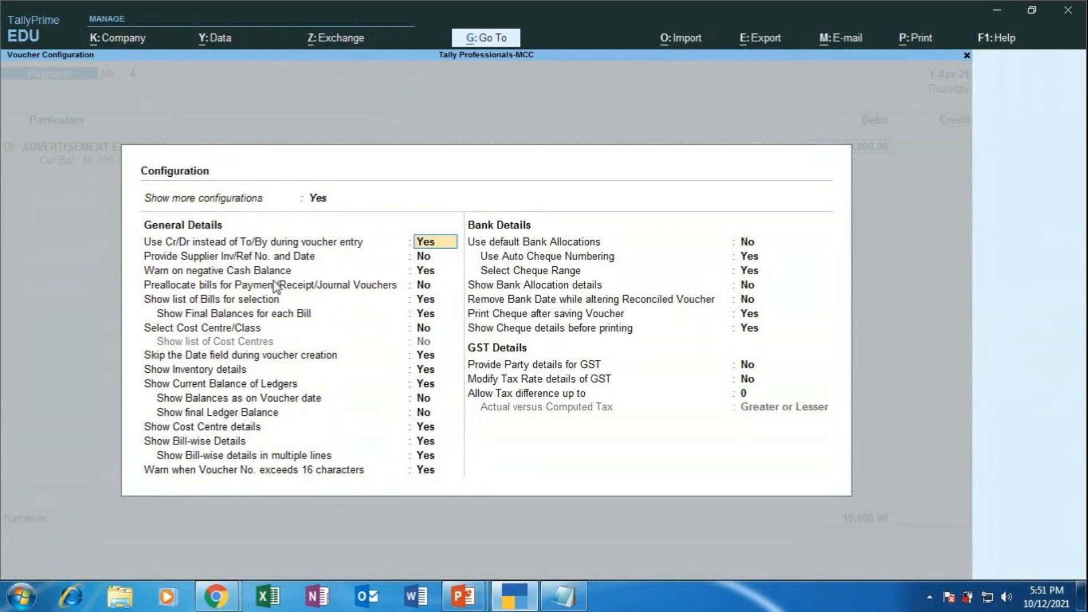
key("Down")
key("Down")
key("Down")
key("Down")
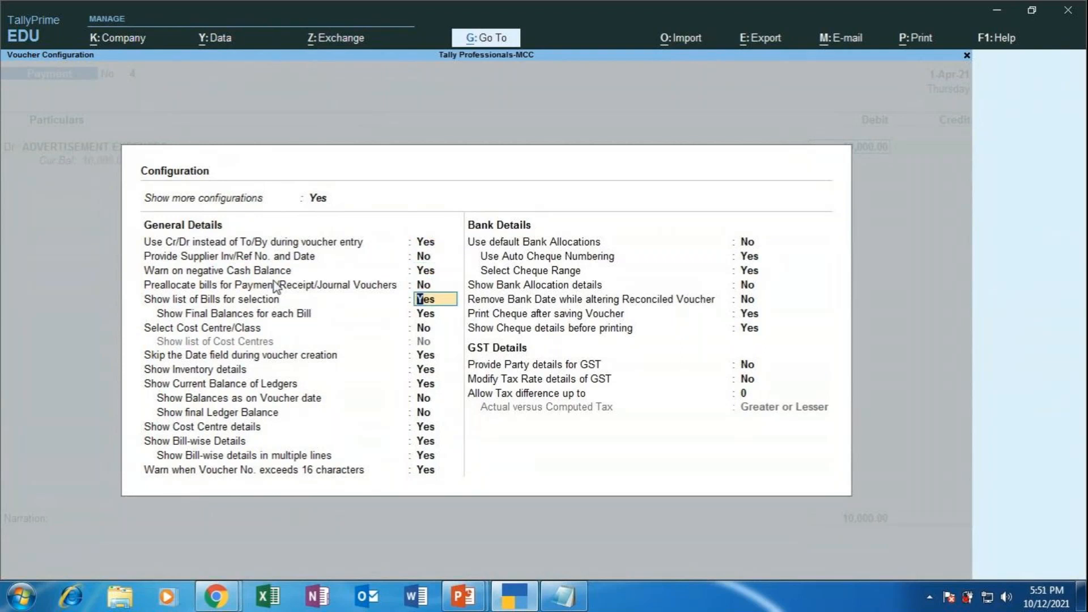
key("Down")
key("Down")
key("Down")
key("Down")
key("Down")
key("Down")
key("Down")
key("Down")
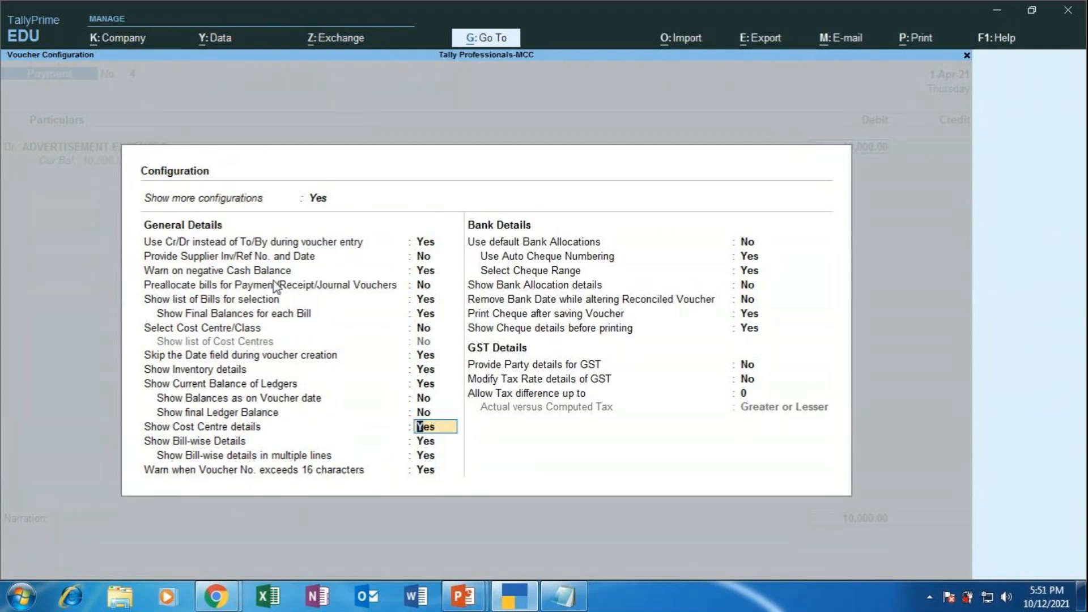
Step: Recheck Select Cost Centre/Class and Show Cost Centre details in the voucher configuration, and accept the configuration
key("Up")
key("Up")
key("Up")
key("Up")
key("Up")
key("Up")
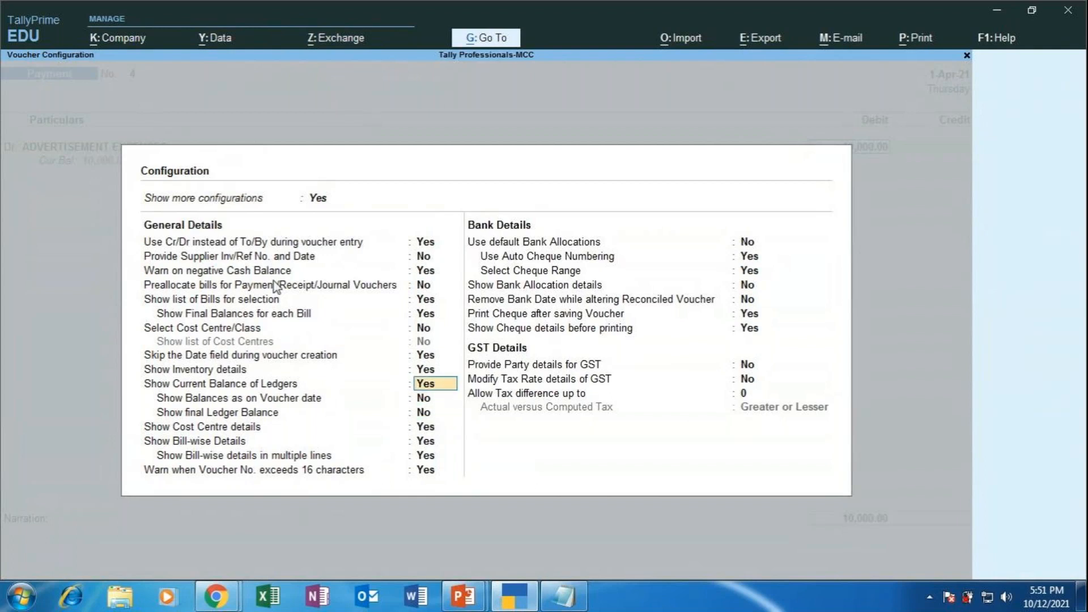
key("Up")
key("Up")
key("Up")
key("Up")
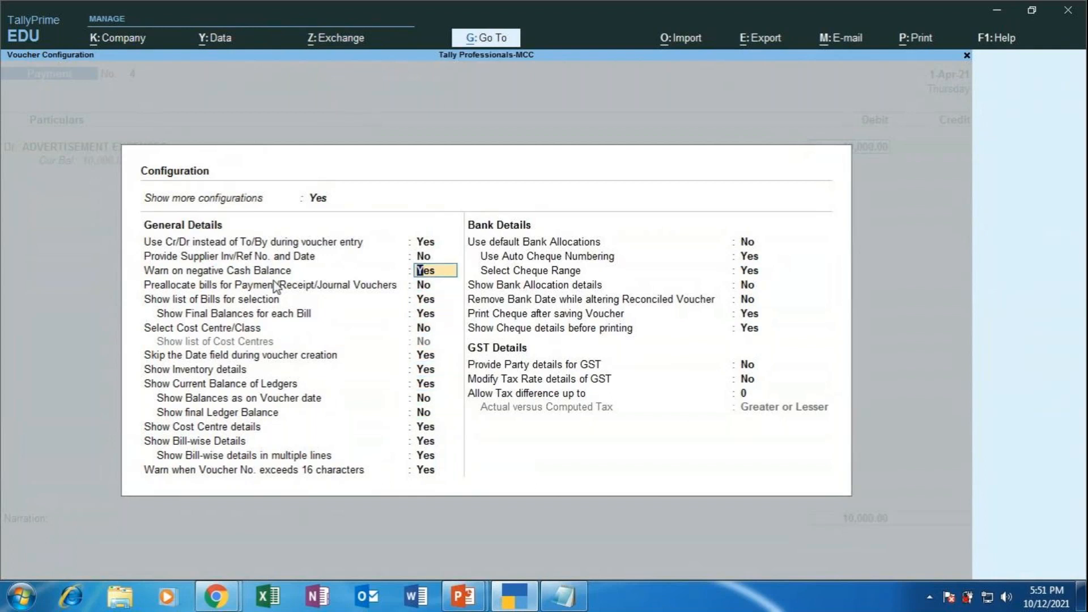
key("Up")
key("Up")
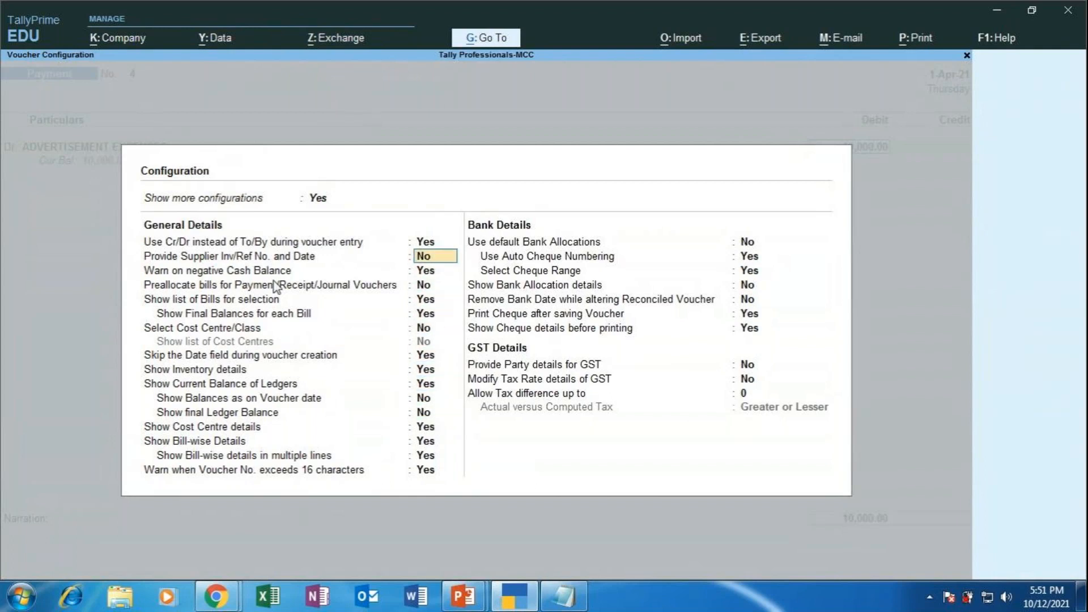
key("Up")
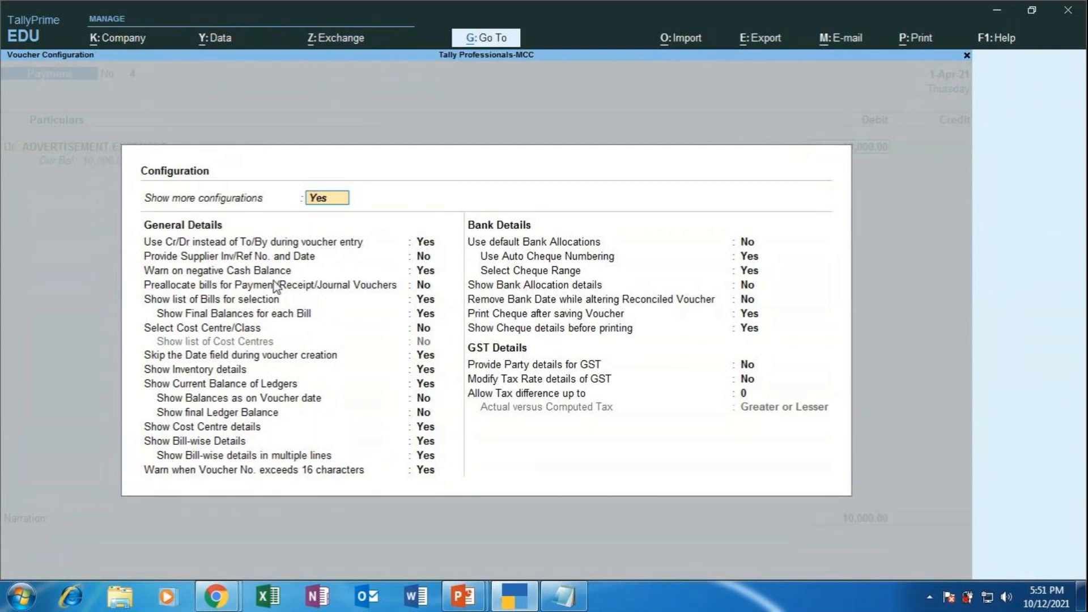
key("Down")
key("Down")
key("Down")
key("Down")
key("Down")
key("Down")
key("Down")
key("Down")
key("Down")
key("Down")
key("Down")
key("Down")
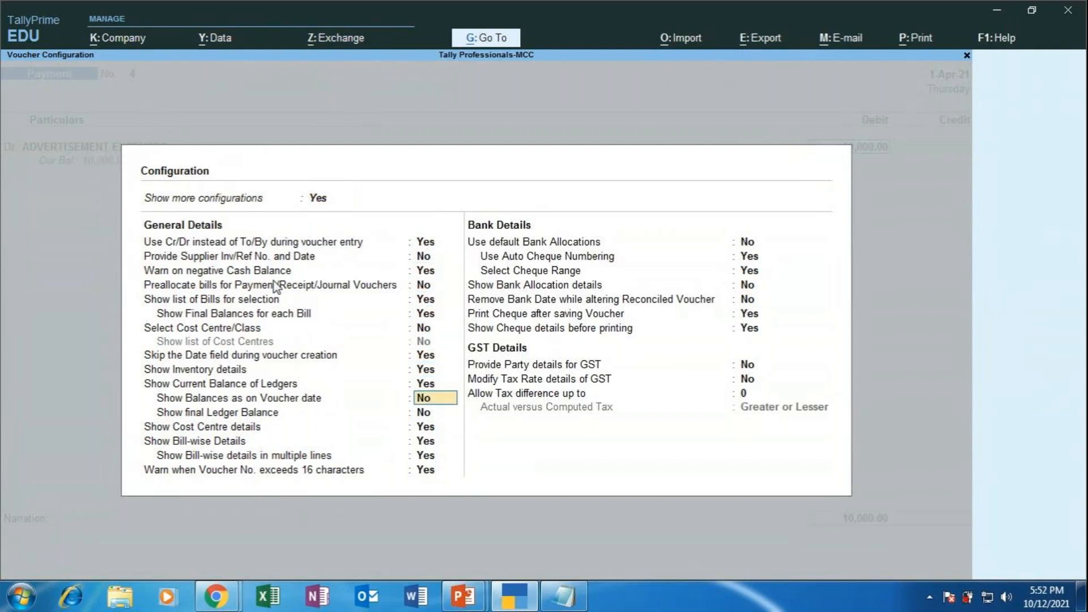
key("Down")
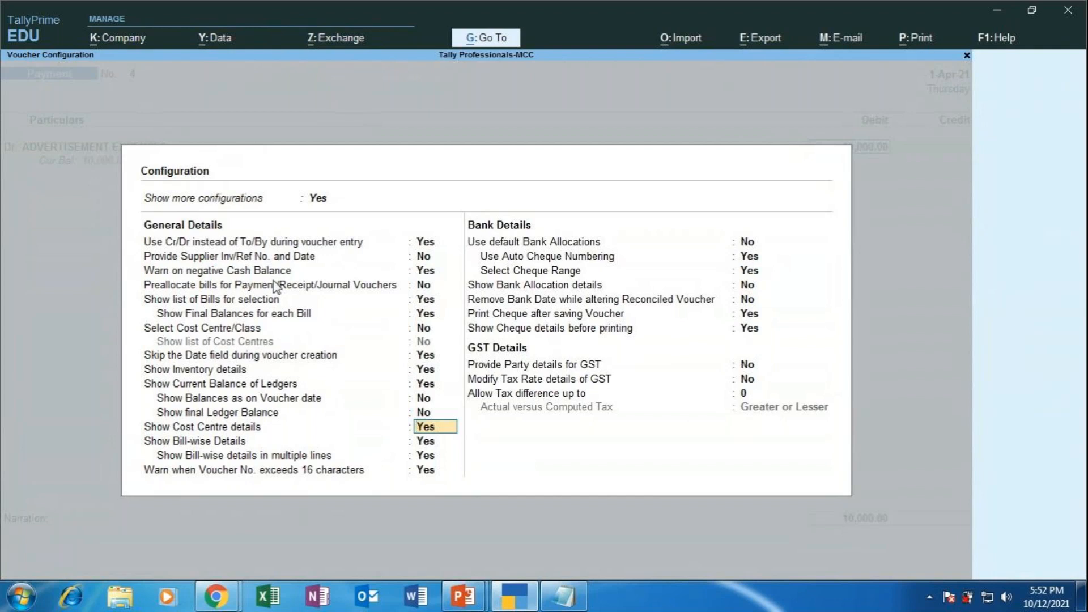
key("Up")
key("Up")
key("Up")
key("Up")
key("Up")
key("Up")
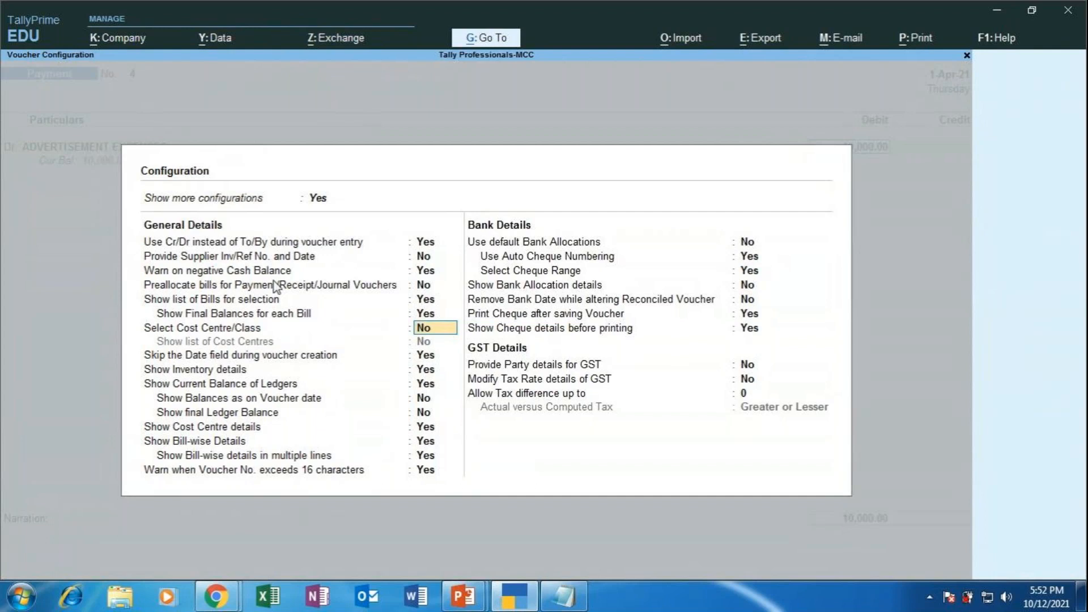
key("ctrl")
key("ctrl+a")
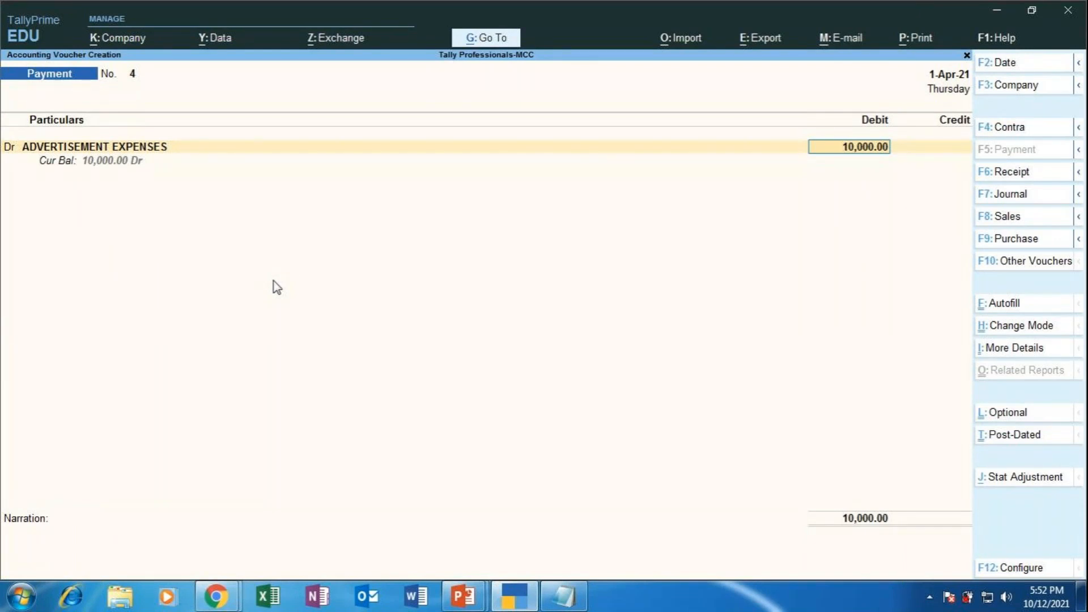
Step: Allocate 5,000 of the advertisement expenses to the BANNERS cost centre under the ADVERTISEMENT category
key("Return")
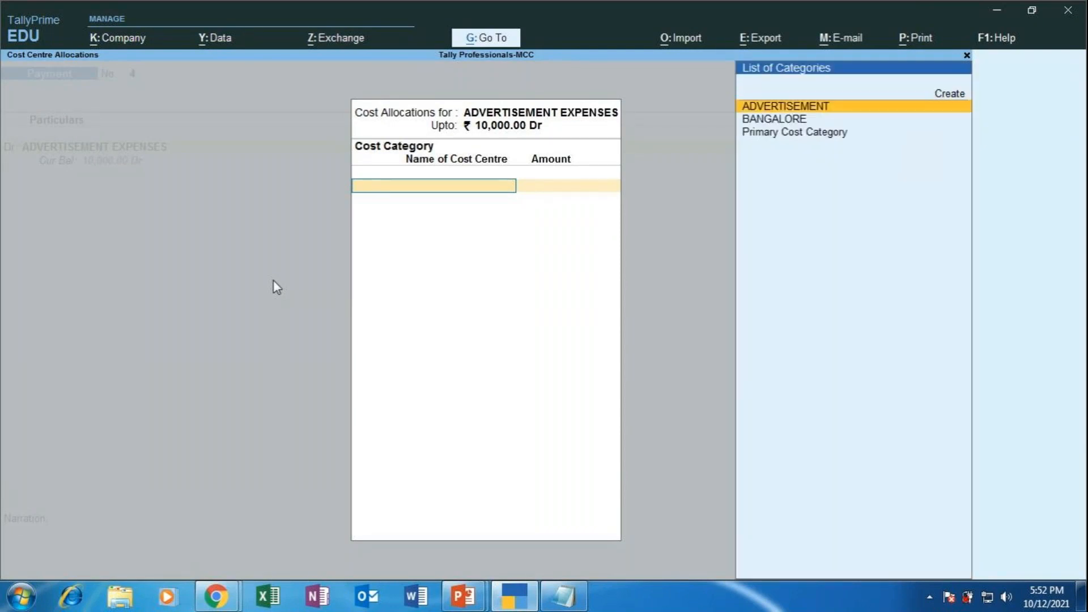
key("Return")
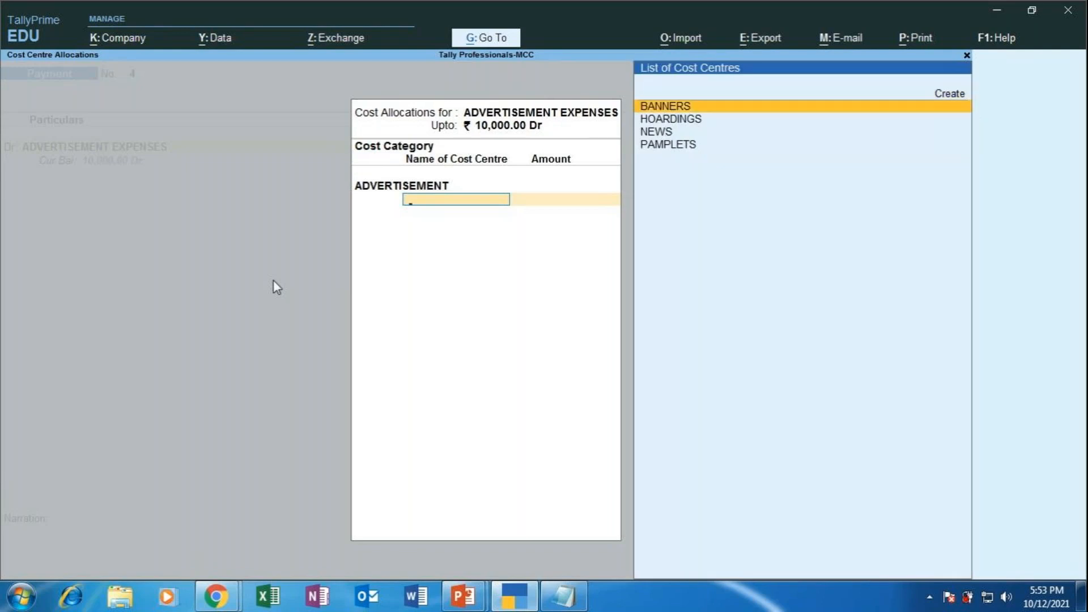
key("Return")
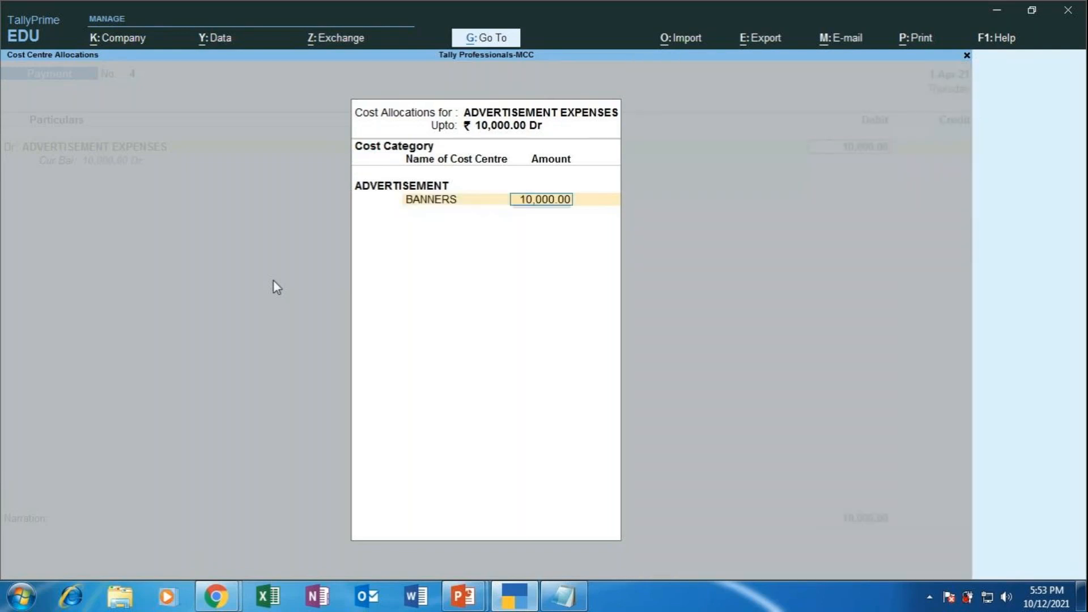
type("5000")
key("Return")
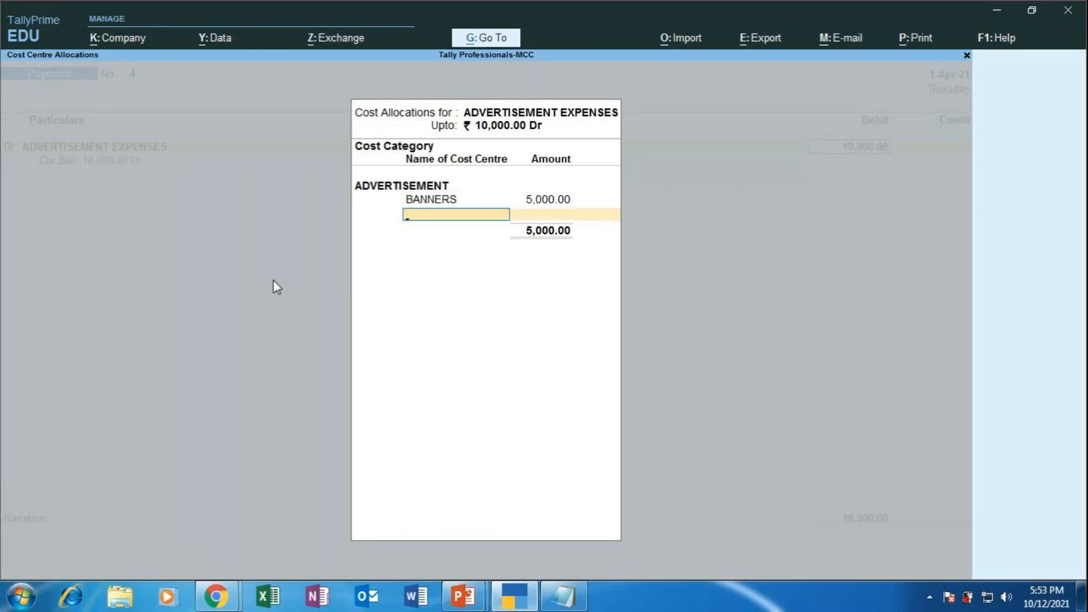
Step: Allocate 2,000 of the advertisement expenses to the HOARDINGS cost centre
key("space")
key("Down")
key("Down")
key("Down")
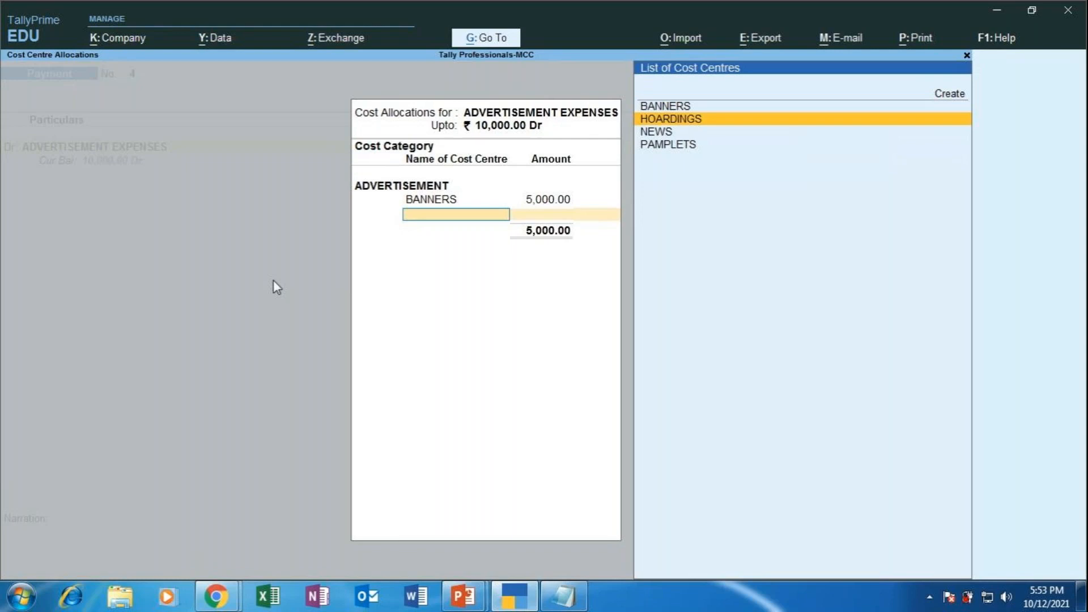
key("Return")
type("2000")
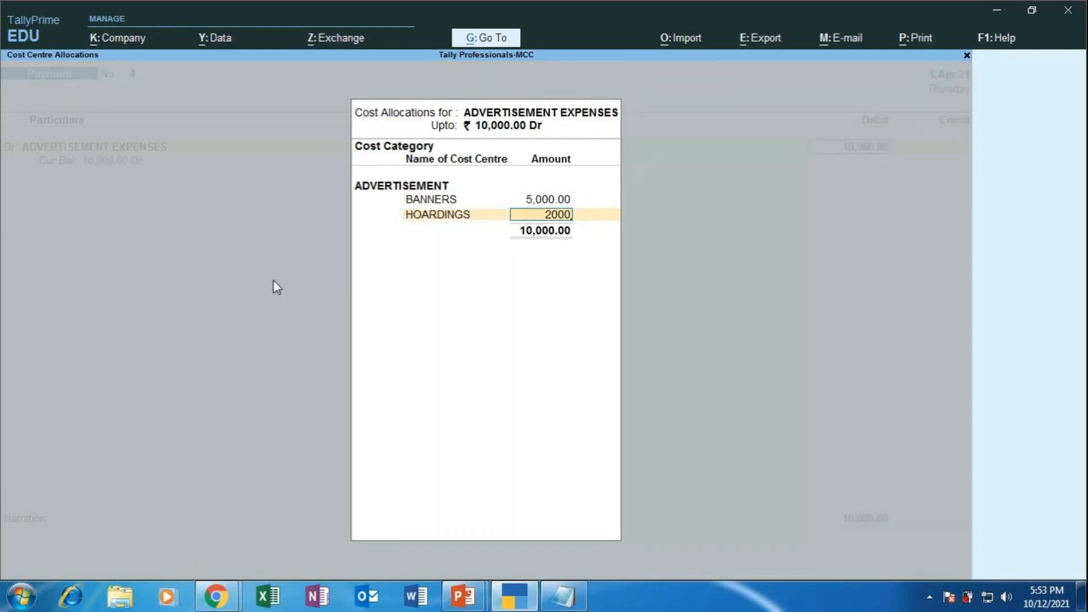
key("Return")
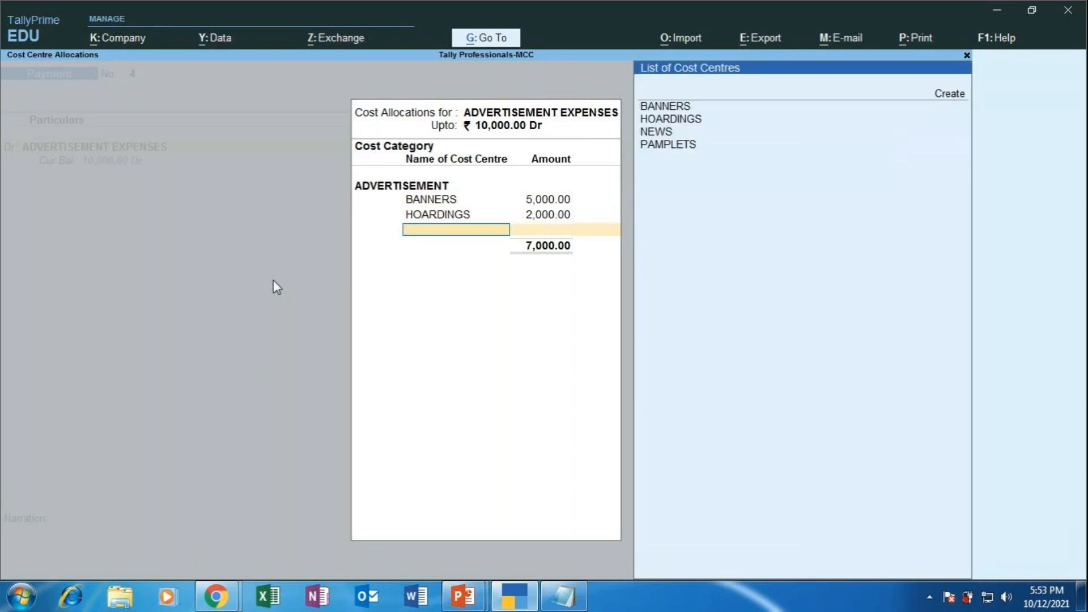
Step: Allocate 2,000 of the advertisement expenses to the PAMPLETS cost centre
key("Down")
key("Down")
key("Down")
key("Down")
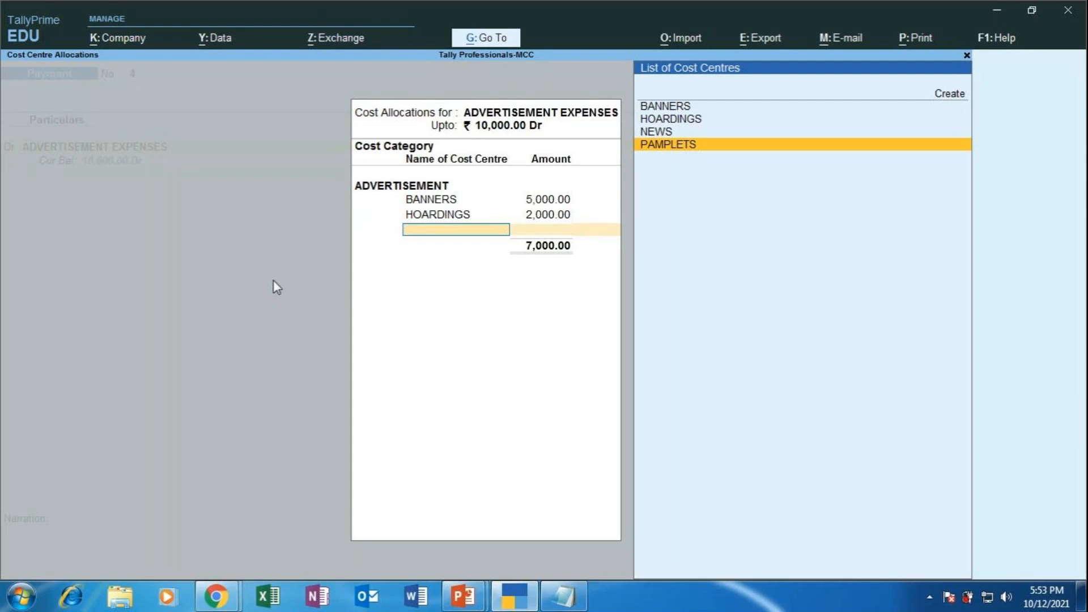
key("Return")
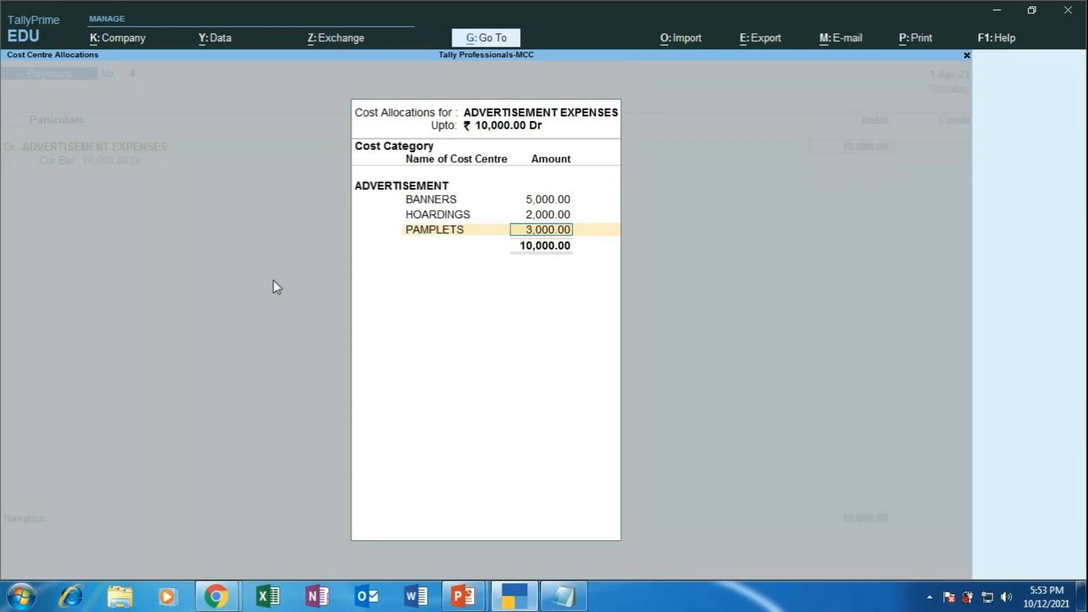
type("2000")
key("Return")
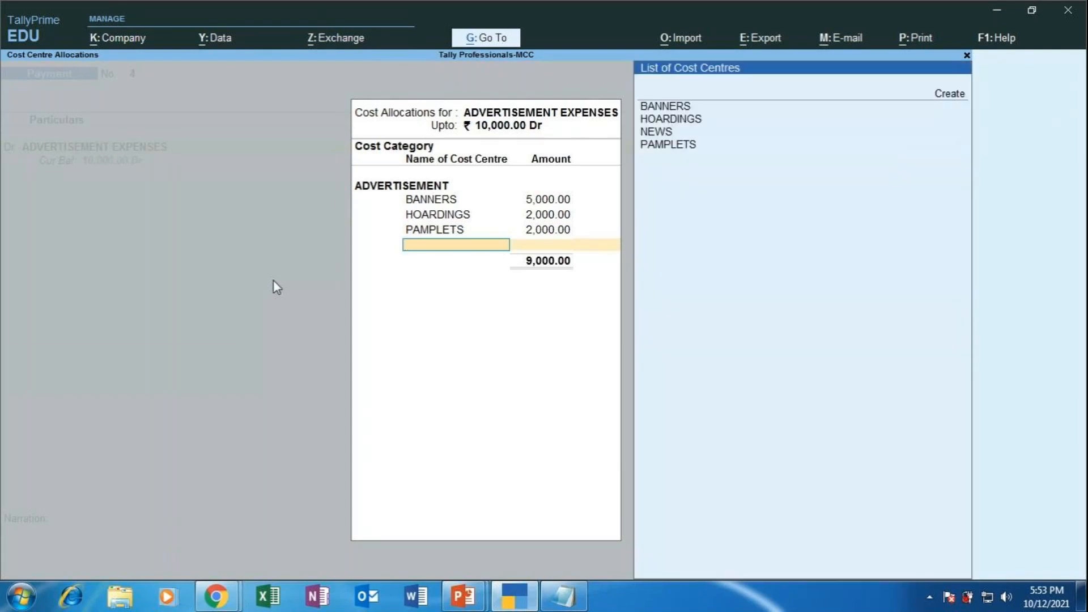
Step: Allocate the remaining 1,000 to the NEWS cost centre and finish the cost allocations
key("Down")
key("Down")
key("Down")
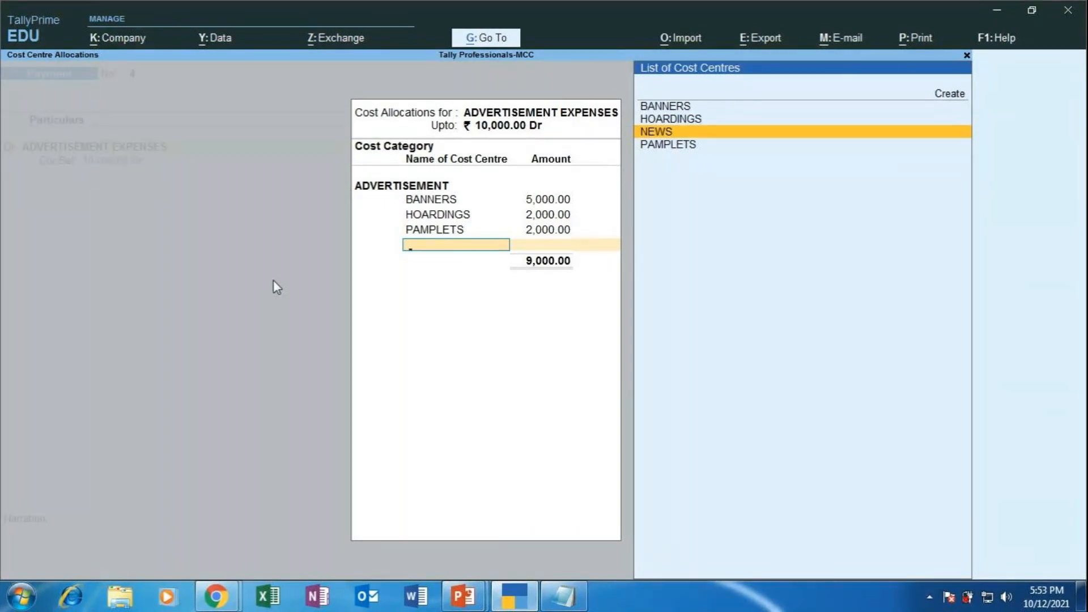
key("Return")
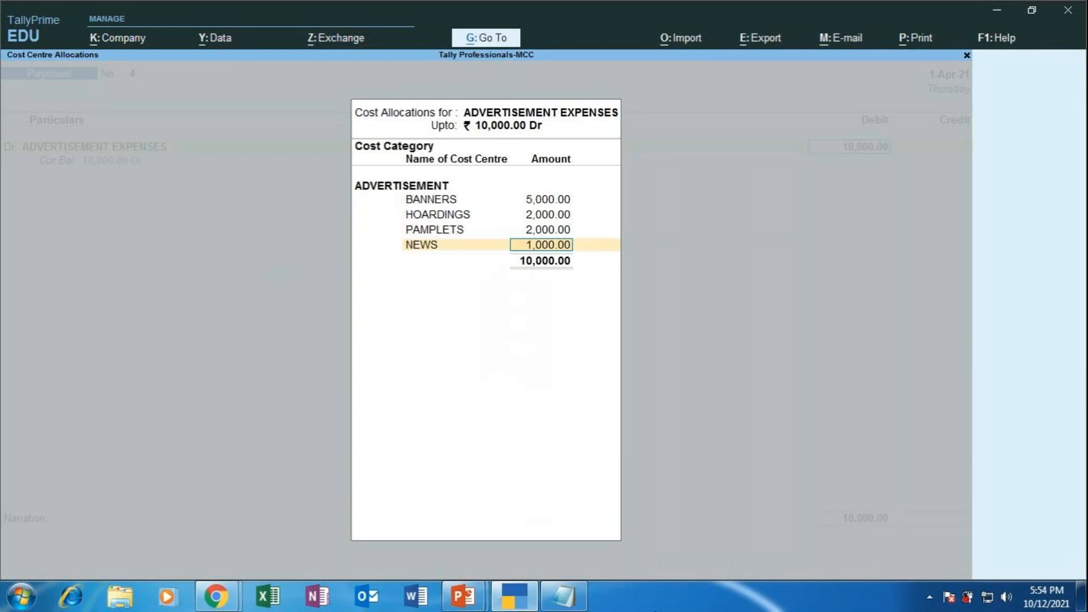
key("Return")
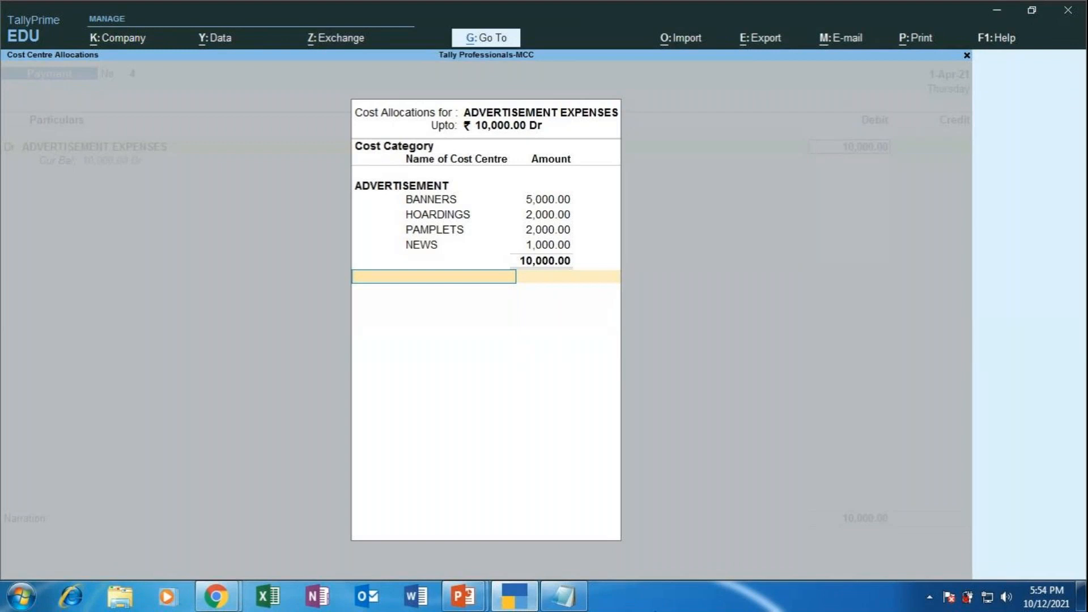
key("Return")
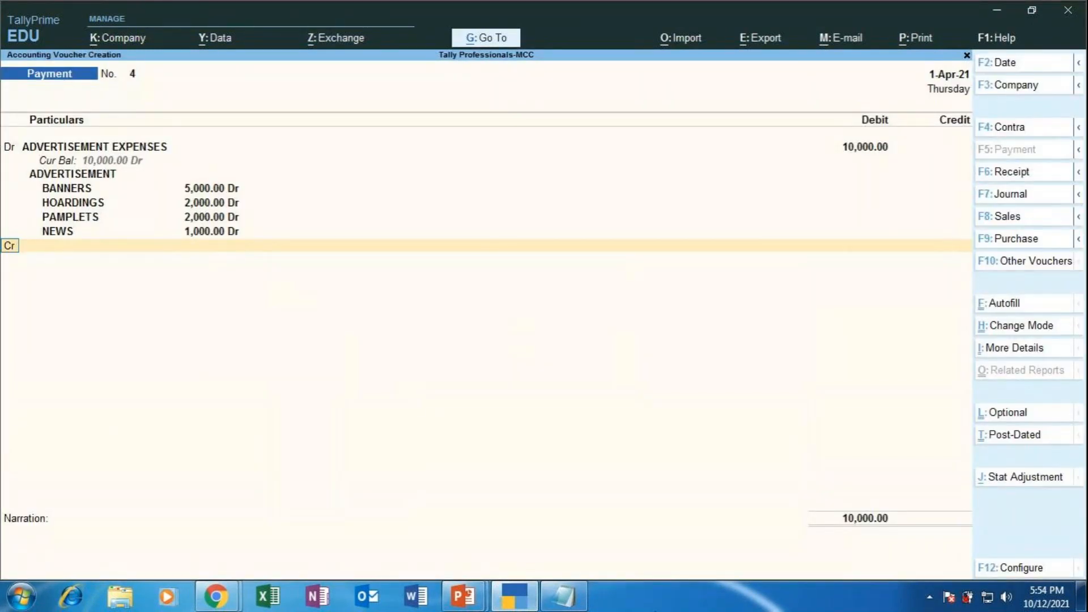
Step: Credit the Cash ledger with 10,000 in the payment voucher
key("Return")
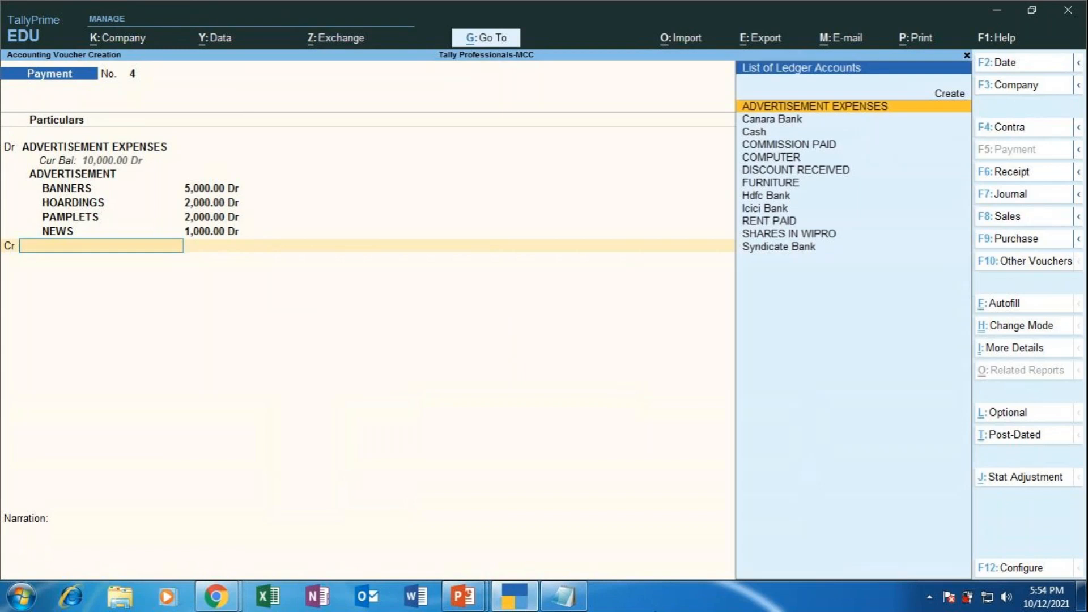
type("CAS")
type("H")
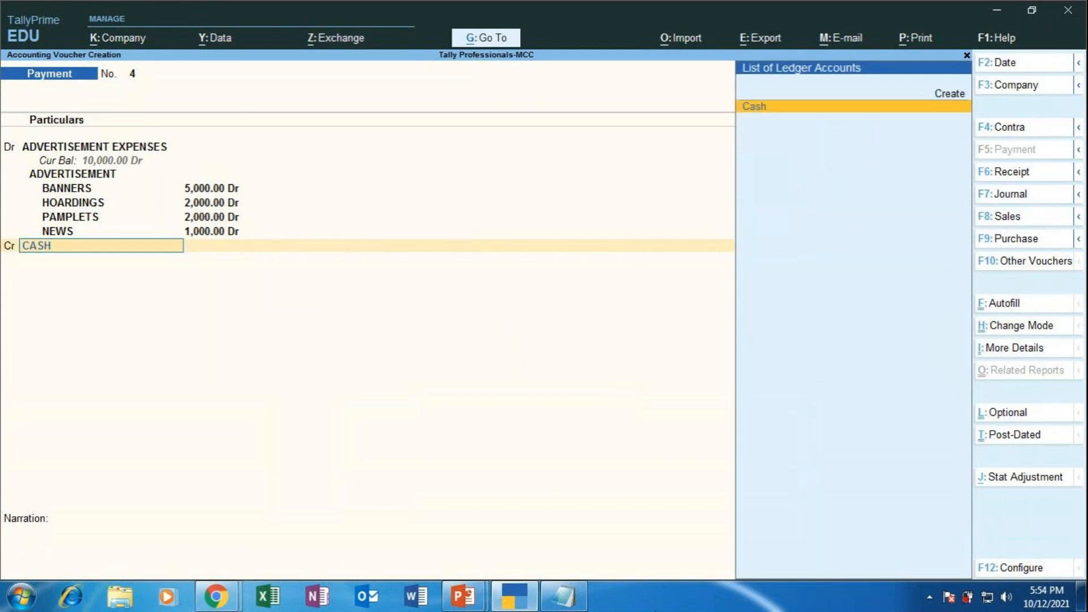
key("Return")
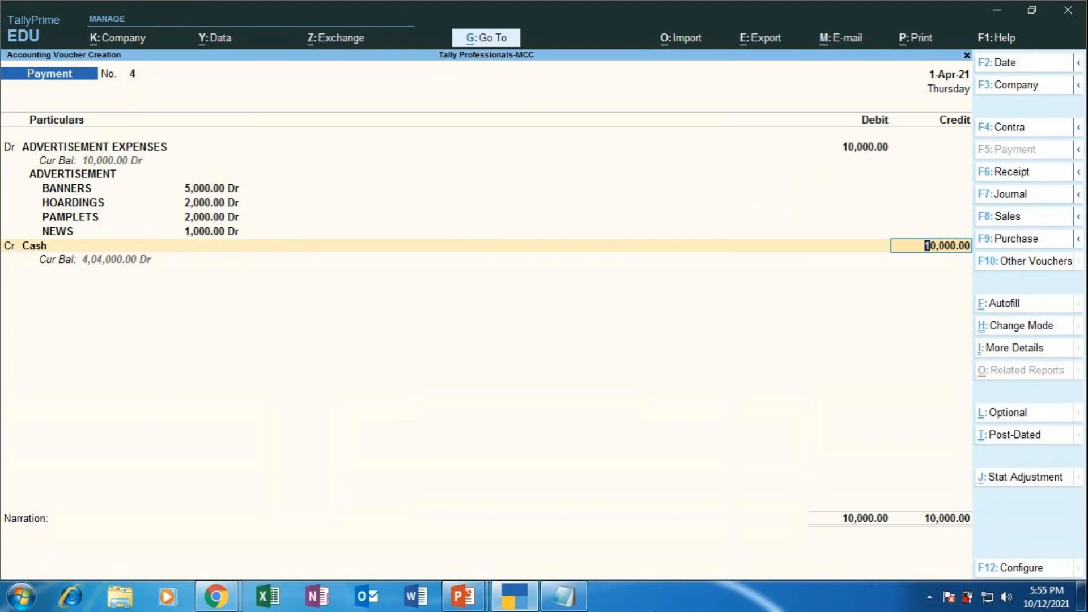
key("Return")
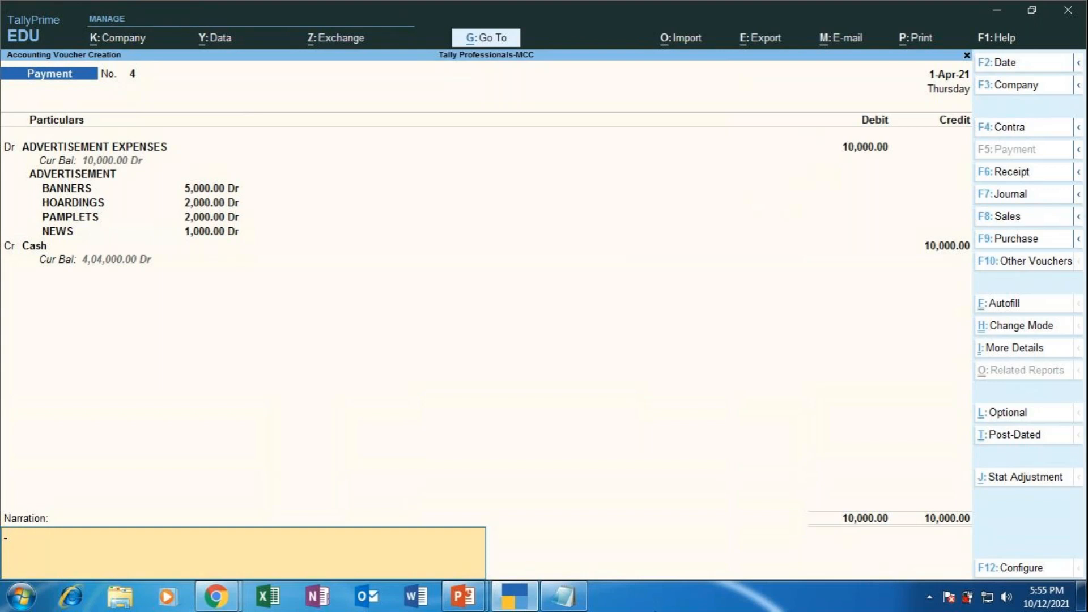
Step: Enter the narration BEING ADVERTISEMENT EXPENSES PAID BY CASH and save the payment voucher
type("BEING ADVT")
key("BackSpace")
type("ERTISEMENT")
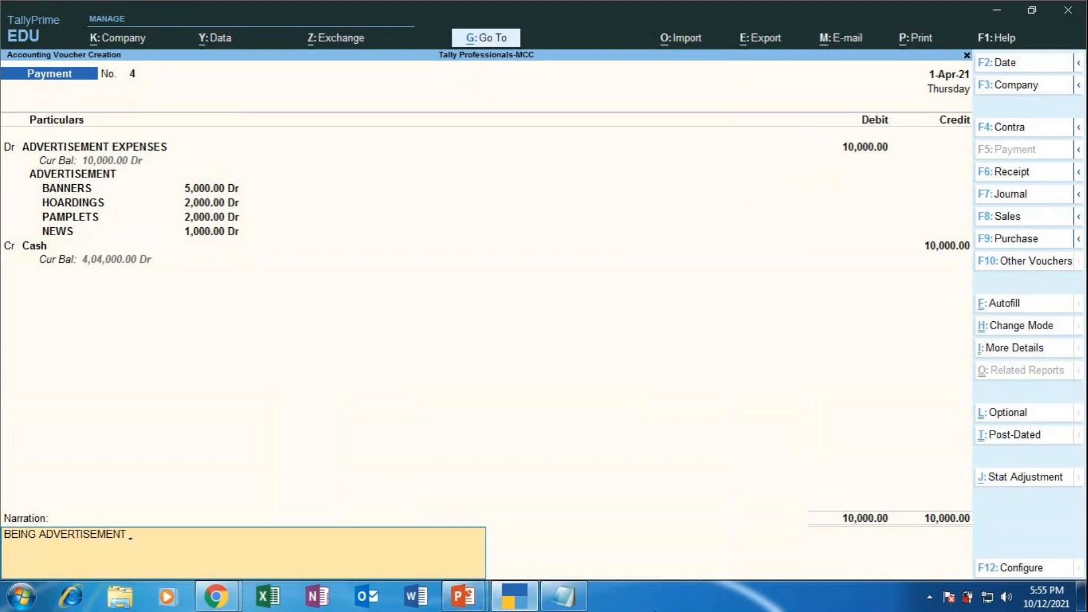
type(" EXPENSES PAID")
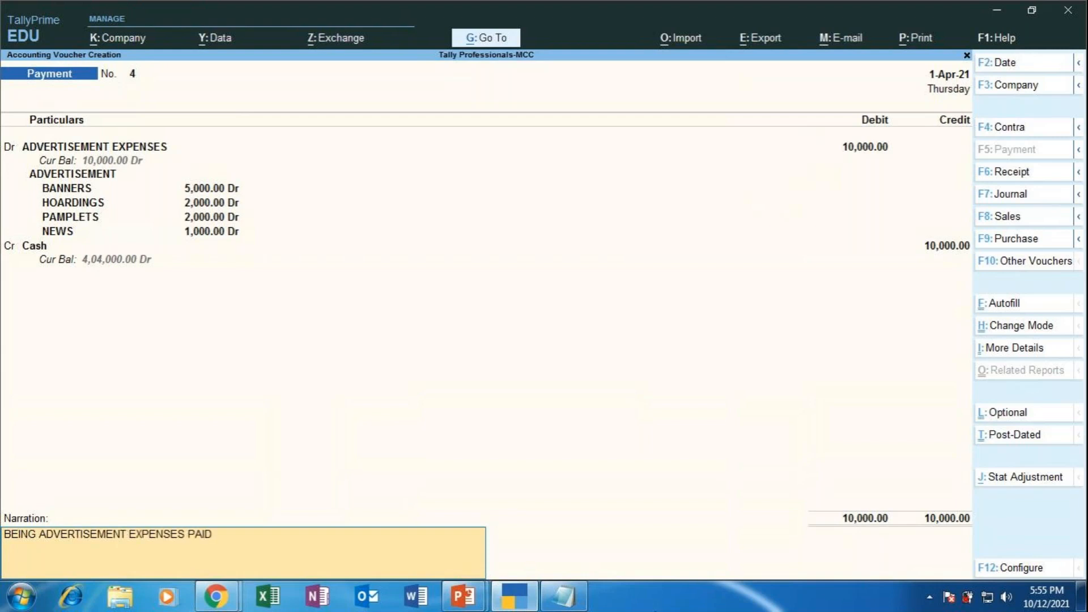
type(" BY CAH")
key("BackSpace")
type("SH")
key("Return")
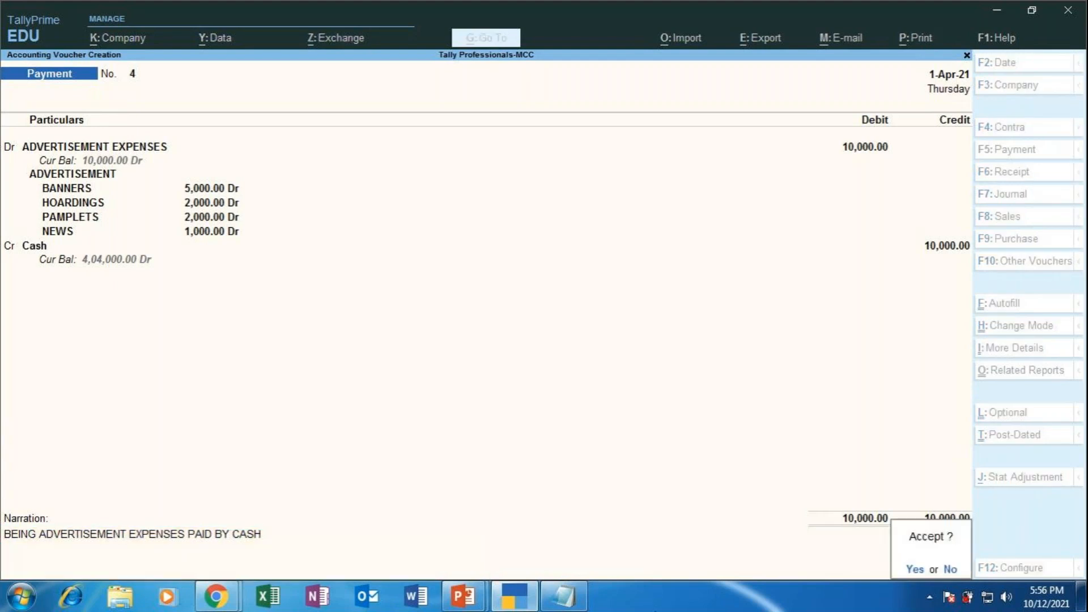
key("y")
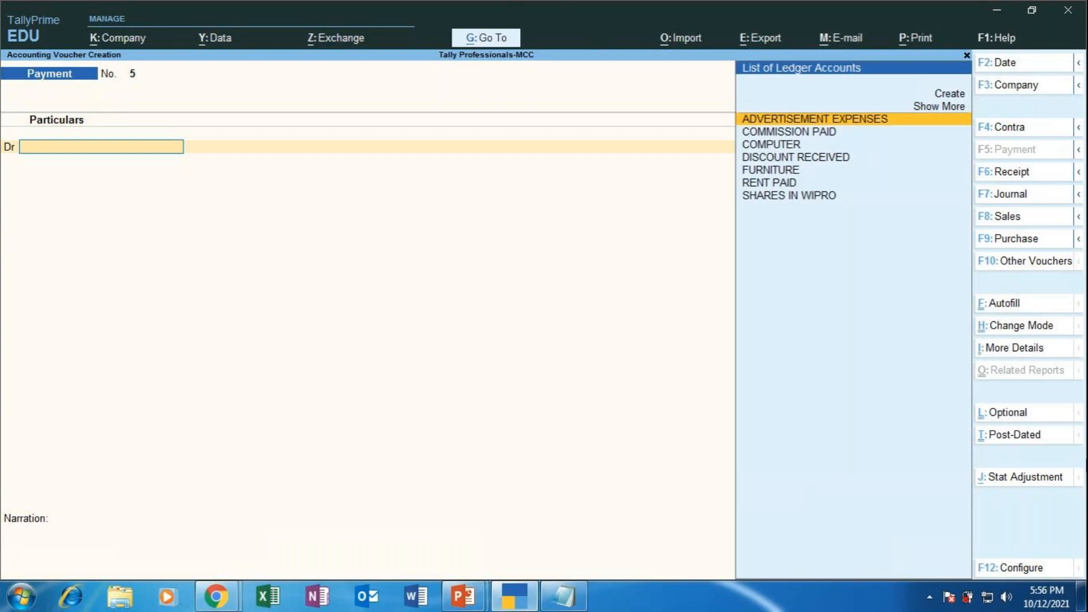
Step: Switch to the MAPR presentation in PowerPoint to read the next payment voucher exercise
left_click(482, 594)
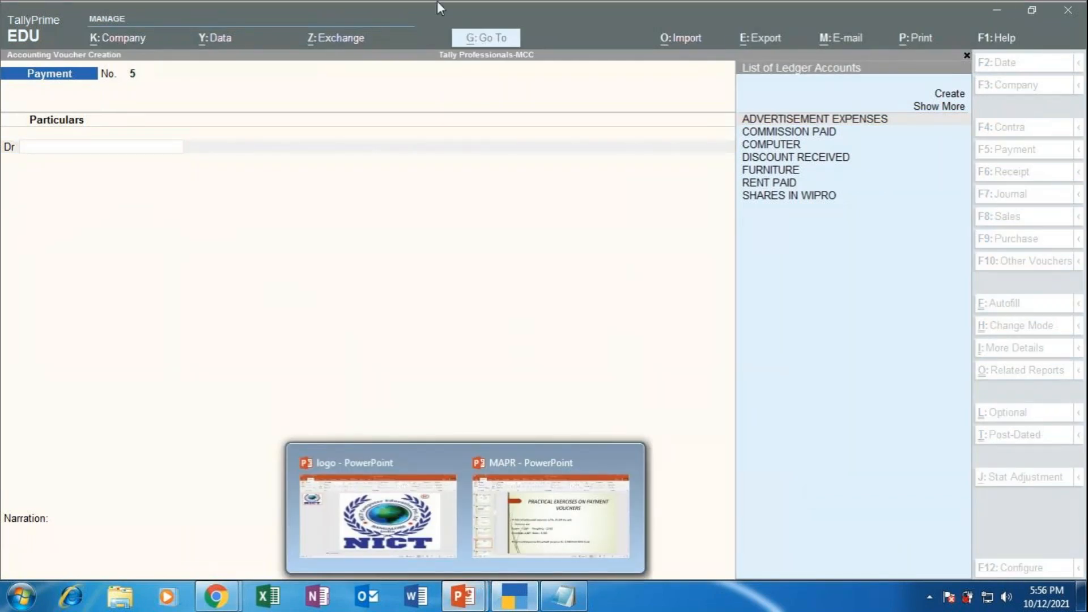
left_click(550, 499)
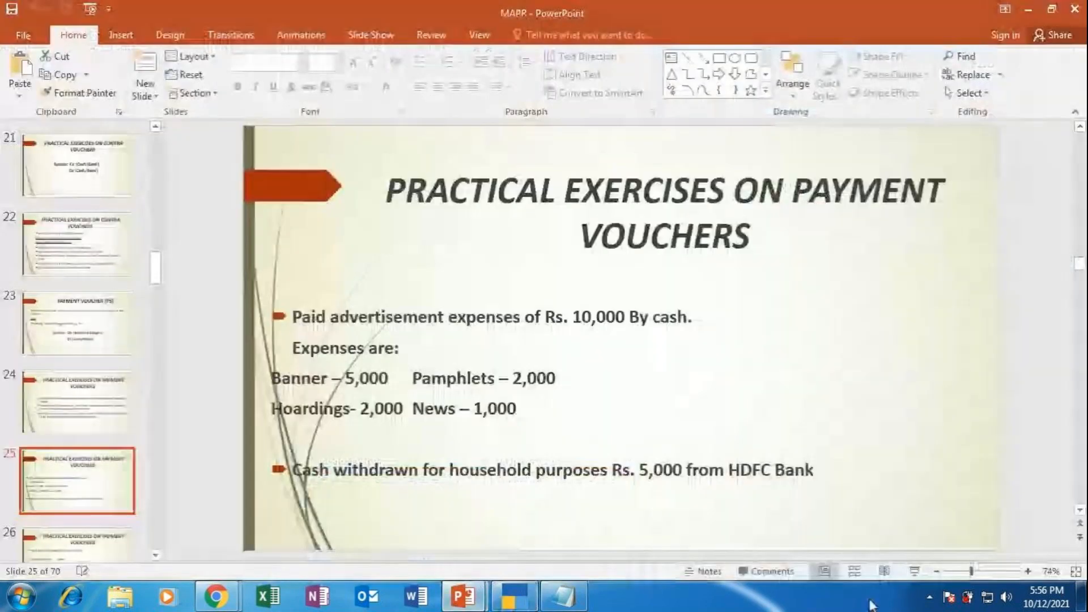
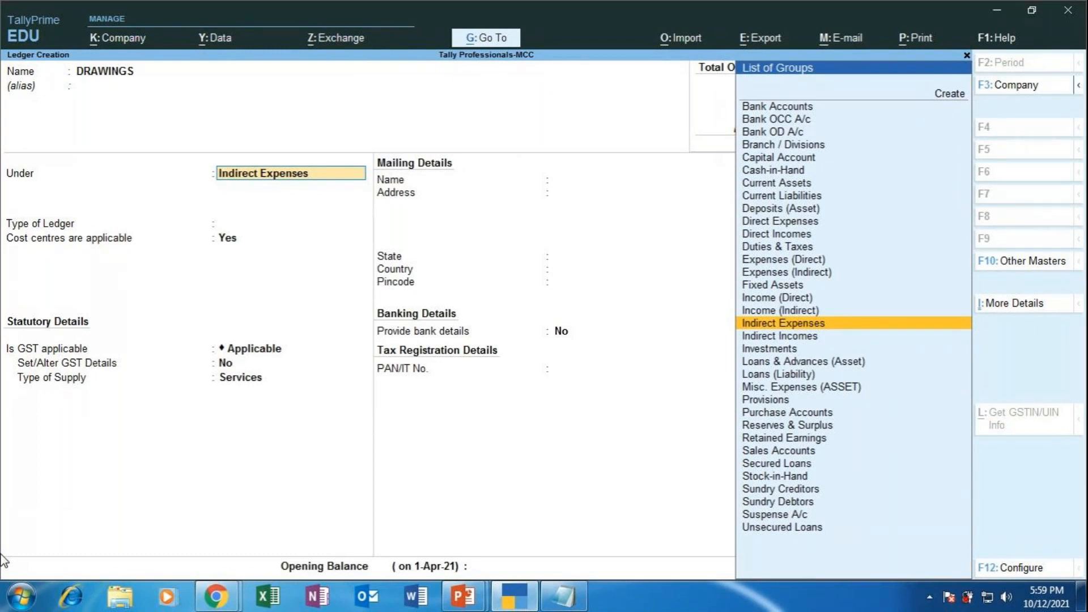
Step: Look through the list of account groups for a suitable parent group for the DRAWINGS ledger
key("Up")
key("Up")
key("Up")
key("Up")
key("Up")
key("Up")
key("Up")
key("Up")
key("Up")
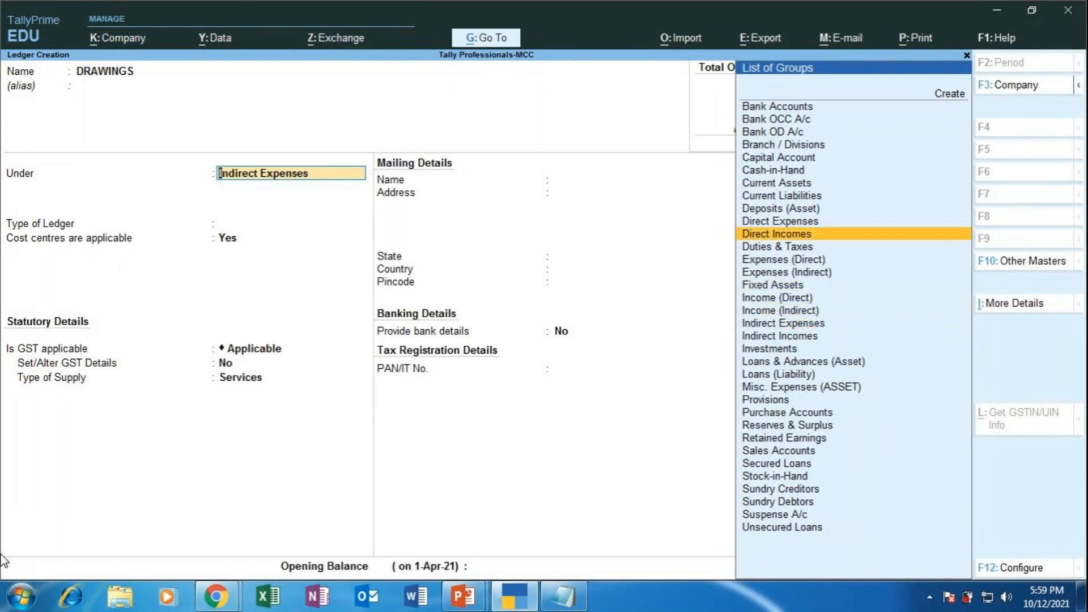
key("Up")
key("Up")
key("Up")
key("Up")
key("Up")
key("Up")
key("Down")
key("Down")
key("Down")
key("Down")
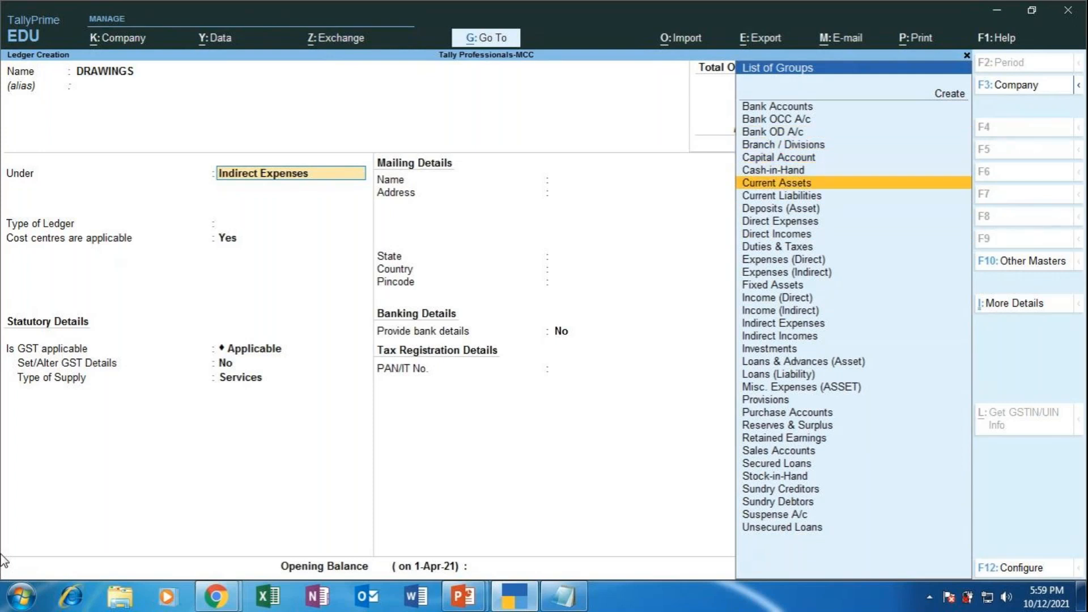
key("Down")
key("Down")
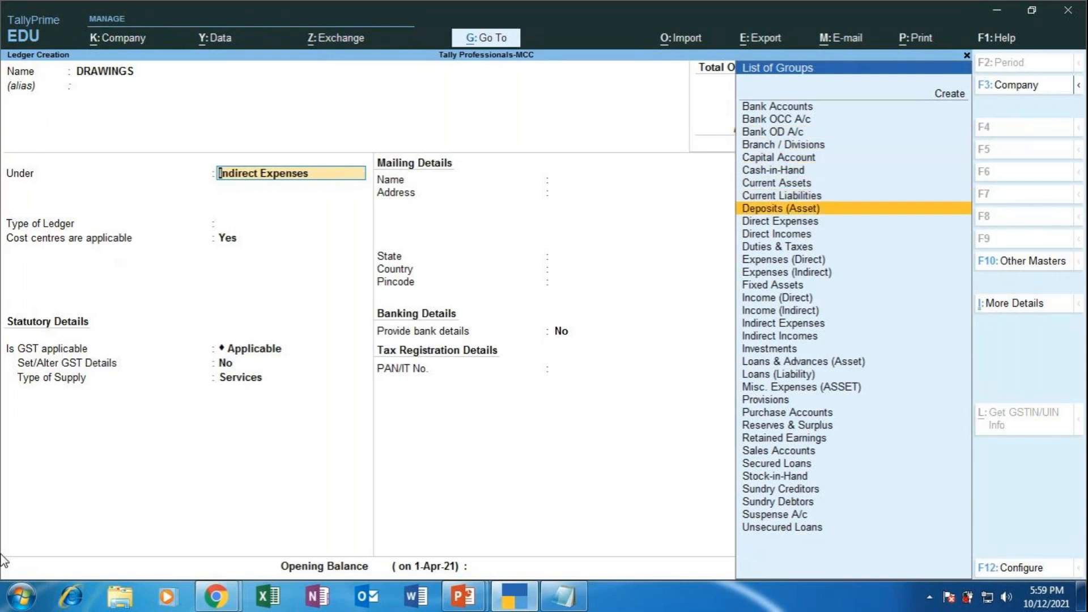
key("Down")
key("Down")
key("Down")
key("Down")
key("Down")
key("Down")
key("Down")
key("Down")
key("Down")
key("Down")
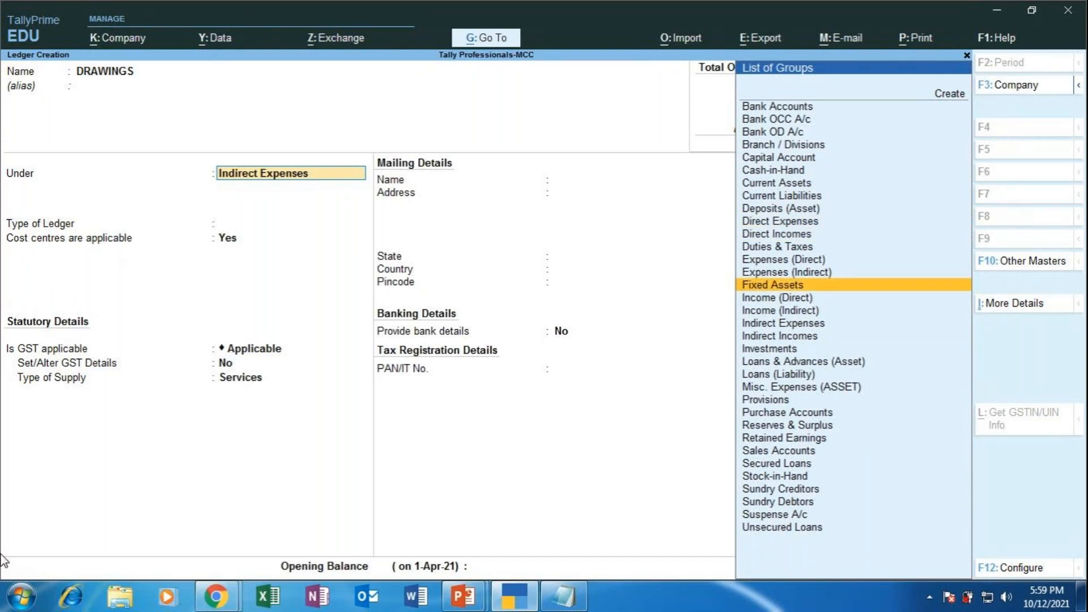
key("Down")
key("Down")
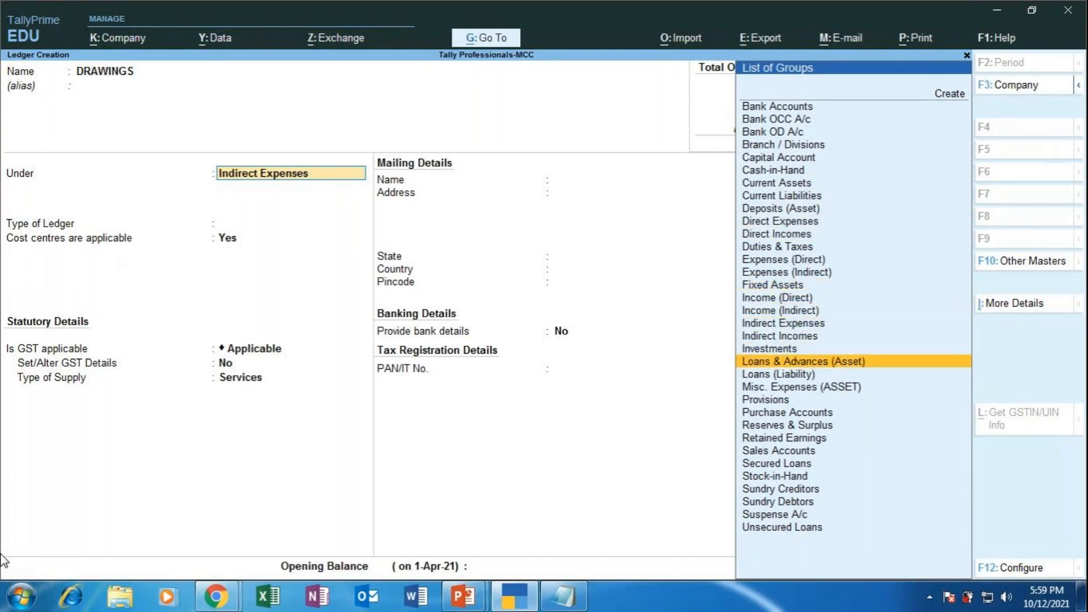
key("Down")
key("Down")
key("Down")
key("Down")
key("Down")
key("Down")
key("Down")
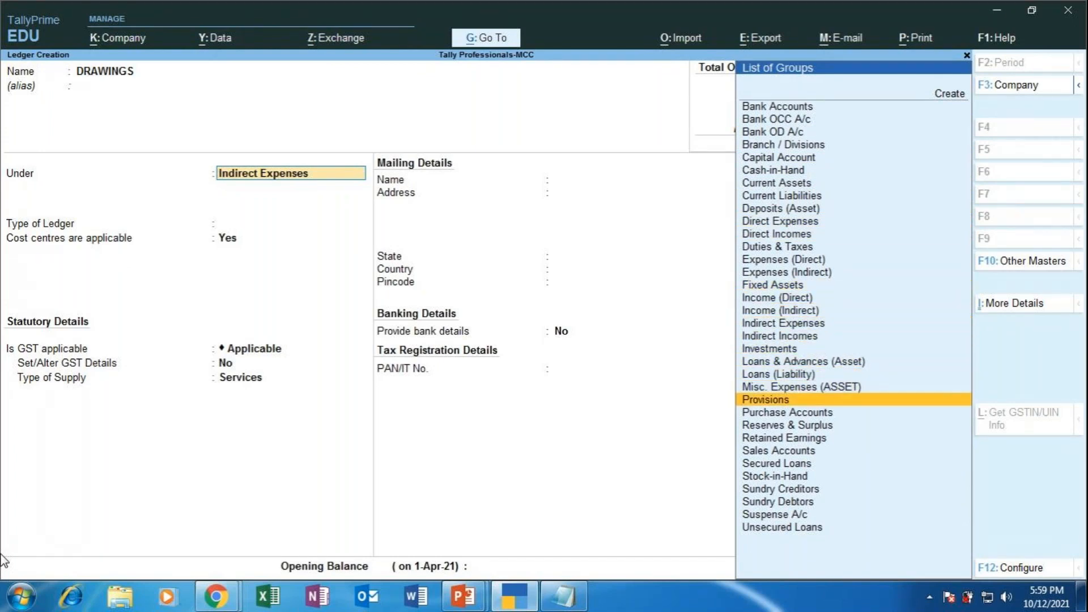
key("Down")
key("Down")
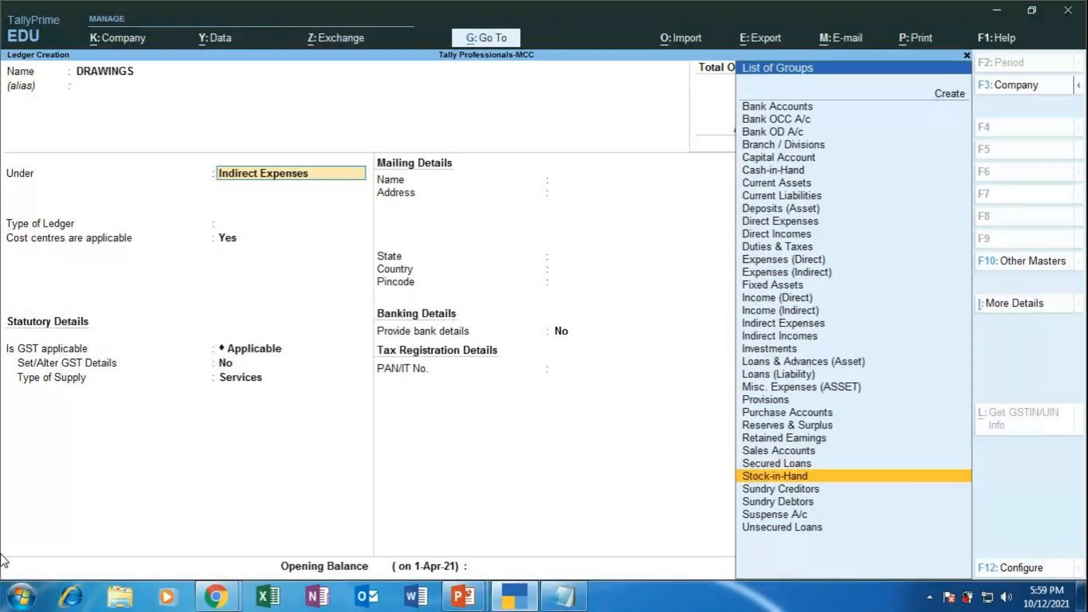
key("Down")
key("Up")
key("Up")
key("Up")
key("Up")
key("Up")
key("Up")
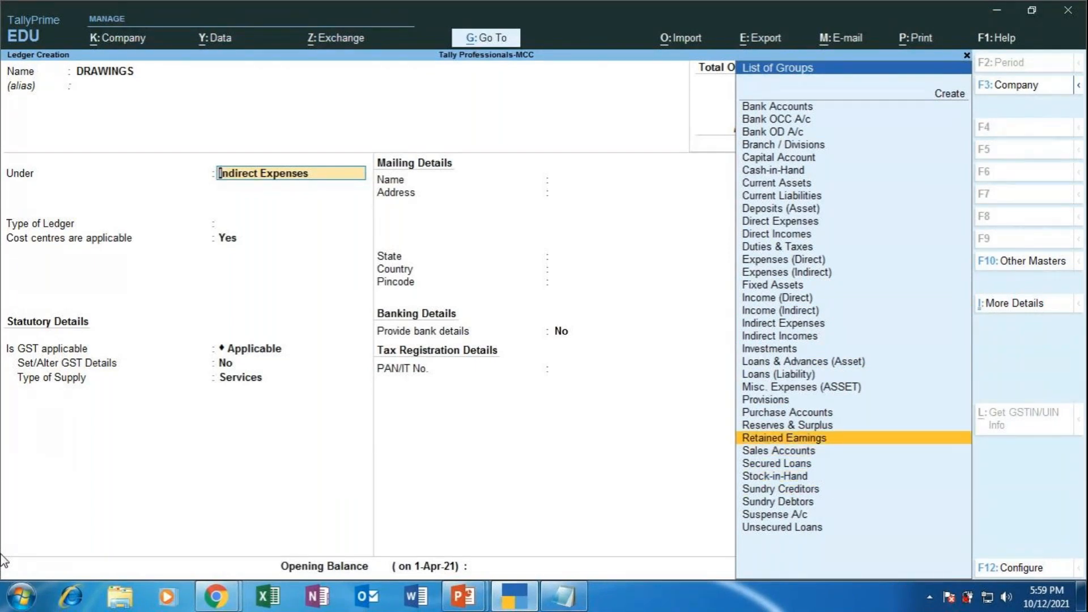
key("Down")
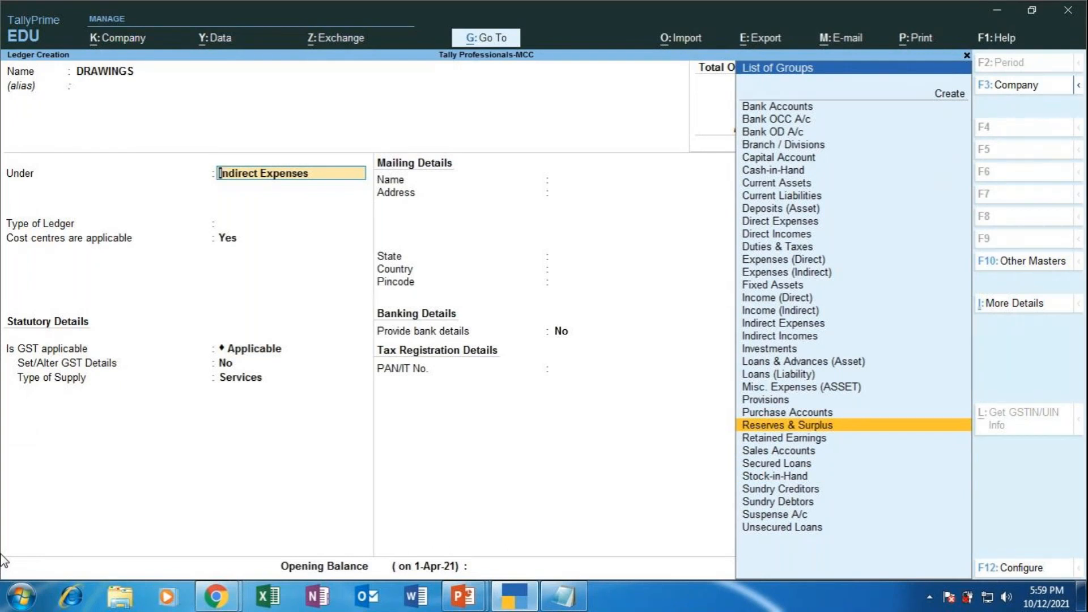
key("Down")
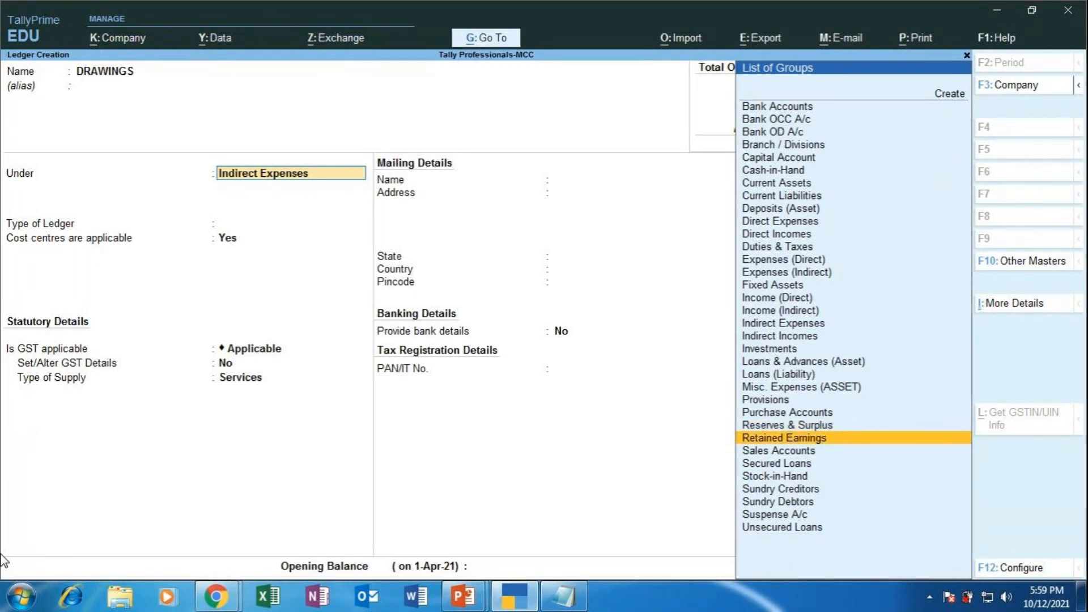
Step: Place the DRAWINGS ledger under the Capital Account group
key("Up")
key("Up")
key("Up")
key("Up")
key("Up")
key("Up")
key("Up")
key("Up")
key("Up")
key("Up")
key("Up")
key("Up")
key("Up")
key("Up")
key("Up")
key("Up")
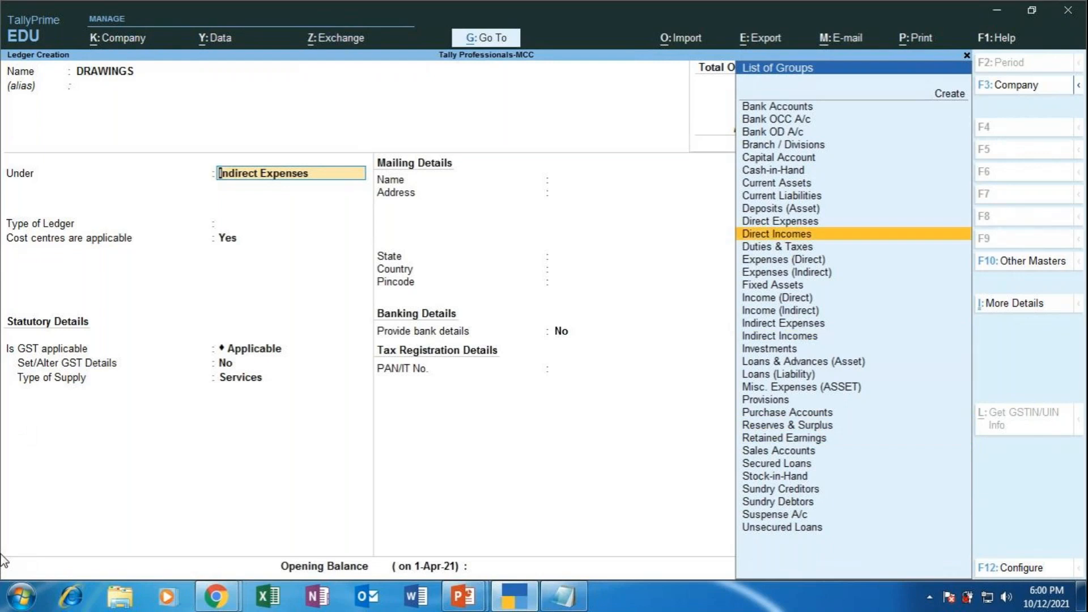
key("Up")
key("Up")
key("Up")
key("Up")
key("Up")
key("Up")
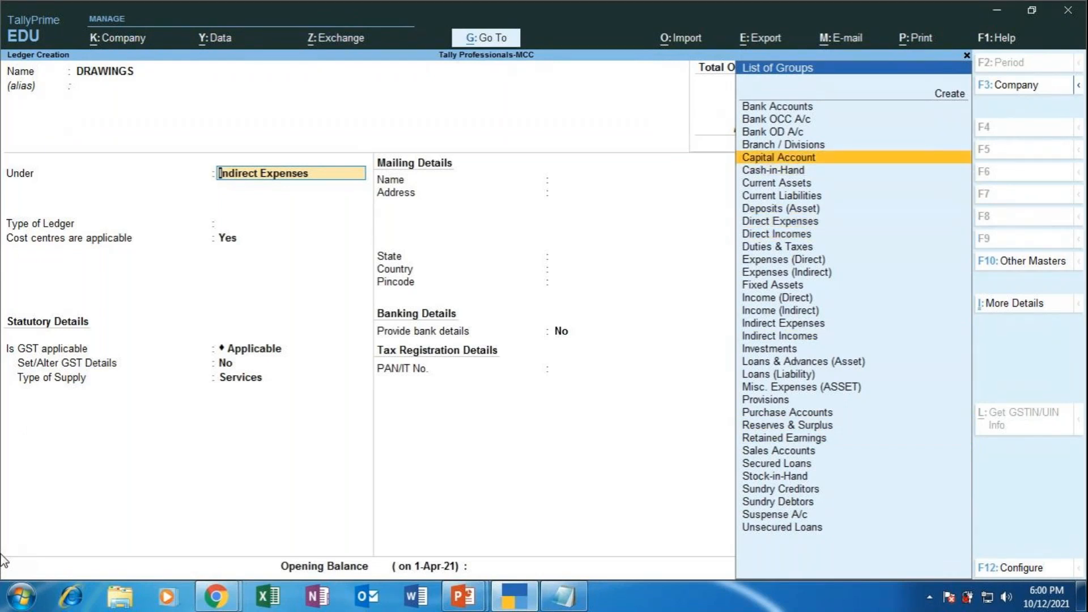
key("Return")
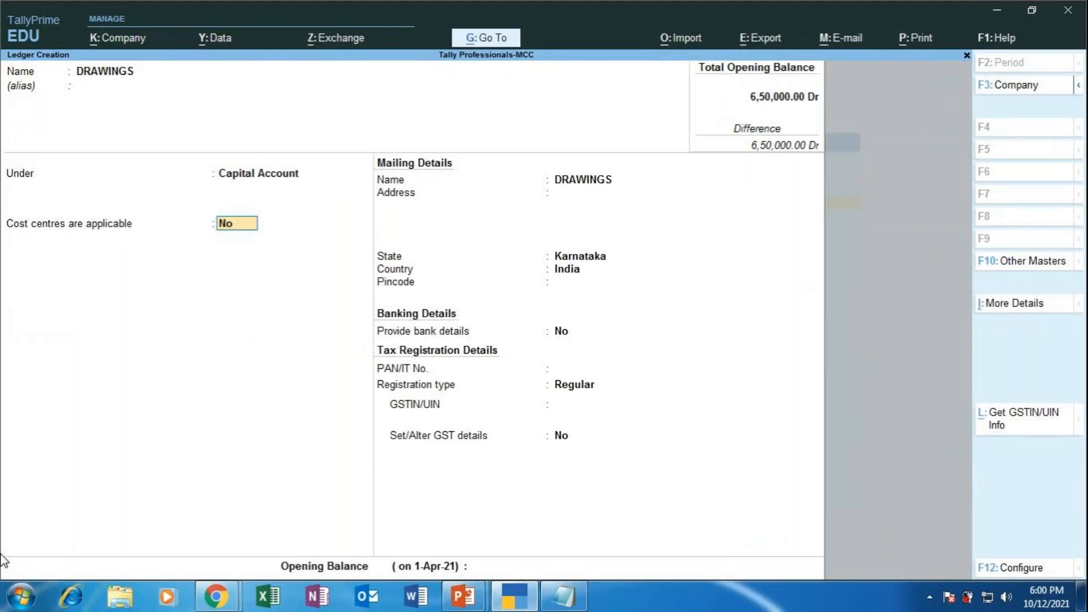
Step: Keep cost centres, bank details and GST details at No, leave the remaining fields at their defaults and save the DRAWINGS ledger
key("Return")
key("Return")
key("Return")
key("Return")
key("Return")
key("Return")
key("Return")
key("Return")
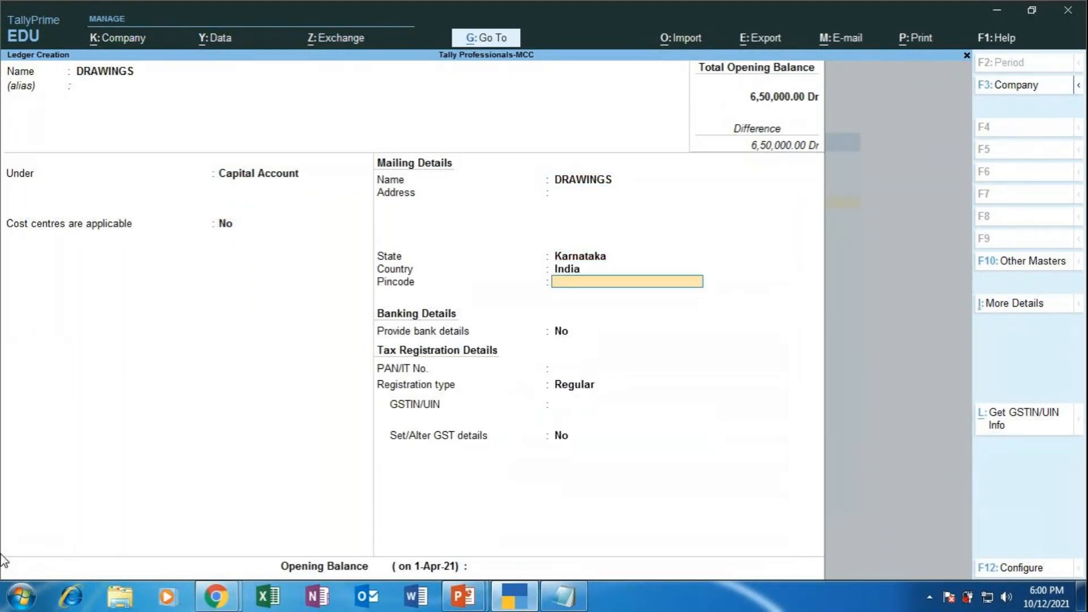
key("Return")
key("Return")
key("Return")
key("Return")
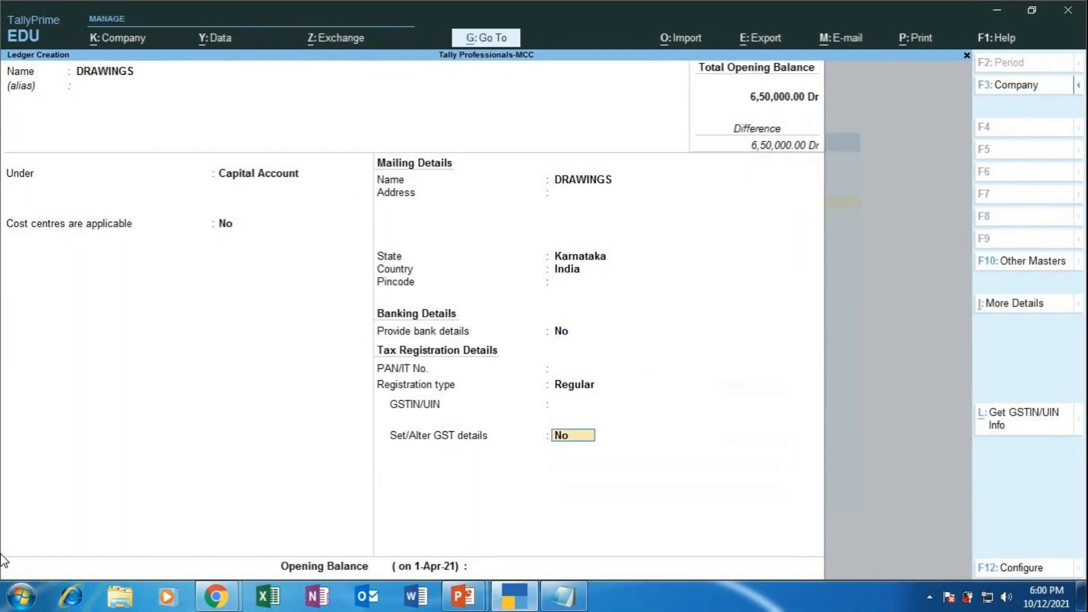
key("Return")
key("Return")
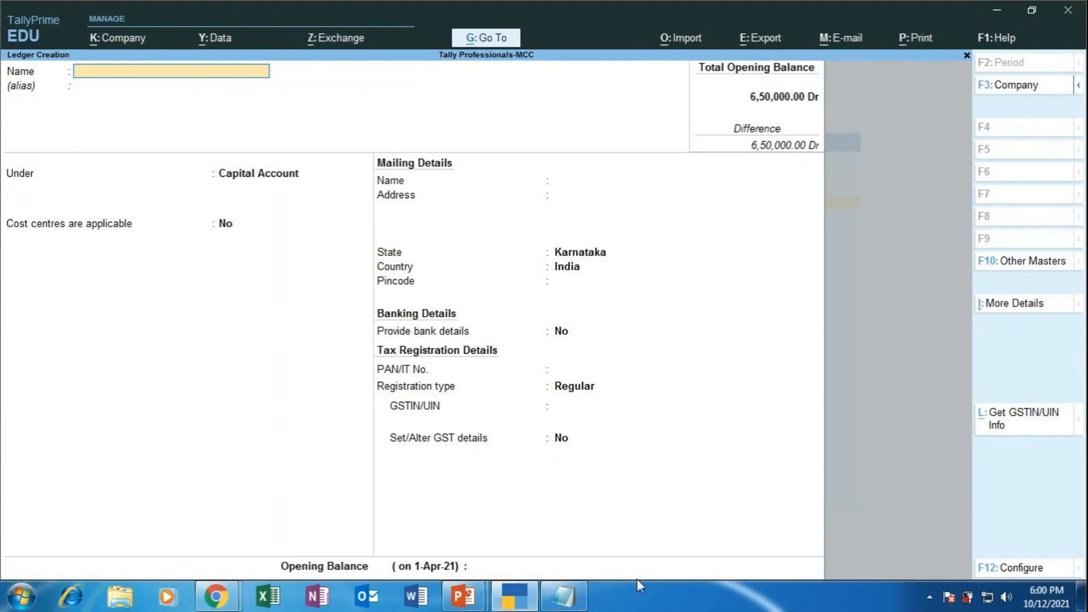
Step: Switch to the notes file in Notepad and add blank lines below the cost centre notes
left_click(564, 596)
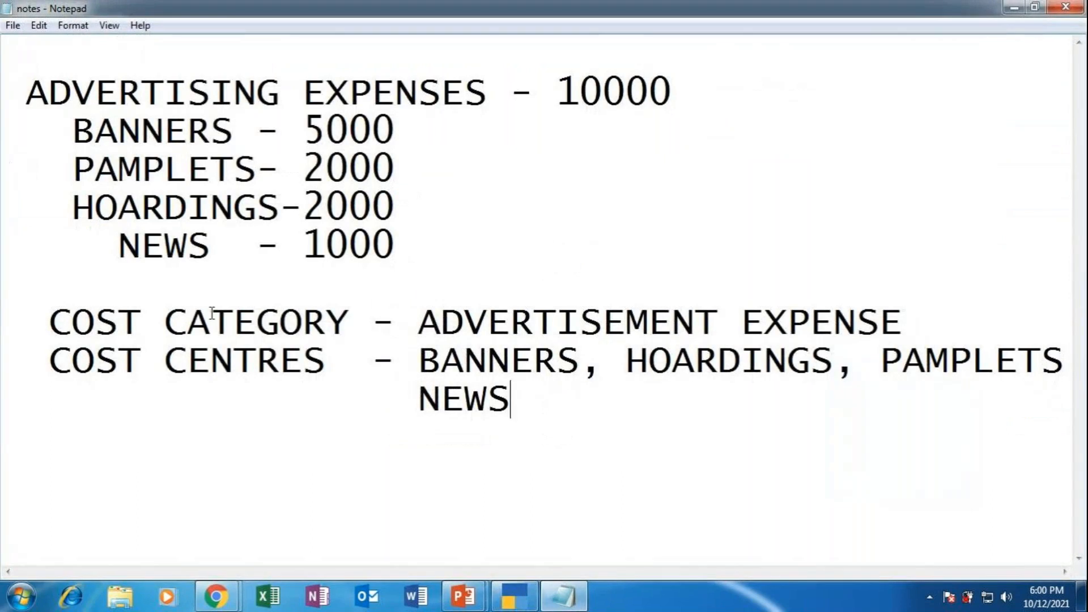
key("Return")
key("Return")
key("Return")
key("Return")
key("Return")
key("Return")
key("Return")
key("Return")
key("Return")
key("Return")
key("Return")
key("Return")
key("Return")
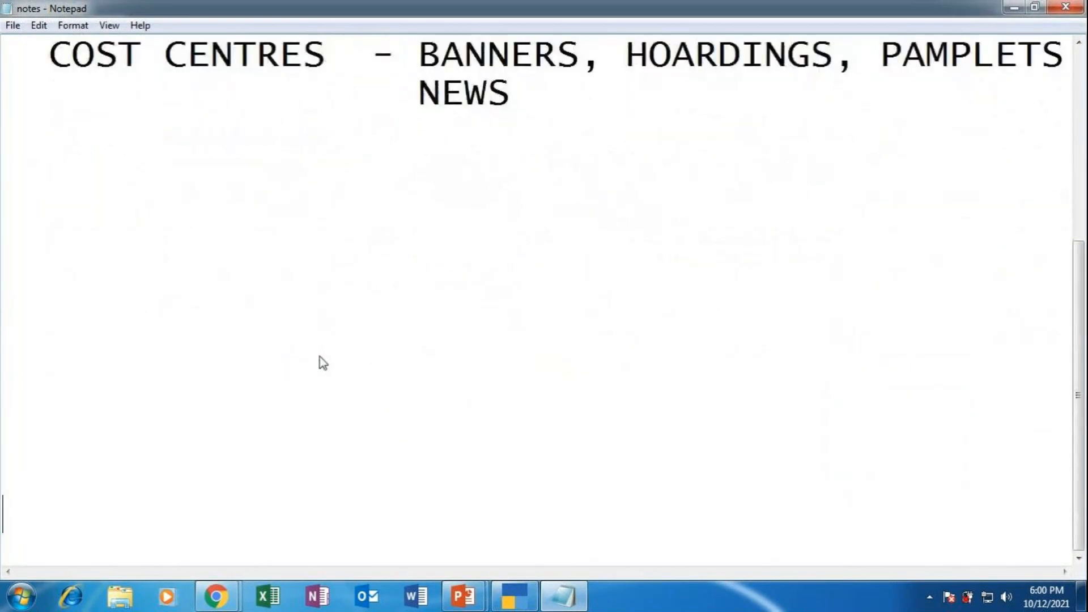
type("DR")
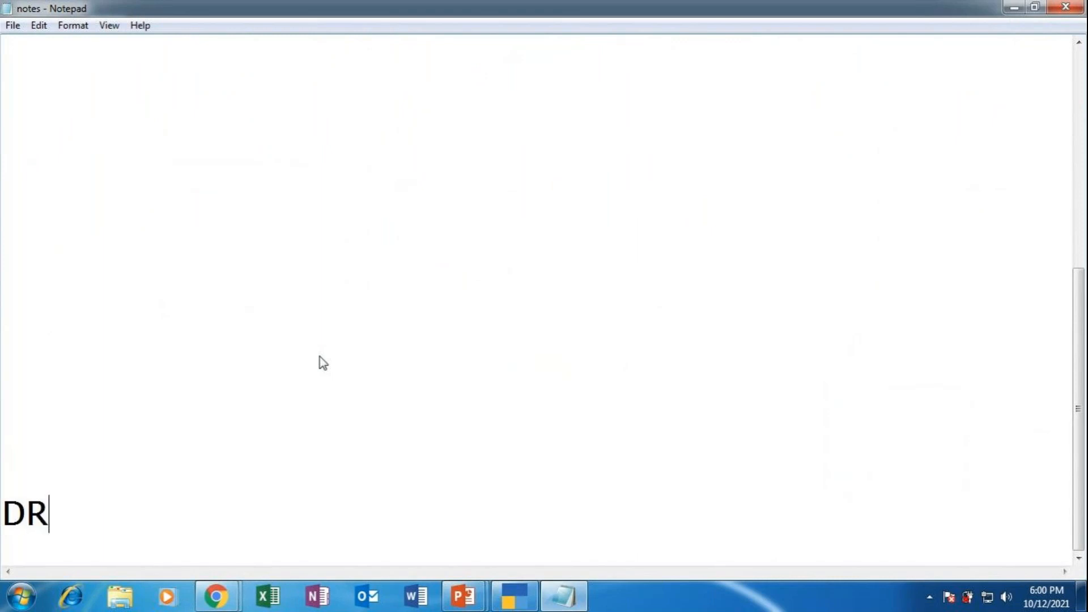
key("BackSpace")
key("BackSpace")
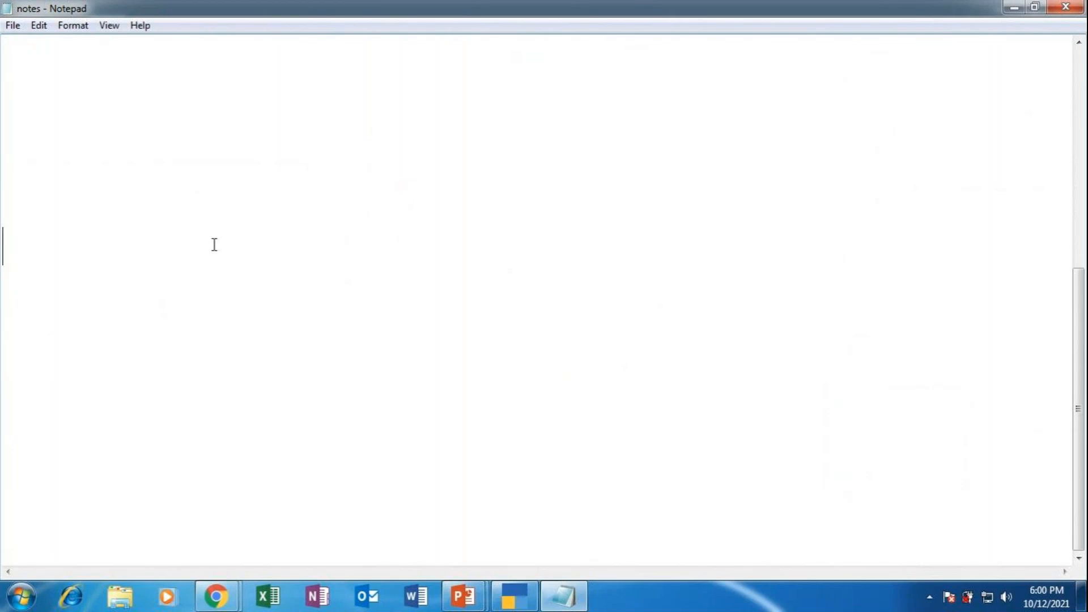
type("DRA")
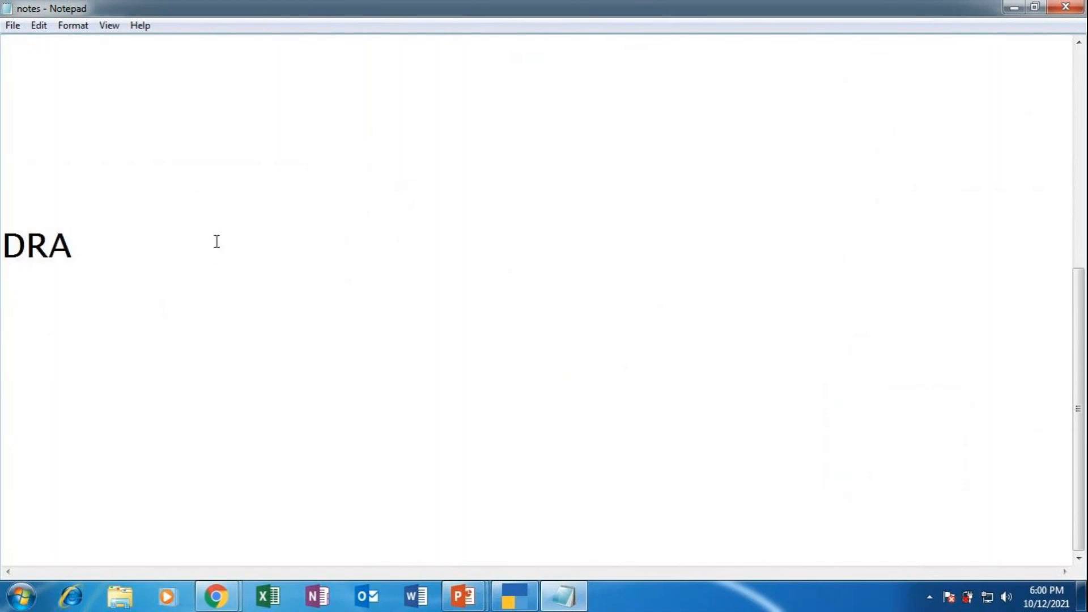
key("BackSpace")
key("BackSpace")
key("BackSpace")
Step: Write the indented debit line DRAWINGS A/C DR. in the empty area of the notes
type("DRAW")
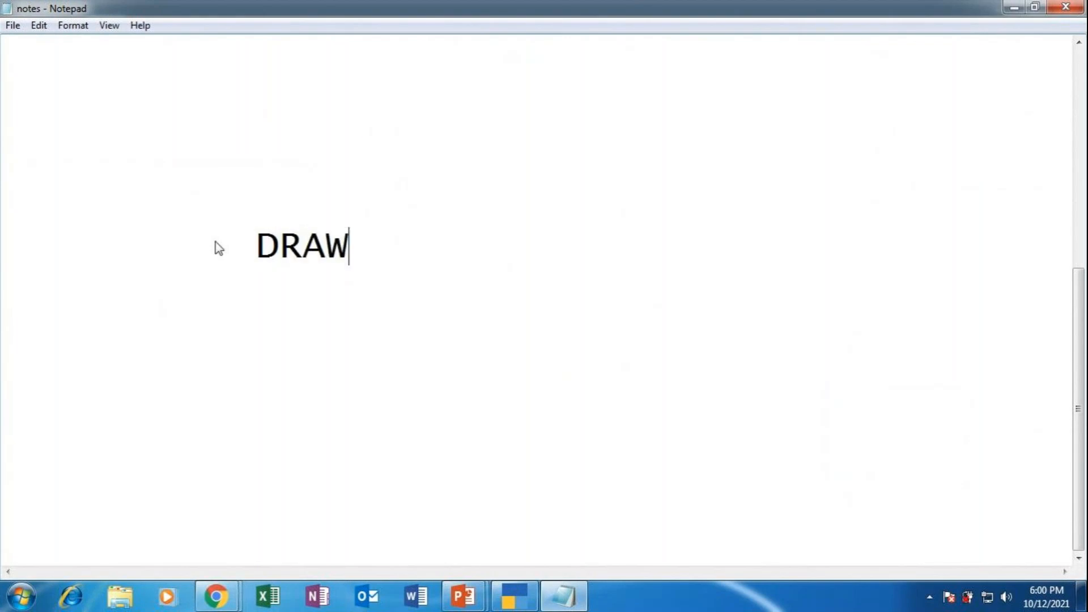
type("INGS ")
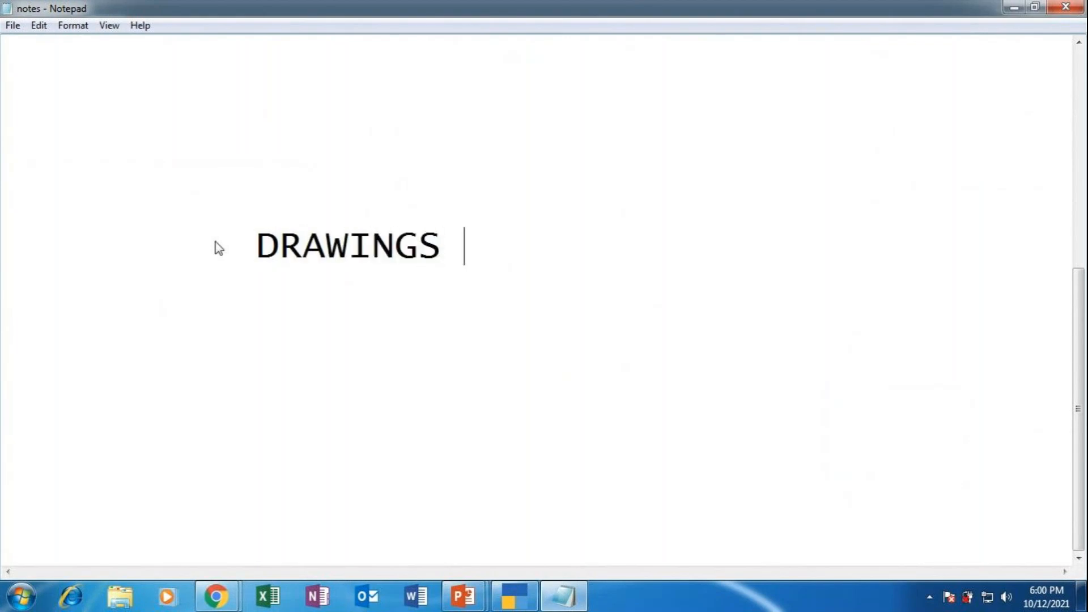
type("A/C DR.")
key("Return")
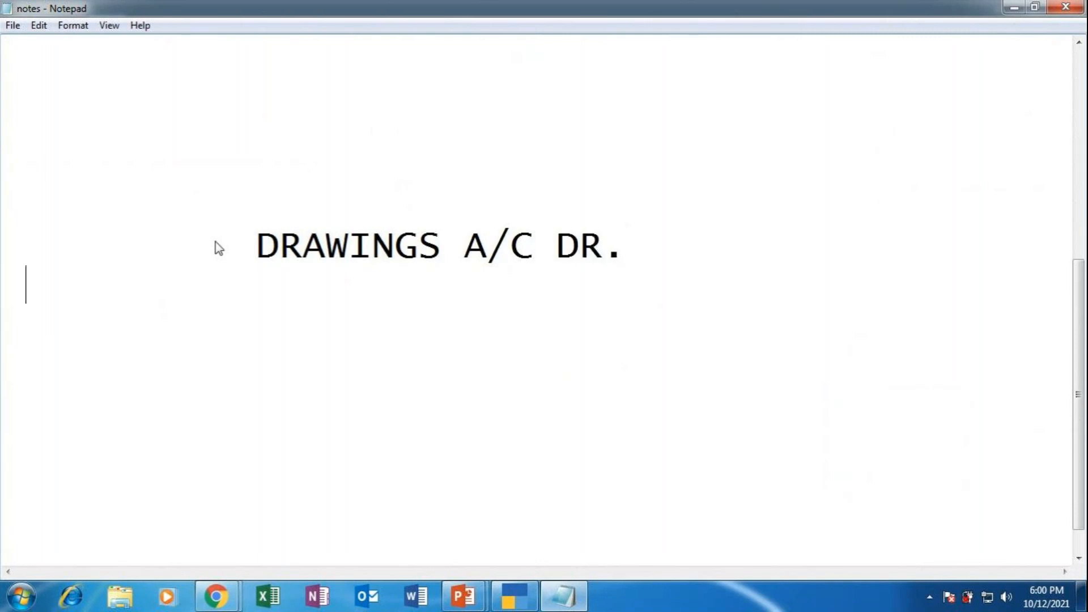
Step: Add the credit line HDFC BANK A/C CR. below the DRAWINGS line and align DR. with CR. using extra spacing
key("BackSpace")
type("HDFC BANK A/C")
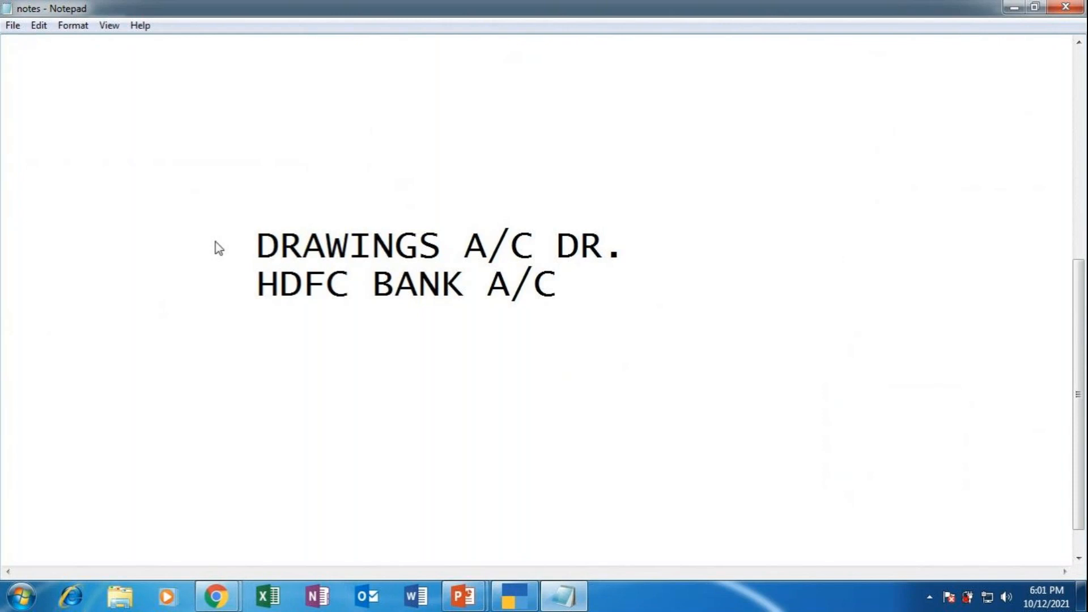
key("BackSpace")
type("CR.")
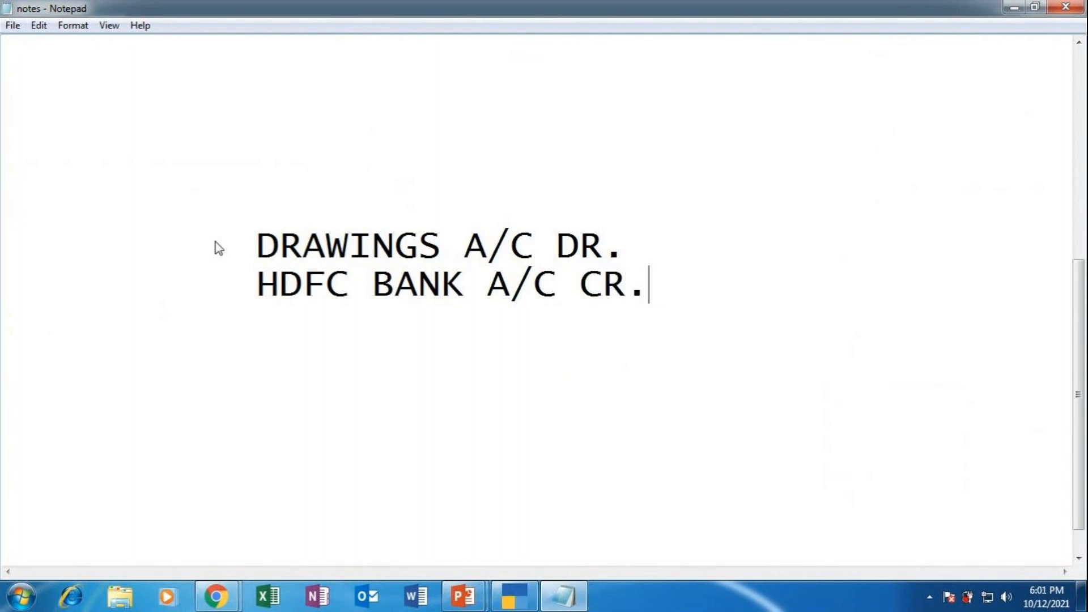
key("Up")
key("Left")
key("Left")
key("Left")
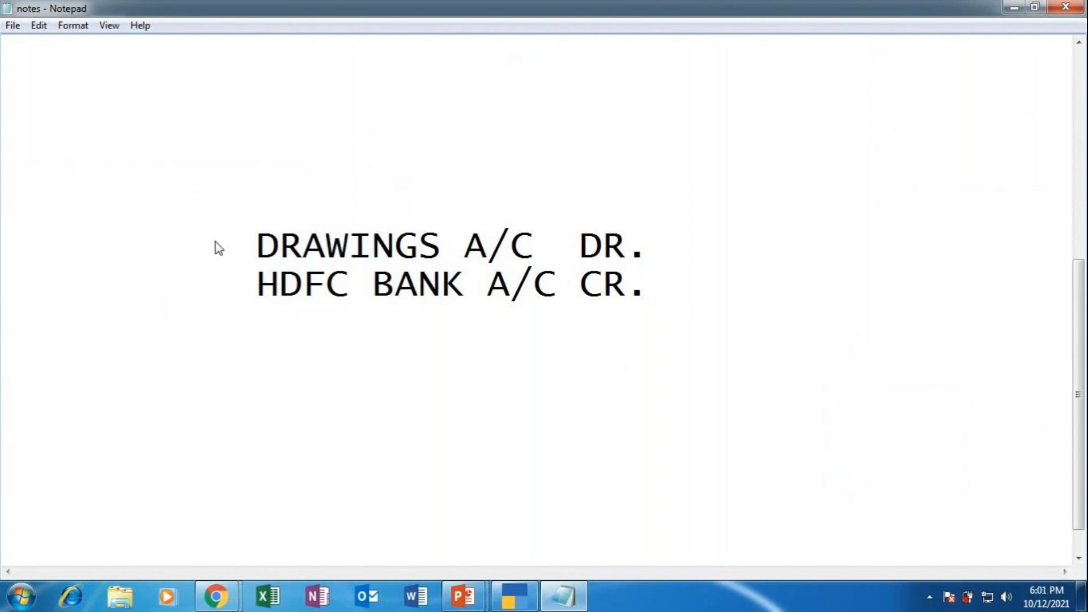
Step: Switch back to TallyPrime, leave ledger creation and open a new payment voucher
left_click(513, 600)
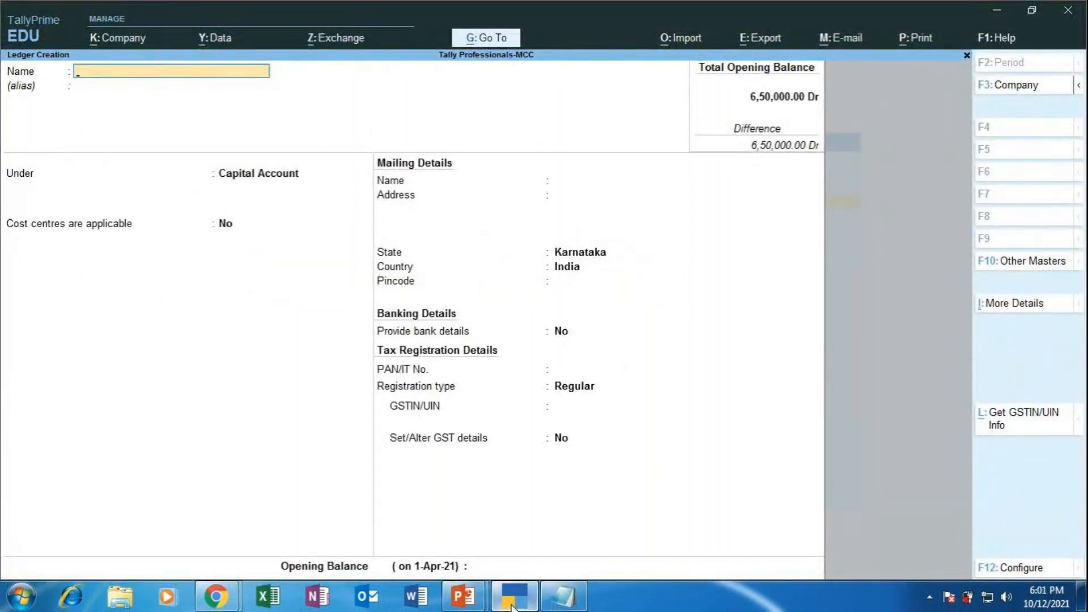
key("Escape")
key("Escape")
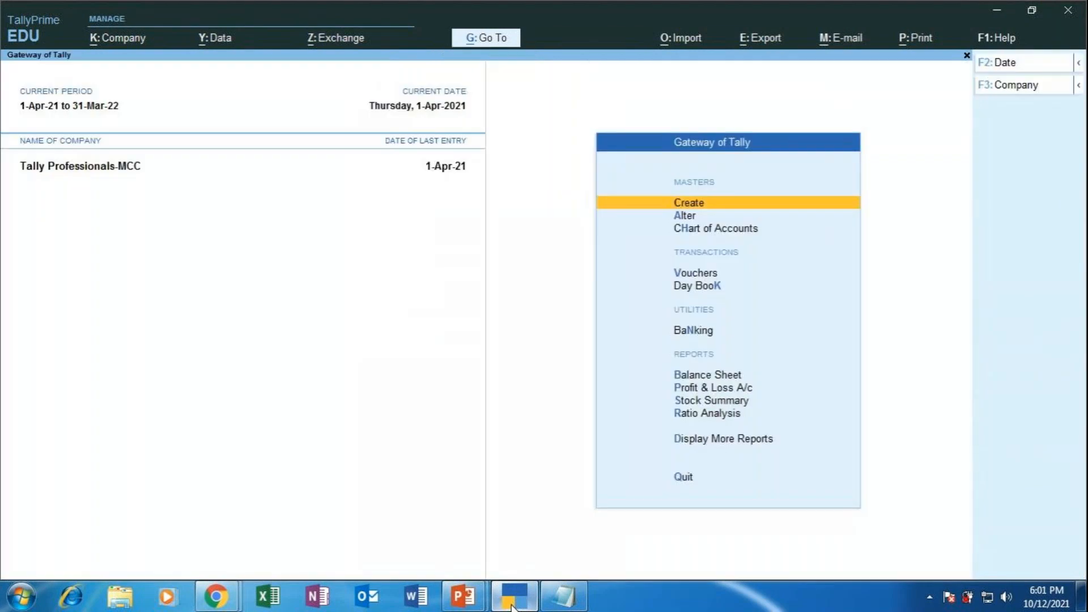
key("Down")
key("Down")
key("Down")
key("Down")
key("Up")
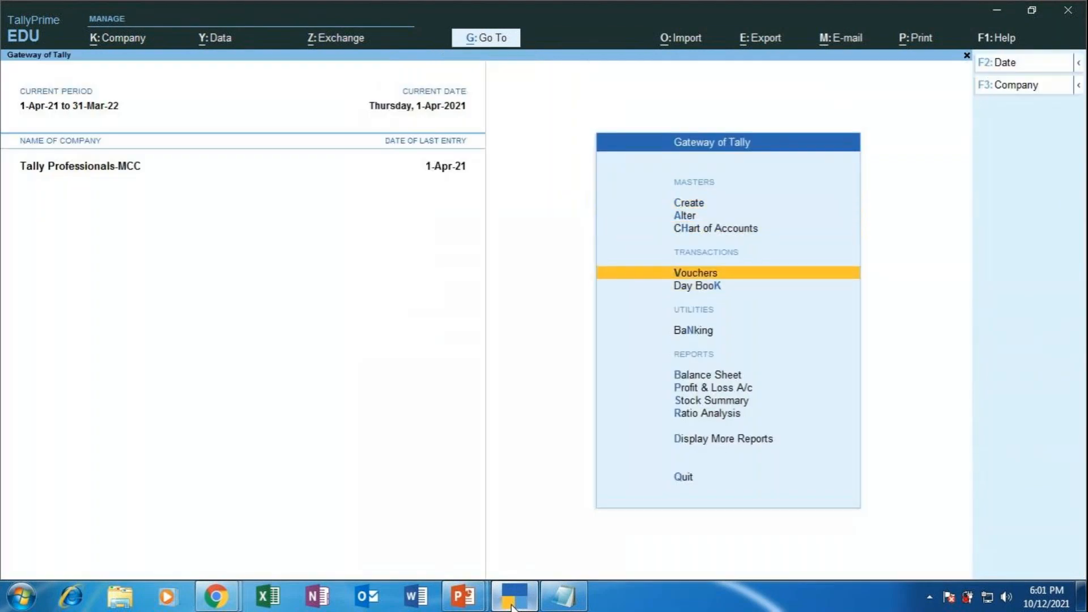
key("Return")
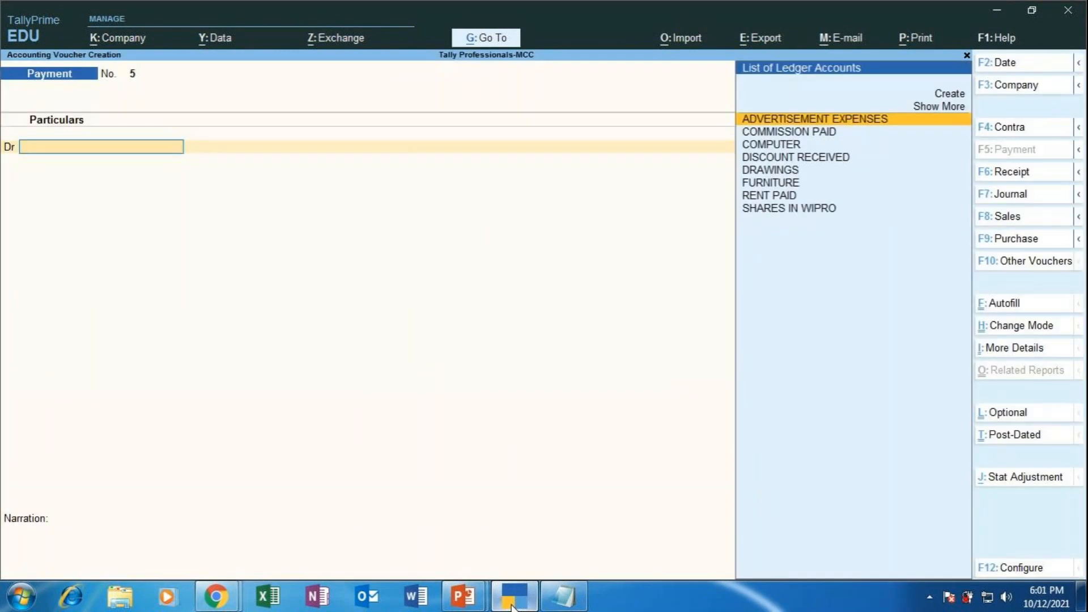
Step: Debit the DRAWINGS ledger with 5000 in the payment voucher, checking the amount in the MAPR presentation in PowerPoint
type("DRAW")
key("Return")
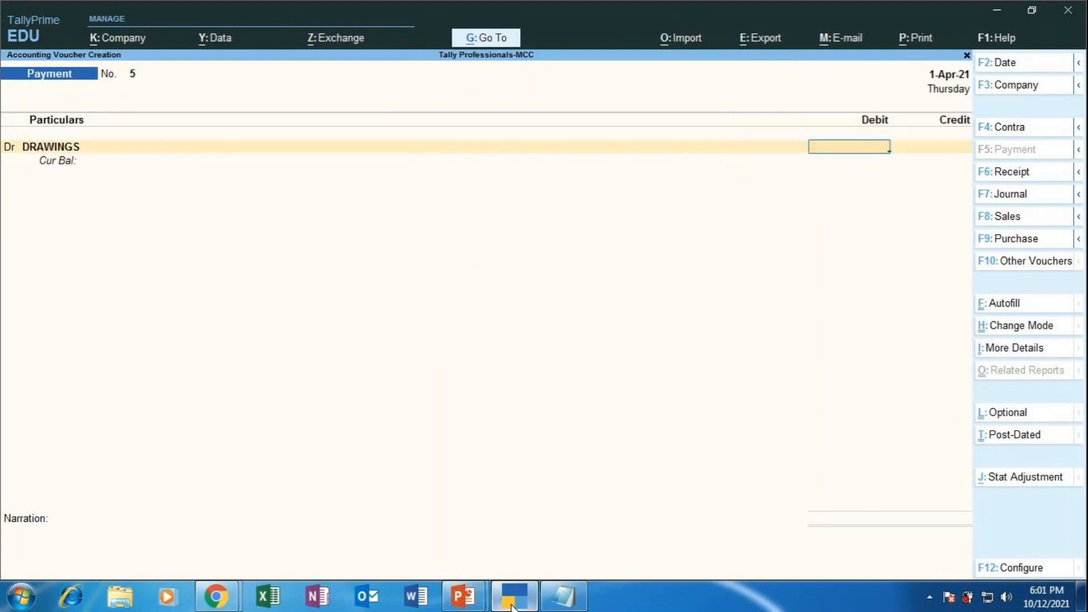
left_click(511, 607)
mouse_move(463, 596)
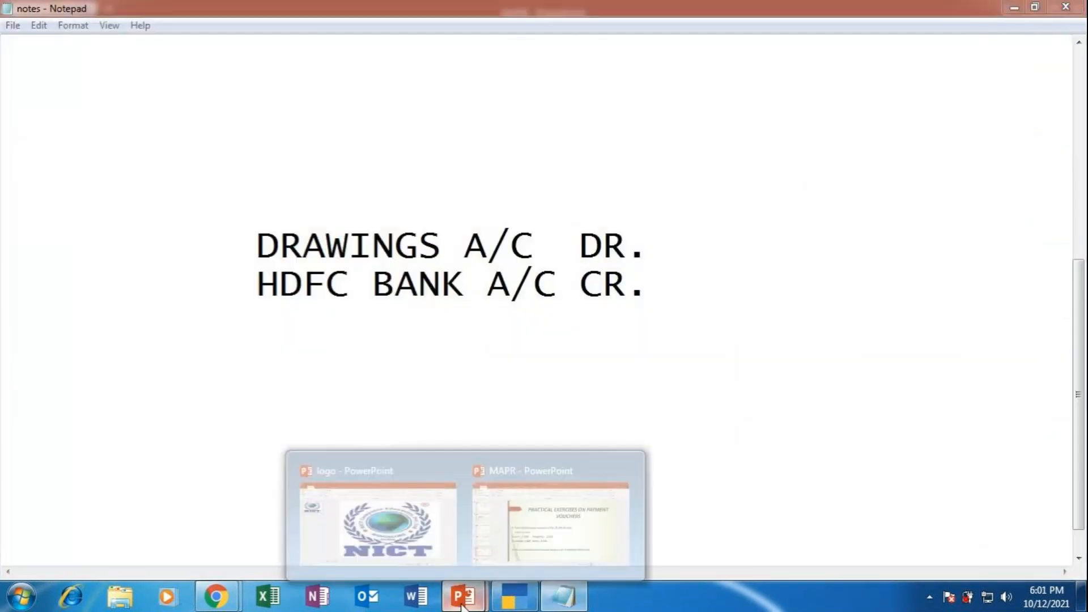
left_click(559, 526)
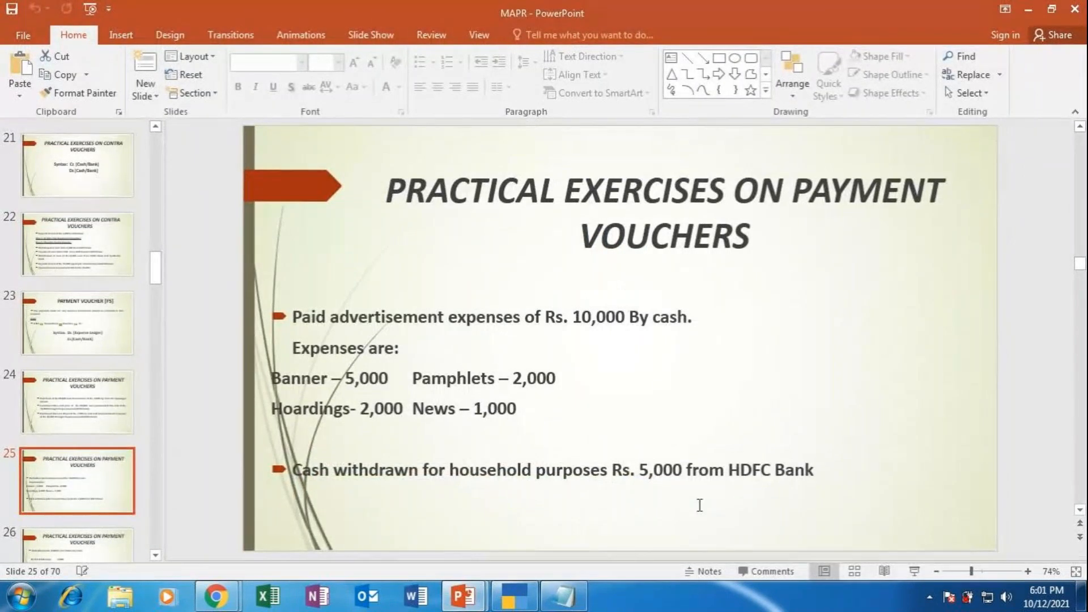
left_click(521, 589)
type("5000")
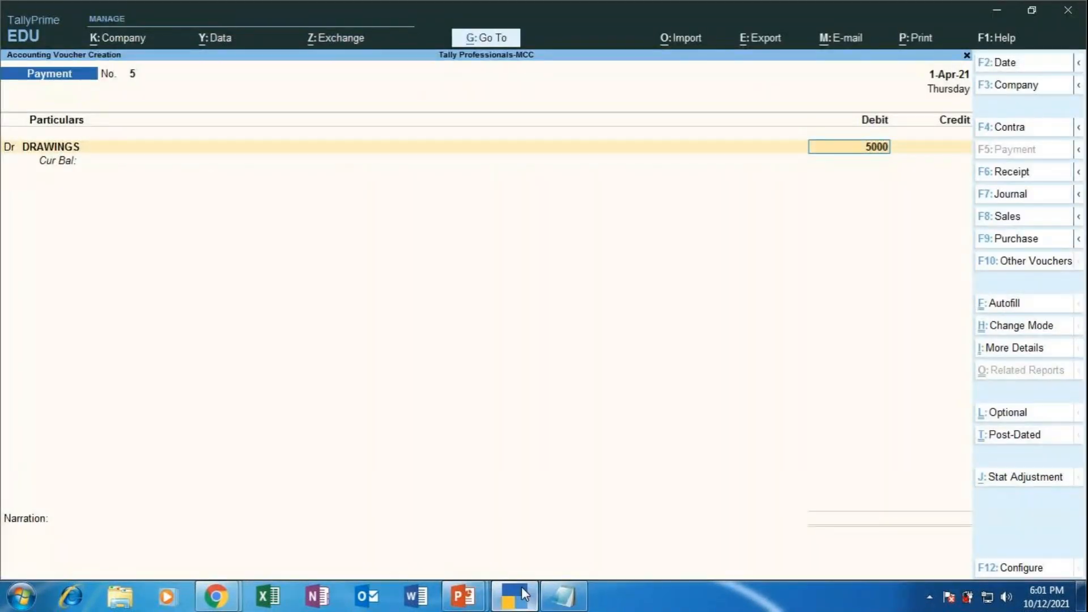
Step: Accept the DRAWINGS debit and credit Hdfc Bank with 5,000.00 in the payment voucher
key("Return")
key("Return")
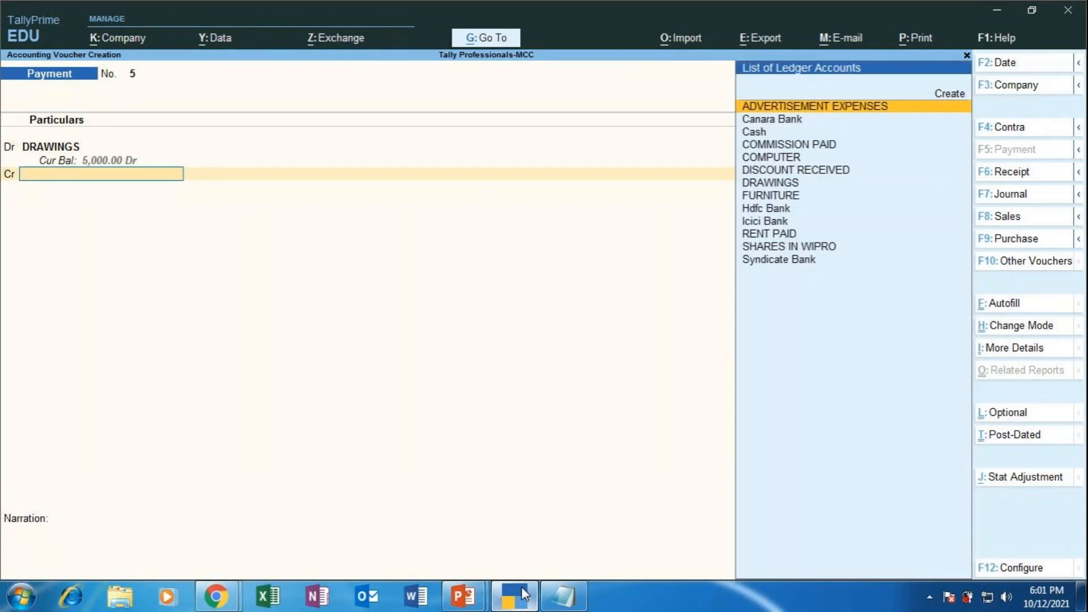
type("HD")
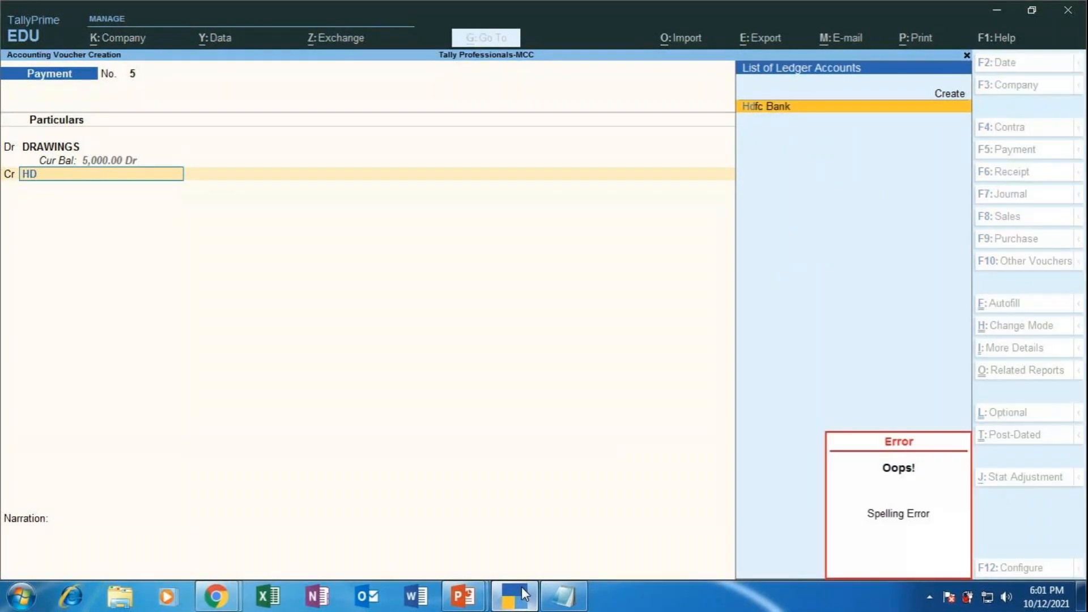
key("Return")
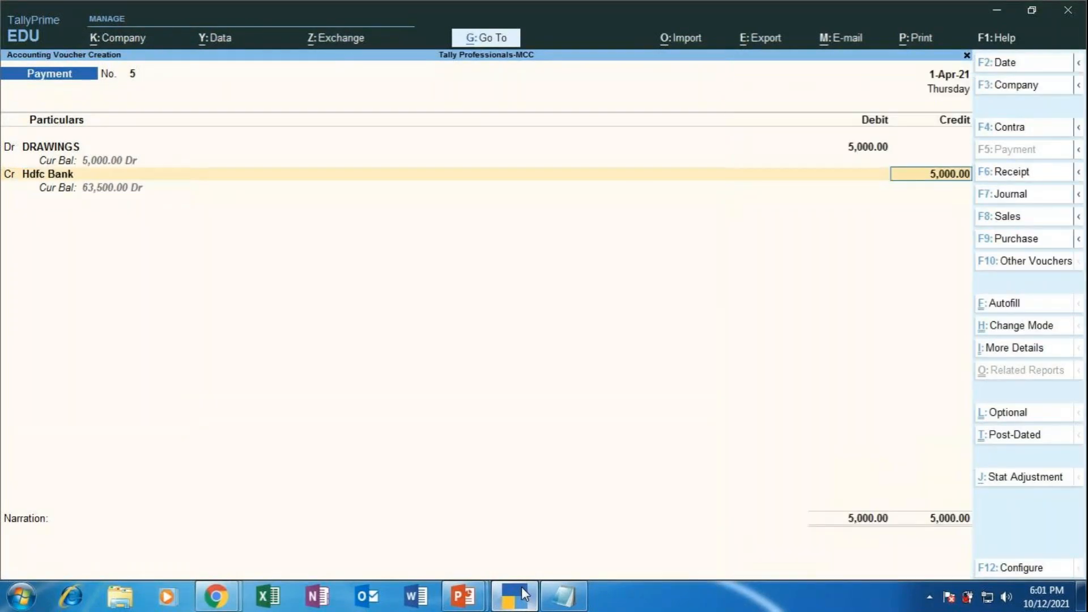
key("Return")
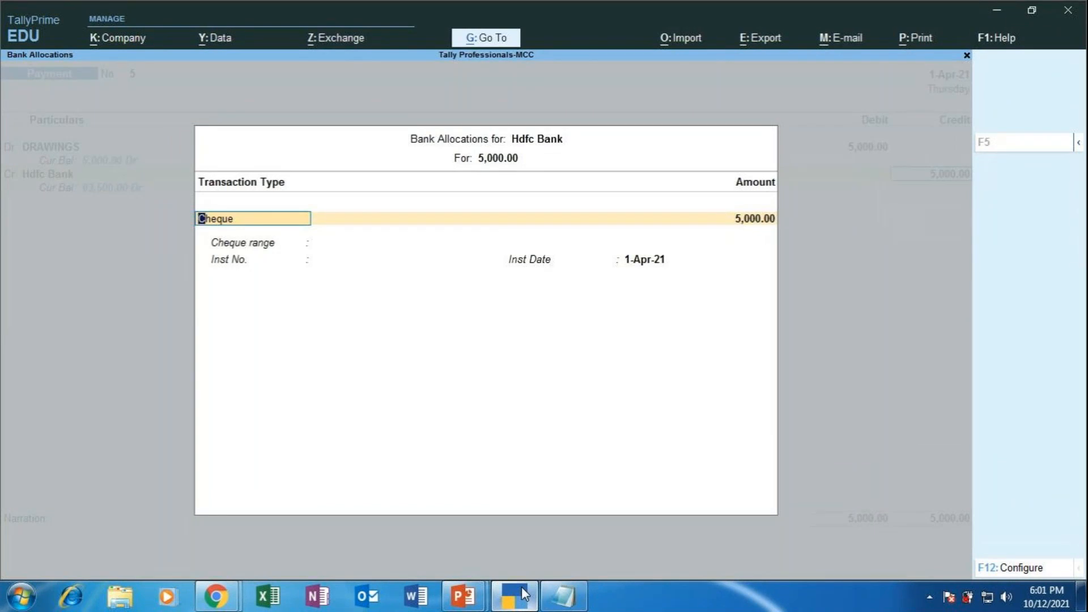
Step: Set the Hdfc Bank allocation's transaction type to ATM from the expanded list, leaving the instrument number blank and the amount at 5,000.00
key("BackSpace")
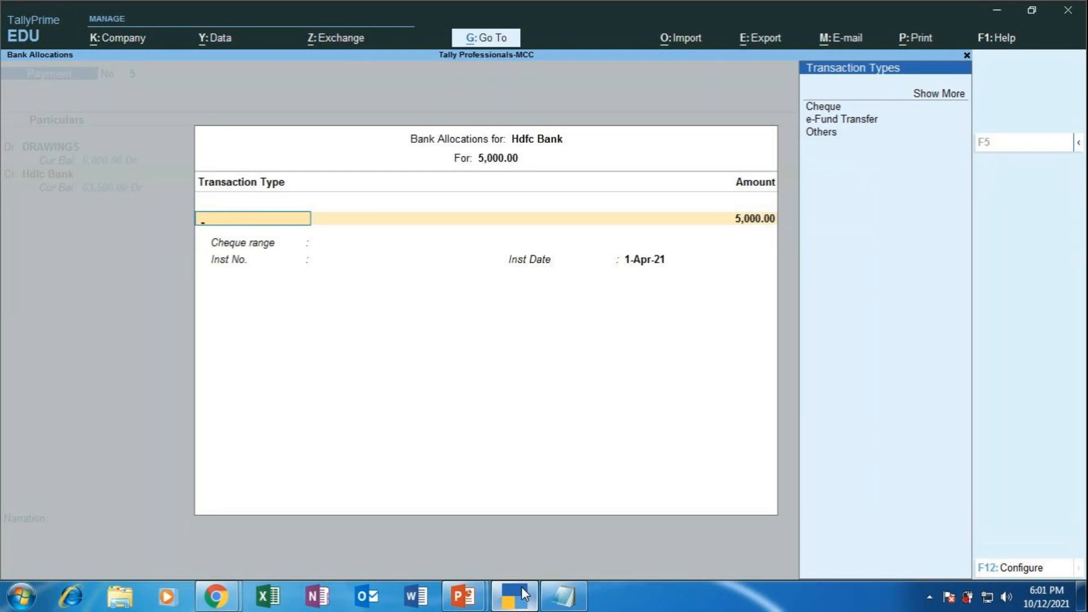
key("Up")
key("Up")
key("Up")
key("Up")
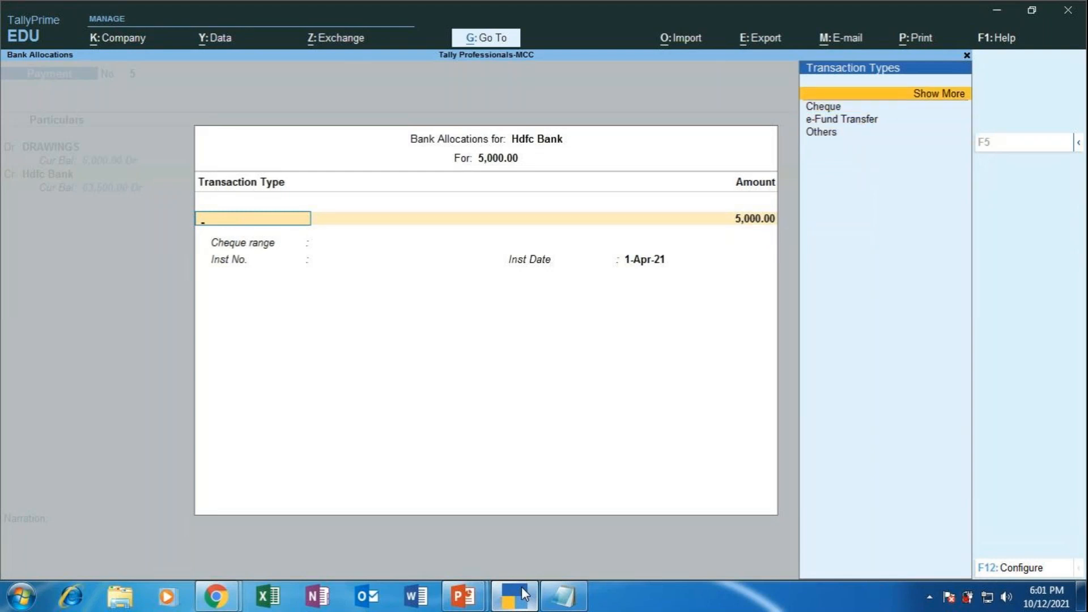
key("Return")
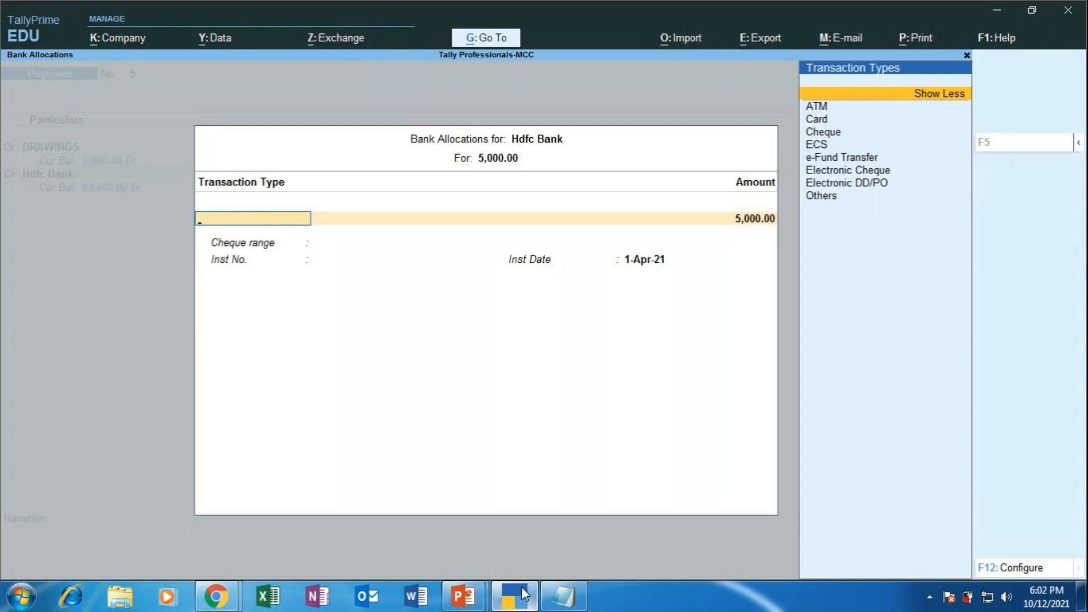
key("Down")
key("Return")
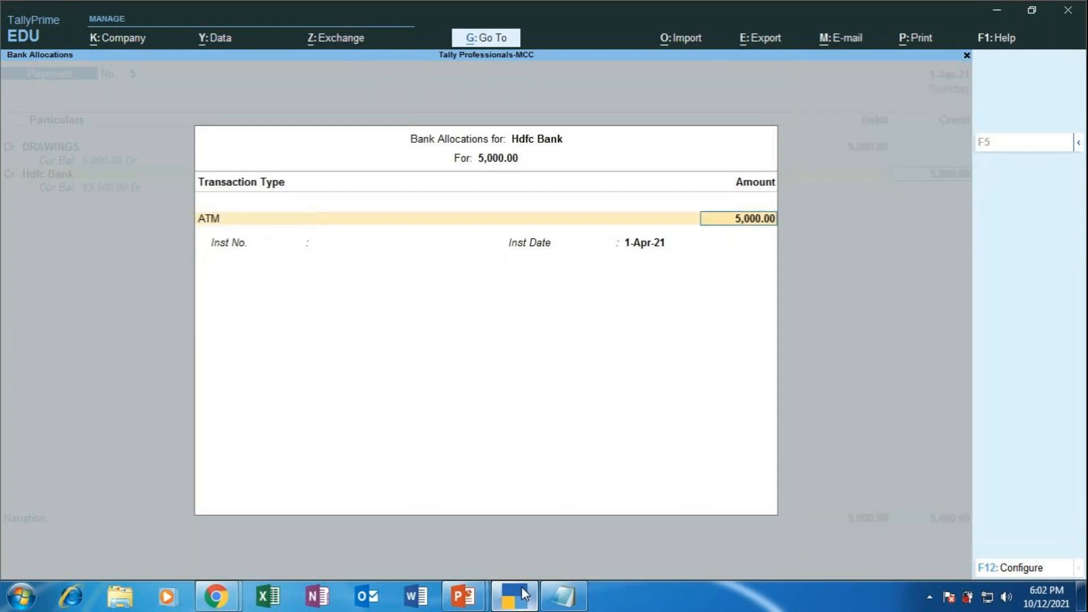
key("Return")
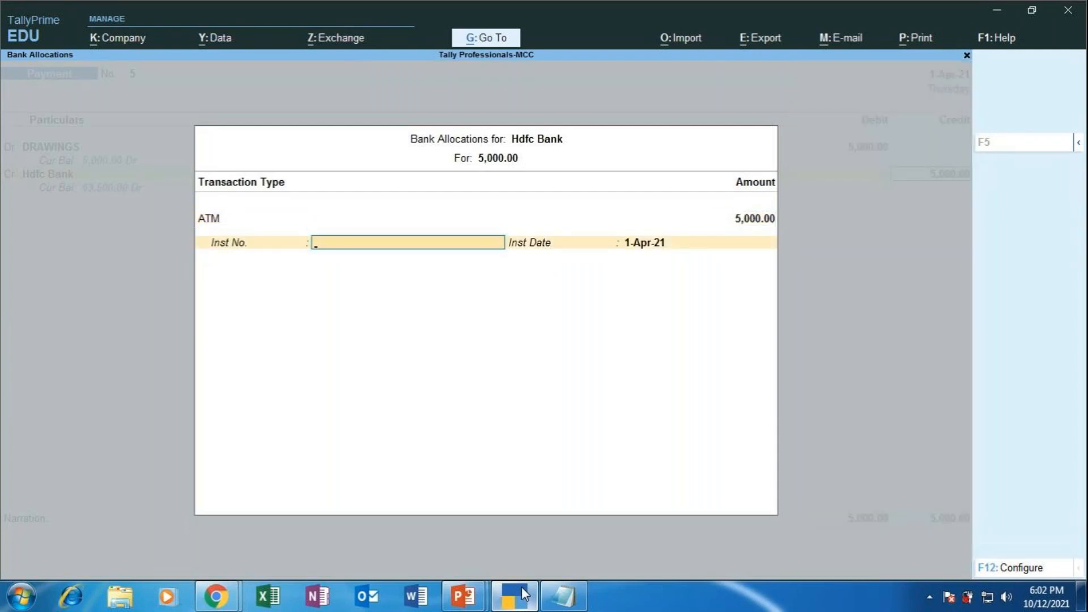
key("Return")
key("Return")
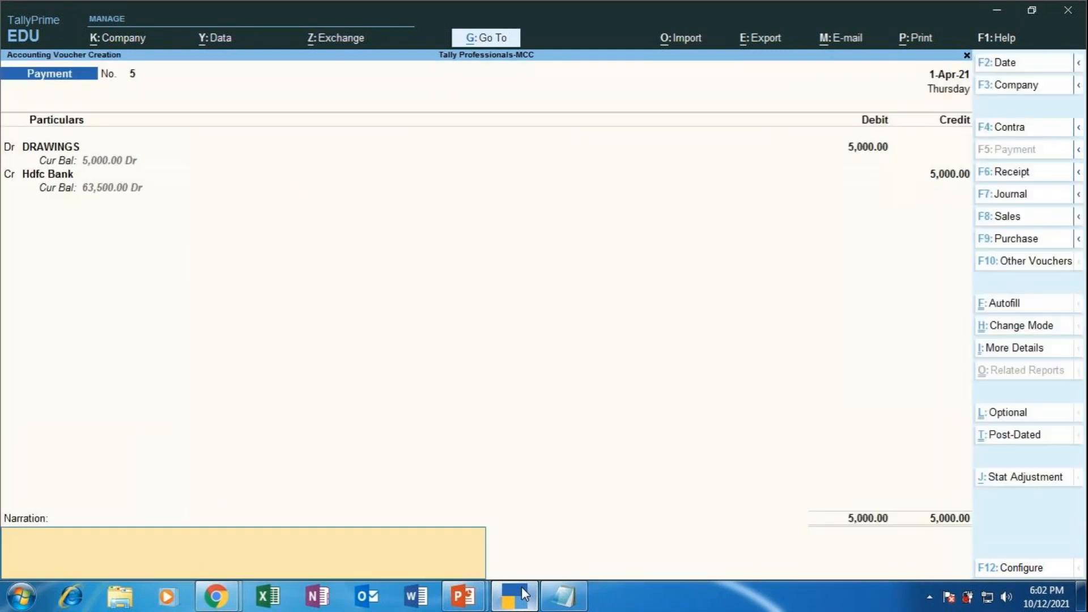
Step: Enter the narration BEING CASH WITHDRAWN FOR HOUSEHOLD PURPOSES in the payment voucher
type("BEING CASH WIT")
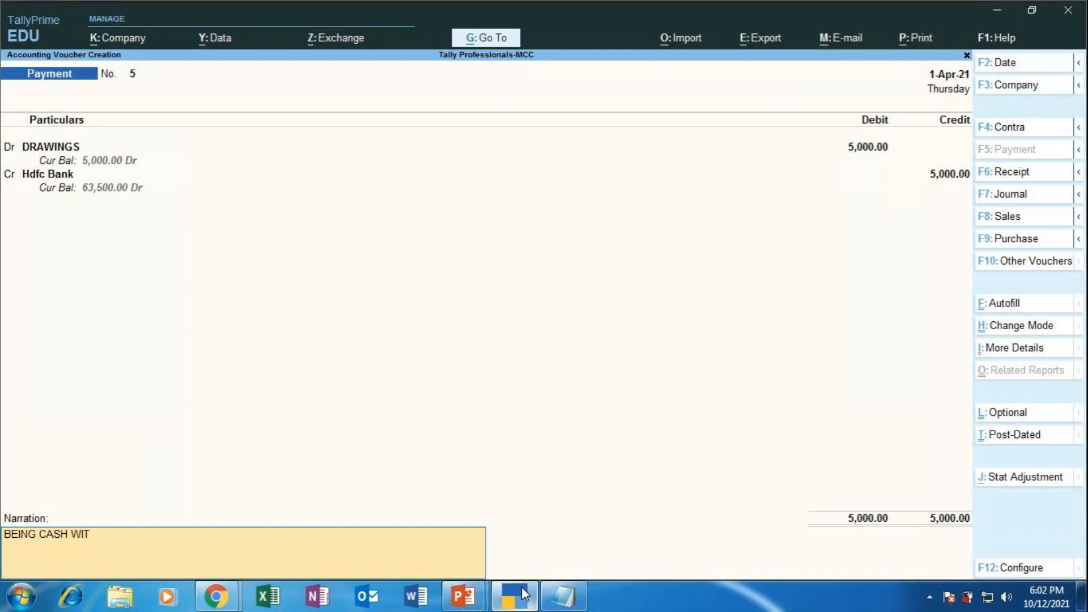
type("HDRAWN FOR HOUS")
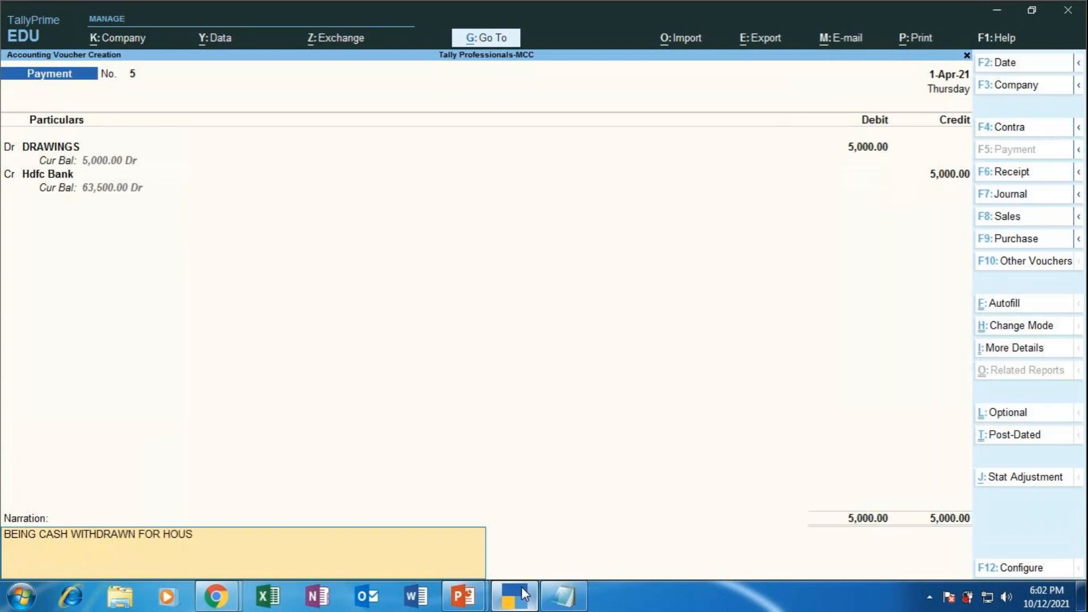
type("EHOLD PURPOSES")
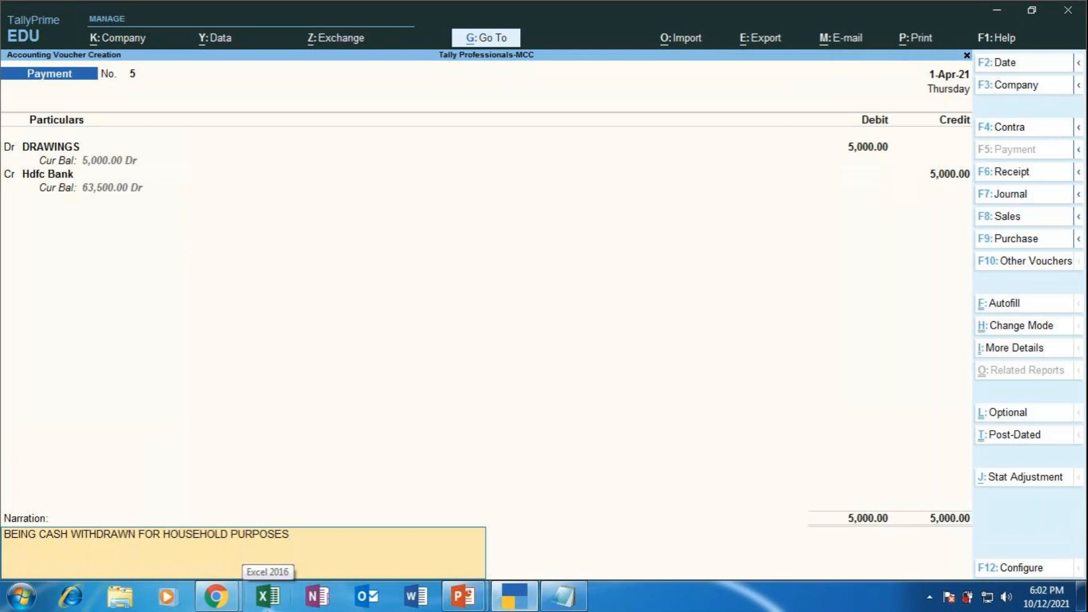
Step: Switch to the GoToMeeting window in Chrome and check the chat and the participants' microphone status, then close the chat
mouse_move(216, 596)
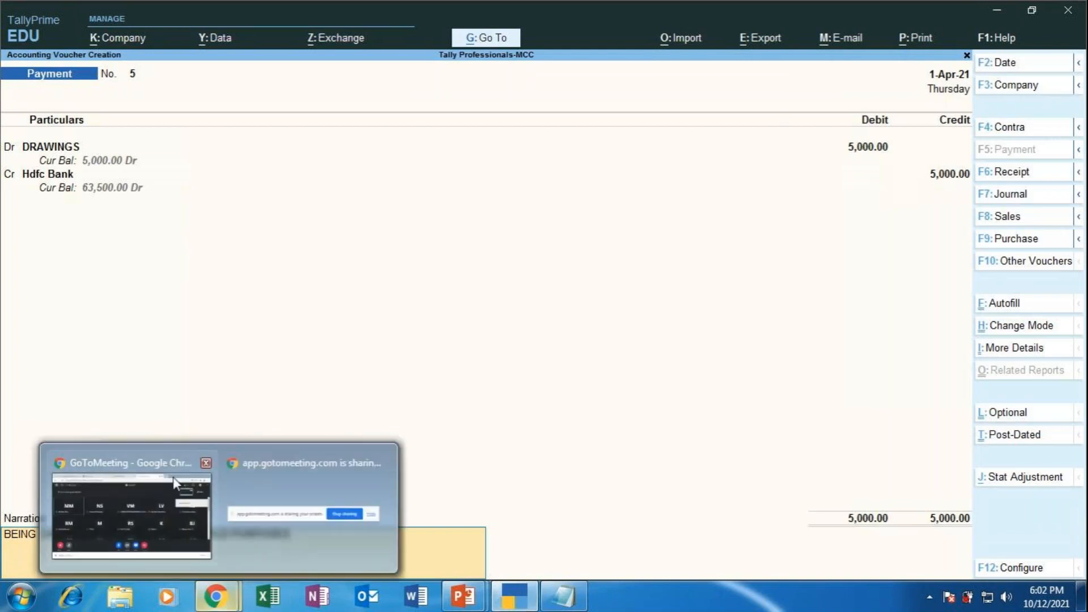
left_click(165, 522)
scroll(761, 295, "down", 4)
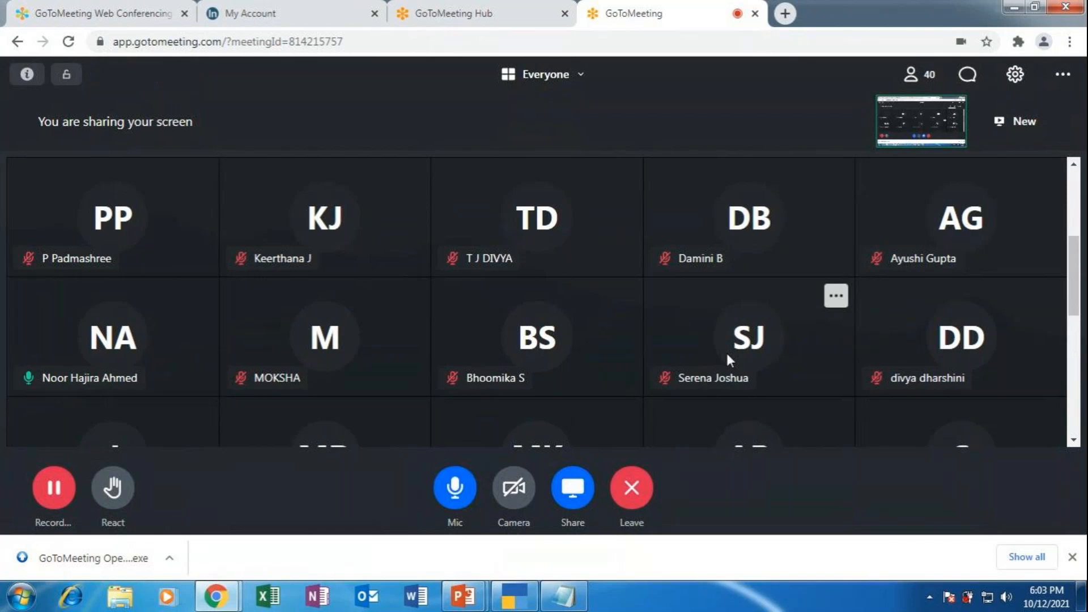
left_click(967, 75)
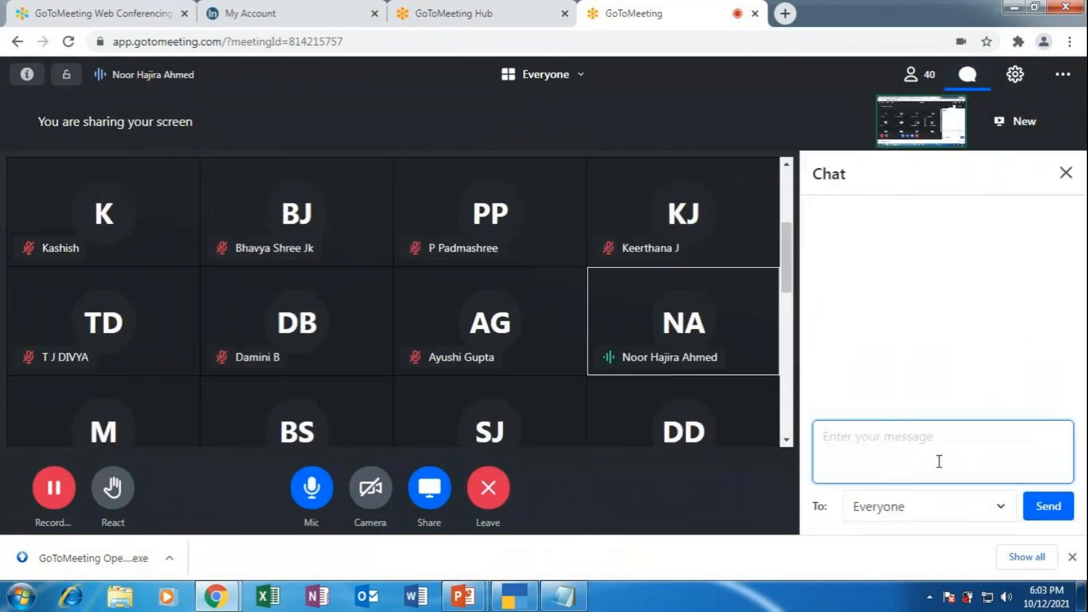
scroll(742, 430, "down", 5)
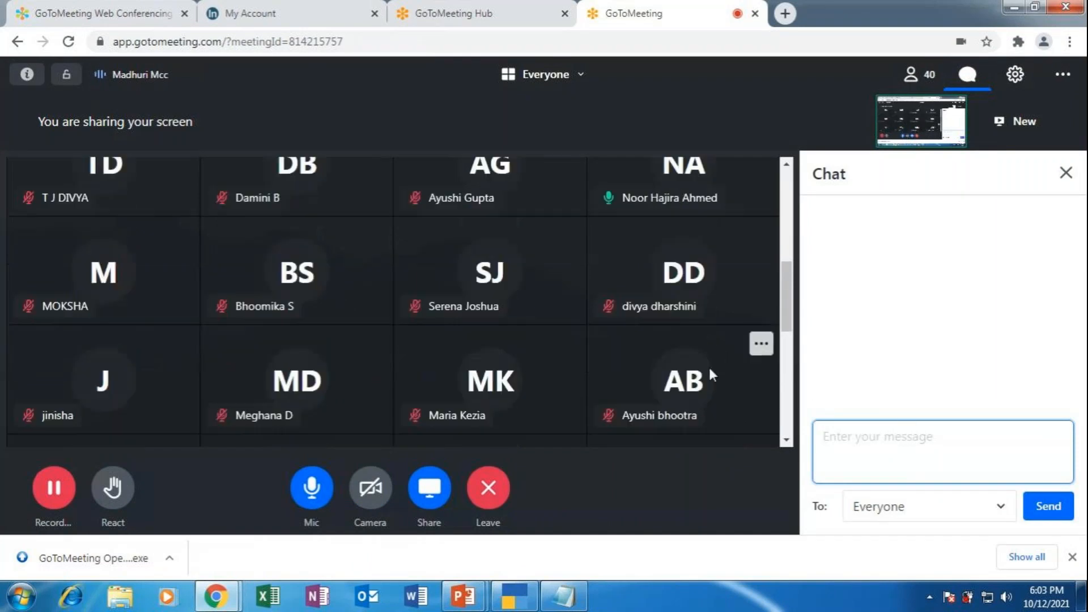
scroll(692, 366, "down", 3)
scroll(659, 360, "up", 5)
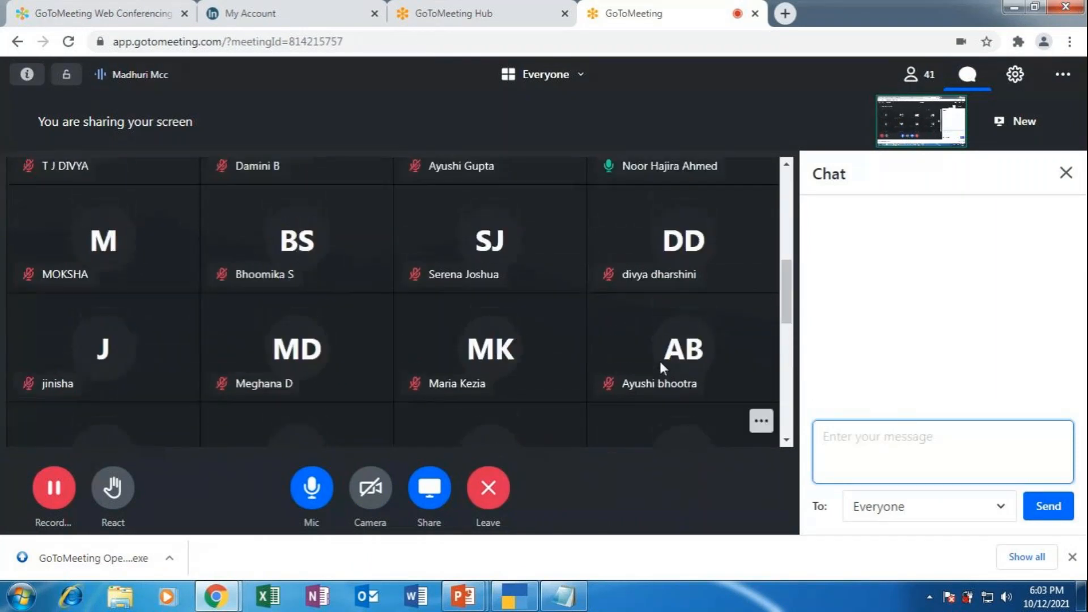
scroll(660, 362, "up", 3)
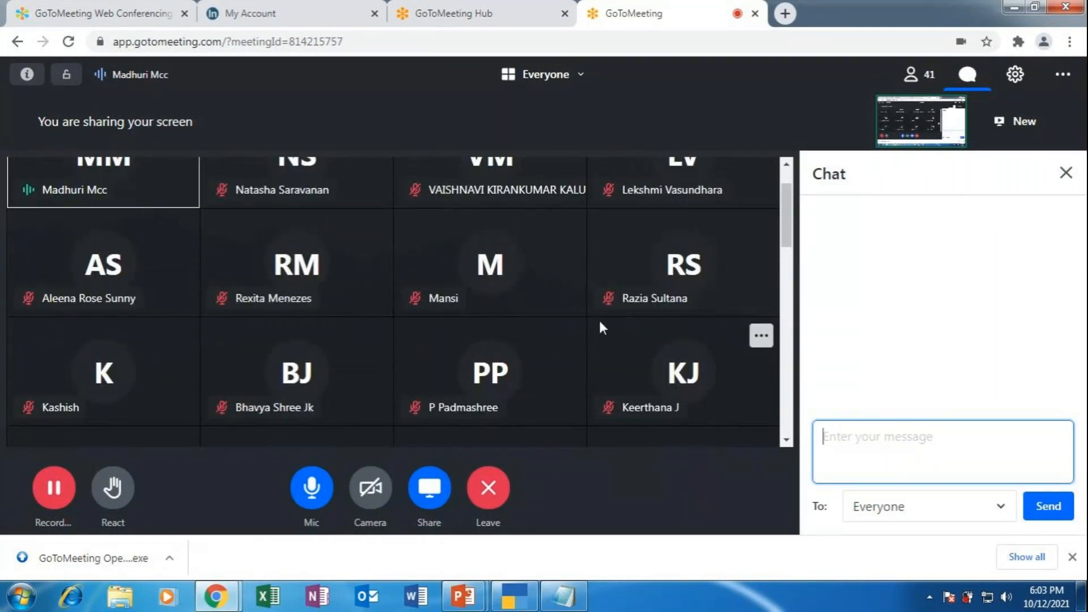
scroll(602, 322, "down", 4)
scroll(603, 323, "down", 5)
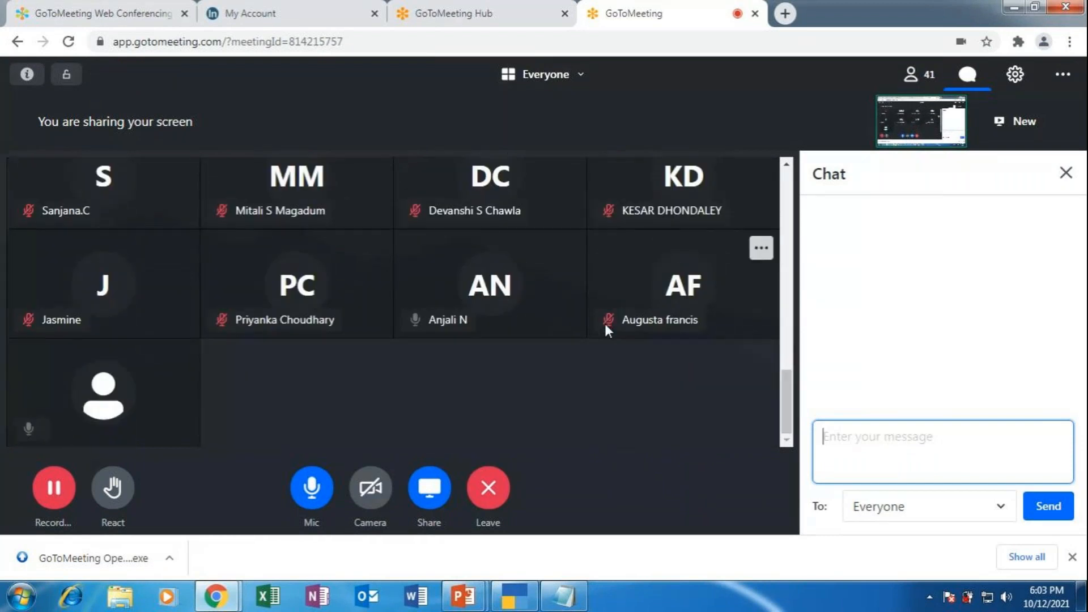
scroll(605, 322, "up", 6)
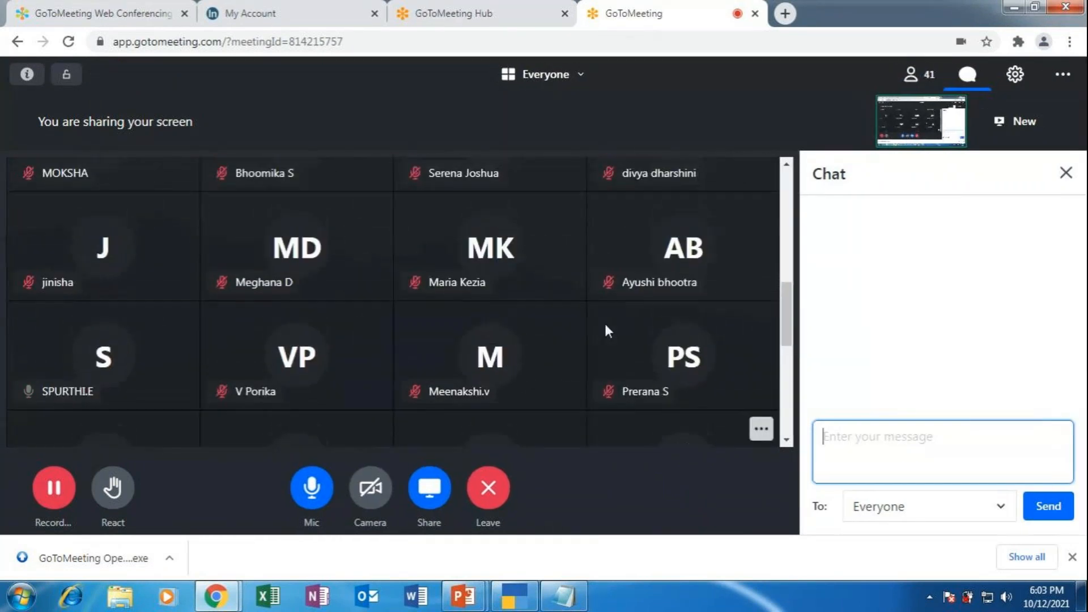
scroll(606, 323, "up", 3)
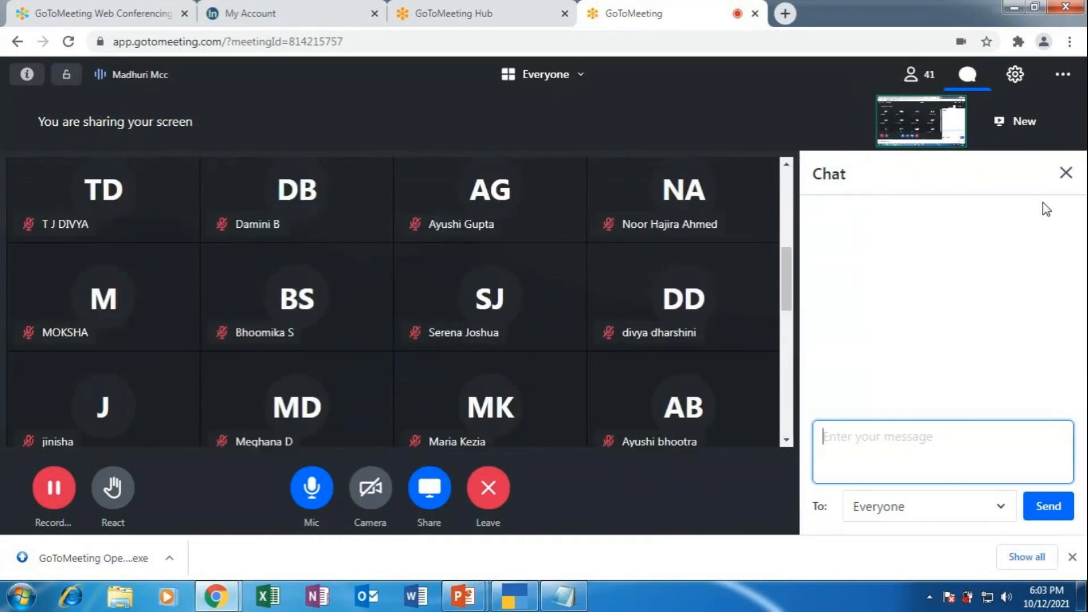
left_click(1066, 172)
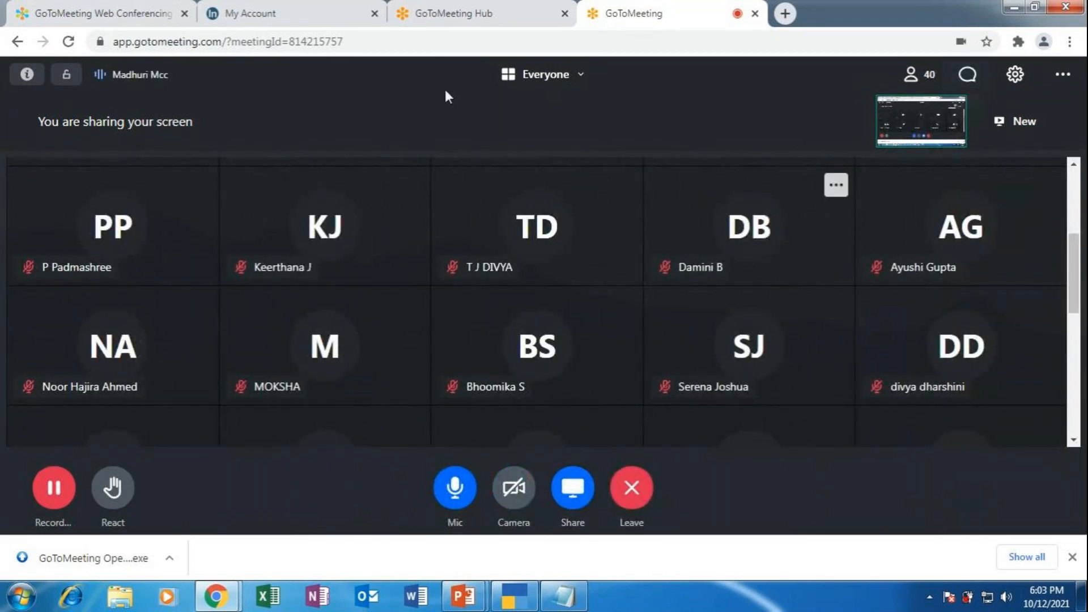
Step: Switch back to TallyPrime and save the household withdrawal payment voucher
left_click(514, 596)
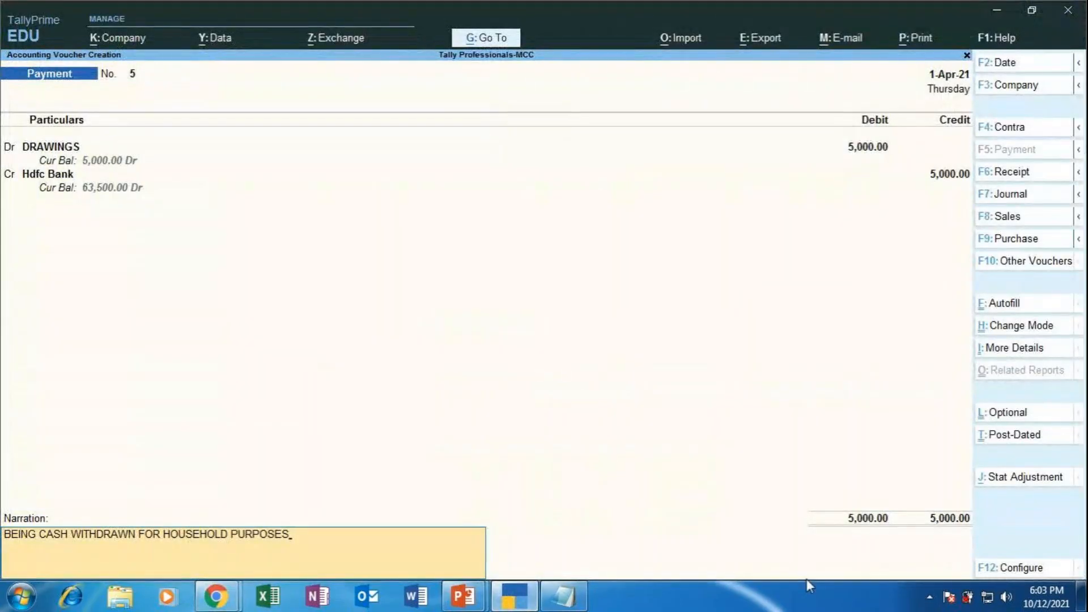
key("Return")
key("Return")
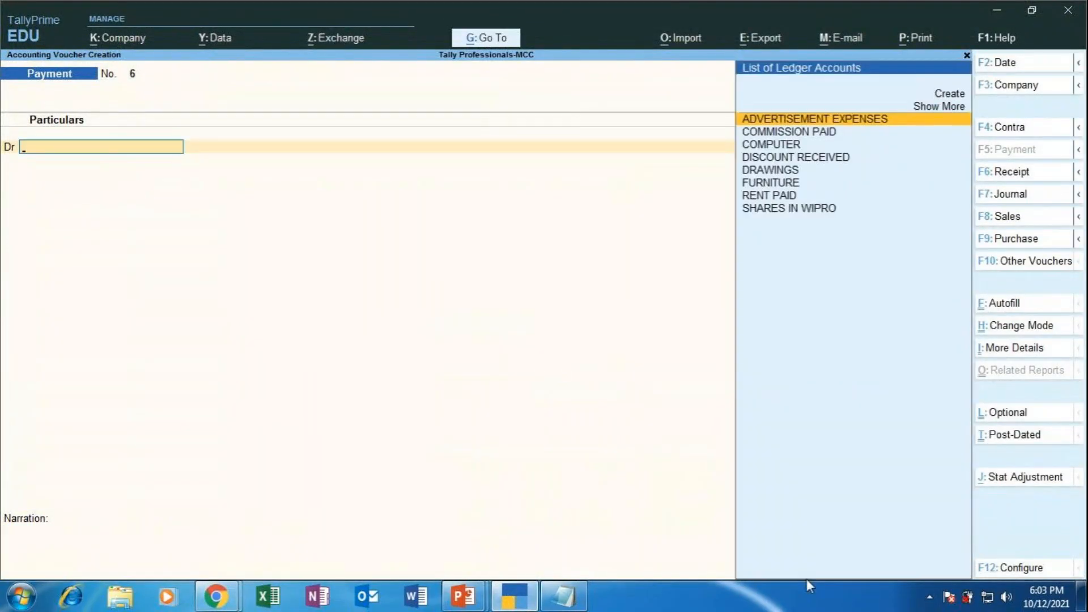
Step: Switch to the MAPR presentation in PowerPoint, start the slide show from the current slide and review the payment voucher exercises
left_click(463, 596)
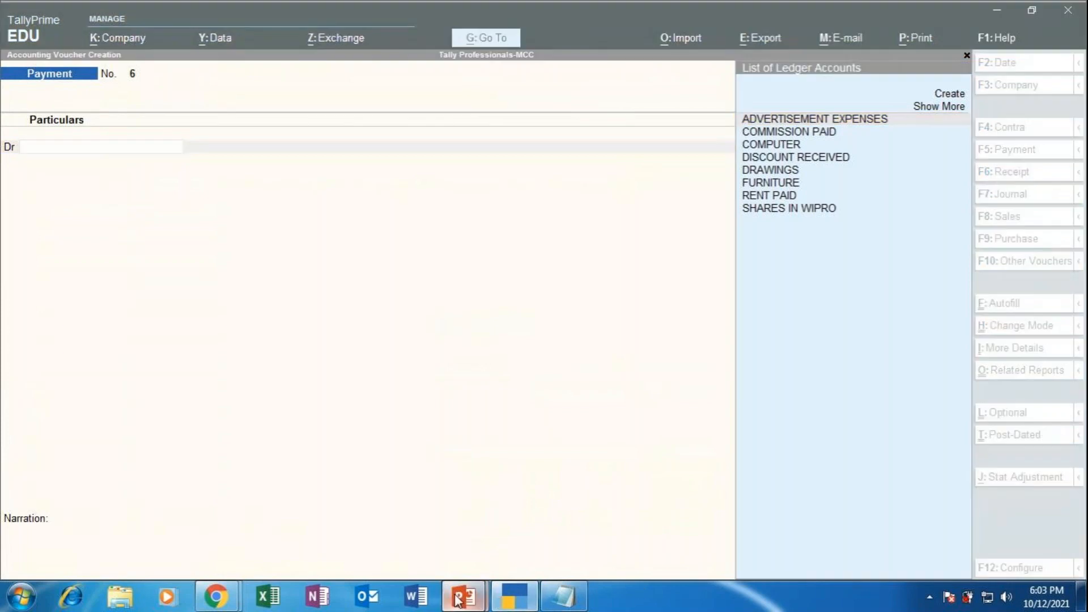
left_click(520, 531)
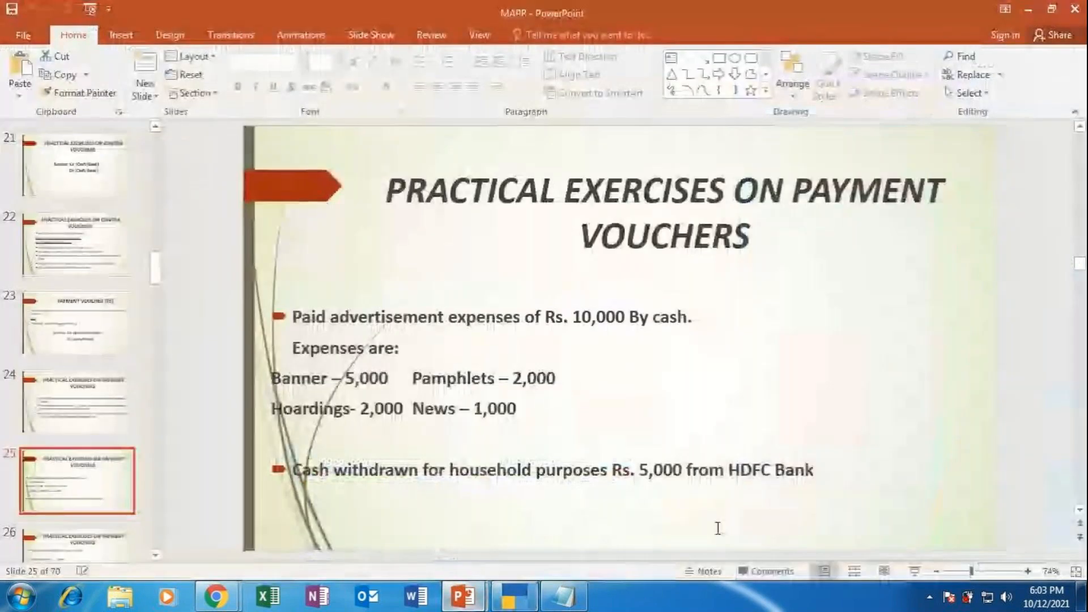
left_click(913, 572)
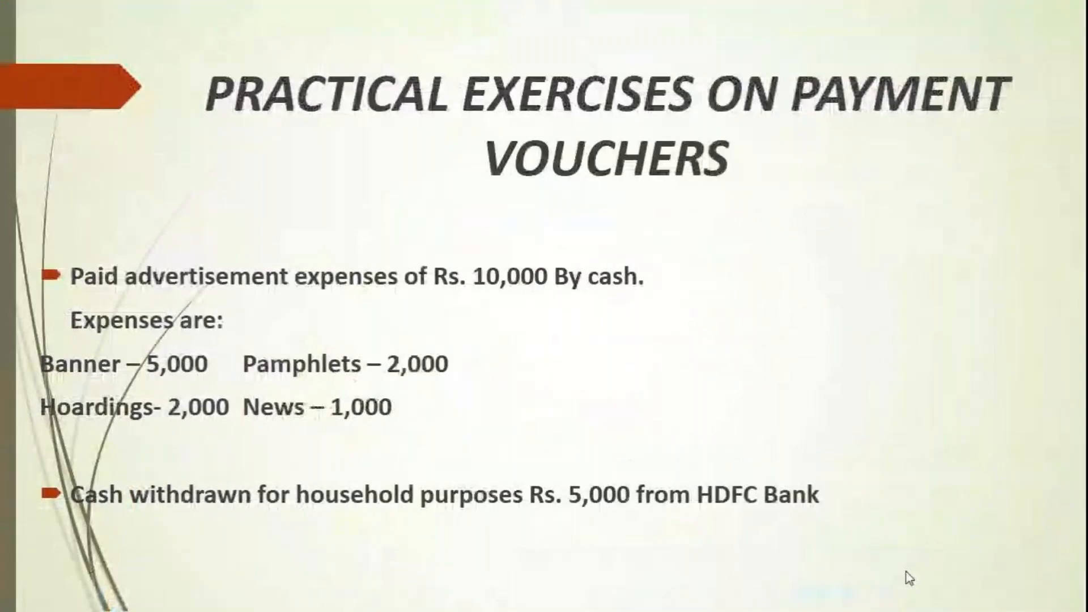
key("Right")
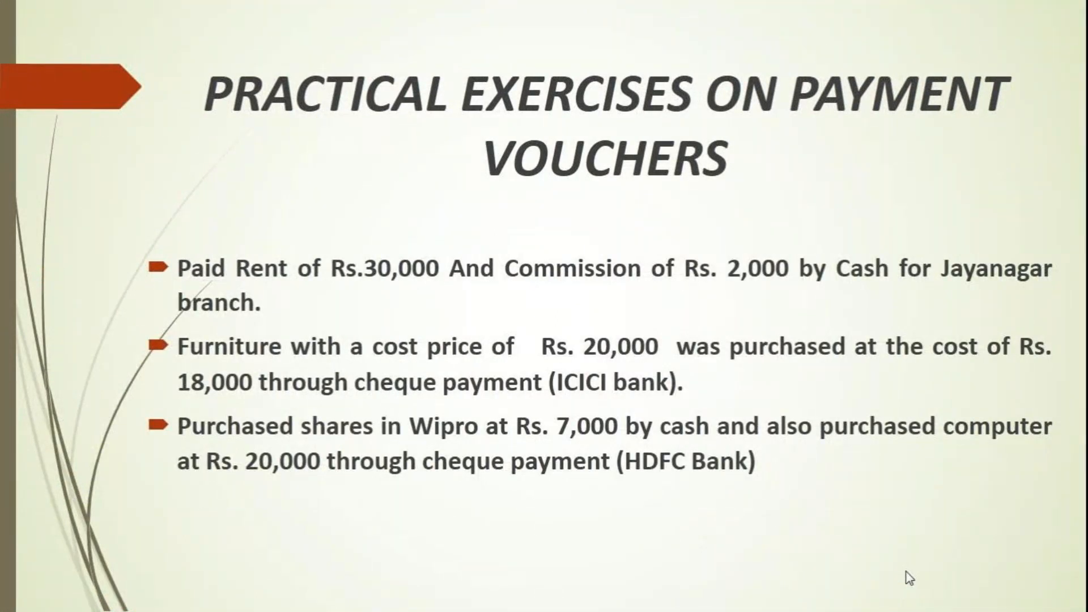
key("Left")
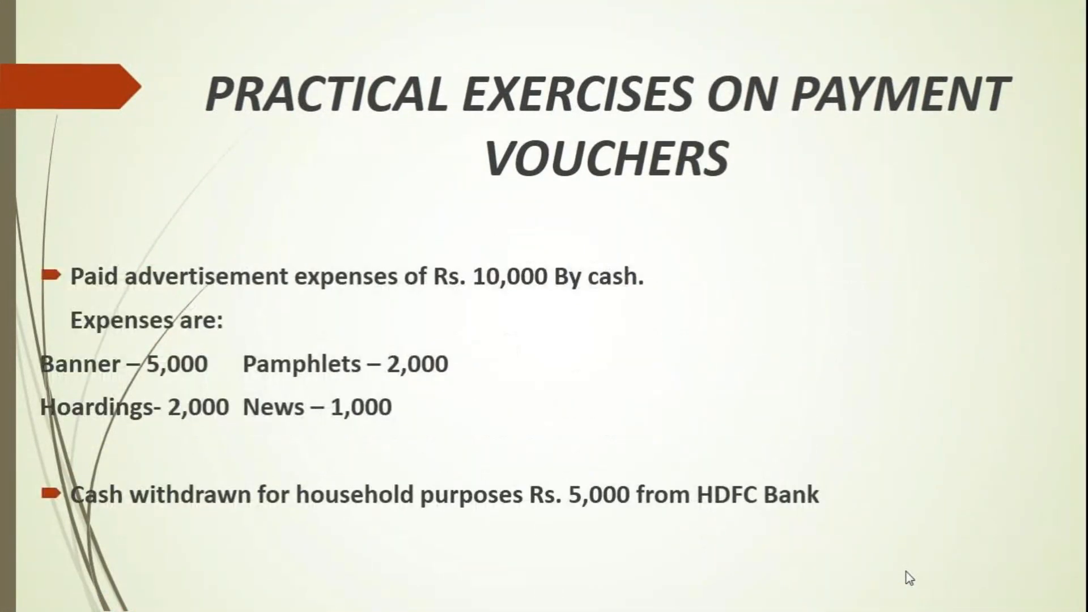
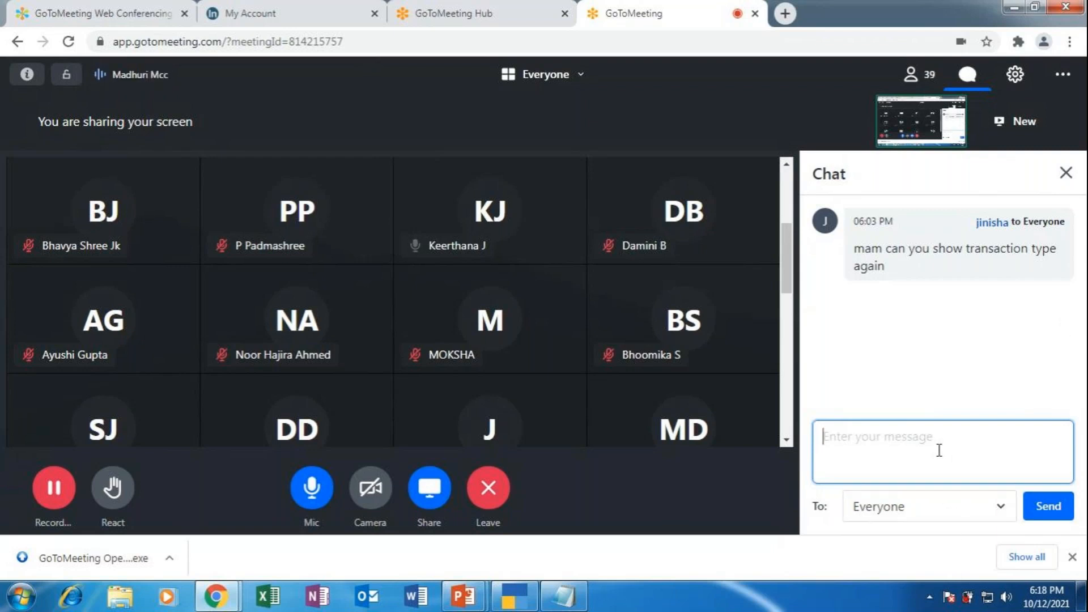
Step: Send the chat message TRANSACTION TYPE - SELECT ATM to everyone in the meeting
type("TRANSCA")
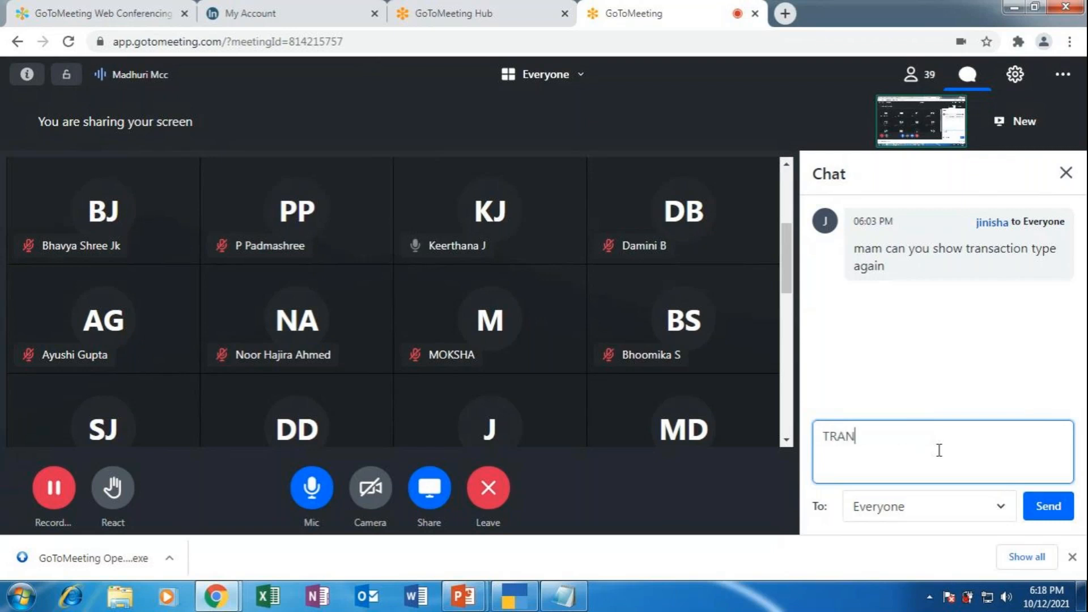
key("BackSpace")
key("BackSpace")
type("ACTI")
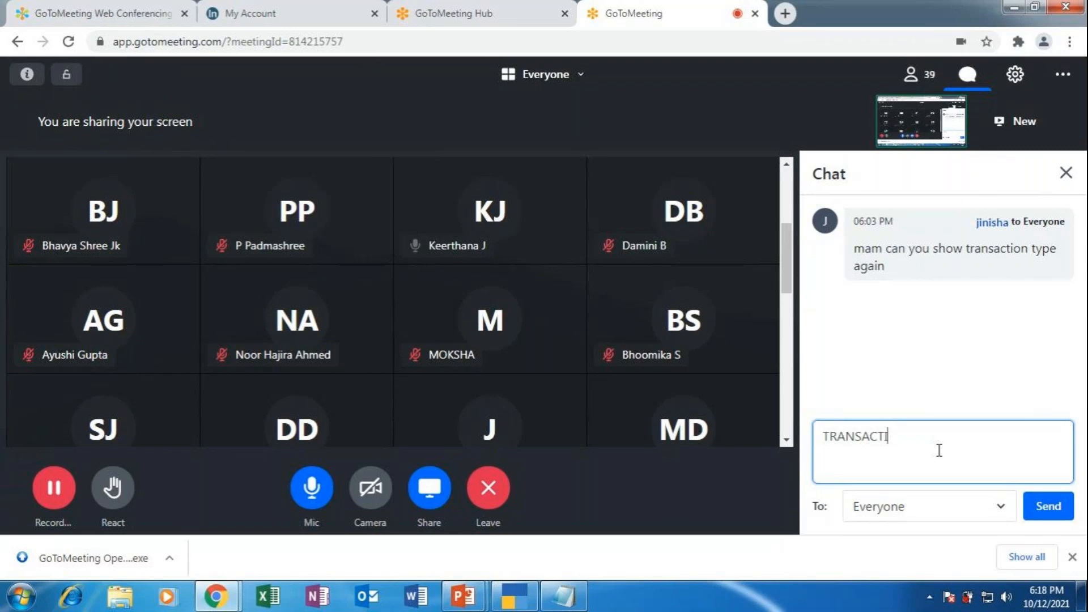
type("ON TYPE - SELECT AT")
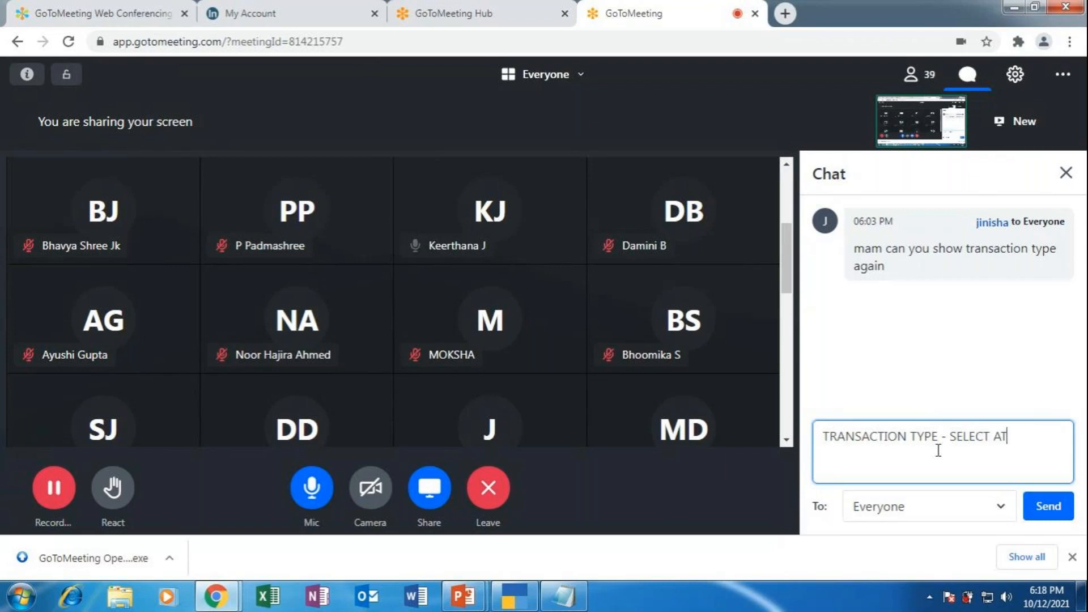
type("M")
left_click(1049, 506)
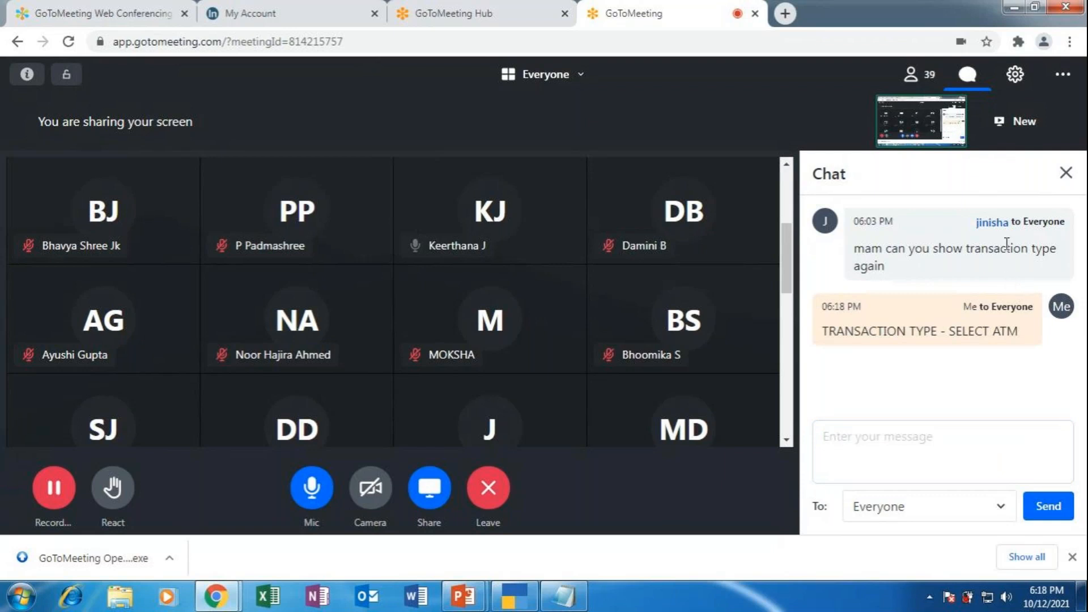
Step: Close the meeting chat, switch to TallyPrime and start a new ledger named B.C TRADERS from the payment voucher's debit line
left_click(1066, 171)
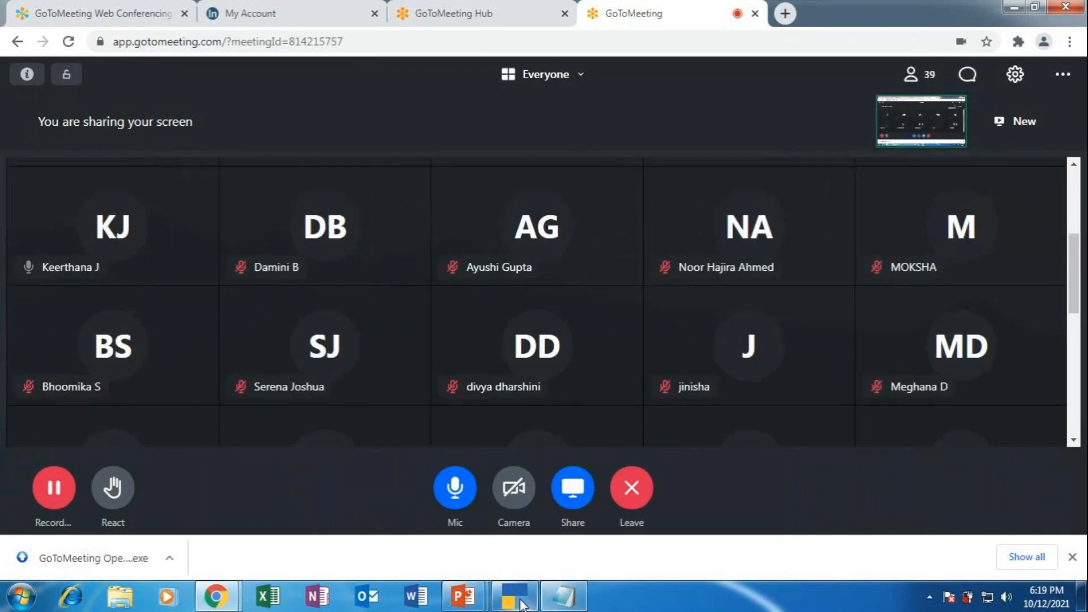
left_click(519, 604)
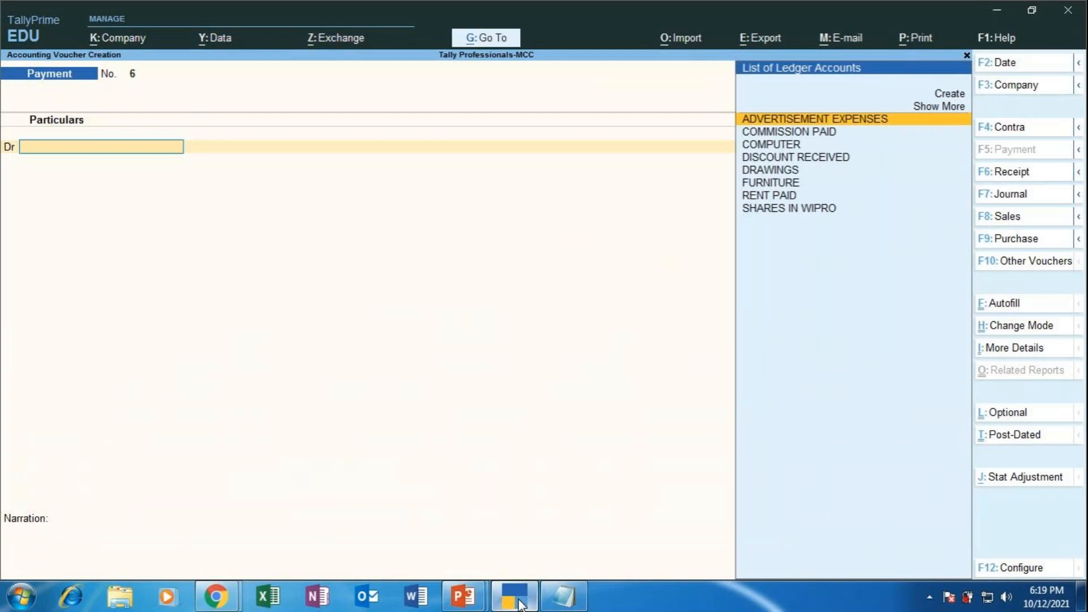
key("Up")
key("Up")
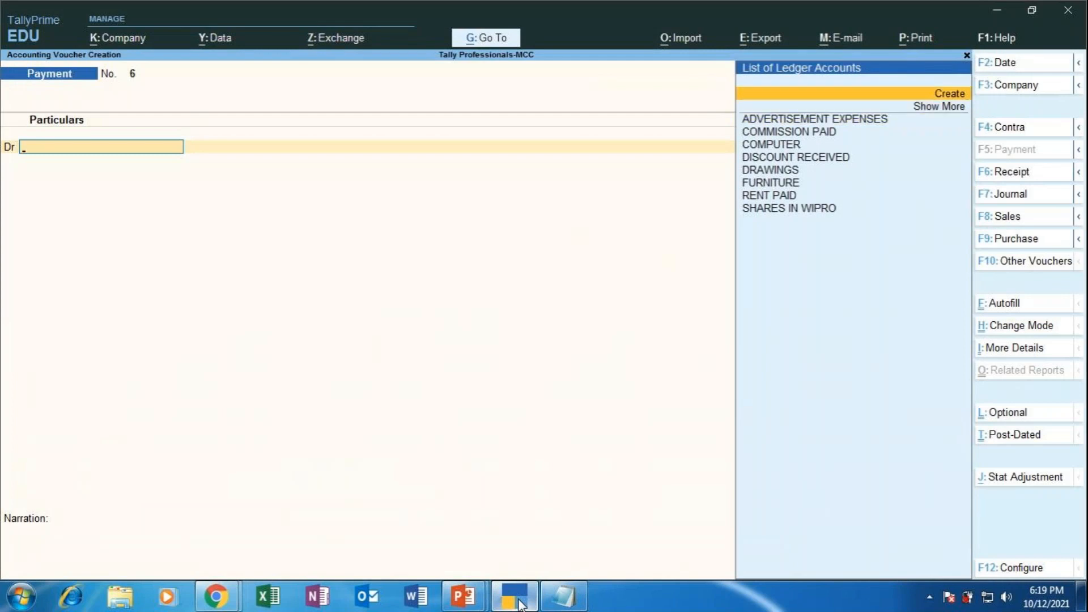
key("Return")
type("B.C TRADERS")
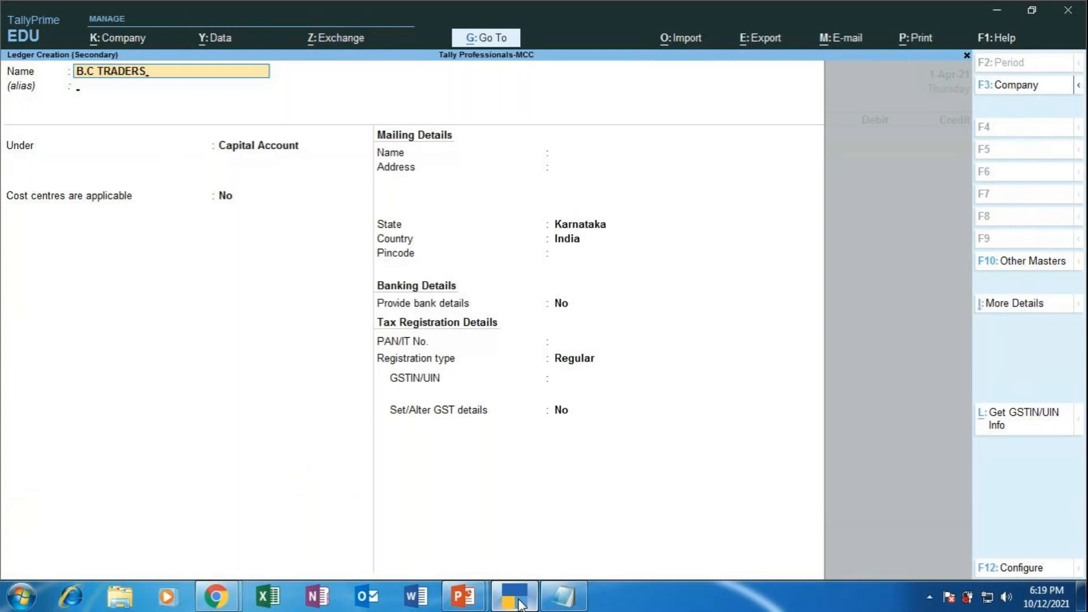
key("Return")
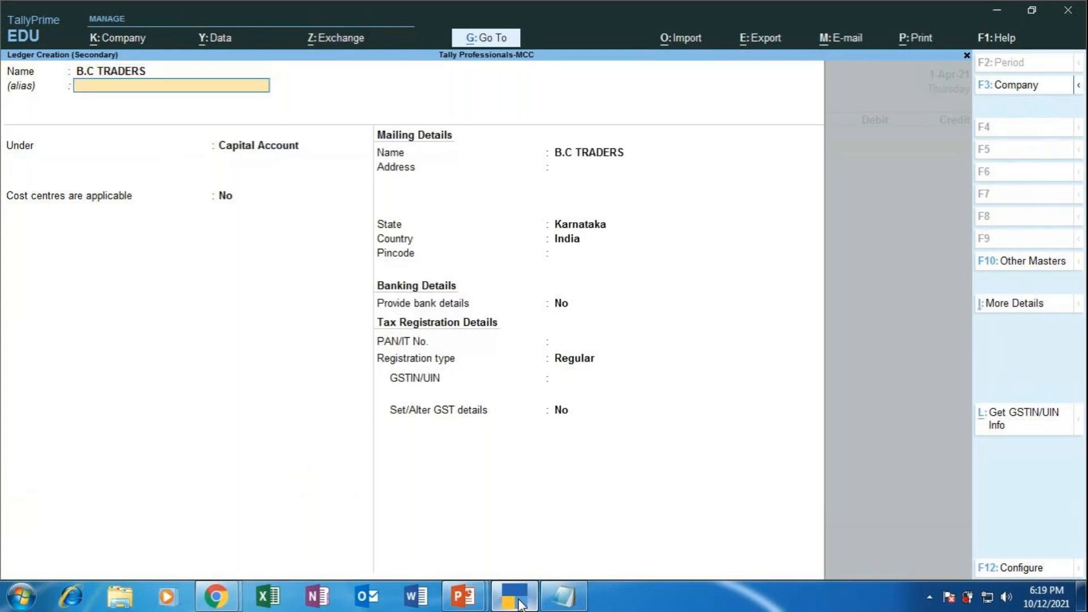
key("Return")
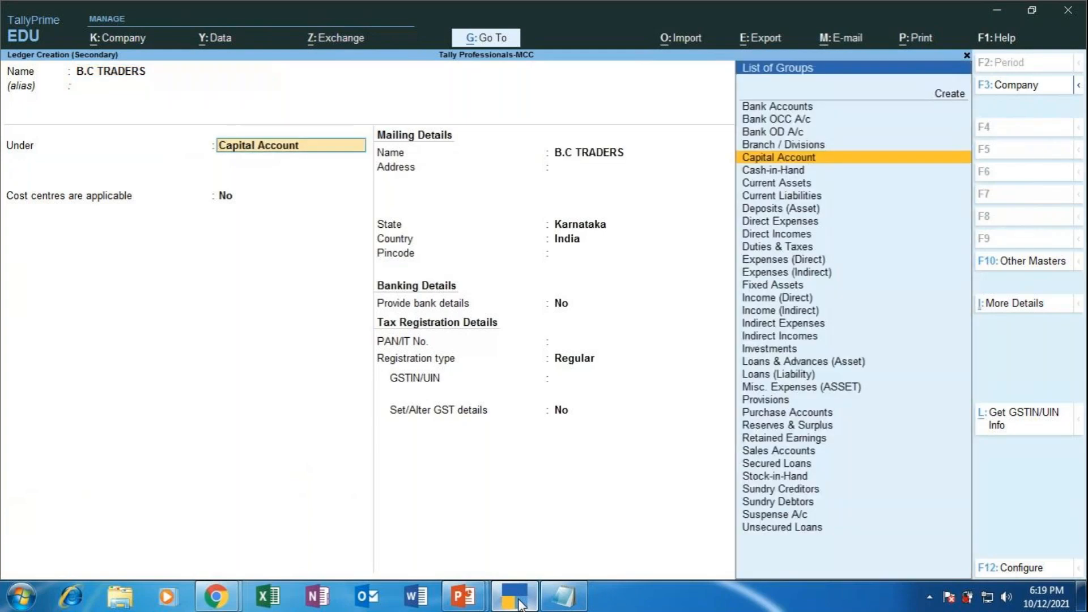
Step: Put the B.C TRADERS ledger under Sundry Creditors, keep the remaining default details and save it
type("SUNDRY")
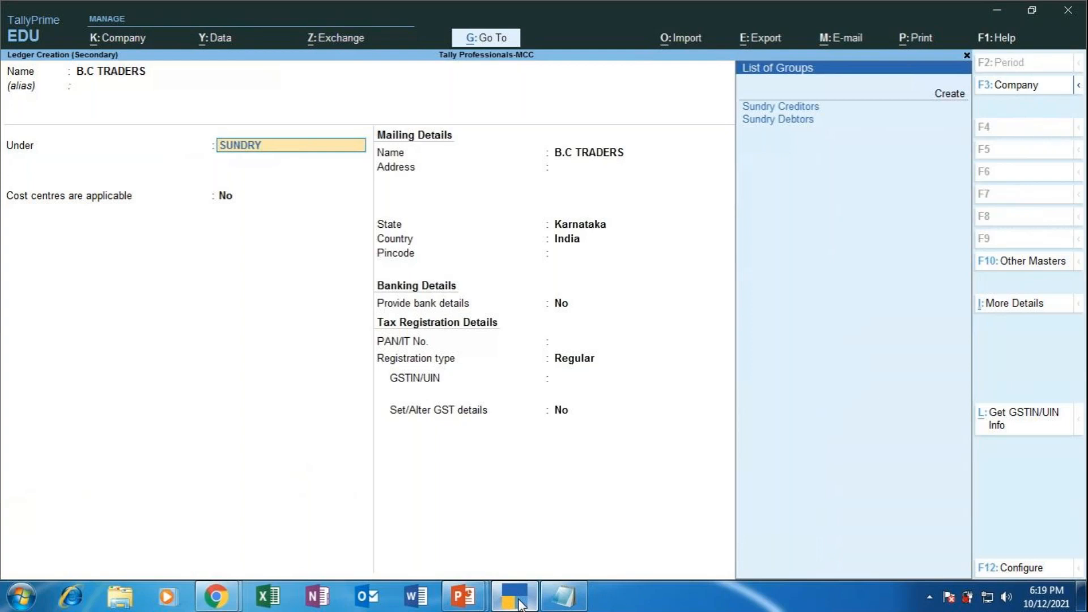
key("Down")
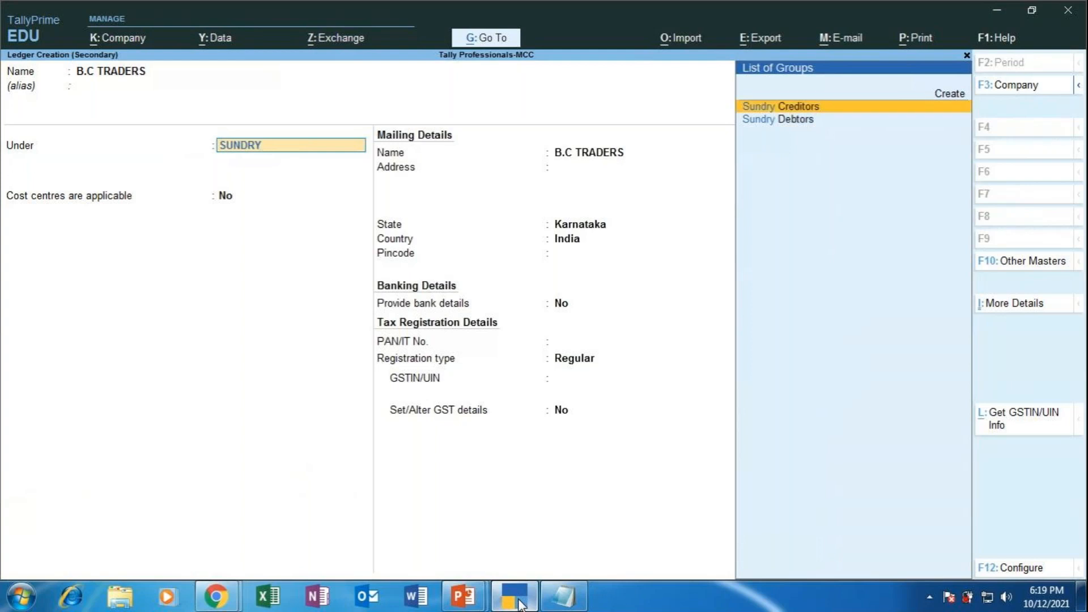
key("Return")
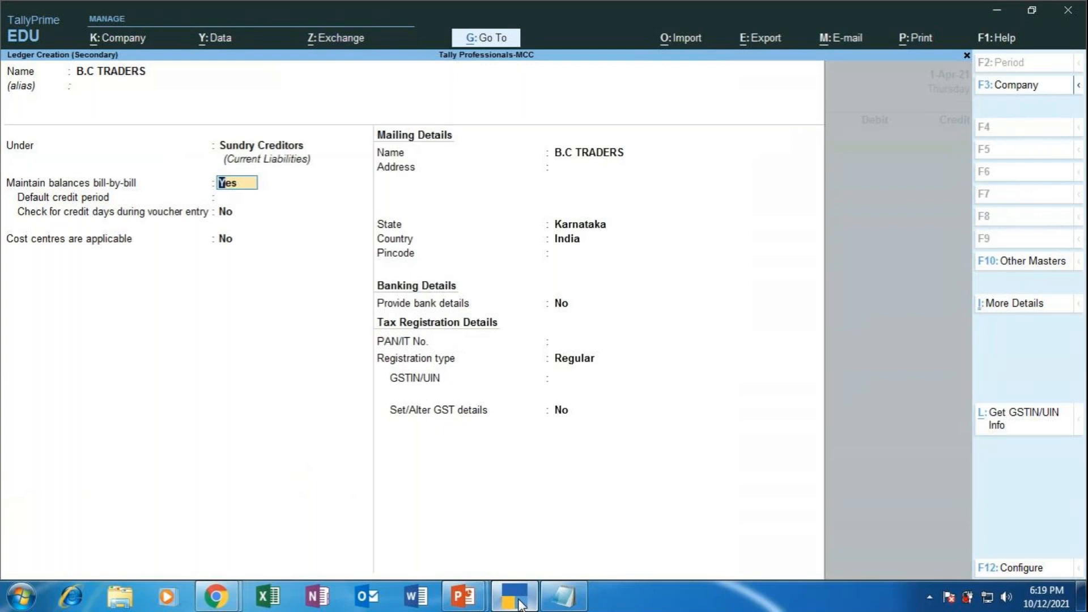
key("Return")
key("Return")
key("Return")
key("Return")
key("Return")
key("Return")
key("Return")
key("Return")
key("Return")
key("Return")
key("Return")
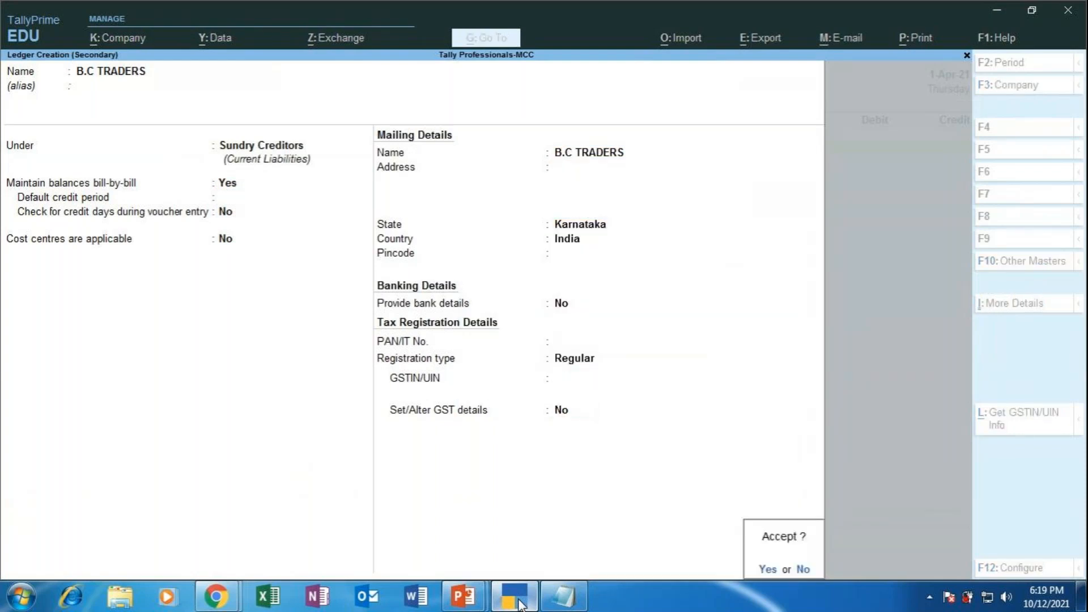
key("Return")
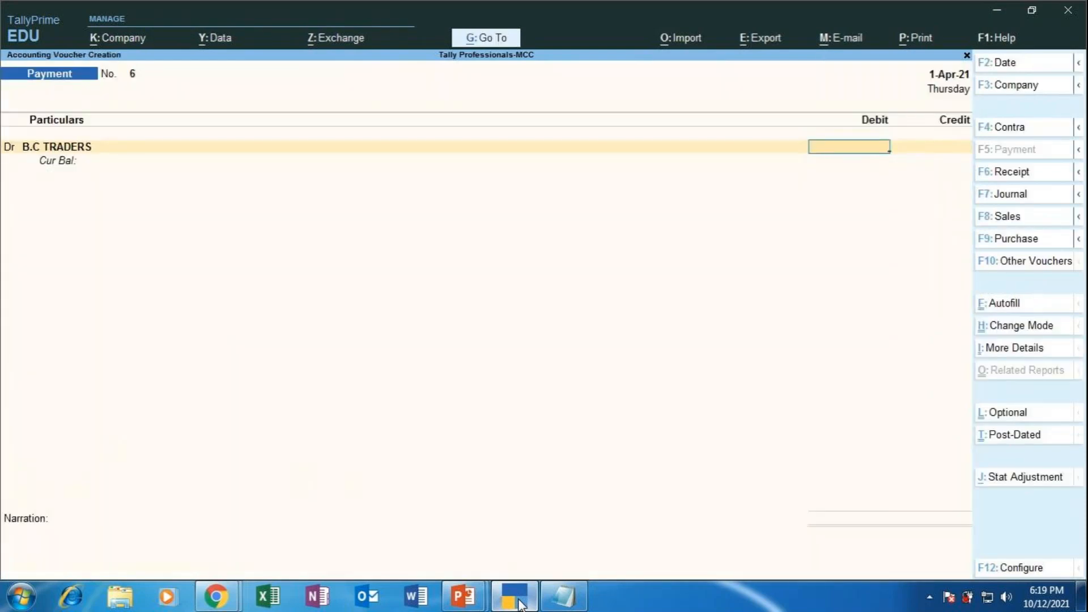
Step: Debit B.C TRADERS with 2,000 and allocate the full amount as an Advance bill reference named B.C TRADERS
type("2000")
key("Return")
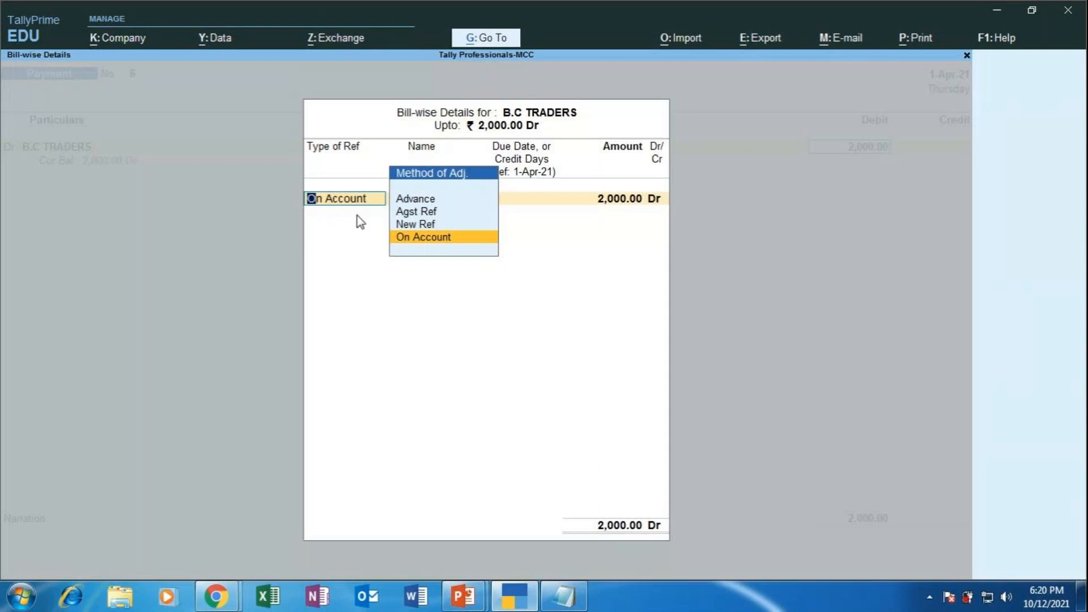
key("Up")
key("Up")
key("Up")
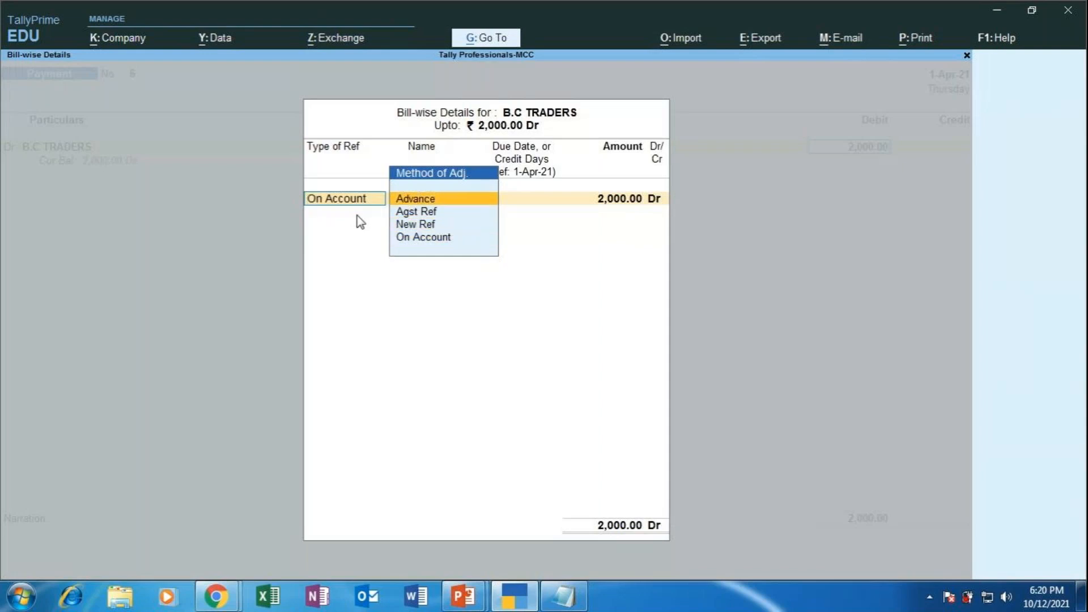
key("Return")
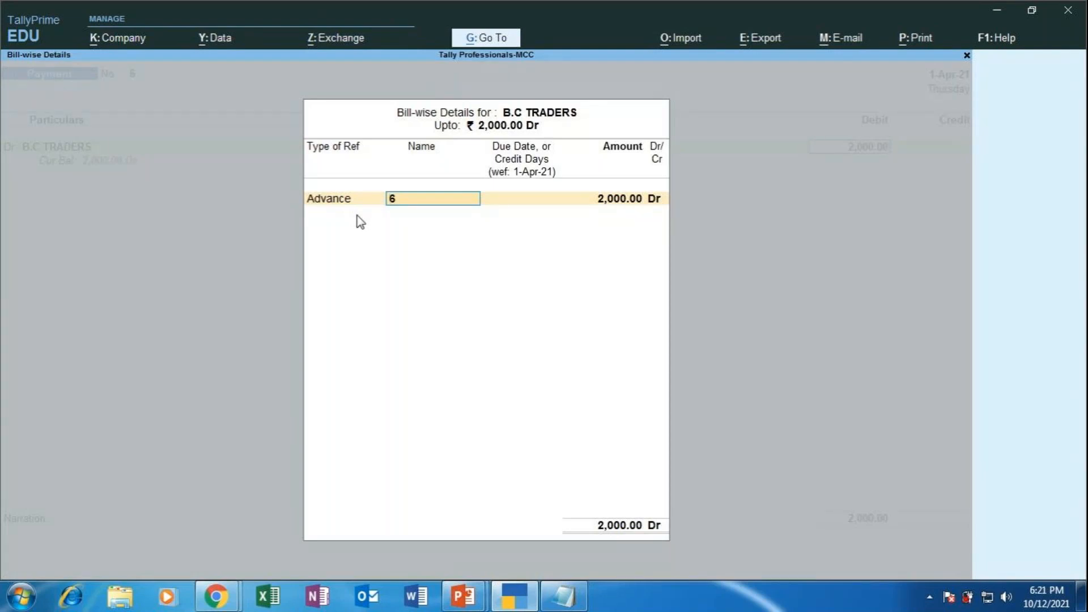
type("B.C TRADERS")
key("Return")
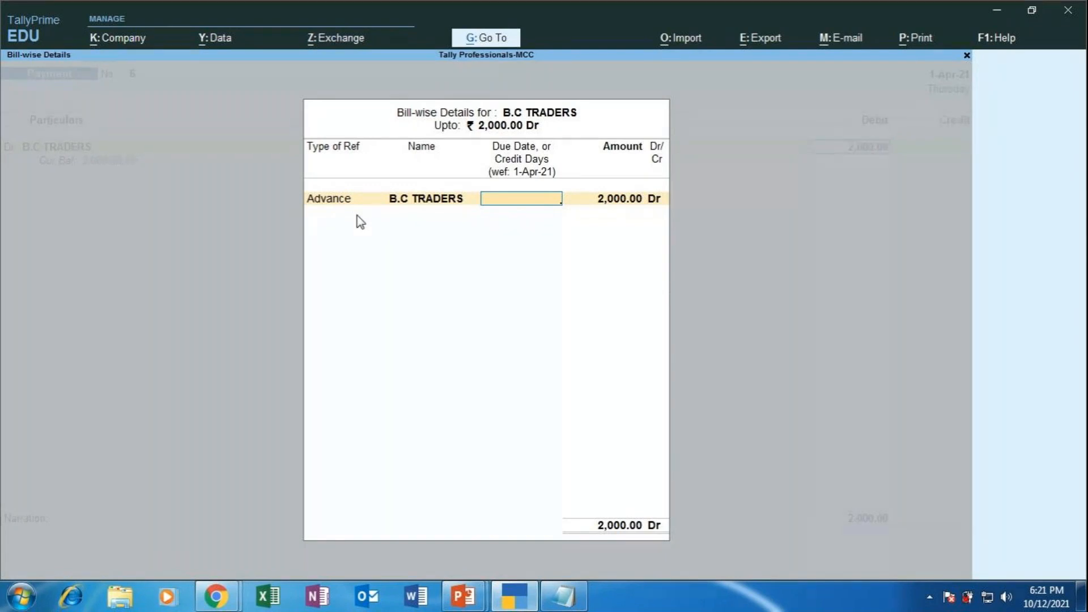
key("Return")
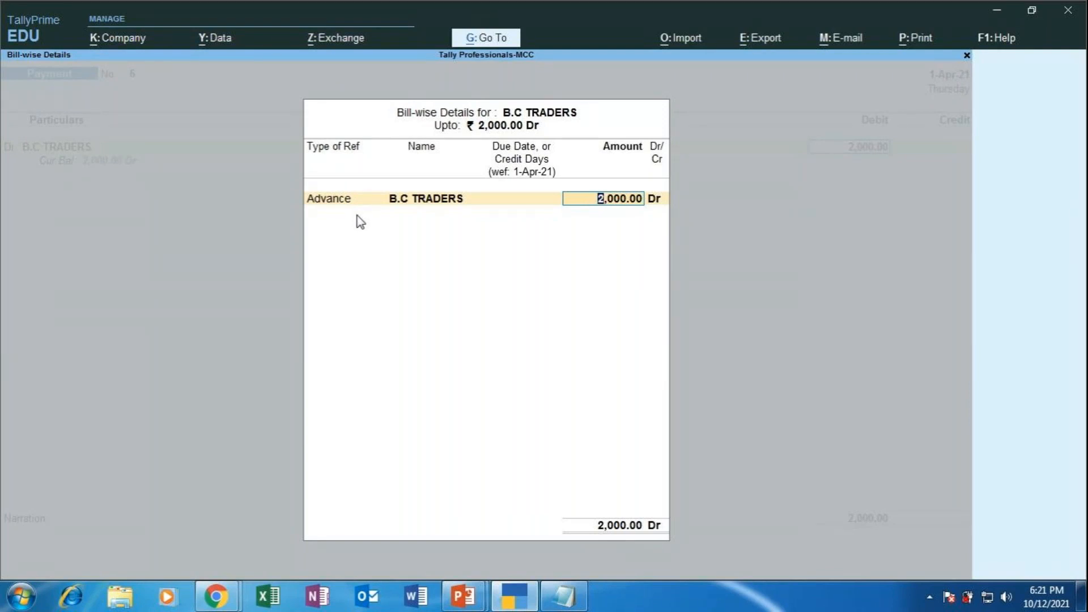
key("Return")
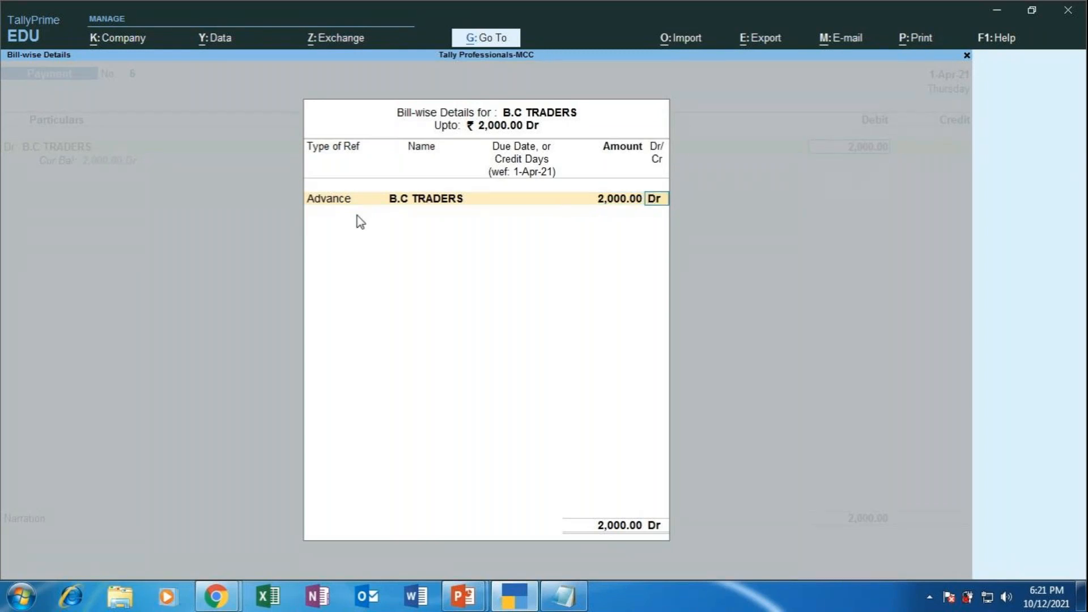
key("Return")
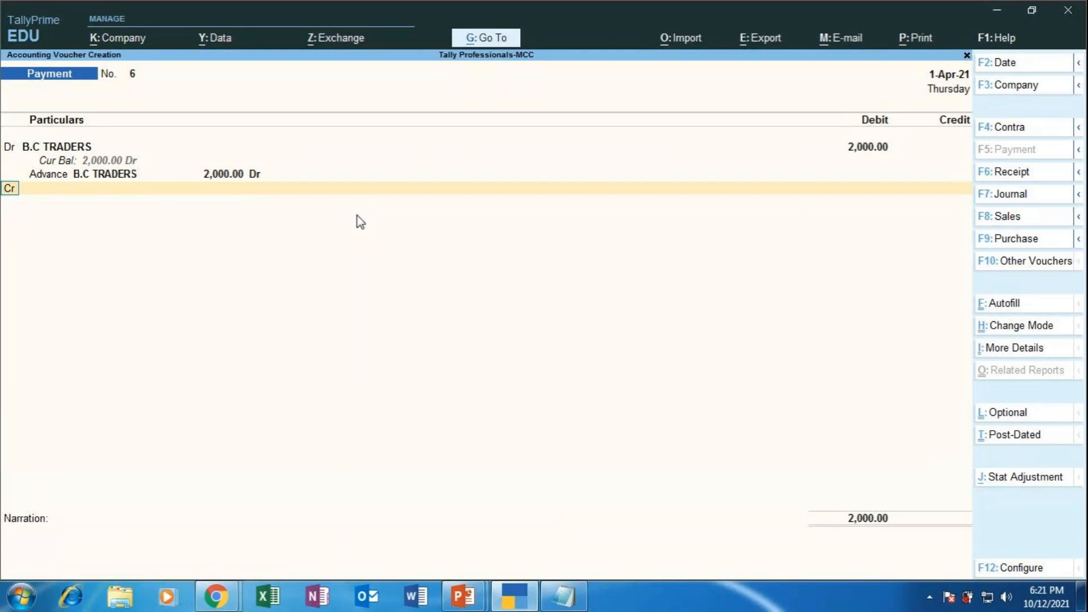
Step: Credit the Cash ledger with 2,000 in the payment voucher
key("Return")
type("CAS")
key("Return")
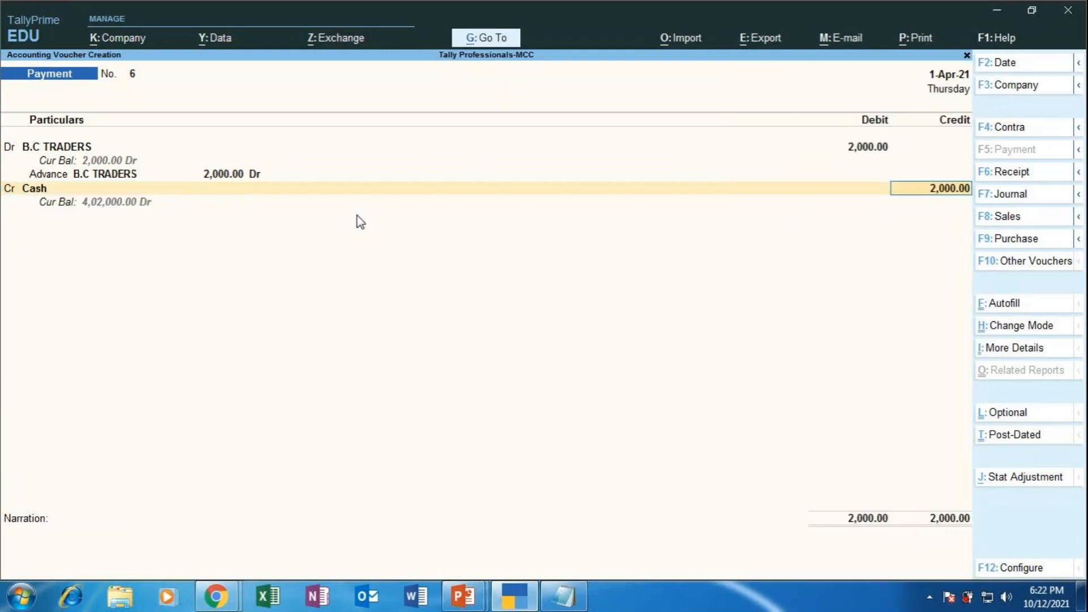
key("Return")
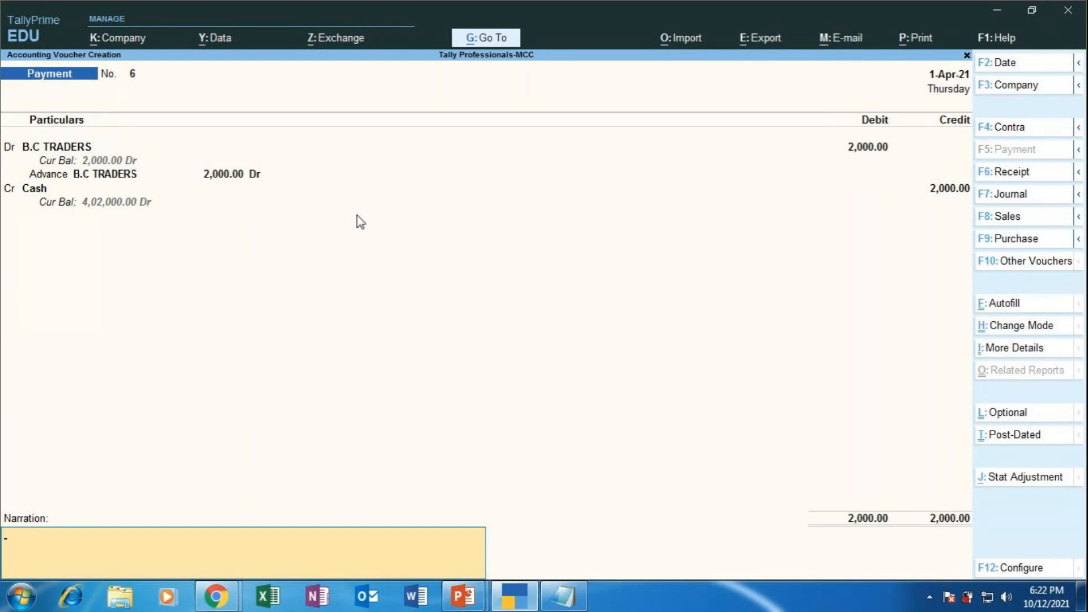
Step: Enter the narration BEING ADVANCE PAID TO B.C TRADERS TOWARDS THE PURCHASE OF NOTEBOOKS and save the payment voucher
type("BEING ADVANCE PAID")
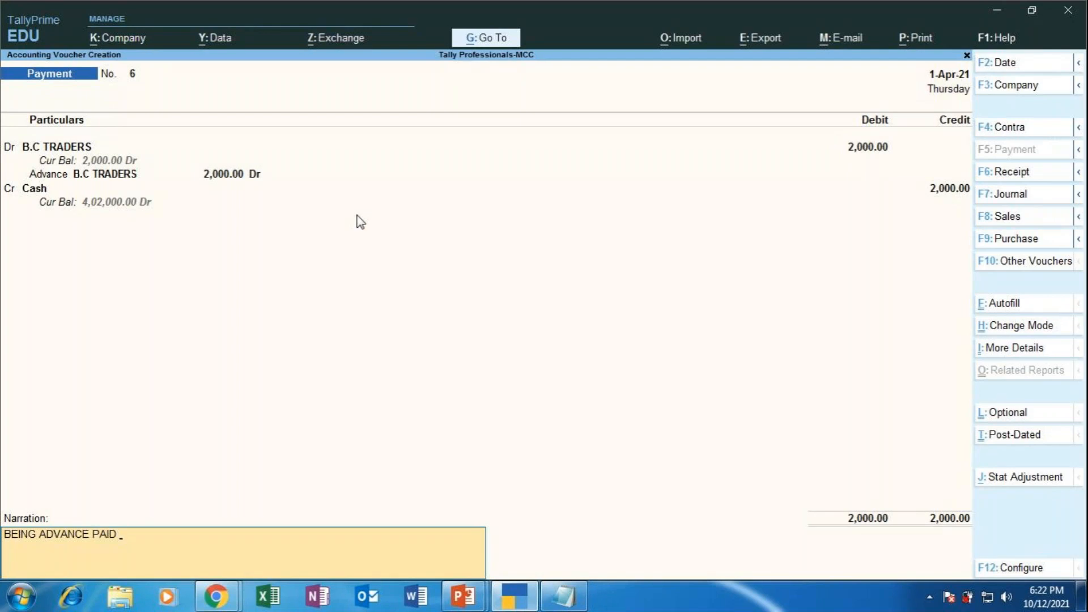
type(" TO B.C TRADERS")
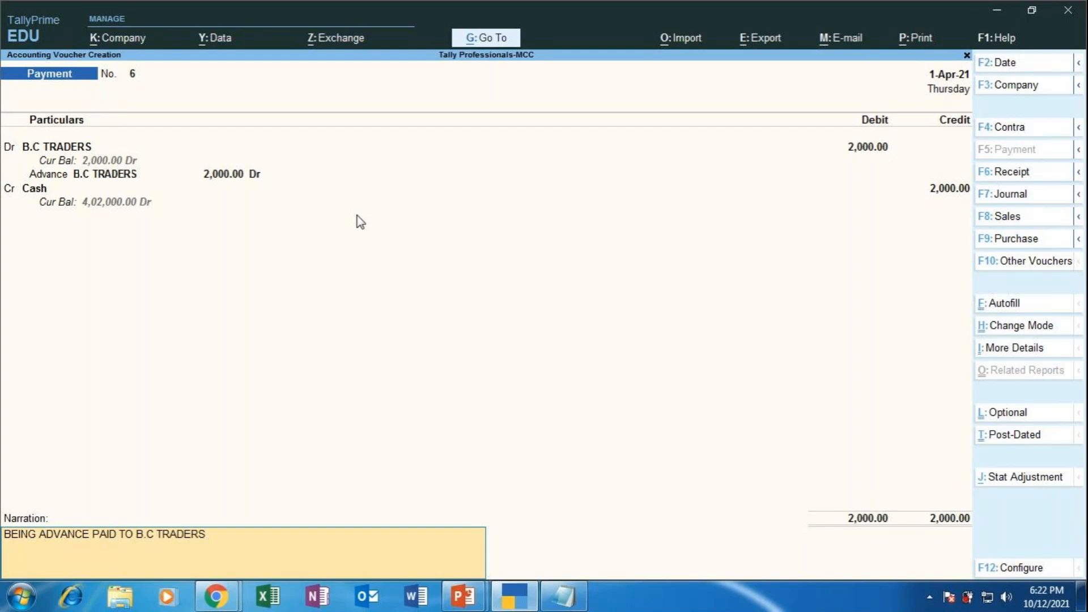
type("TOWARDS THE PURCH")
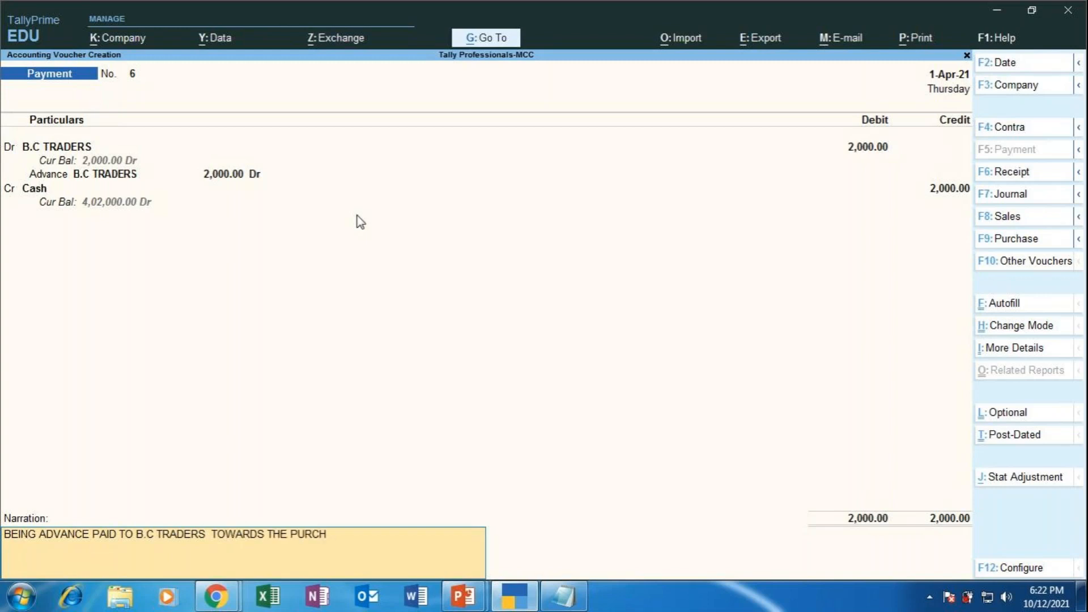
type("ASE OF NOTEBOOKS")
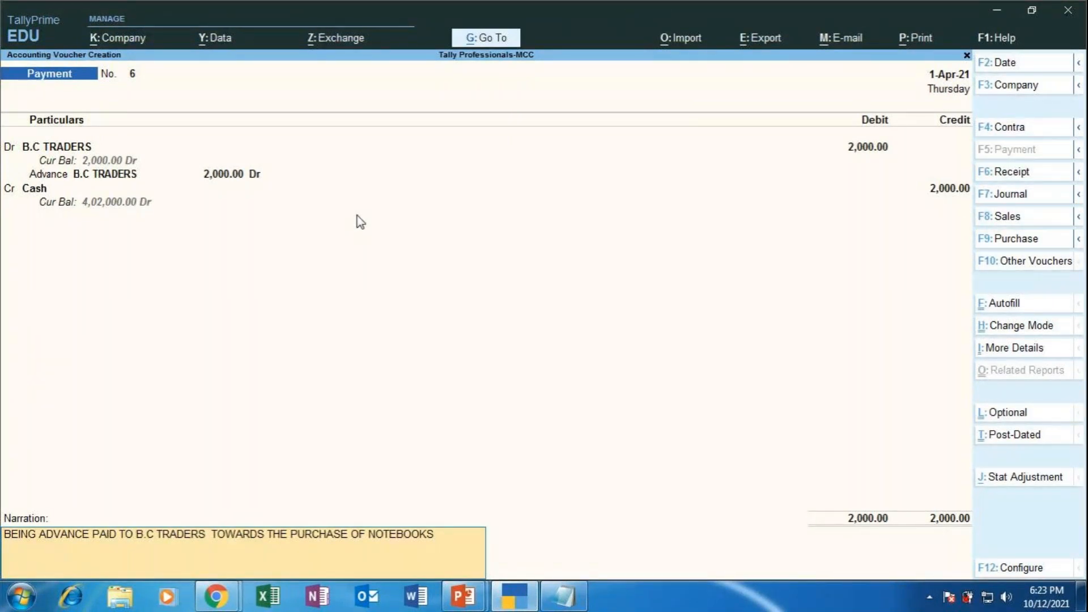
key("Return")
key("Return")
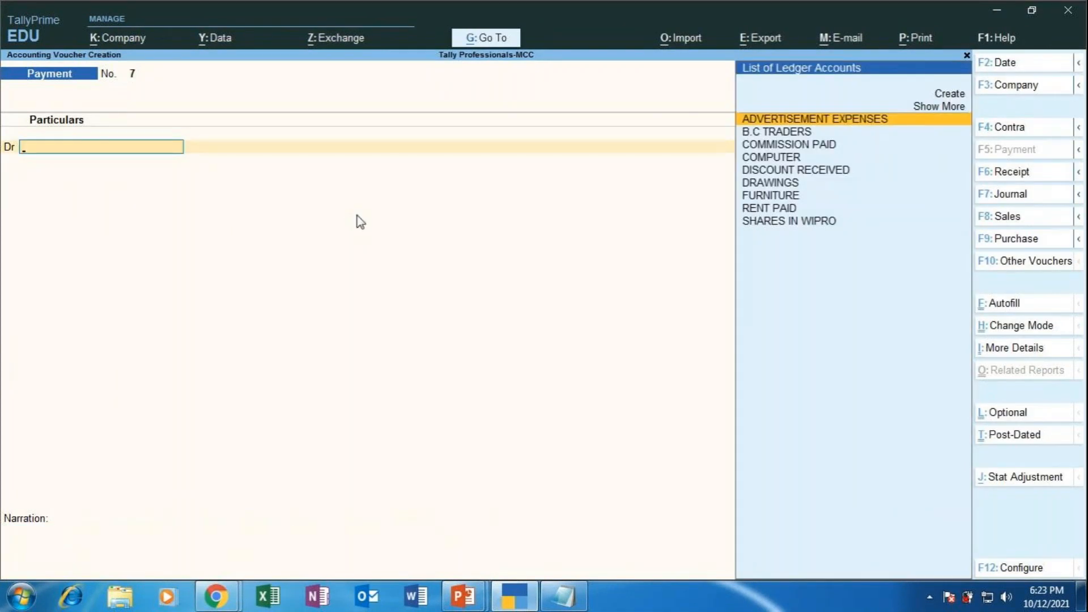
Step: Check the GoToMeeting window, switch to the MAPR presentation in PowerPoint and review the B.C Traders advance exercise in slide show, then exit it
left_click(216, 595)
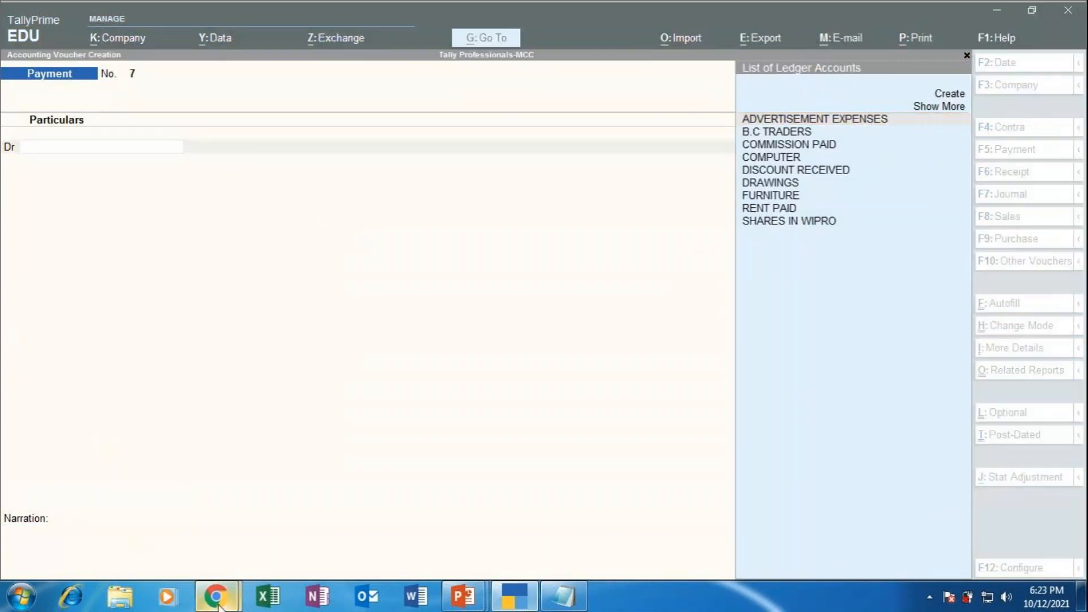
left_click(269, 505)
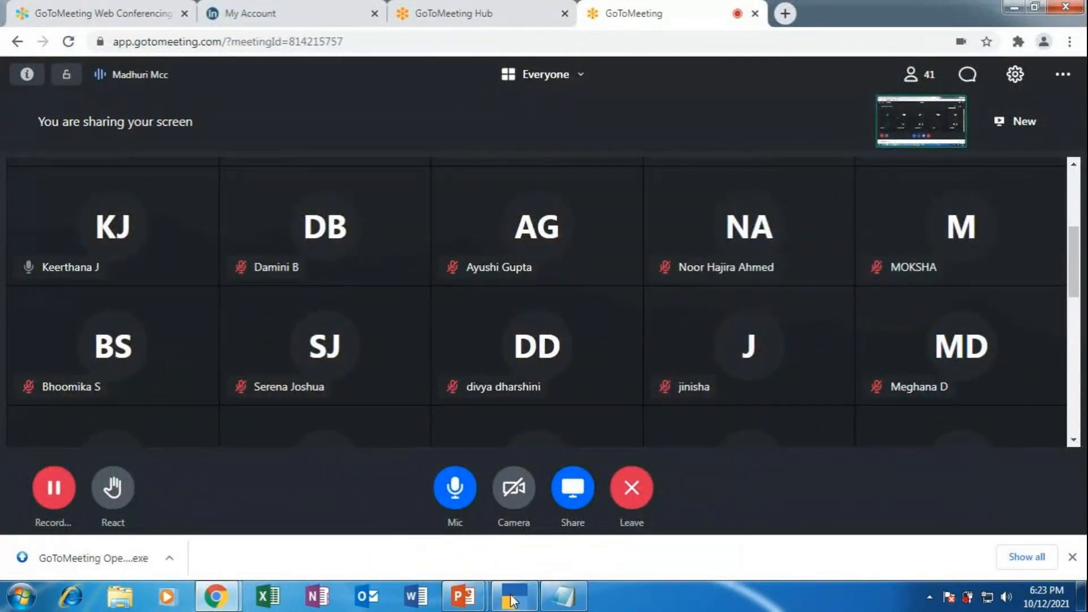
mouse_move(469, 595)
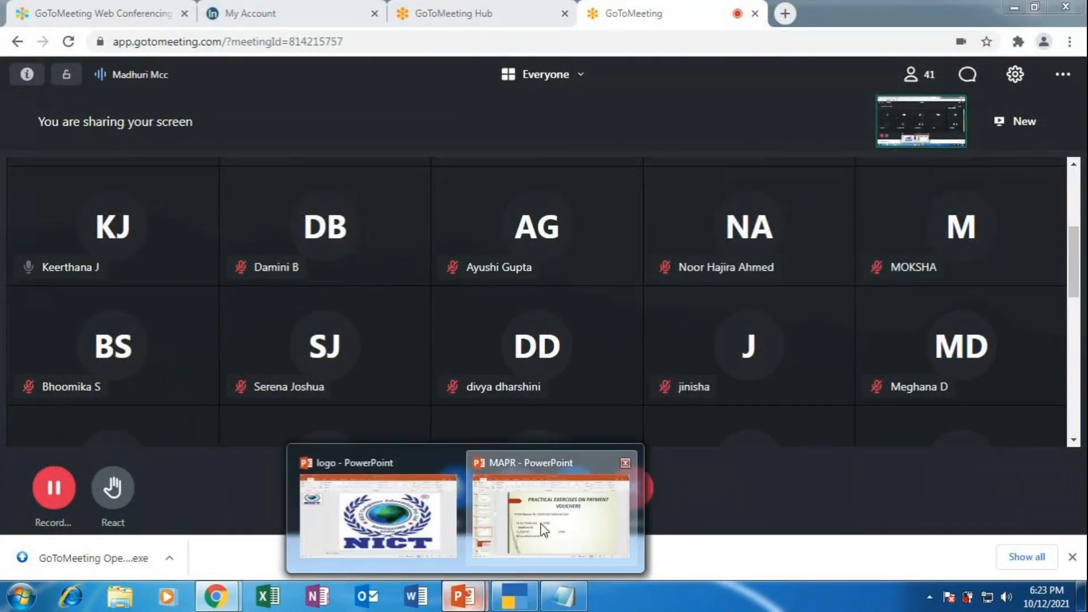
left_click(550, 516)
left_click(903, 568)
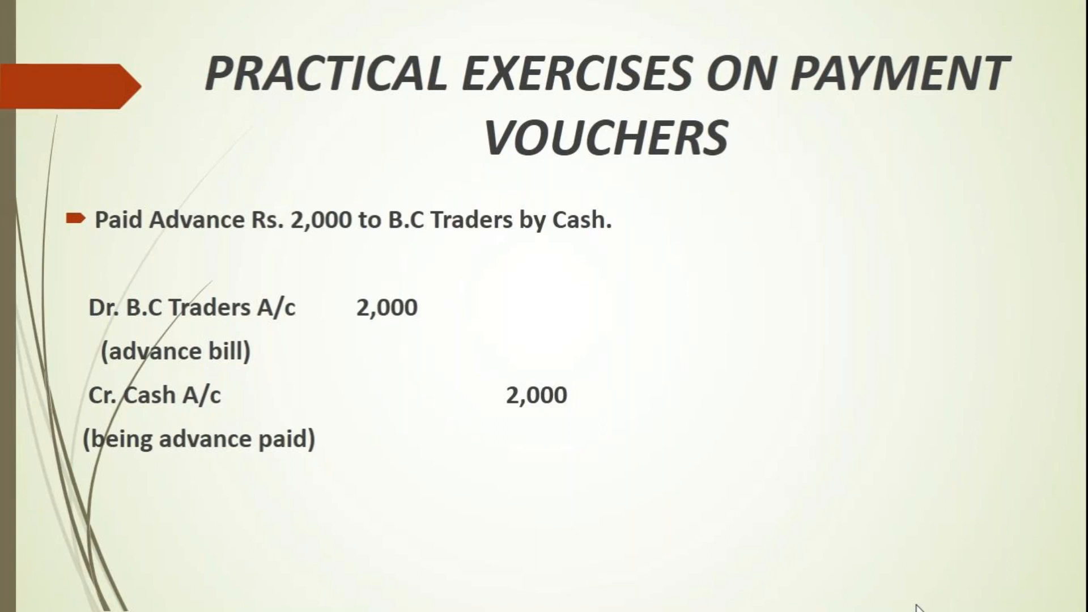
key("Escape")
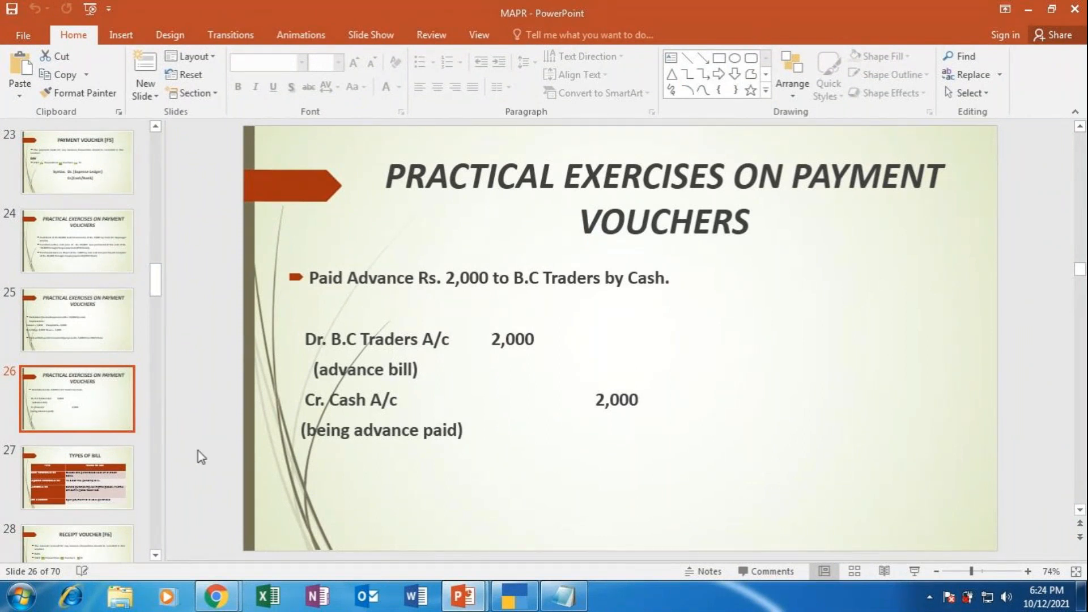
scroll(199, 454, "up", 1)
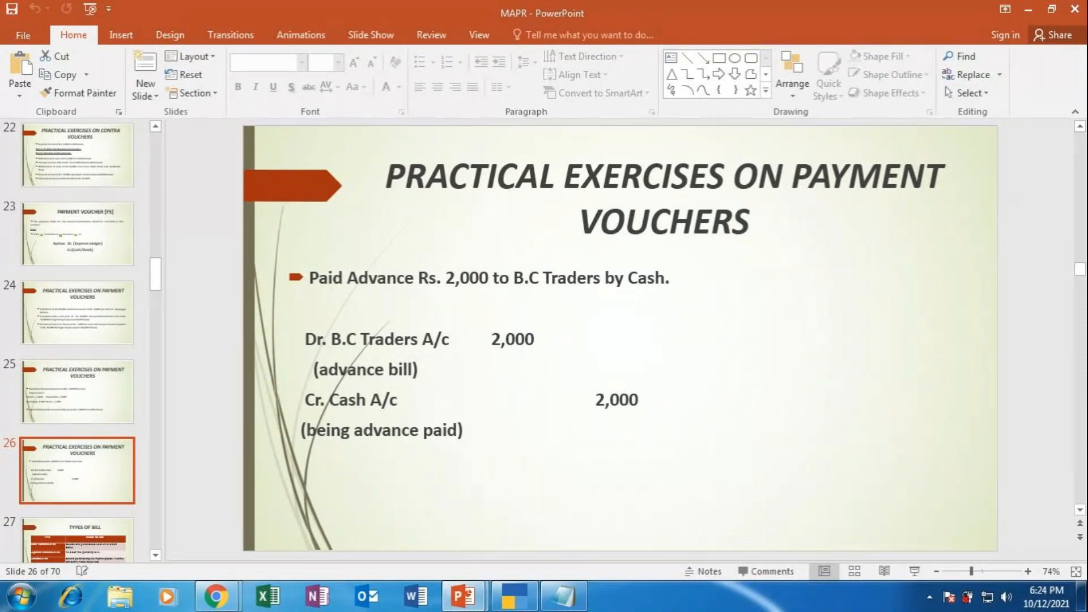
Step: Switch to the GoToMeeting window in Chrome, mute the microphone and return to TallyPrime
mouse_move(216, 596)
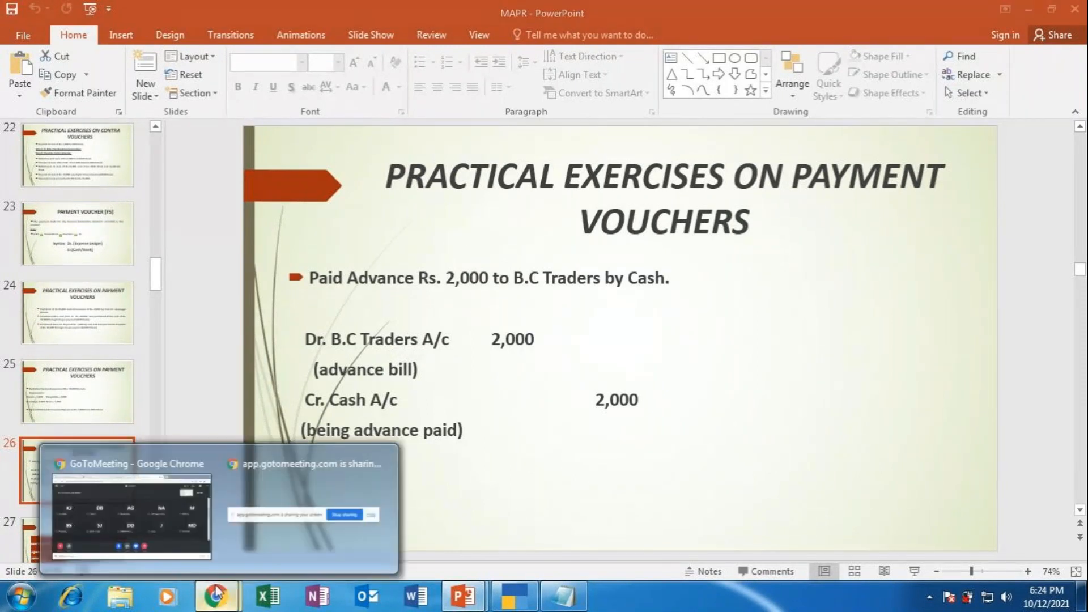
left_click(142, 519)
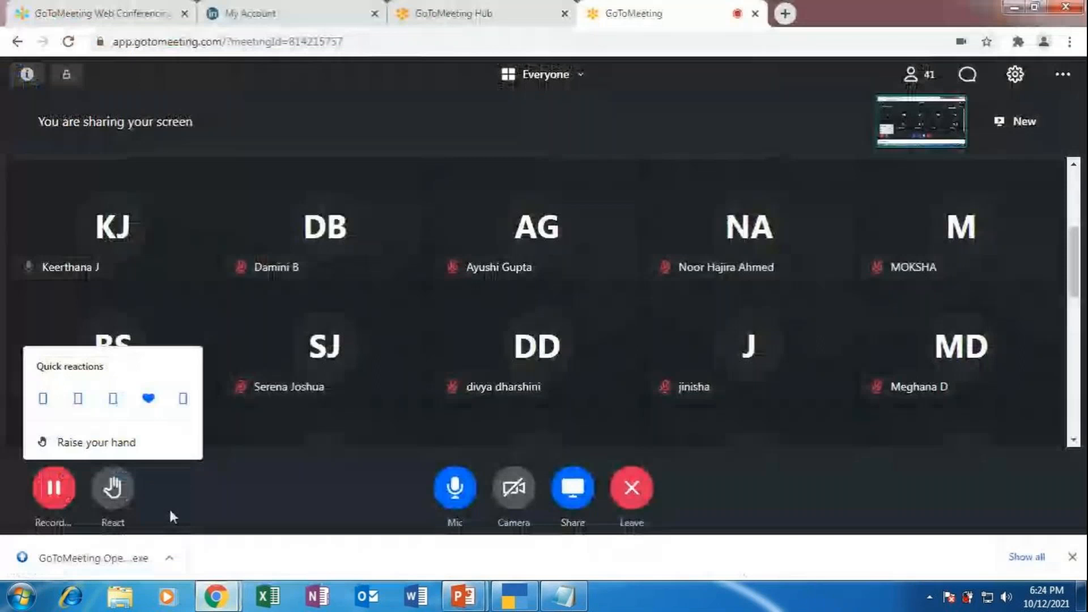
left_click(456, 492)
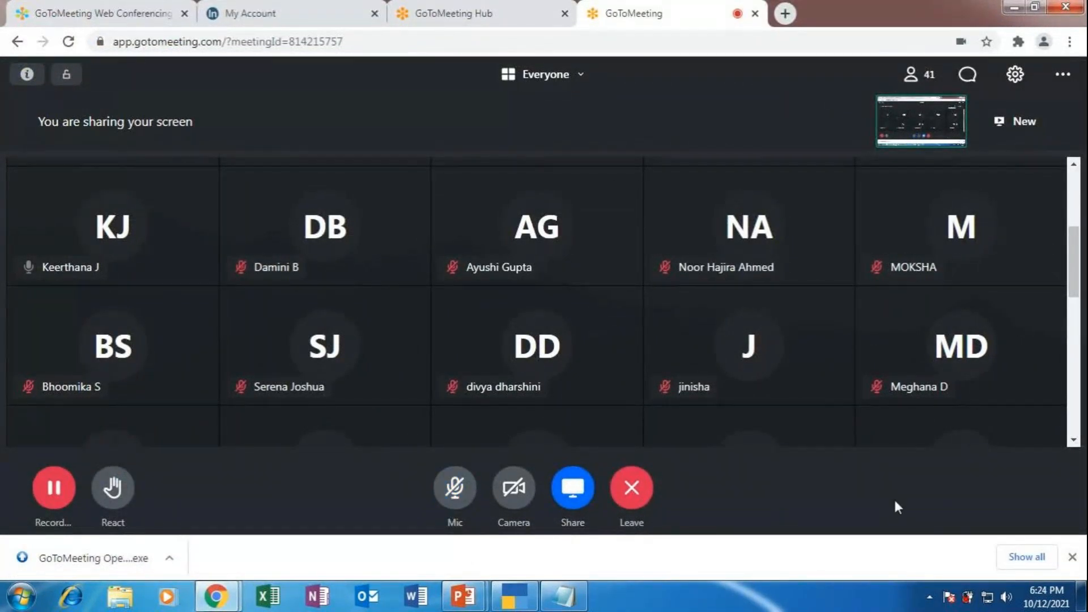
mouse_move(514, 597)
left_click(510, 564)
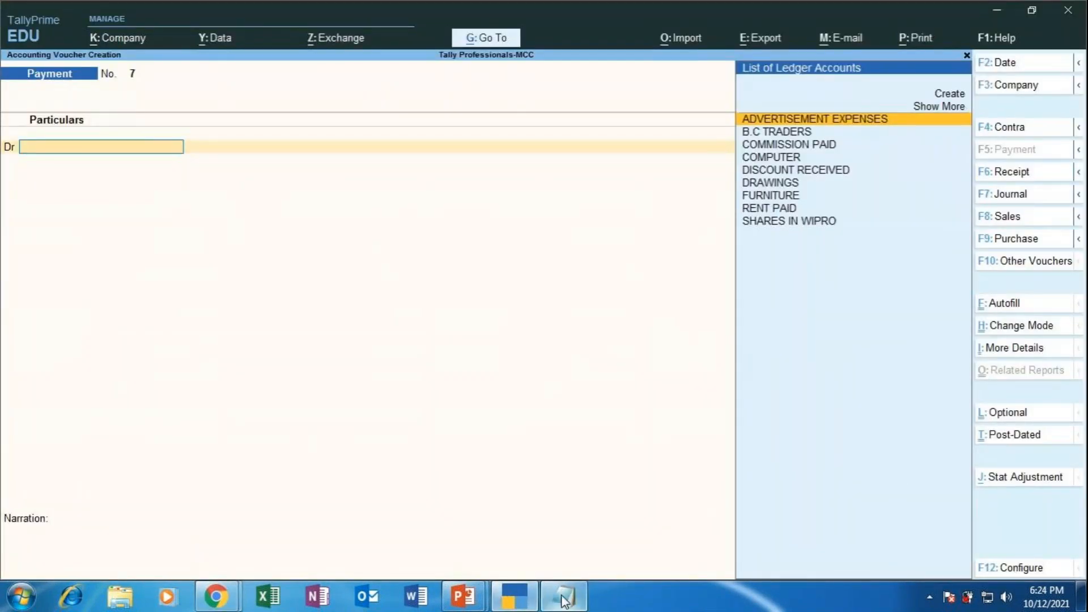
Step: Switch to the GoToMeeting window in Chrome and unmute the microphone
mouse_move(565, 597)
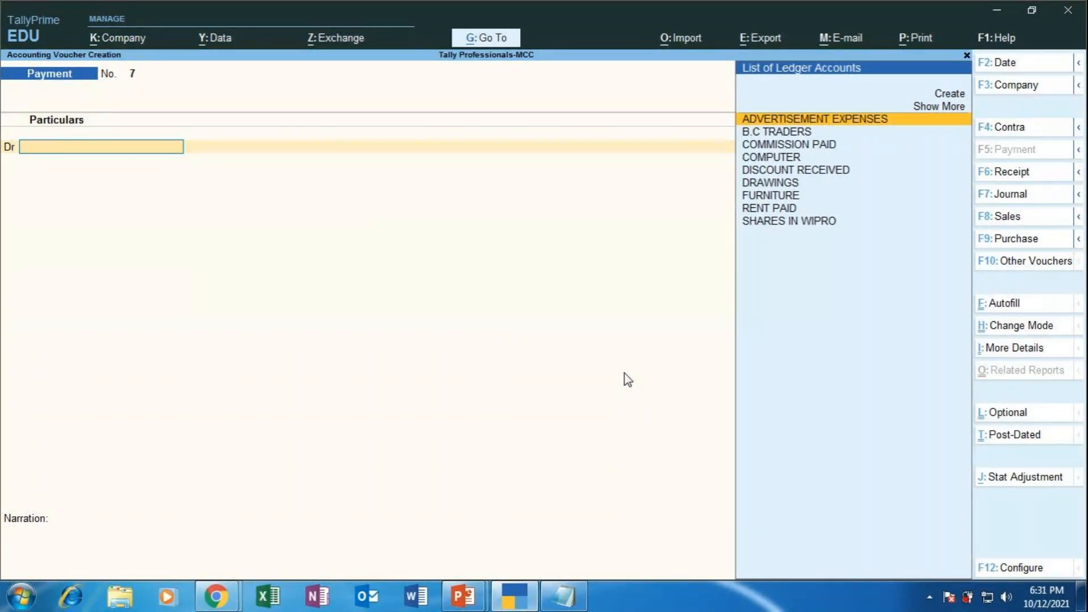
left_click(216, 597)
left_click(162, 525)
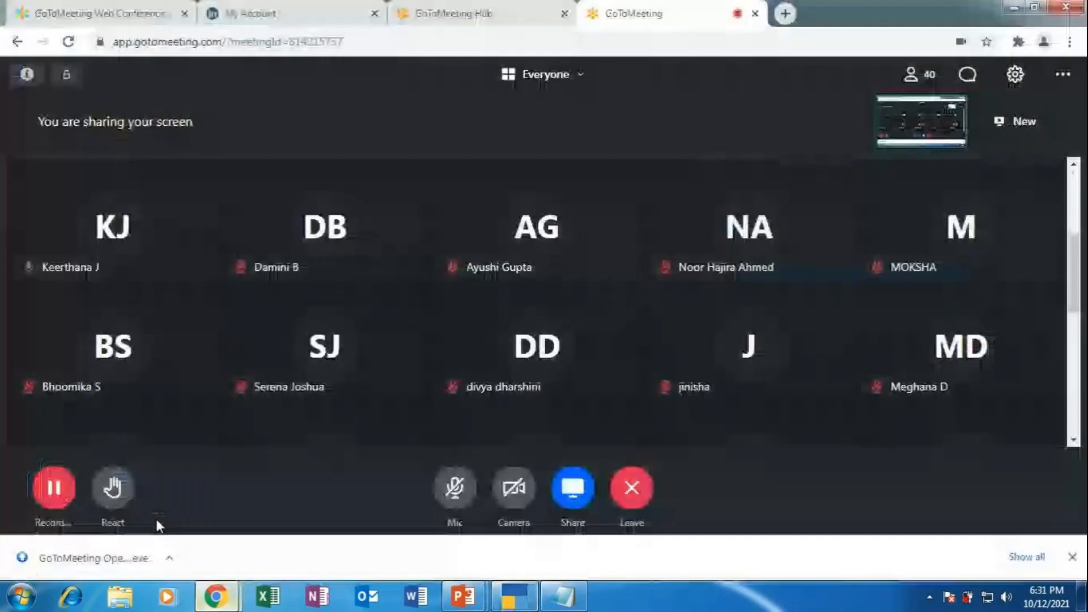
left_click(455, 488)
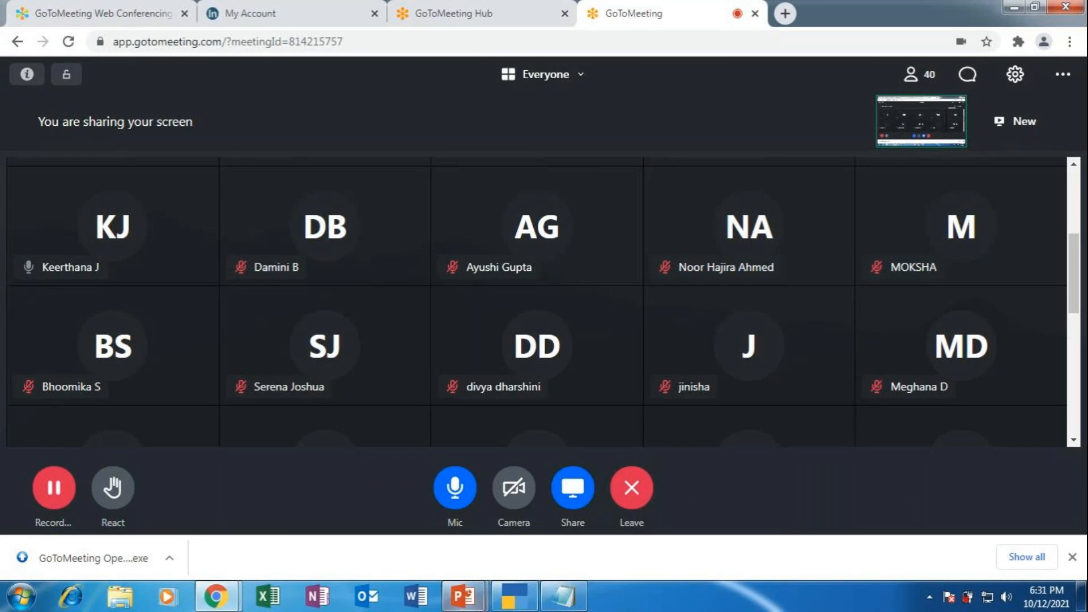
Step: Switch to the MAPR presentation in PowerPoint, start the slide show from the current slide and advance to the RECEIPT VOUCHER [F6] slide
mouse_move(460, 606)
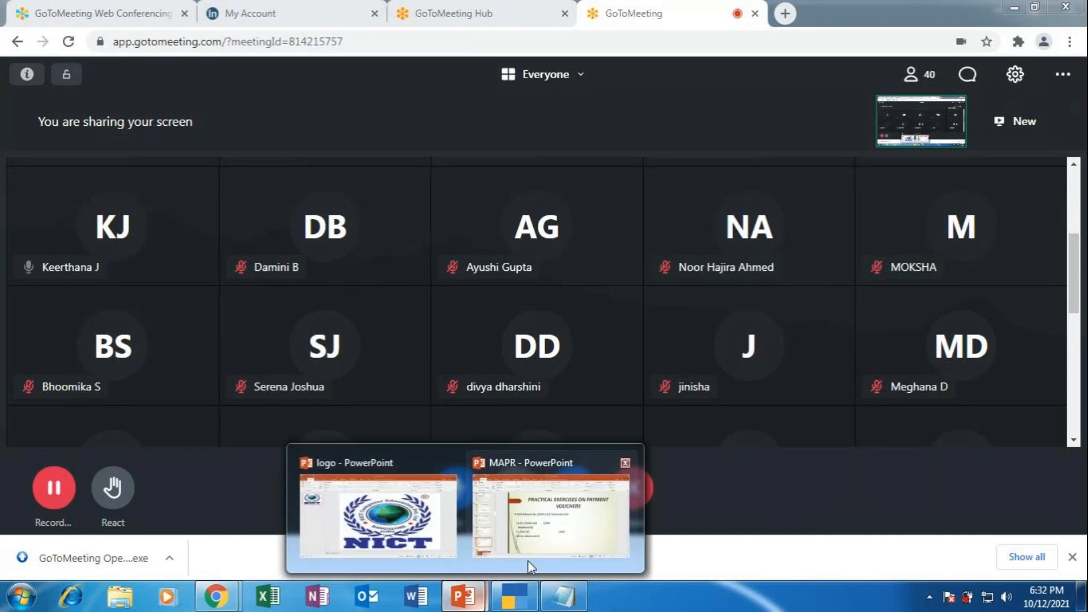
left_click(528, 560)
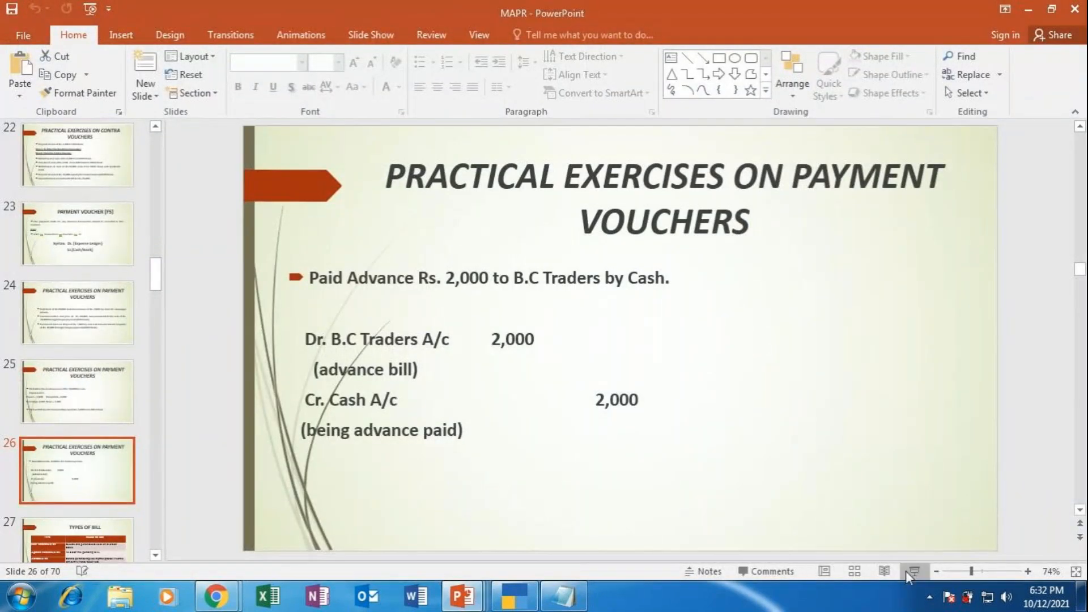
left_click(907, 572)
left_click(906, 573)
left_click(906, 573)
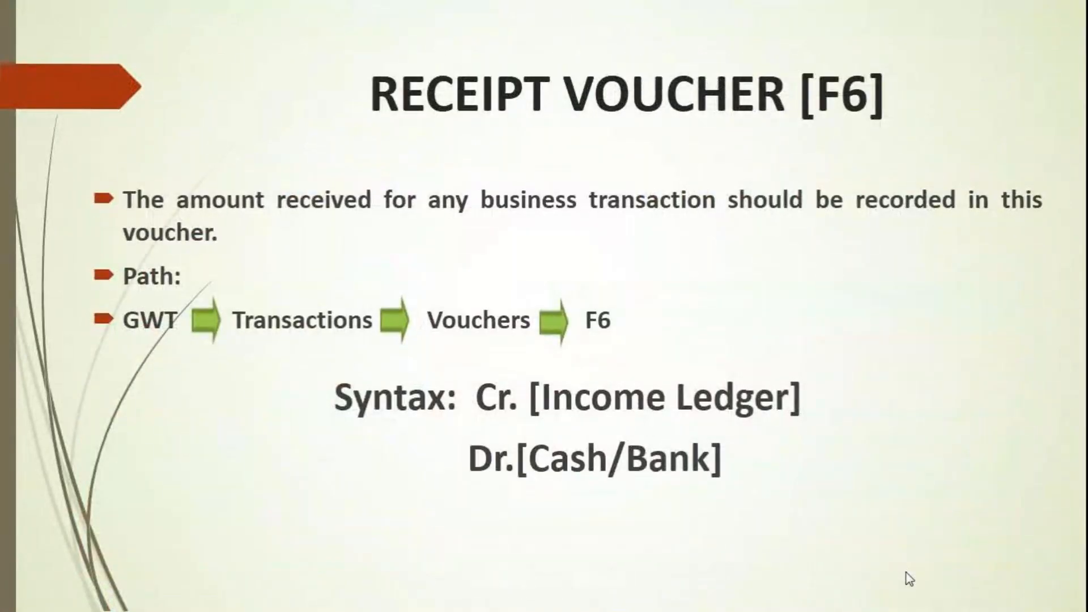
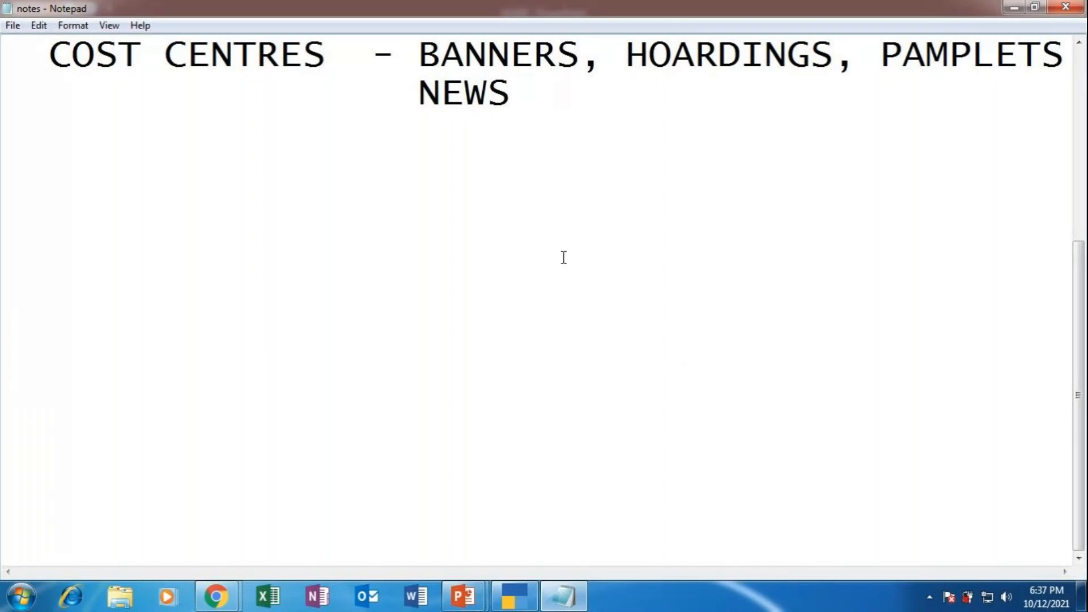
Step: In the Notepad notes, leave several blank lines below the cost centres text and write the indented line CR.INCOME LEDGER
key("Return")
key("Return")
key("Return")
scroll(408, 144, "down", 1)
scroll(401, 145, "up", 1)
scroll(363, 155, "down", 1)
key("Return")
key("Return")
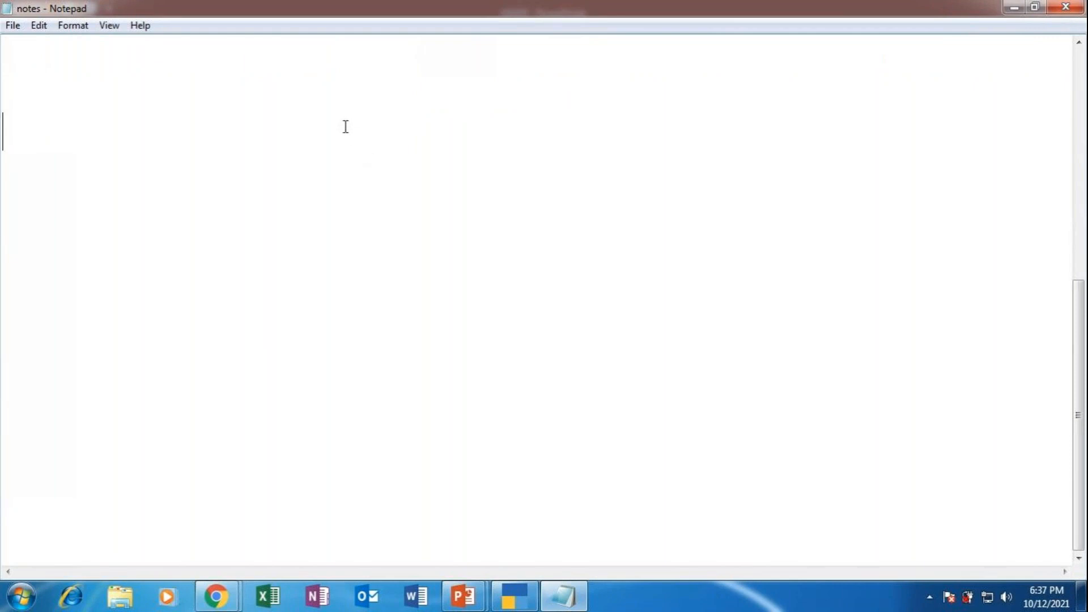
key("Tab")
type("CR.")
key("BackSpace")
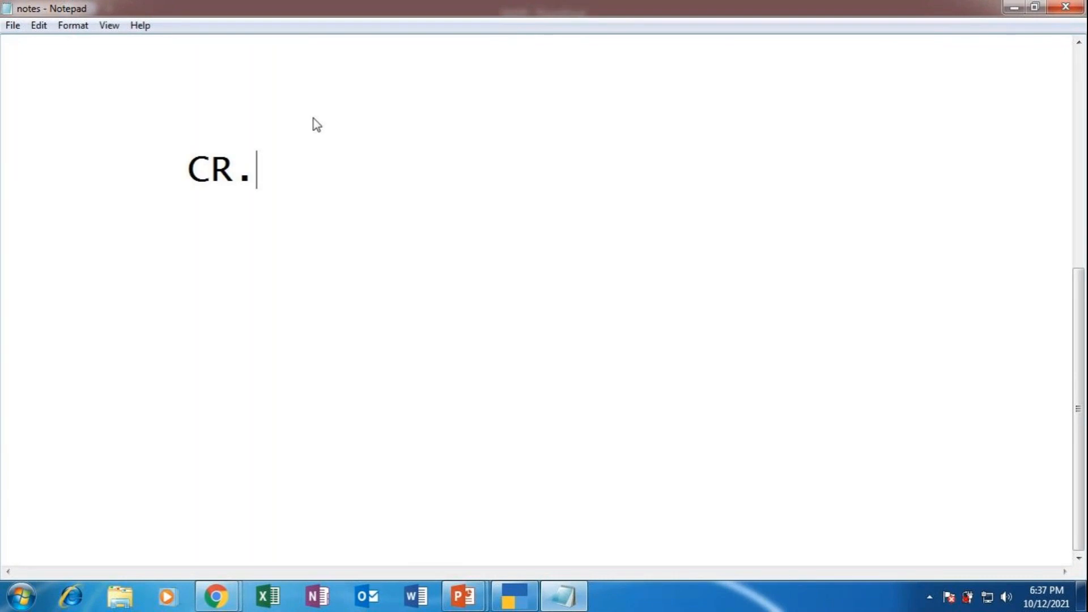
type("INCOME LEDGER")
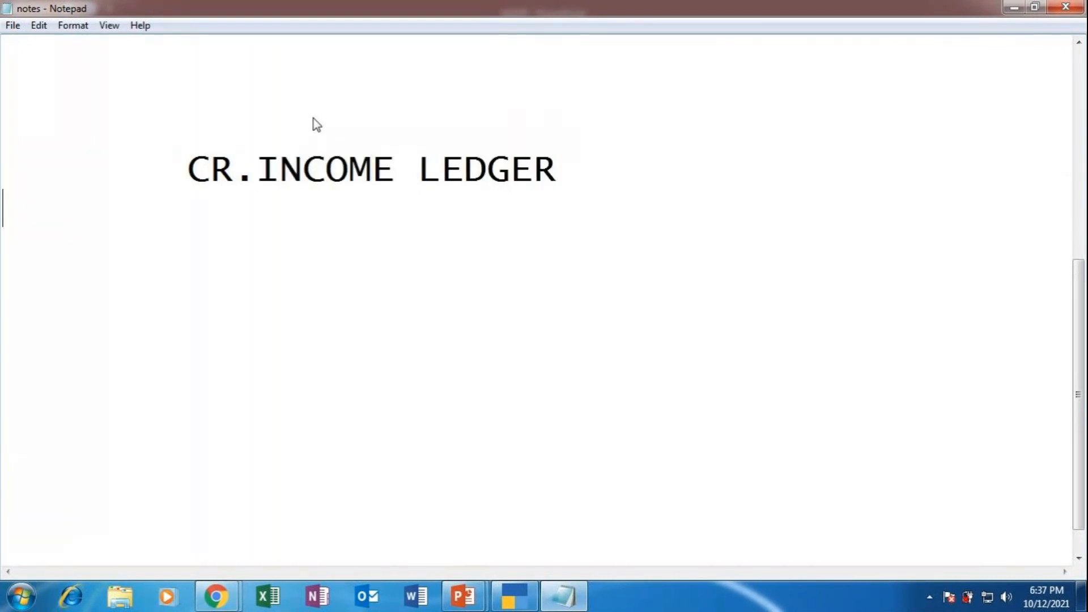
Step: Add the debit line DR.CASH/BANK directly beneath the income ledger line, at the same indent
key("Return")
type("DR.CA")
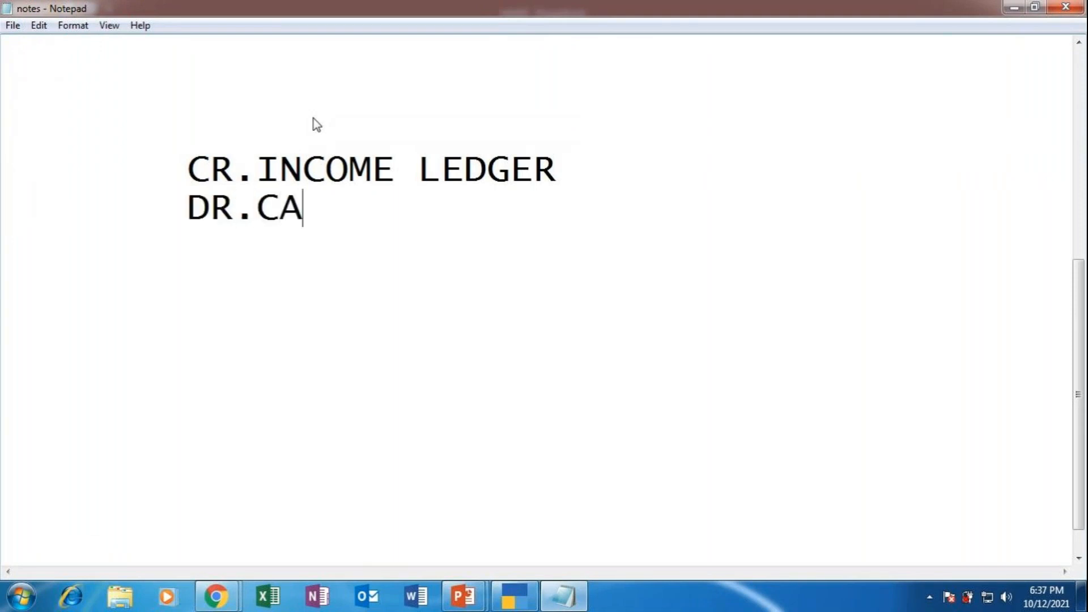
type("SH/BANK")
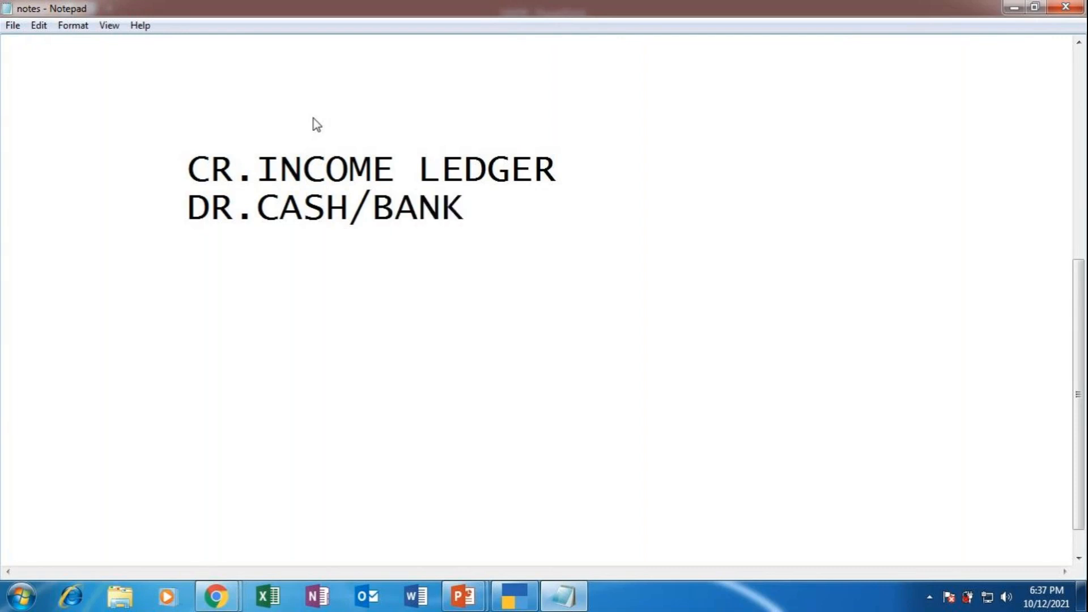
Step: Leave a blank line below the receipt voucher syntax and add the example line CR. RENT RECEIVED
key("Return")
key("Return")
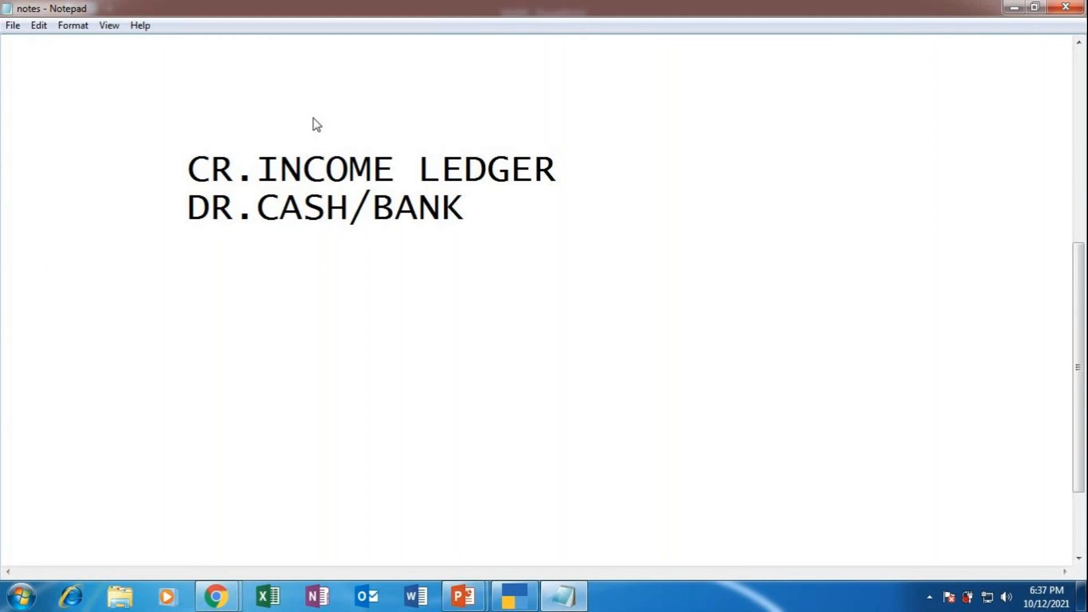
type("CR. ")
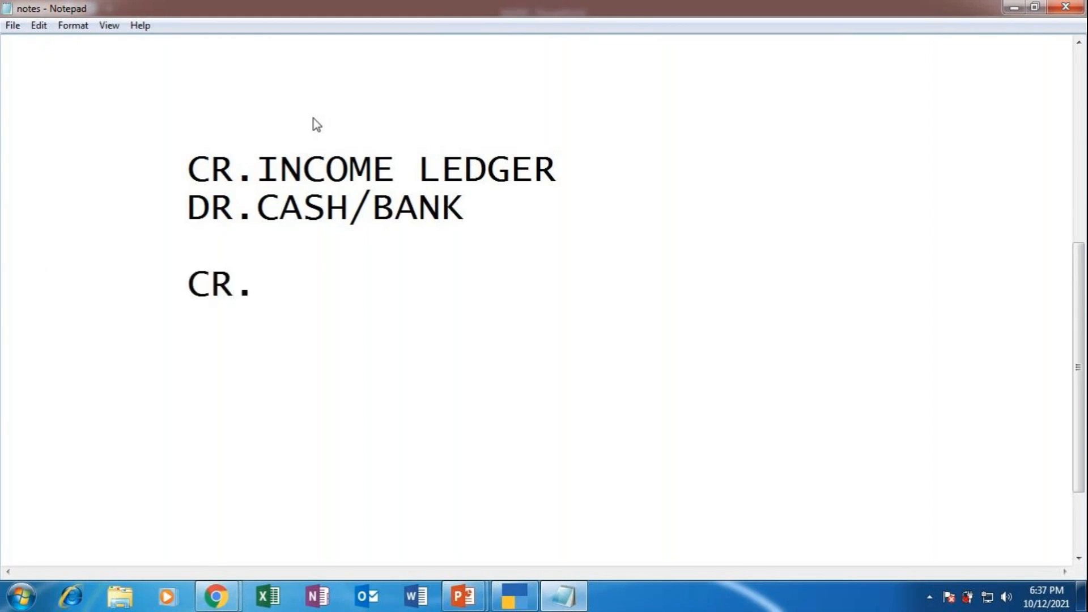
type("RENT")
type(" REC")
type("E")
key("BackSpace")
type("CEIVED")
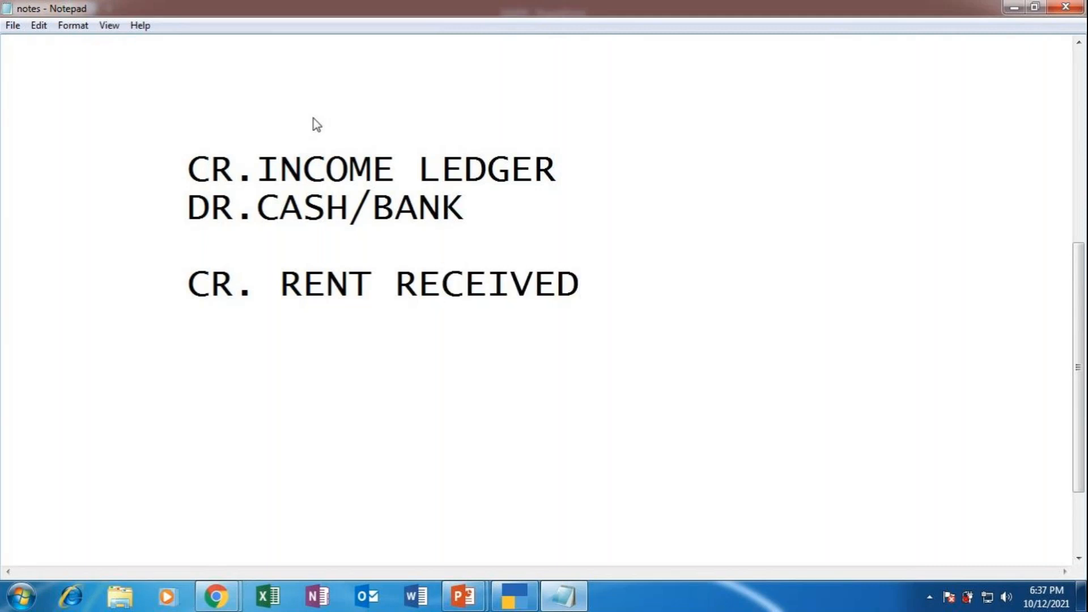
Step: Add a second credit example beneath the rent line, reading CR. COMMISSION R
key("Return")
type("CR. ")
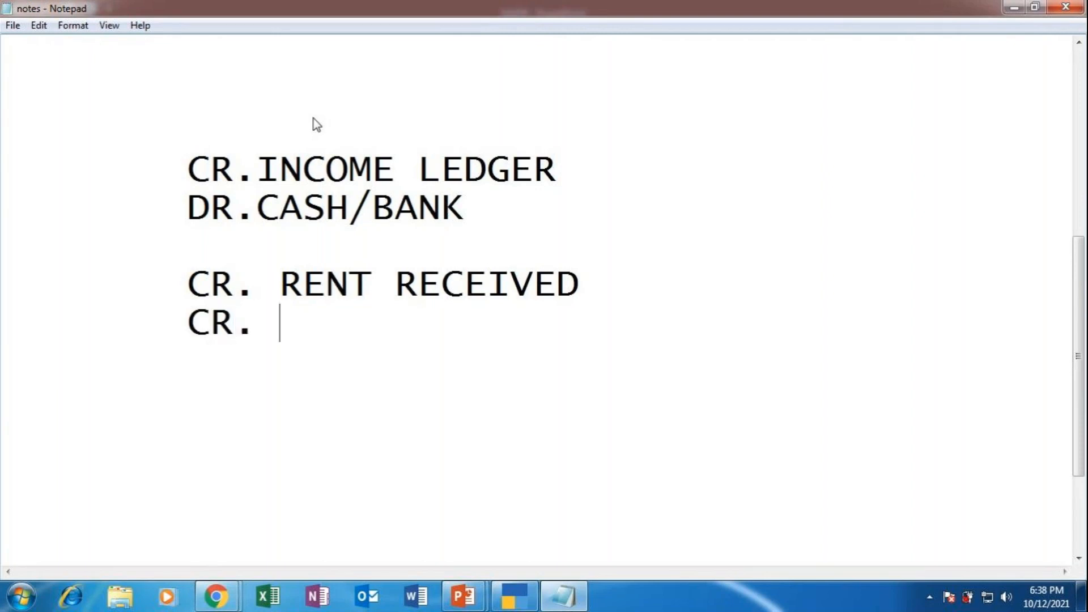
type("COM")
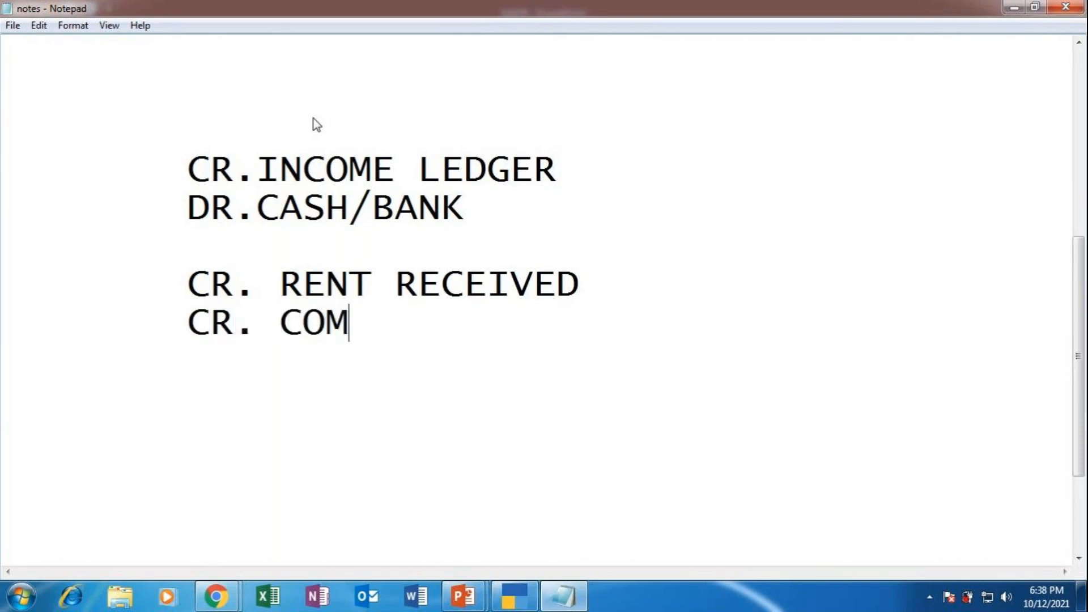
type("MISSION R")
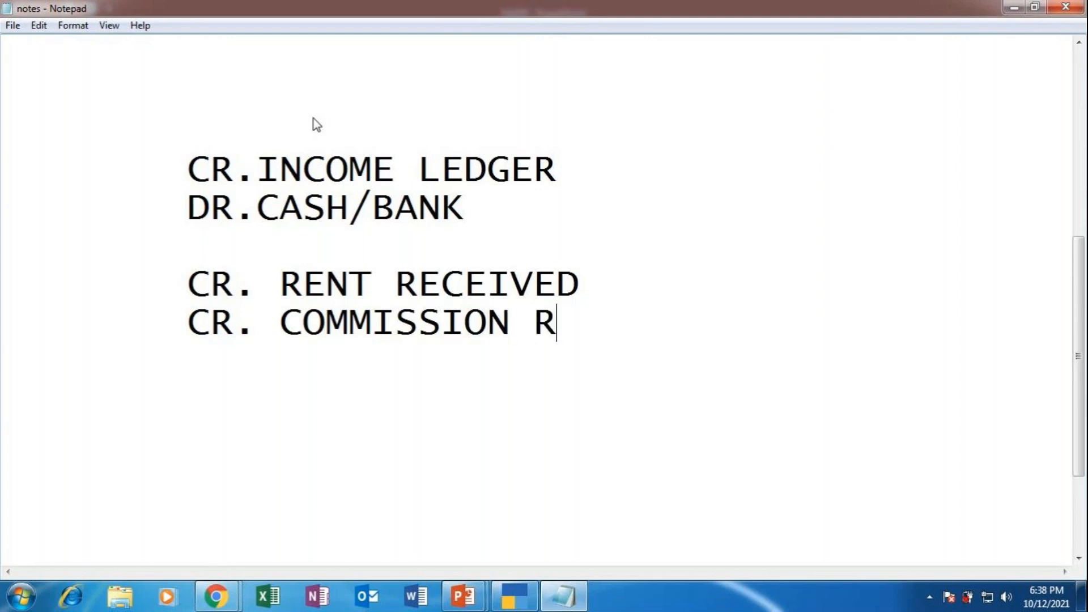
Step: Complete the credit line as COMMISSION RECEIVED and add a line reading DR. CASH below it
type("ECEIVED")
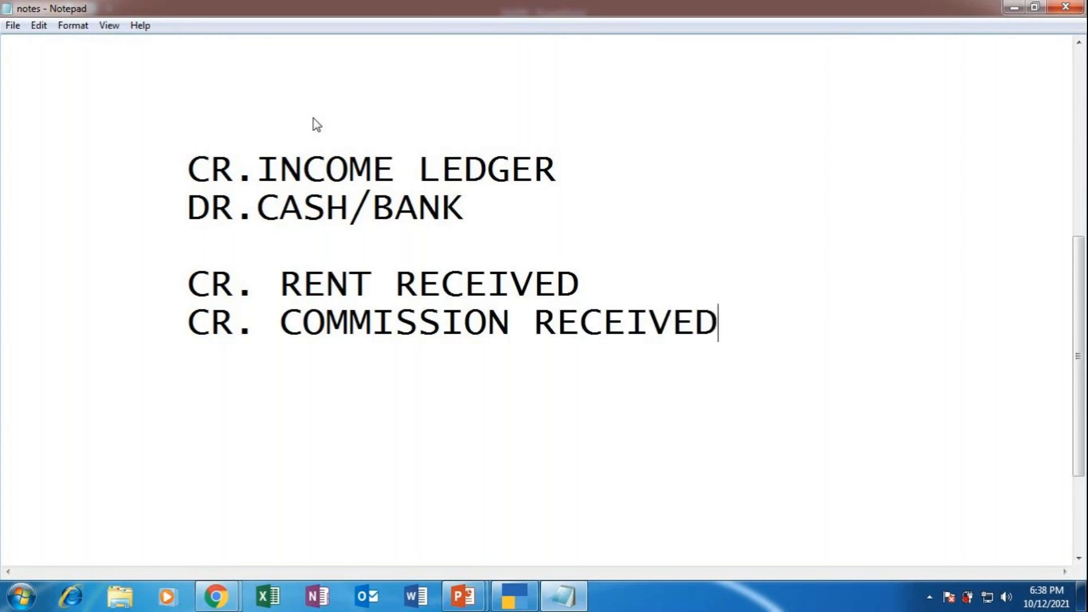
key("Return")
type("DR.")
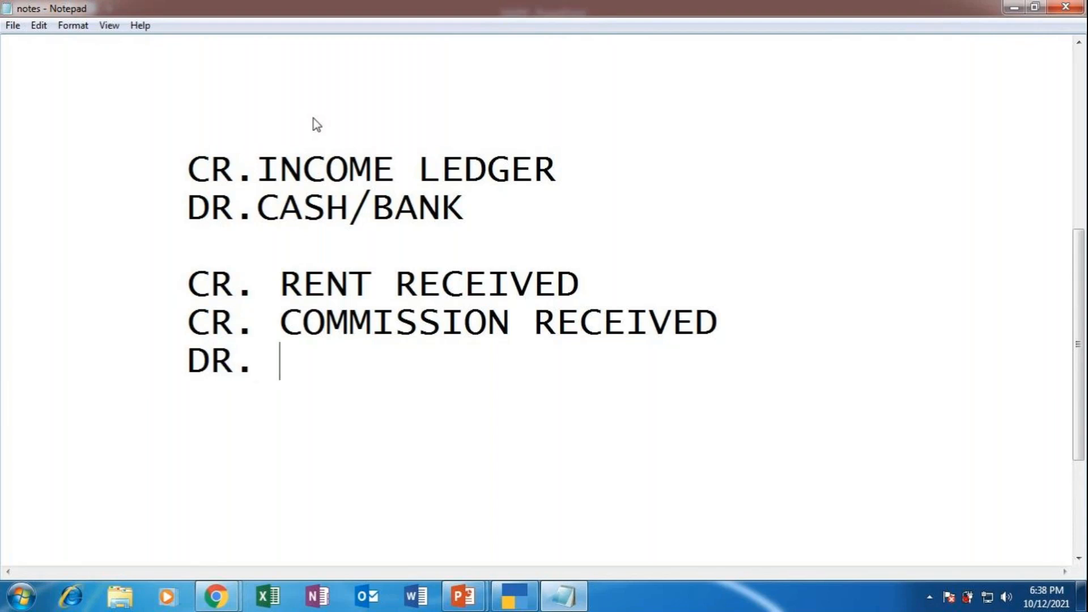
type(" CASH")
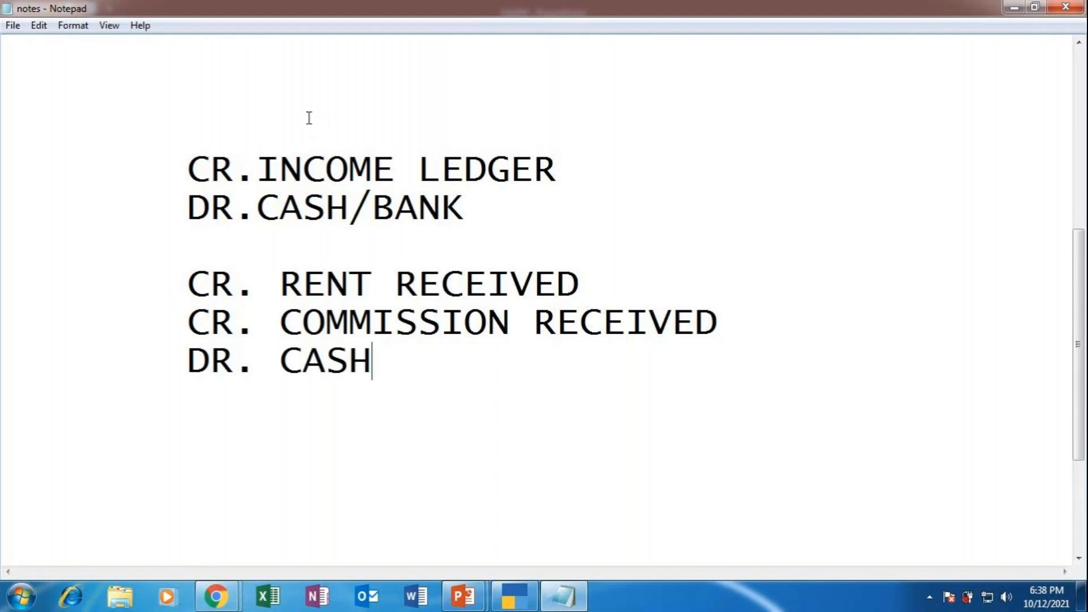
Step: Add the amounts to the note: 5000 for rent received, 5000 for commission received and 10000 for cash
left_click(587, 270)
type("5000")
left_click(774, 318)
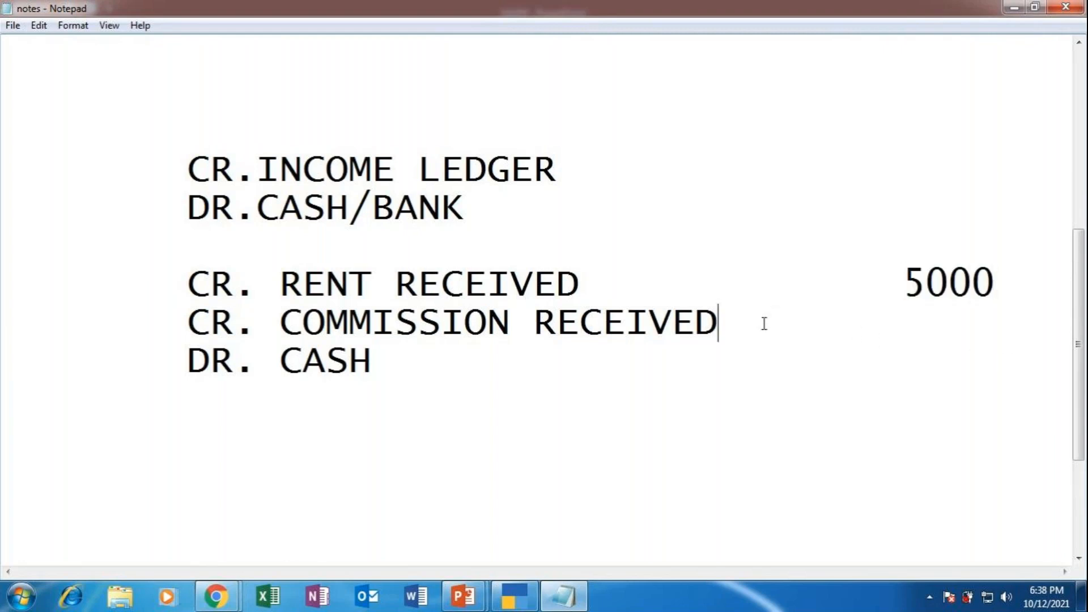
key("BackSpace")
key("BackSpace")
type("5000")
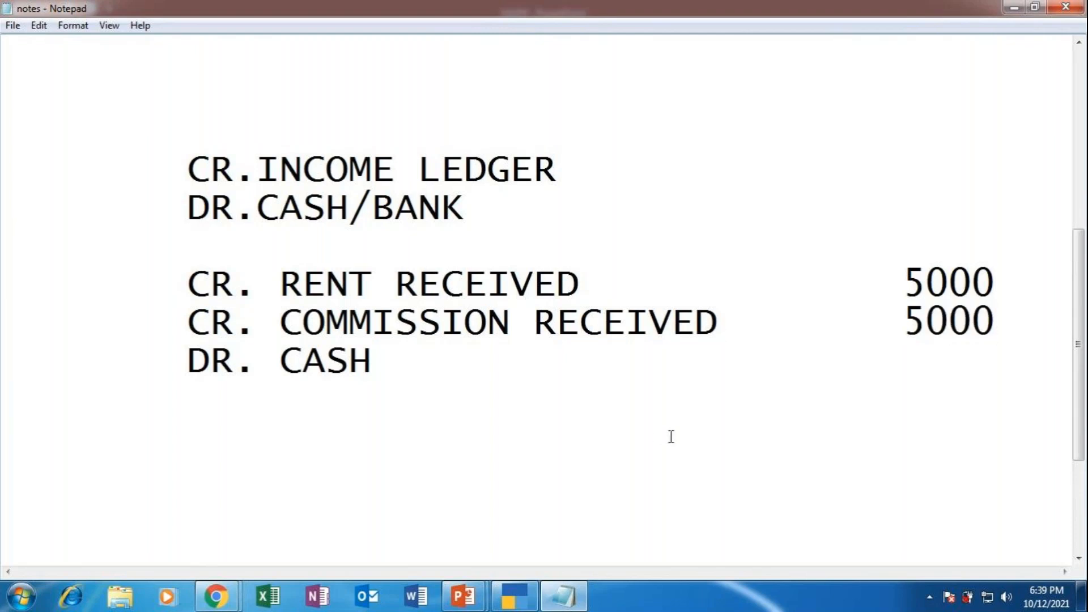
left_click(697, 367)
type("10000")
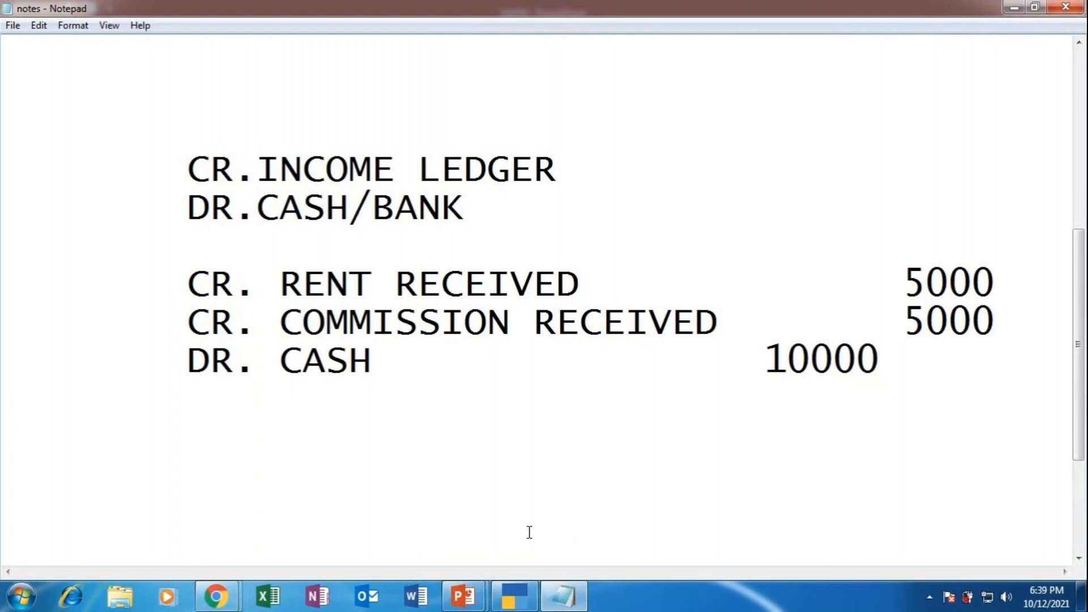
Step: Switch to TallyPrime, change the voucher type to Receipt and start creating a new ledger for its credit entry
left_click(516, 596)
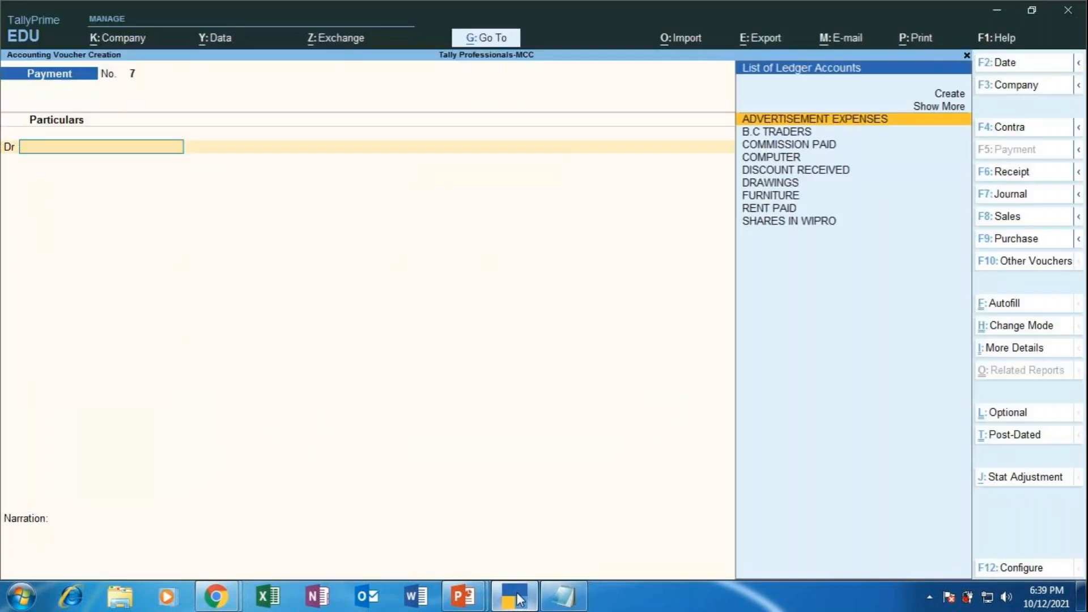
key("F6")
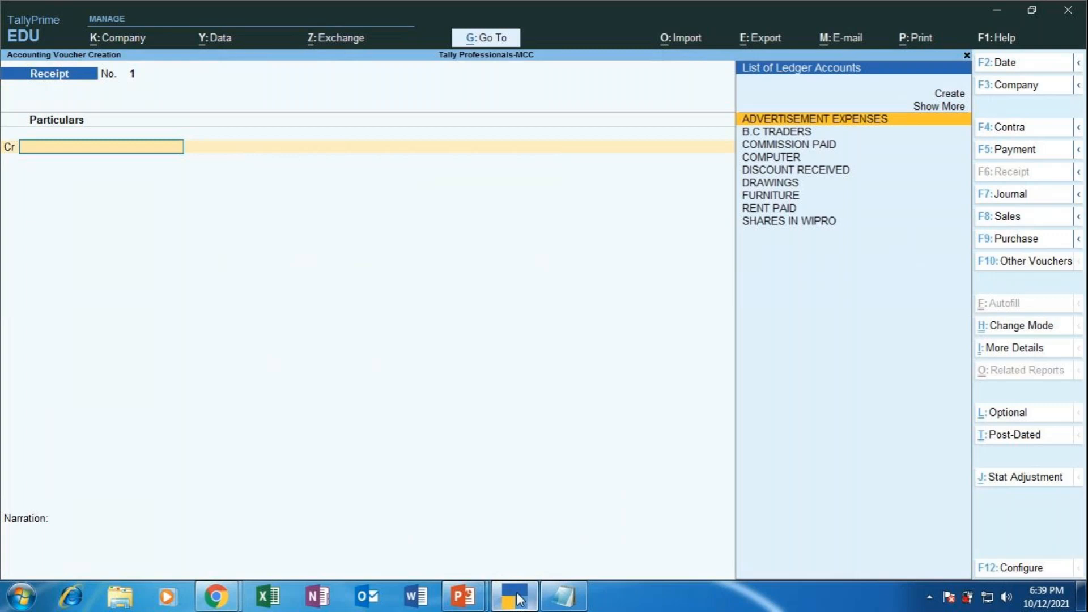
key("Up")
key("Up")
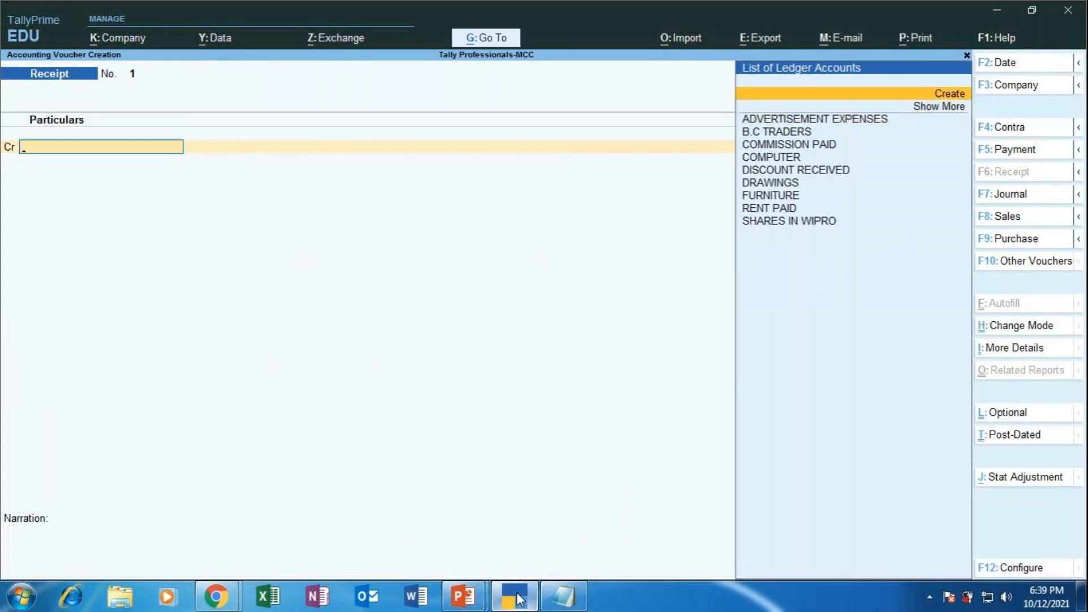
key("Return")
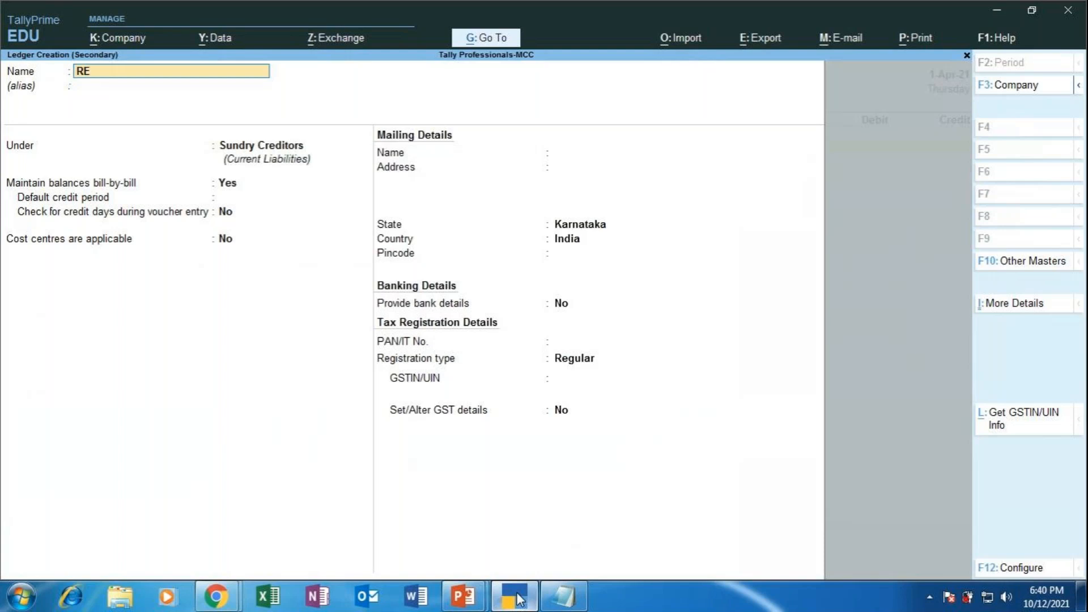
Step: Name the new ledger RENT RECEIVED and place it under the Indirect Incomes group
type("RENT RECEIVED")
key("Return")
key("Return")
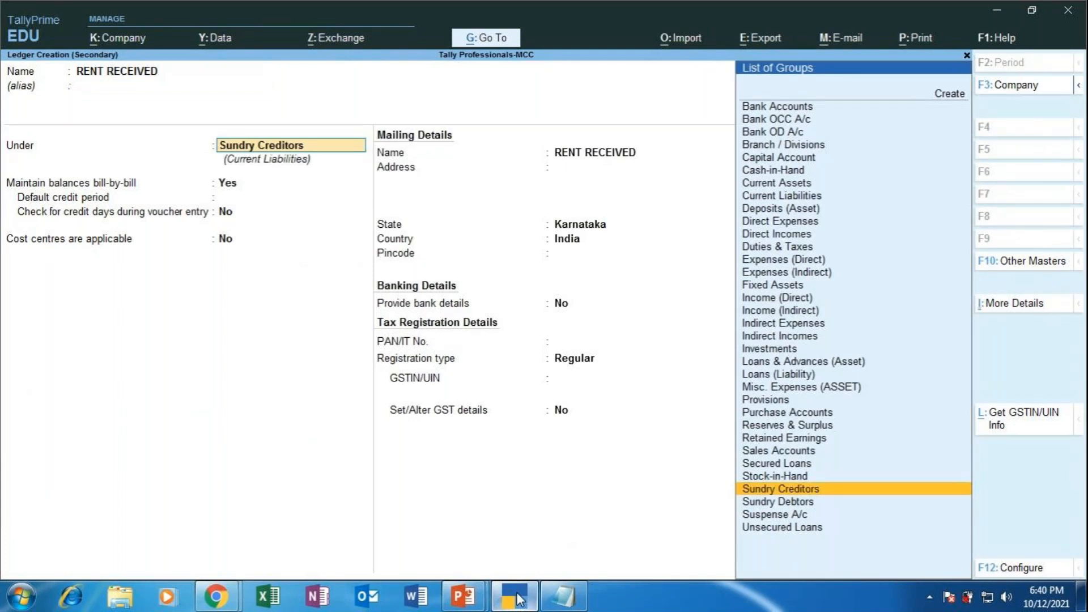
type("INDIRECT")
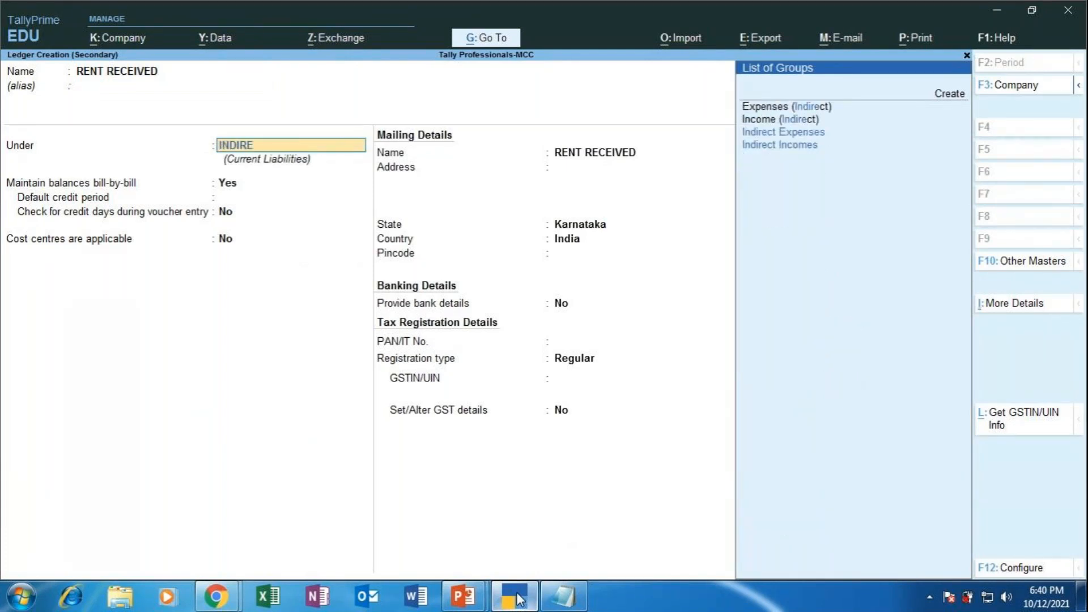
key("Down")
key("Return")
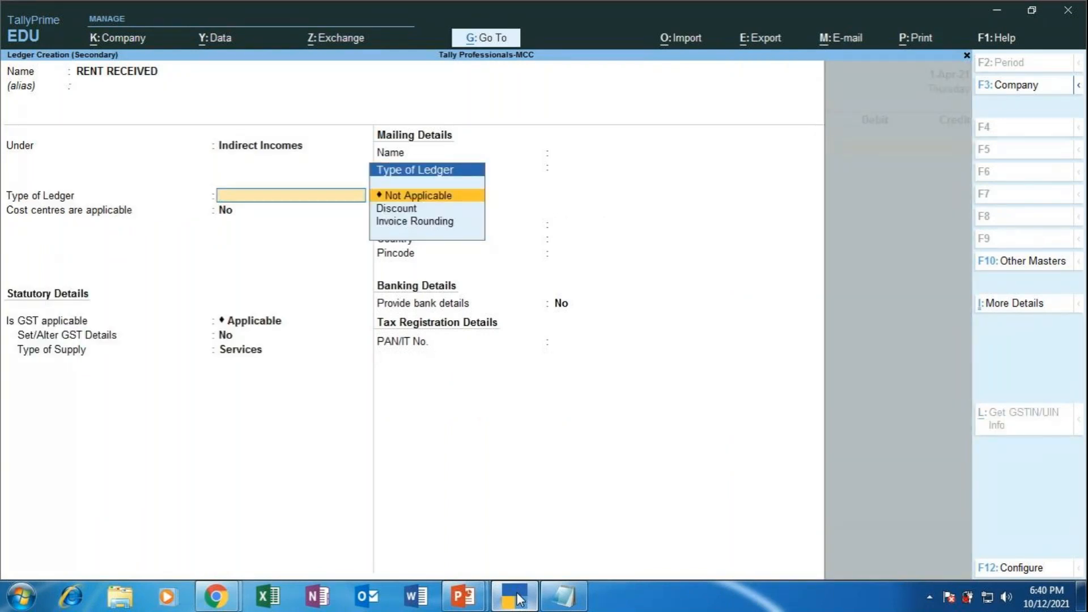
Step: Set the ledger type to Not Applicable, cost centres to Yes and GST to Not Applicable, and save the RENT RECEIVED ledger
key("Return")
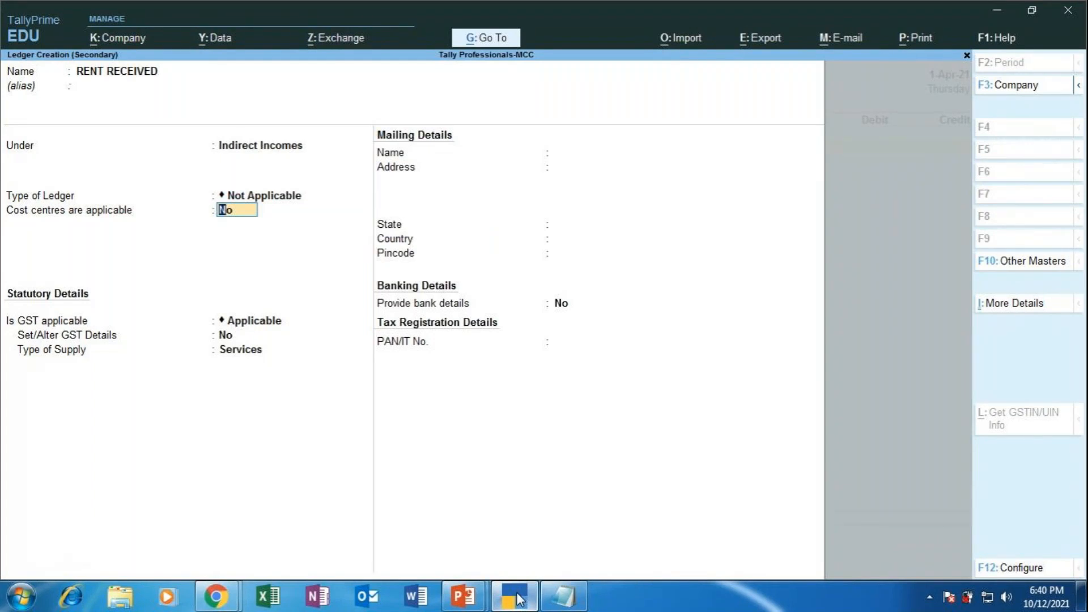
type("Y")
key("Return")
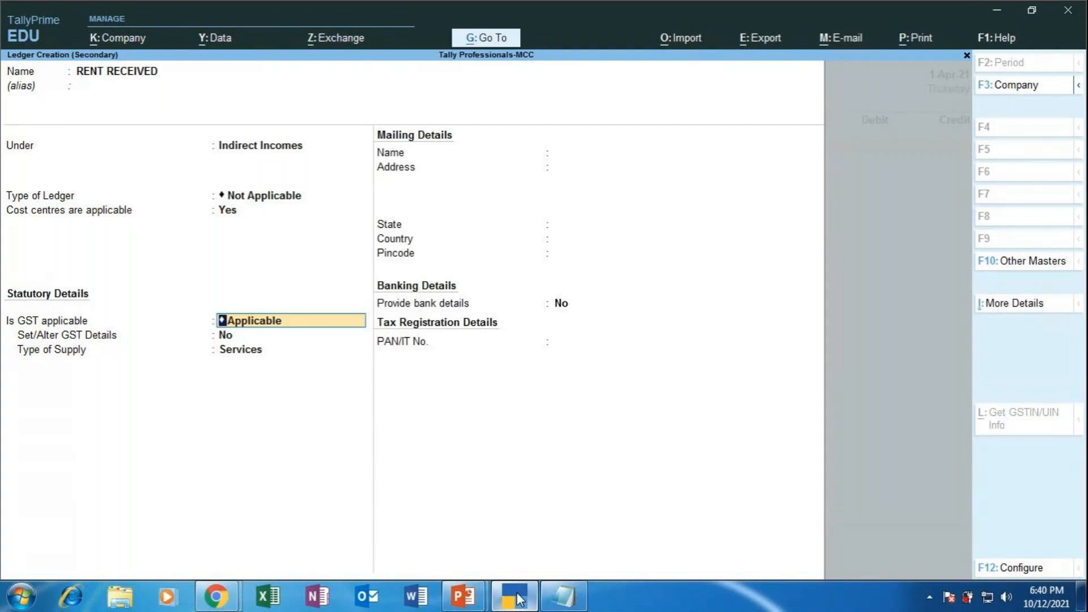
key("BackSpace")
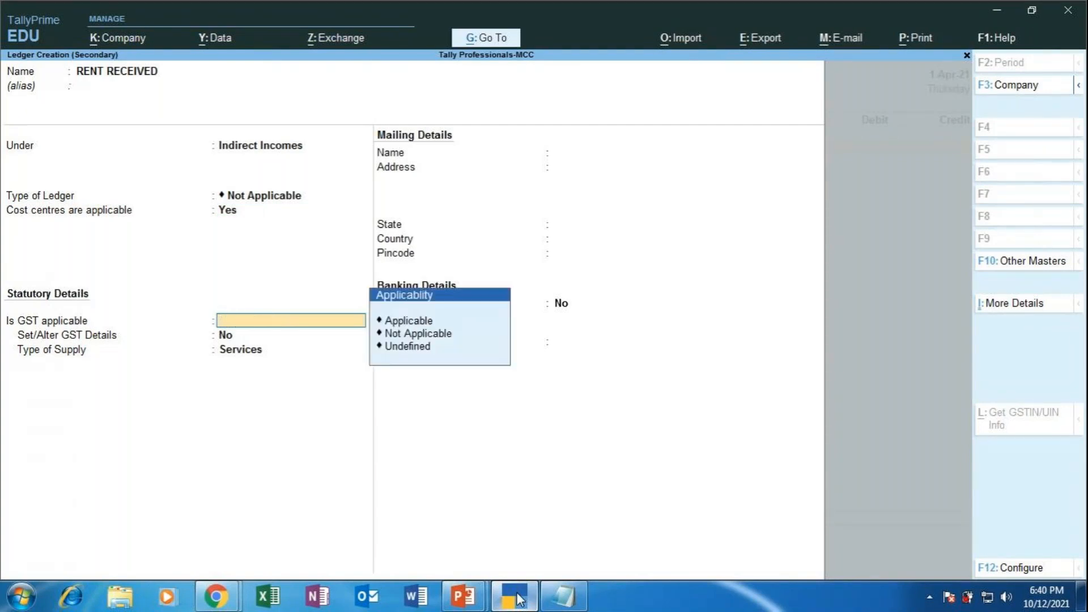
key("Down")
key("Down")
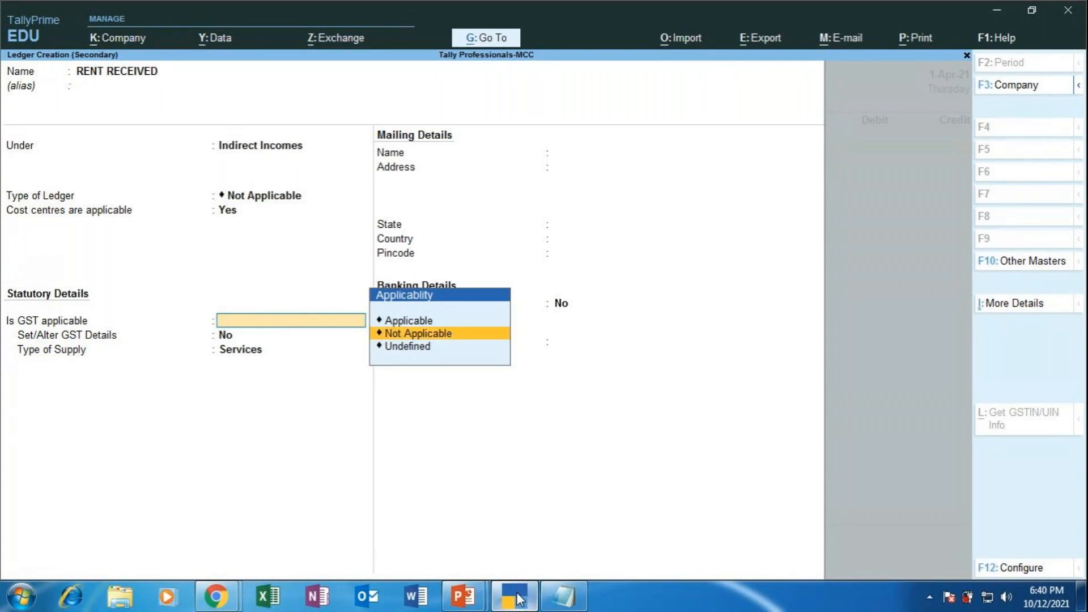
key("Return")
key("Return")
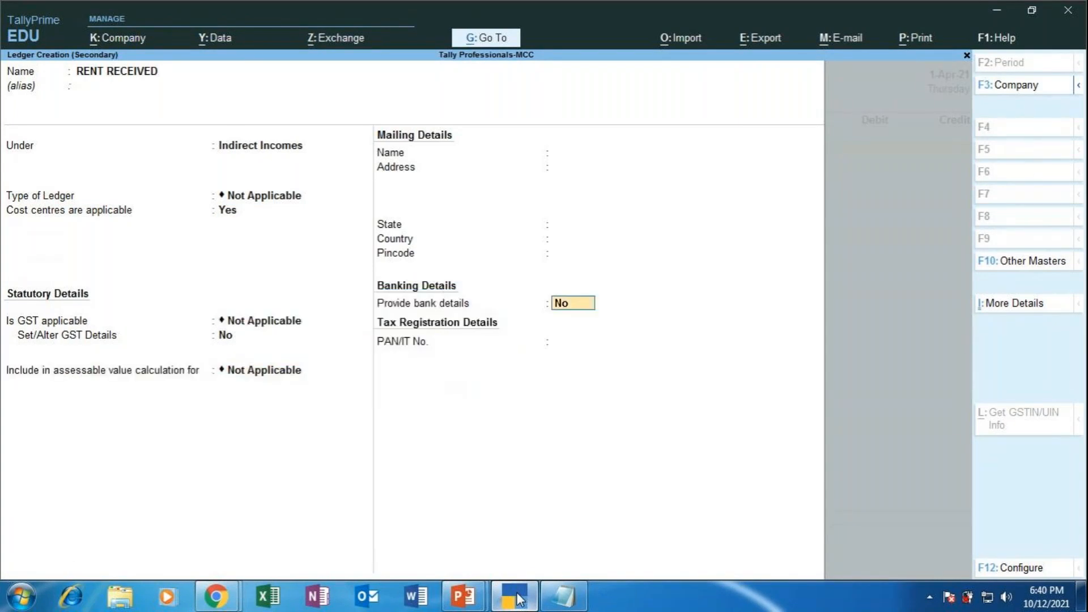
key("Return")
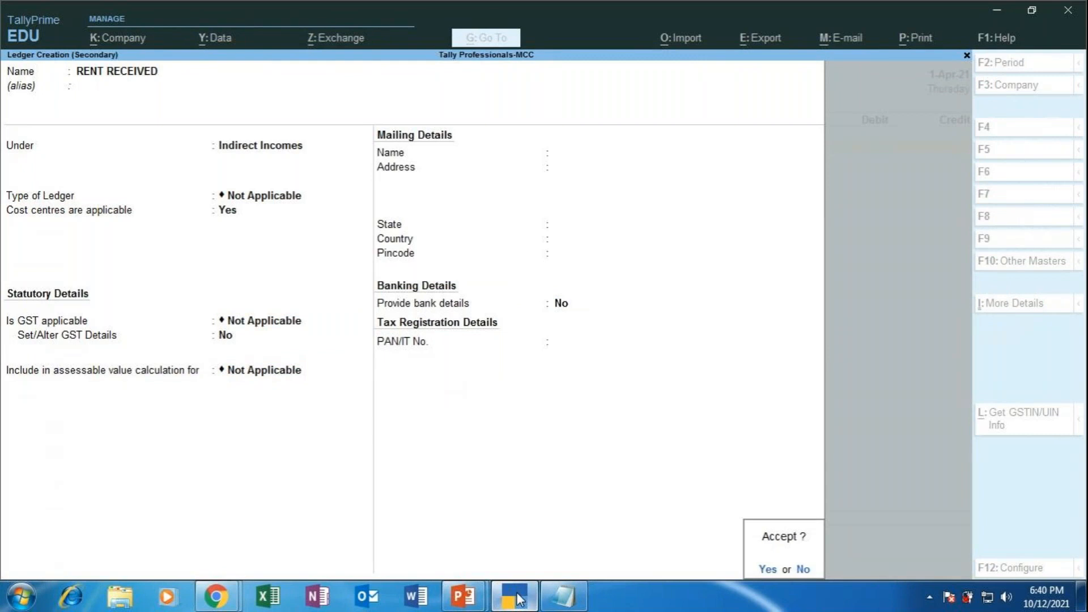
key("Return")
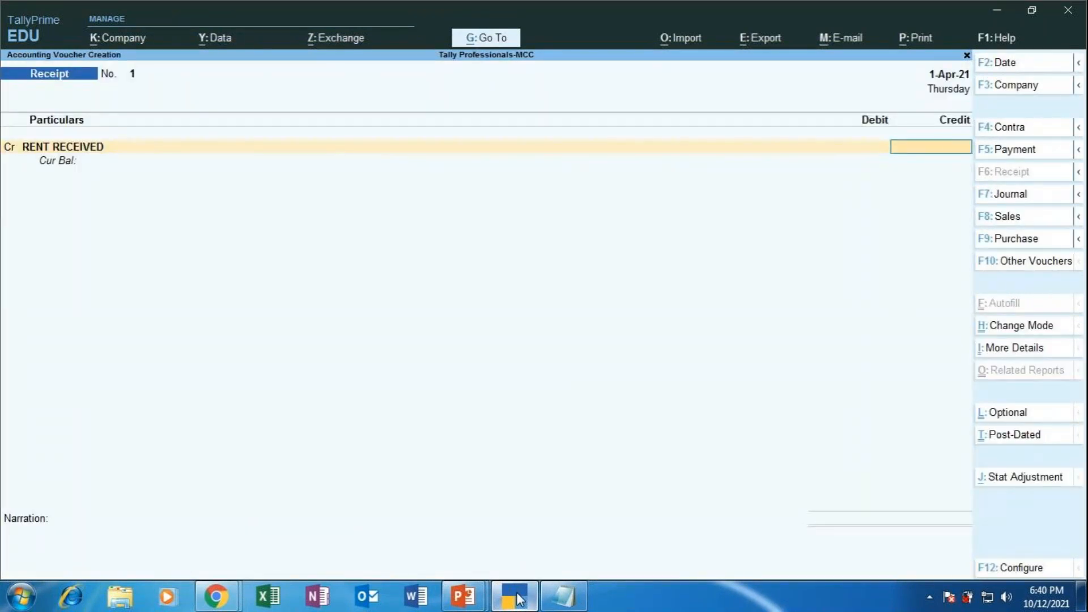
Step: Credit RENT RECEIVED with 5000 and choose BANGALORE as the cost category for its allocation
type("5000")
key("Return")
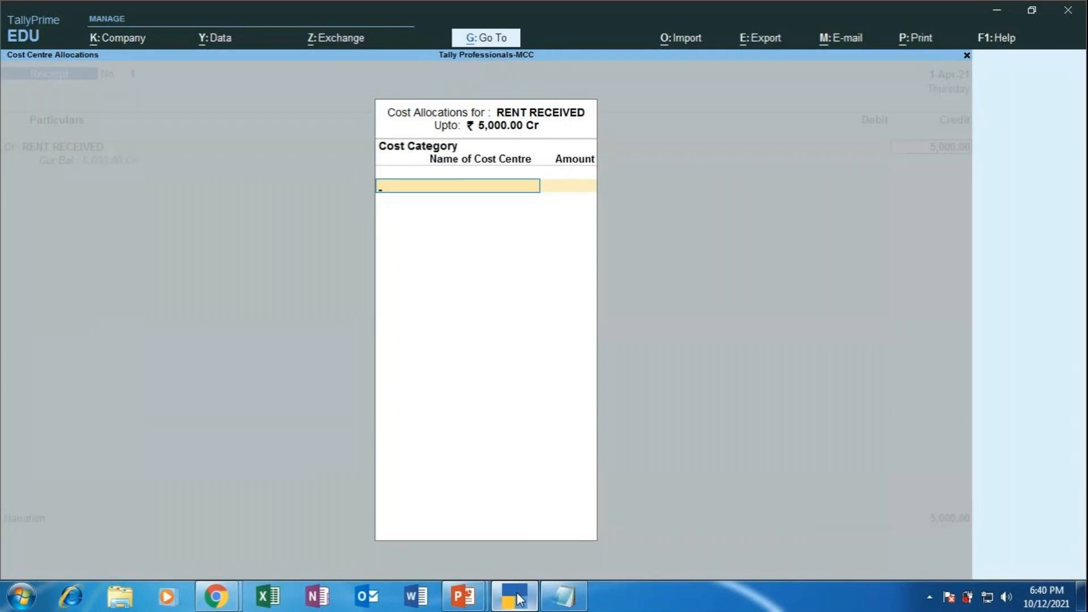
key("space")
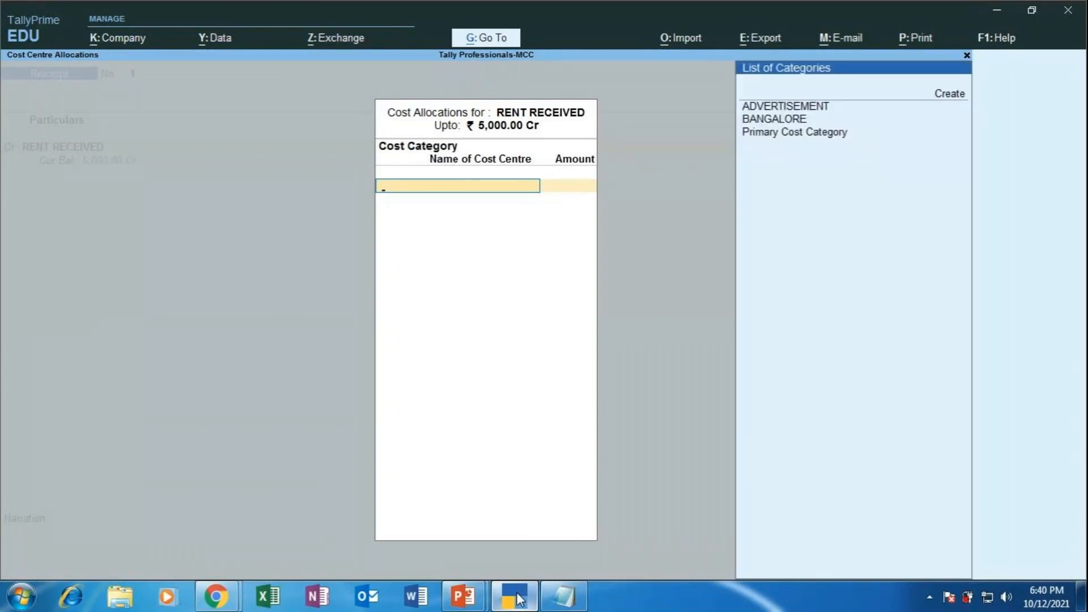
key("Down")
key("Down")
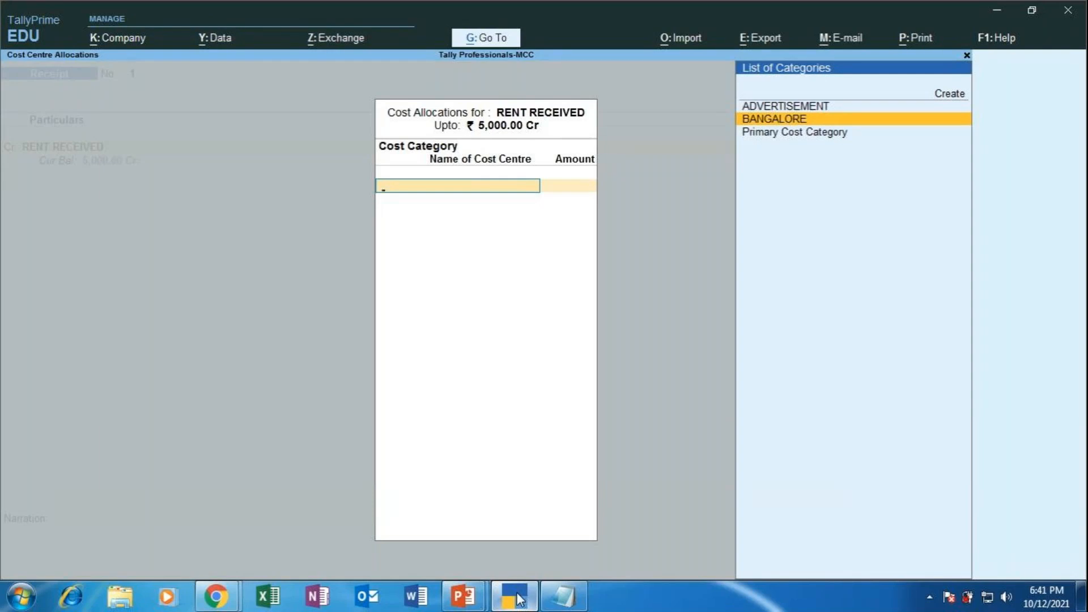
key("Return")
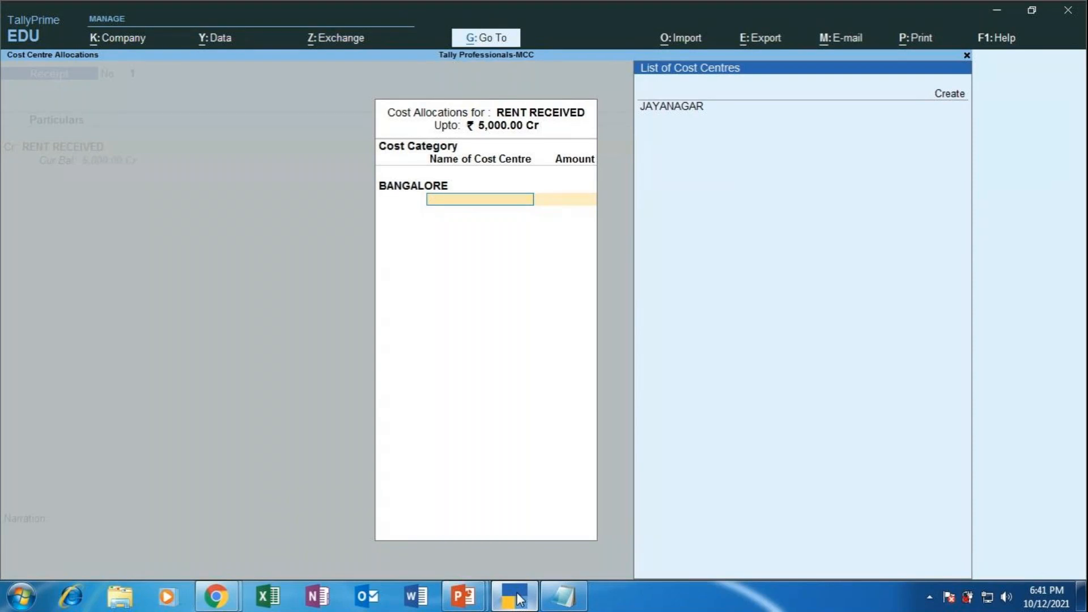
Step: Start a new cost centre from the allocation and set its category to BANGALORE
key("Up")
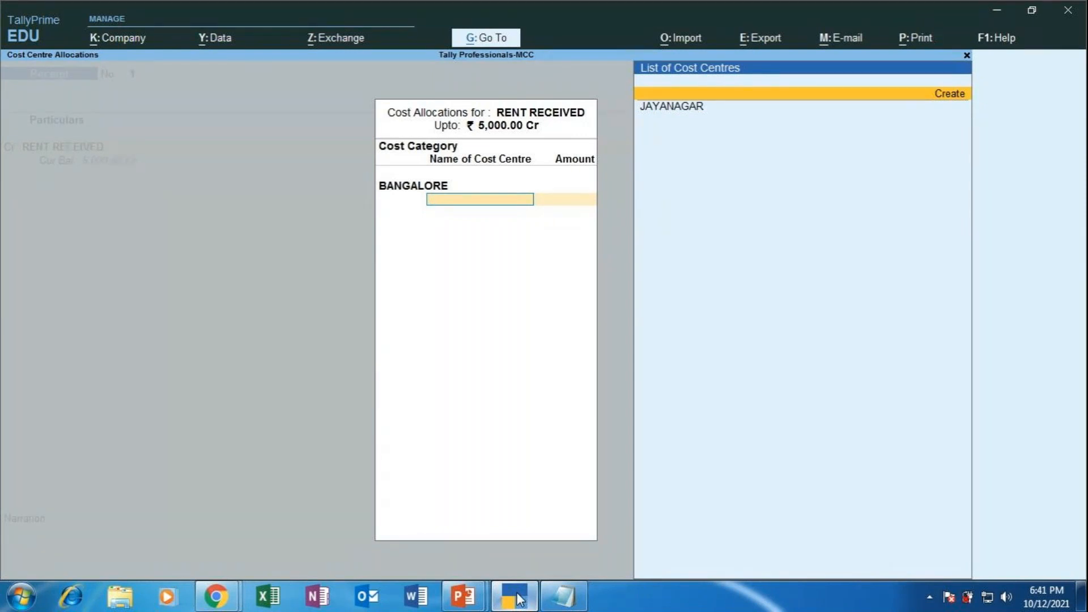
key("Return")
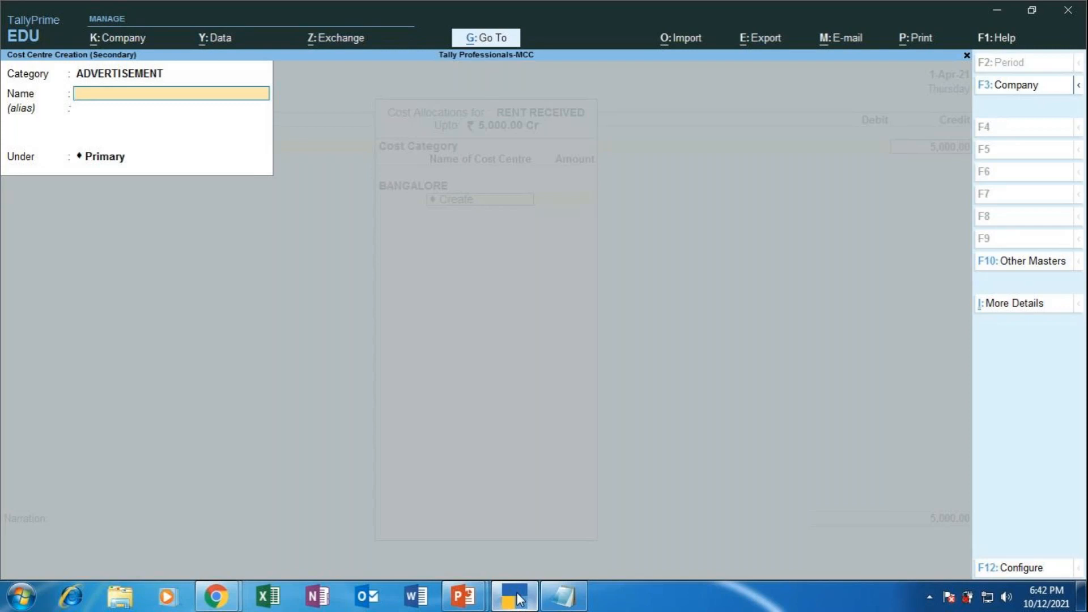
key("BackSpace")
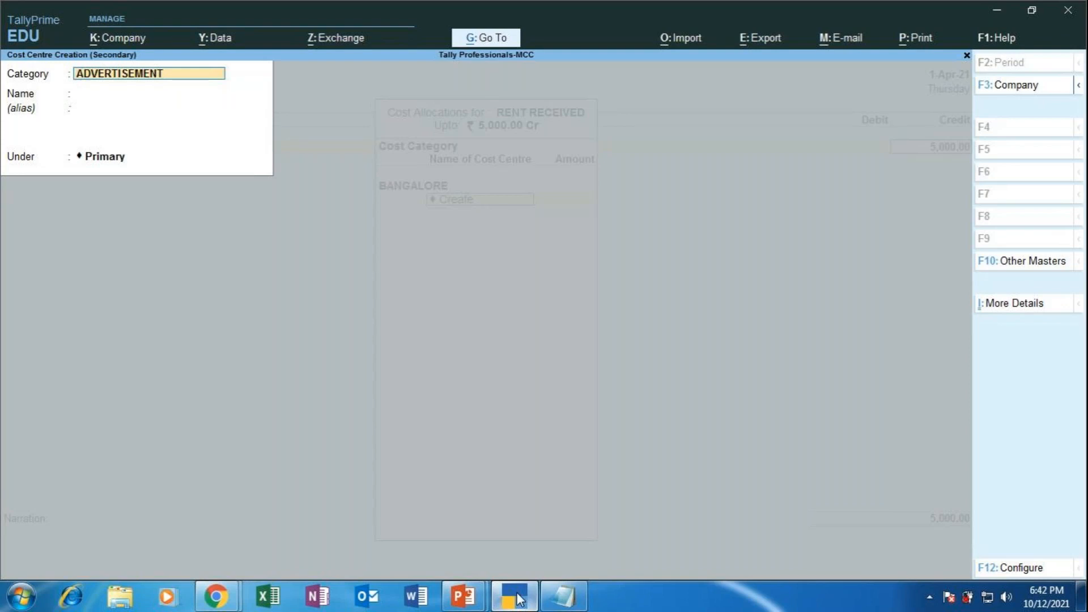
key("BackSpace")
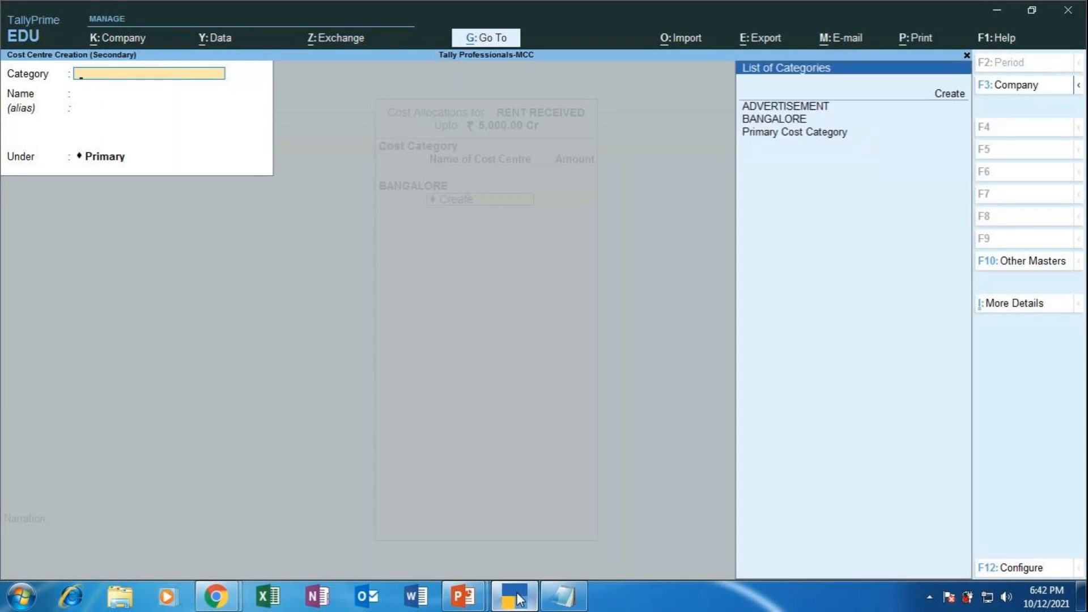
key("Down")
key("Down")
key("Down")
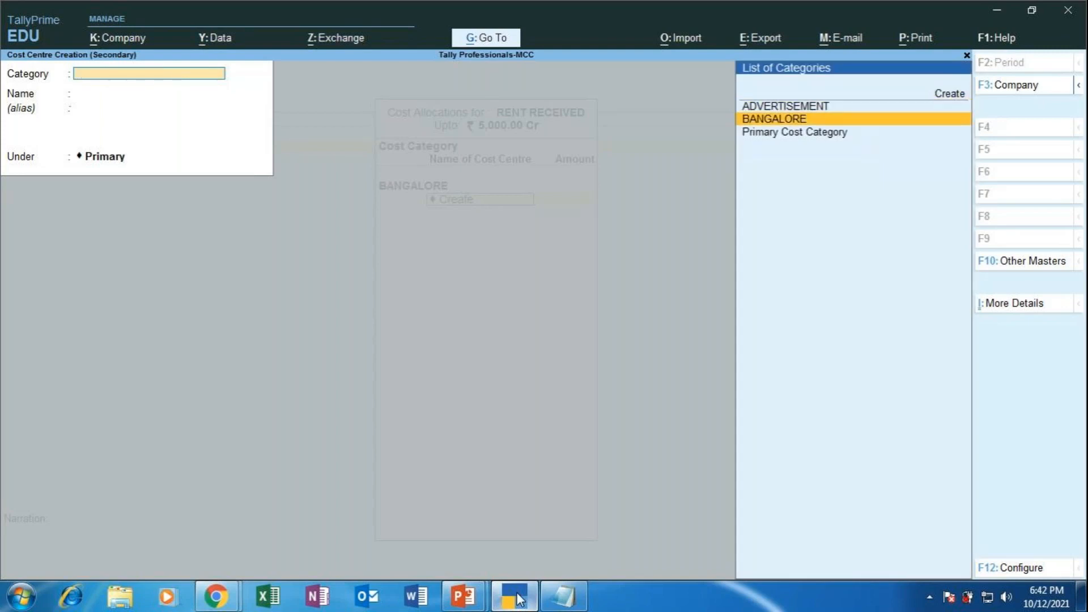
key("Return")
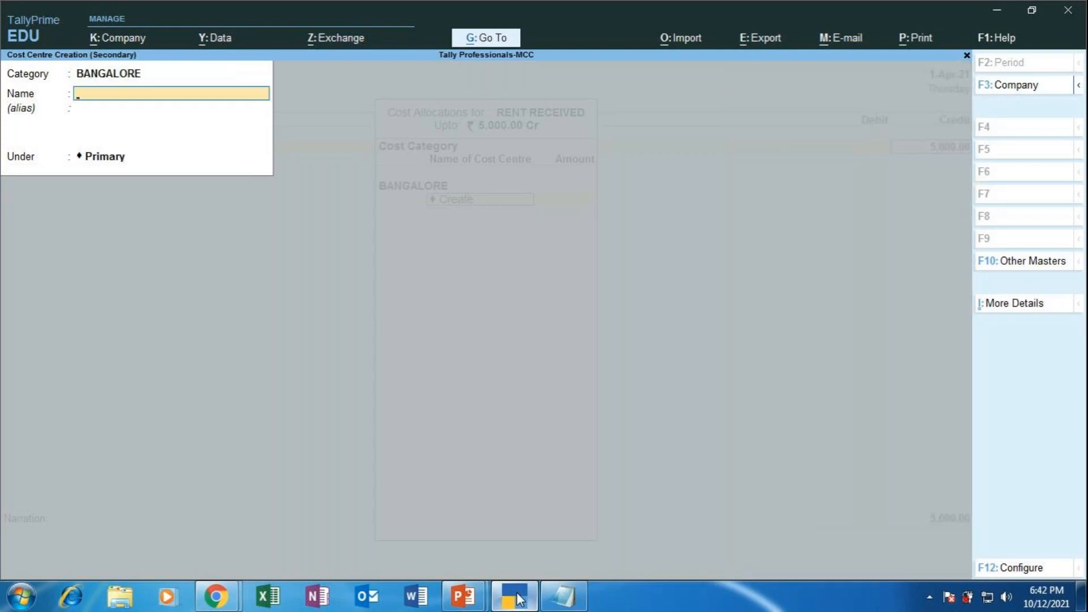
Step: Name the cost centre J.P NAGAR under Primary, save it and allocate the full 5,000.00 rent to it
type("J.P NAGAR")
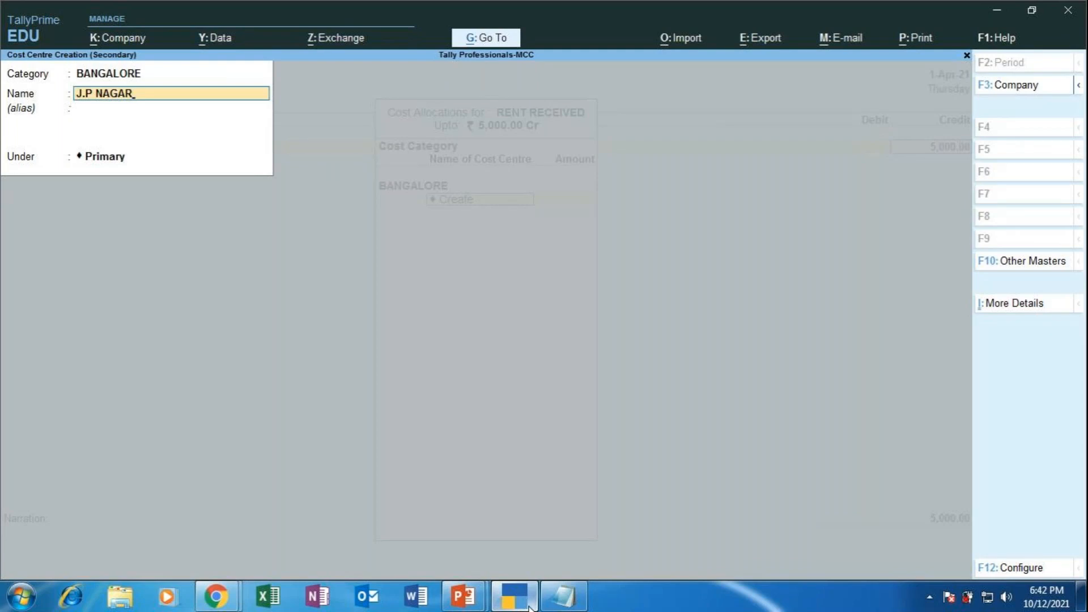
key("Return")
key("Return")
key("Return")
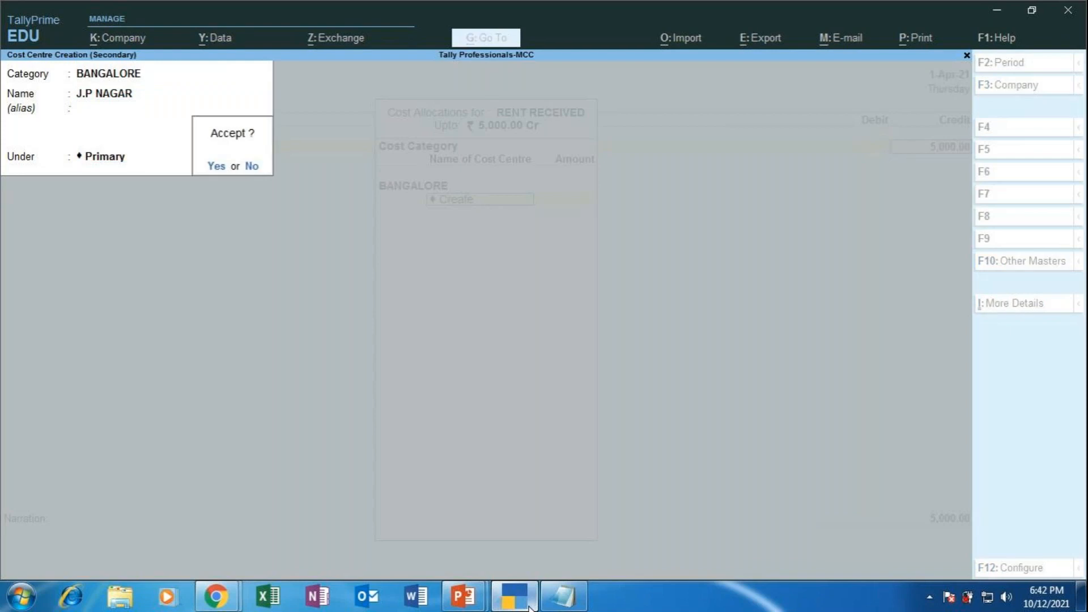
key("Return")
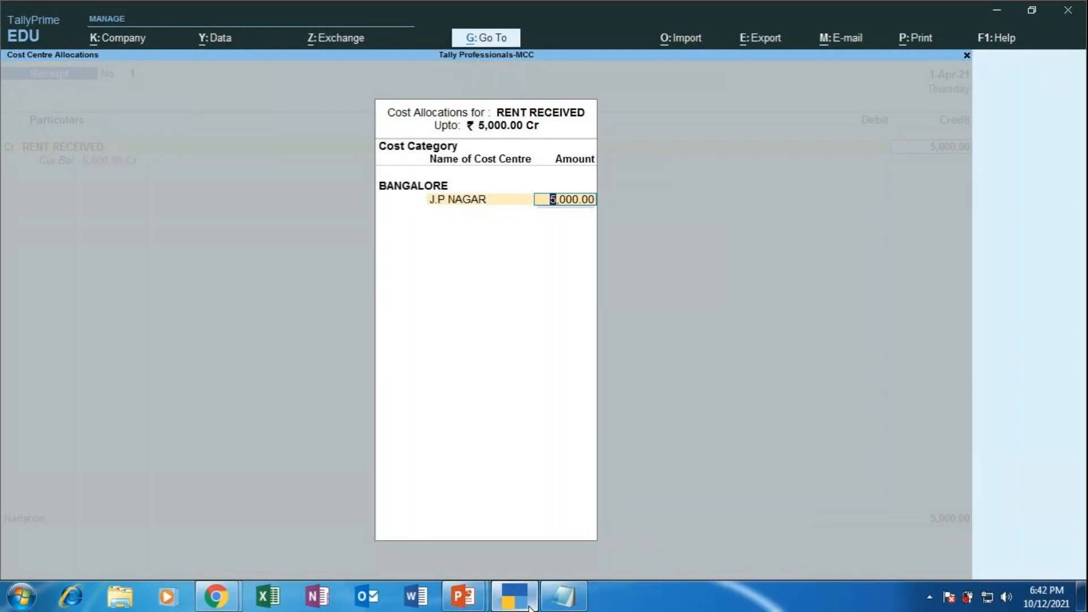
key("Return")
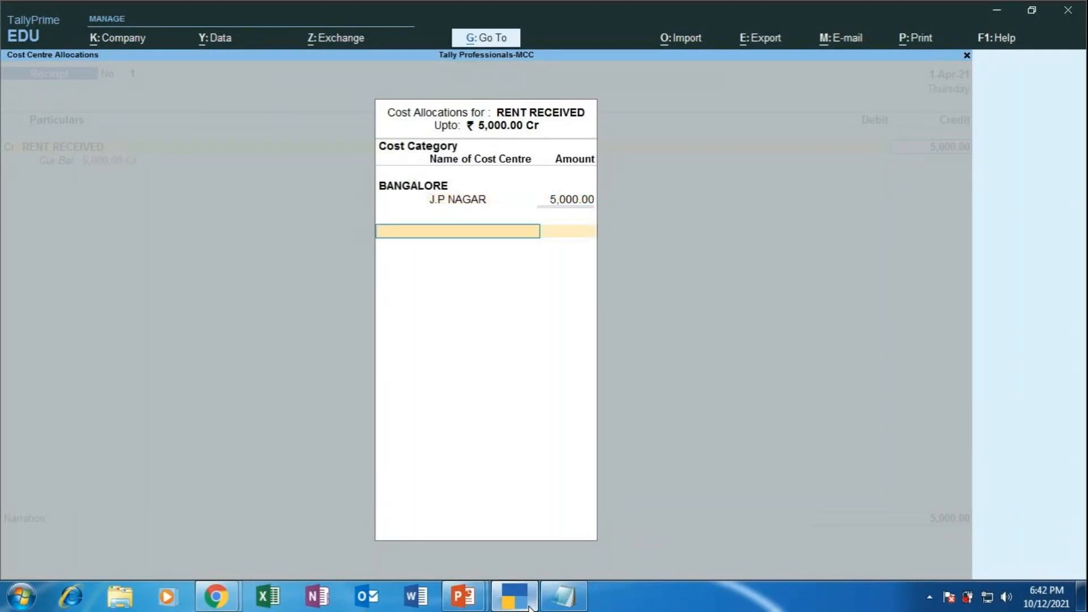
key("Return")
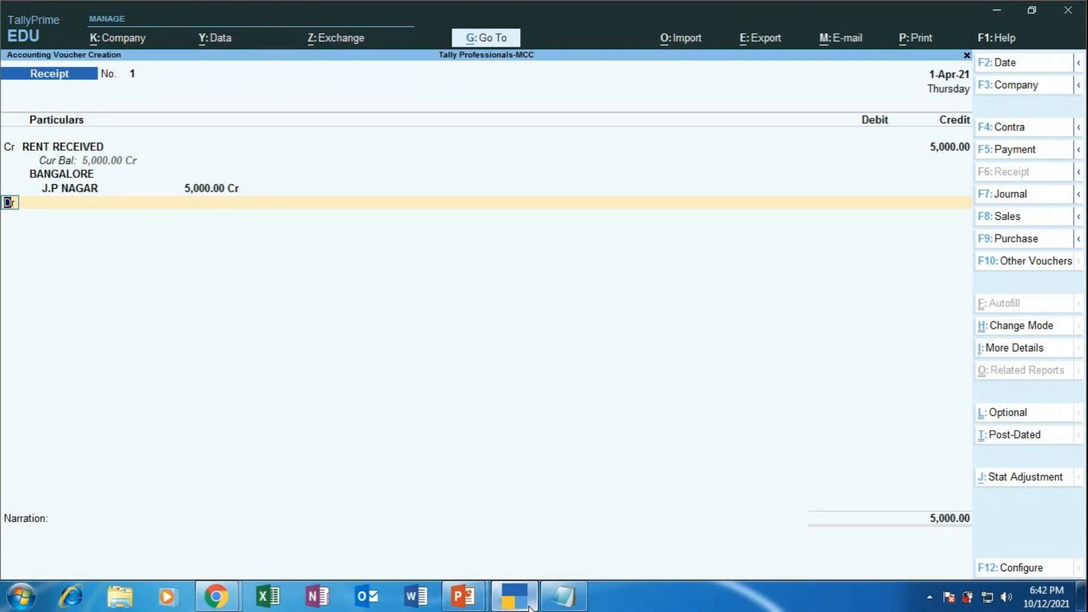
Step: Add a second credit line and create a ledger for it named COMMISSION RECEIVED under Indirect Incomes
type("cr")
key("Return")
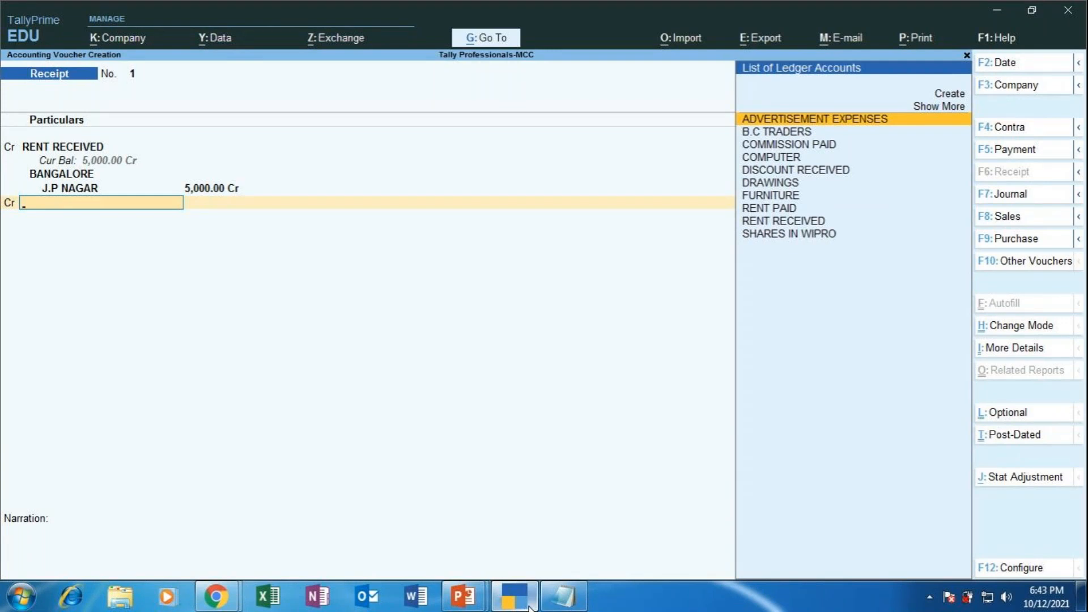
key("Up")
key("Up")
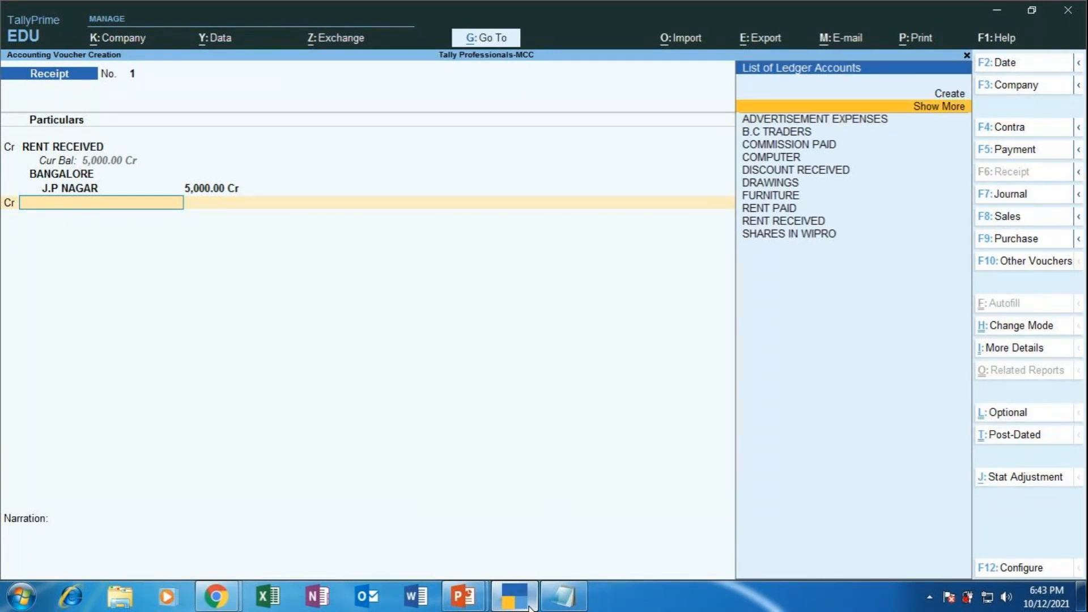
key("Return")
type("C")
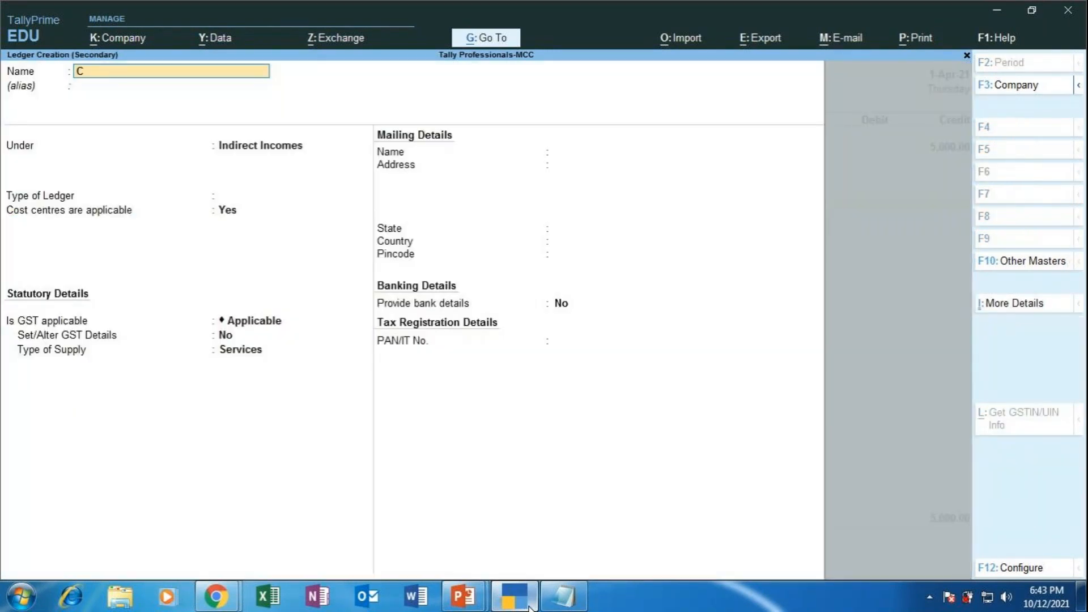
type("OMMISSION RECE")
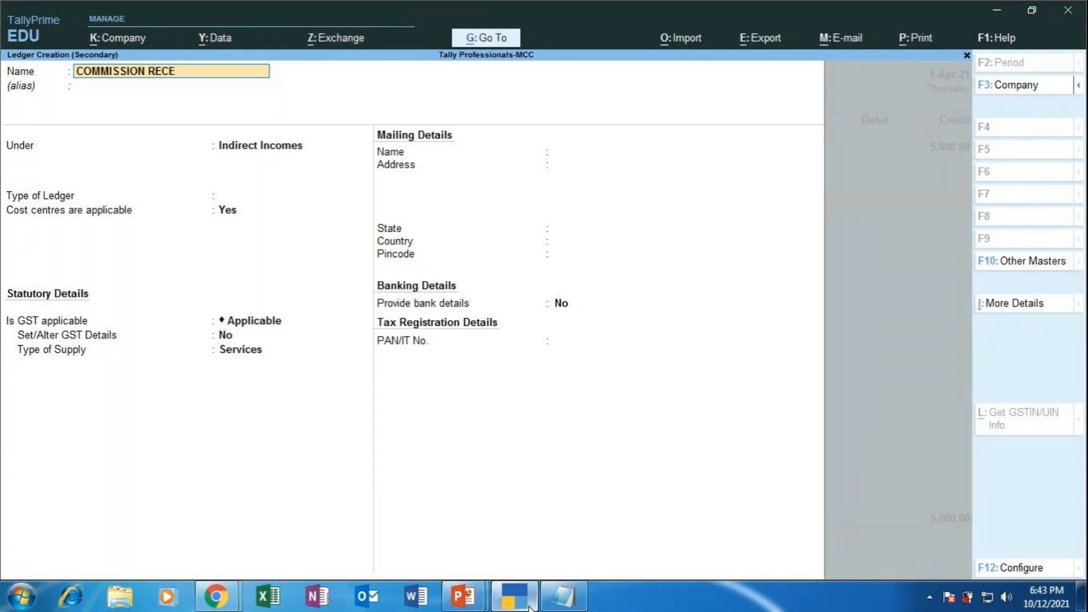
type("IVED")
key("Return")
key("Return")
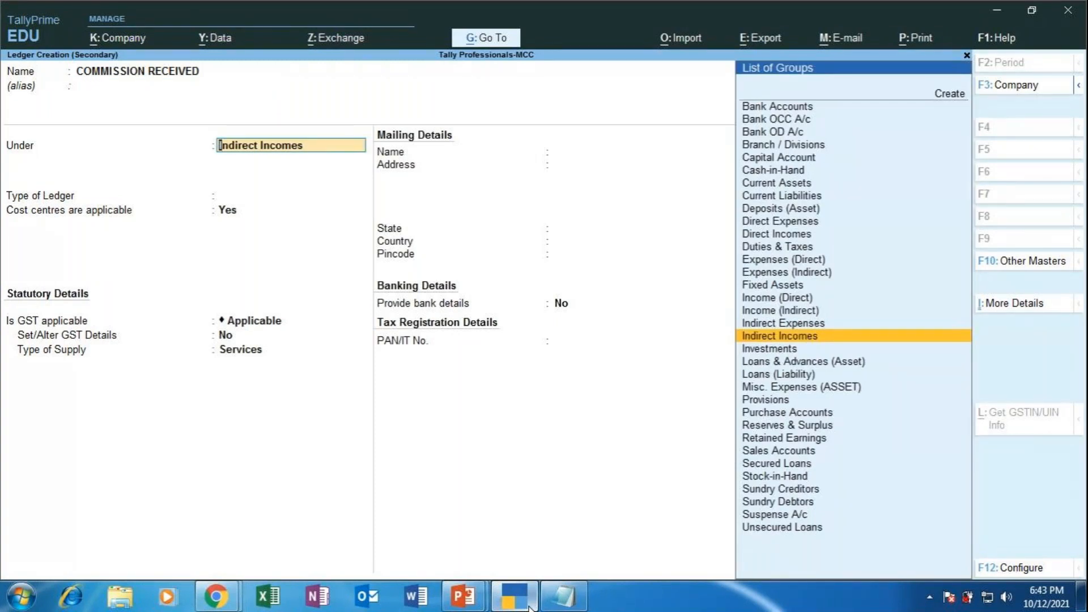
key("Return")
Step: Keep the commission ledger's type Not Applicable and cost centres Yes, set GST to Not Applicable, and save the ledger
key("Return")
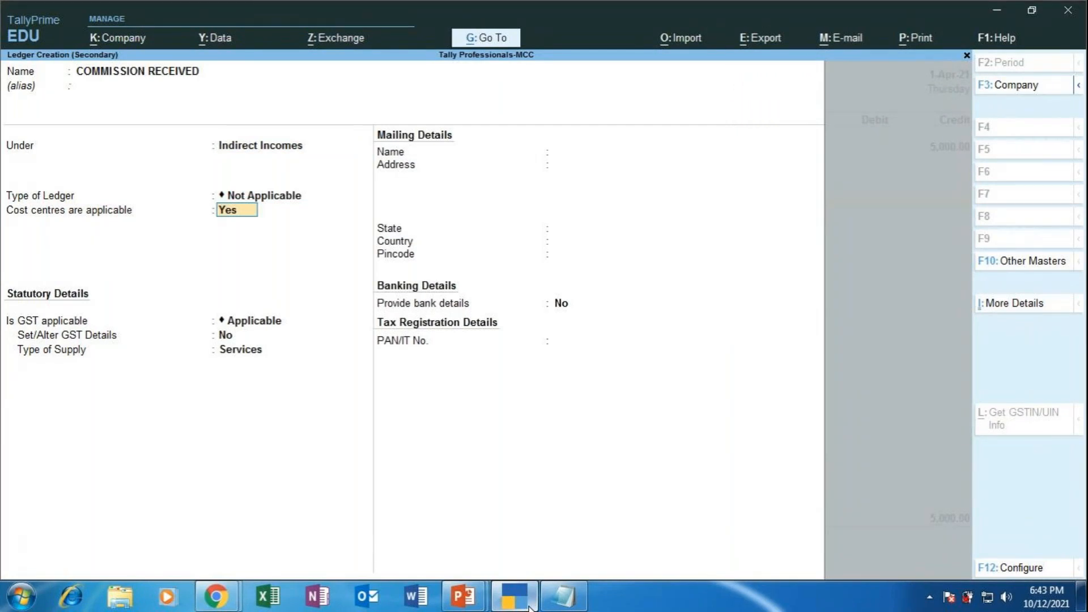
key("Return")
key("BackSpace")
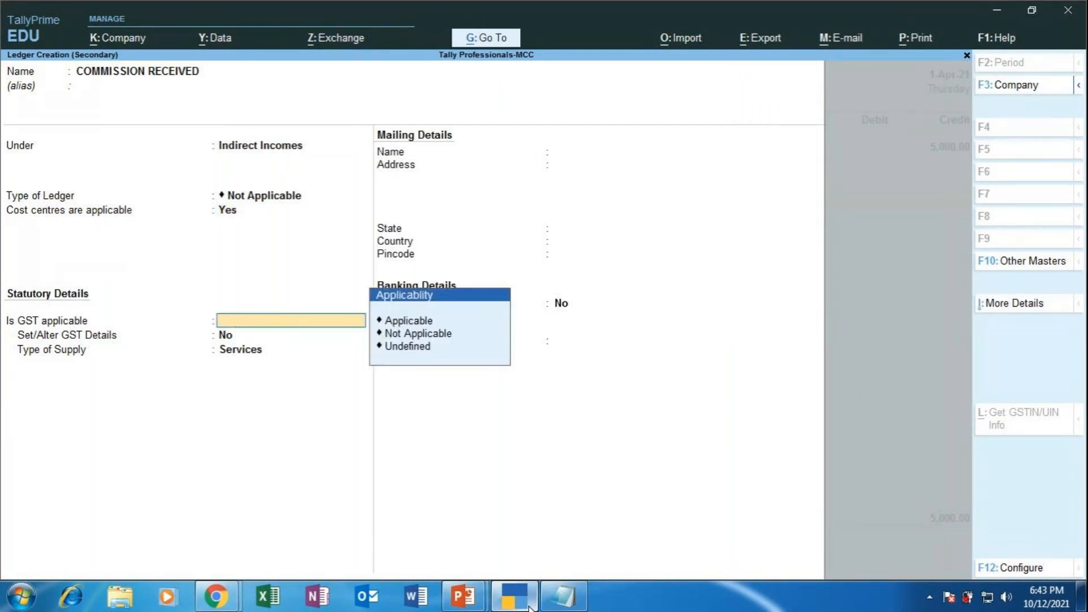
key("Down")
key("Down")
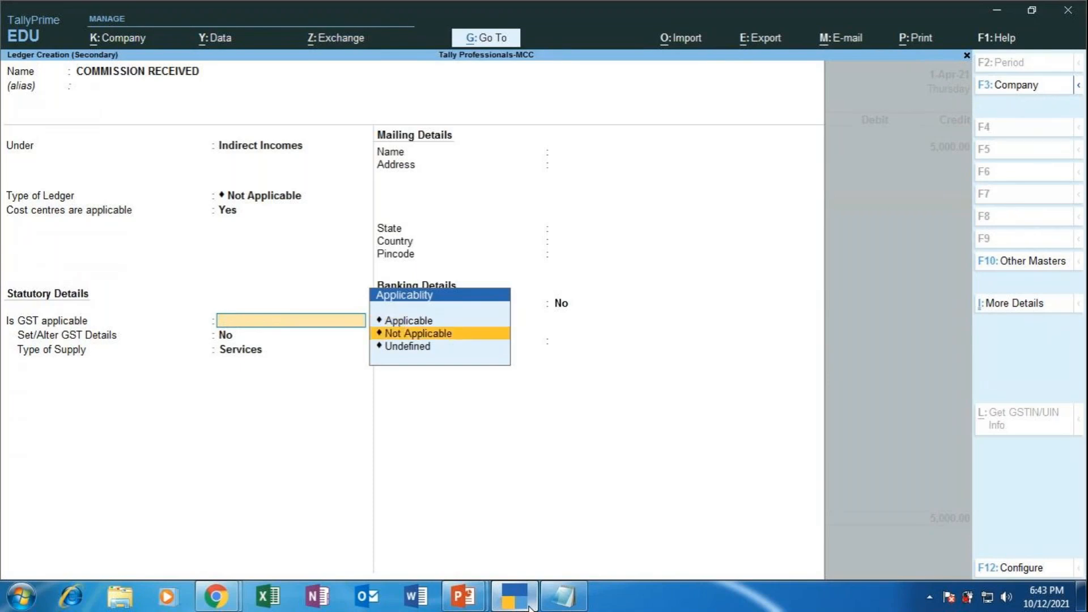
key("Return")
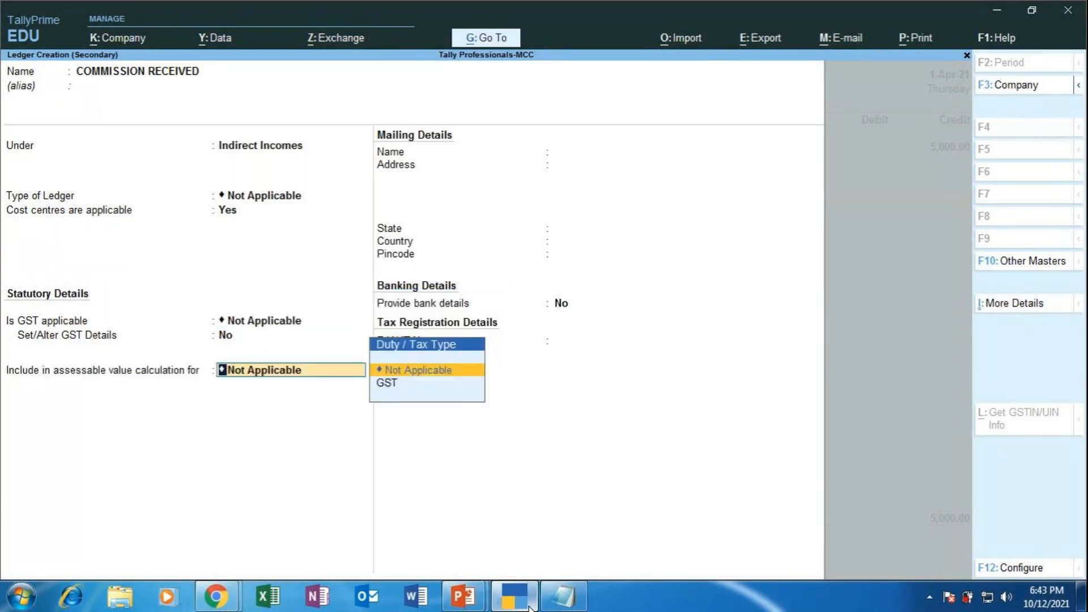
key("Return")
key("Return")
key("Return")
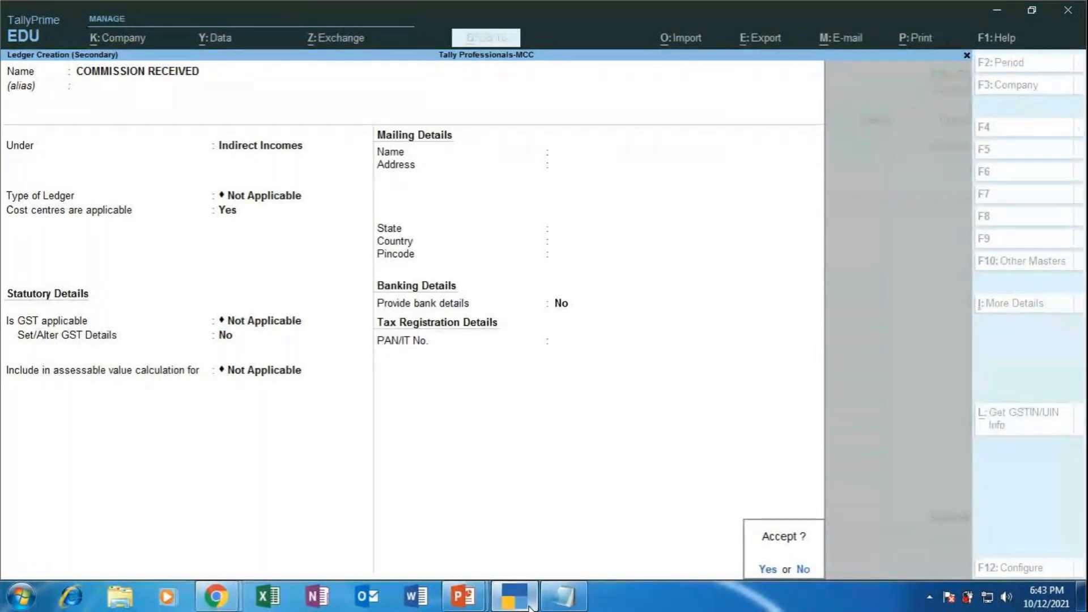
key("Return")
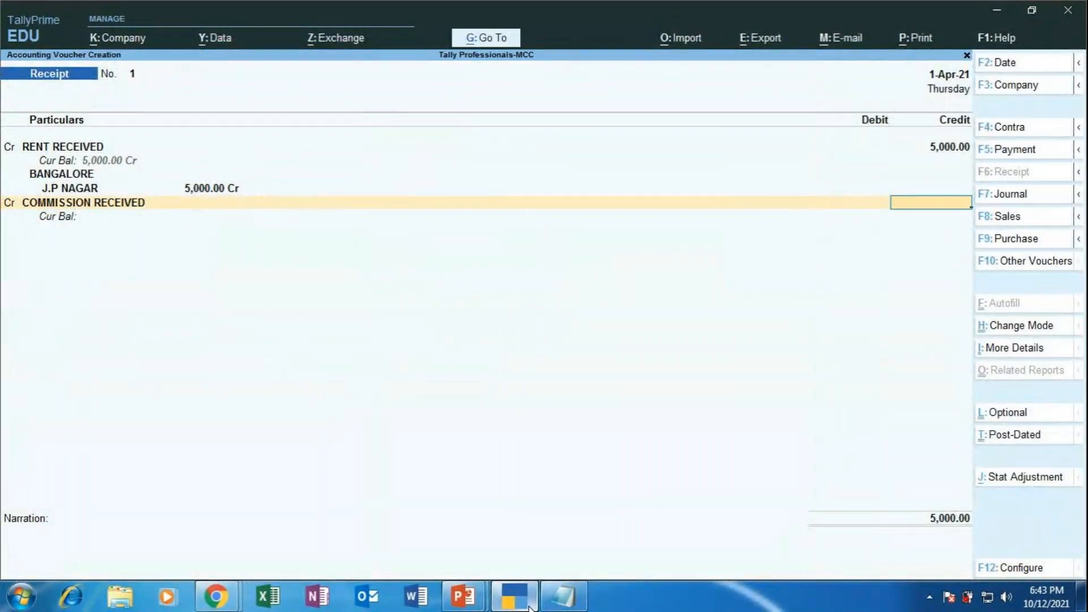
Step: Credit COMMISSION RECEIVED with 5000 and choose BANGALORE as the cost category for its allocation
type("5000")
key("Return")
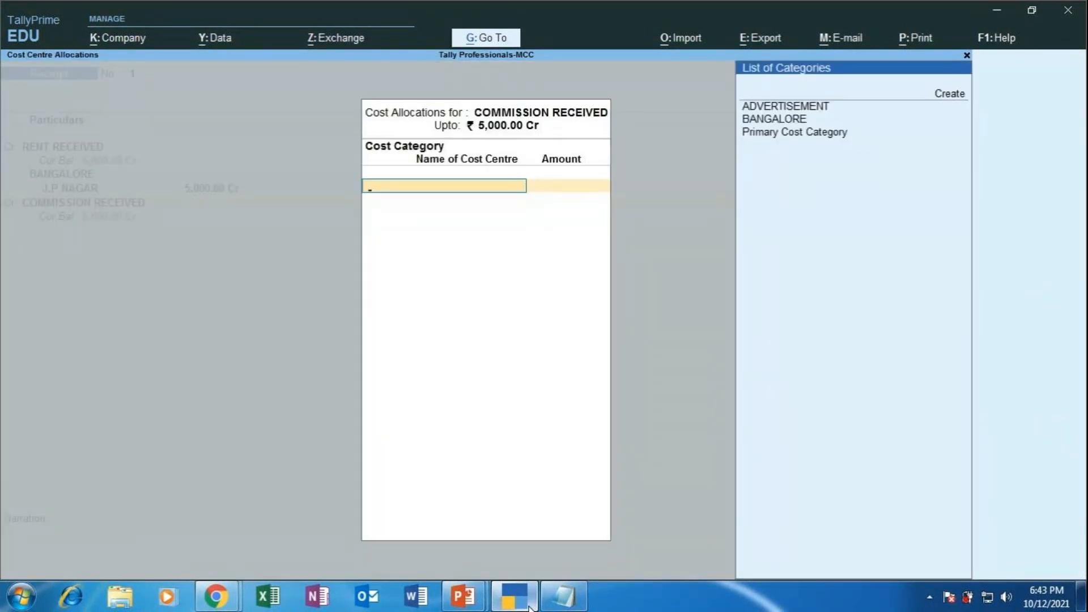
key("Down")
key("Down")
key("Return")
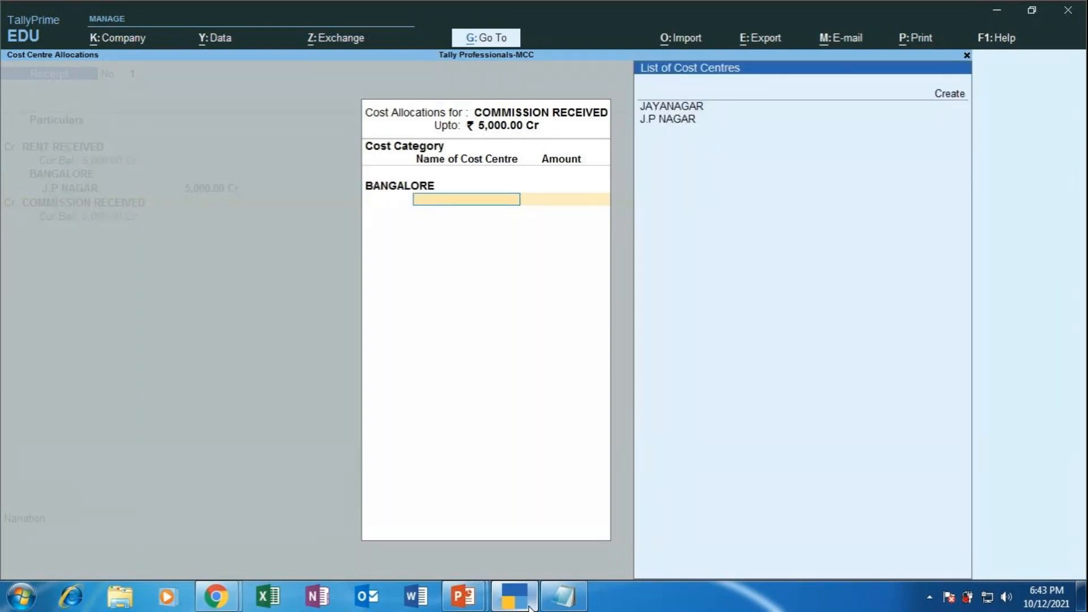
Step: Allocate the full 5,000.00 commission to the J.P NAGAR cost centre and close the allocation
key("Down")
key("Down")
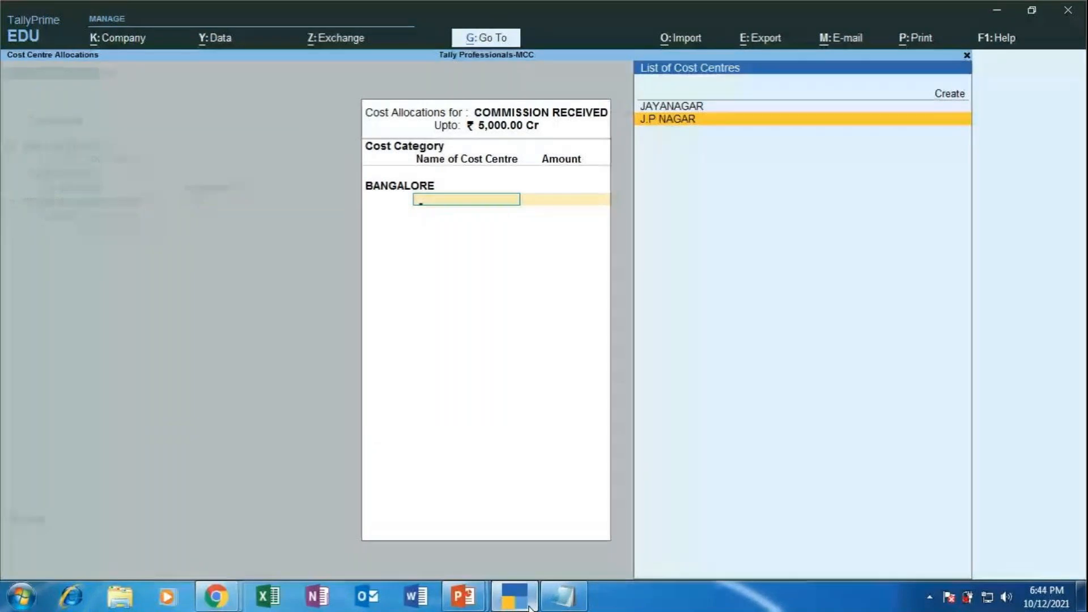
key("Return")
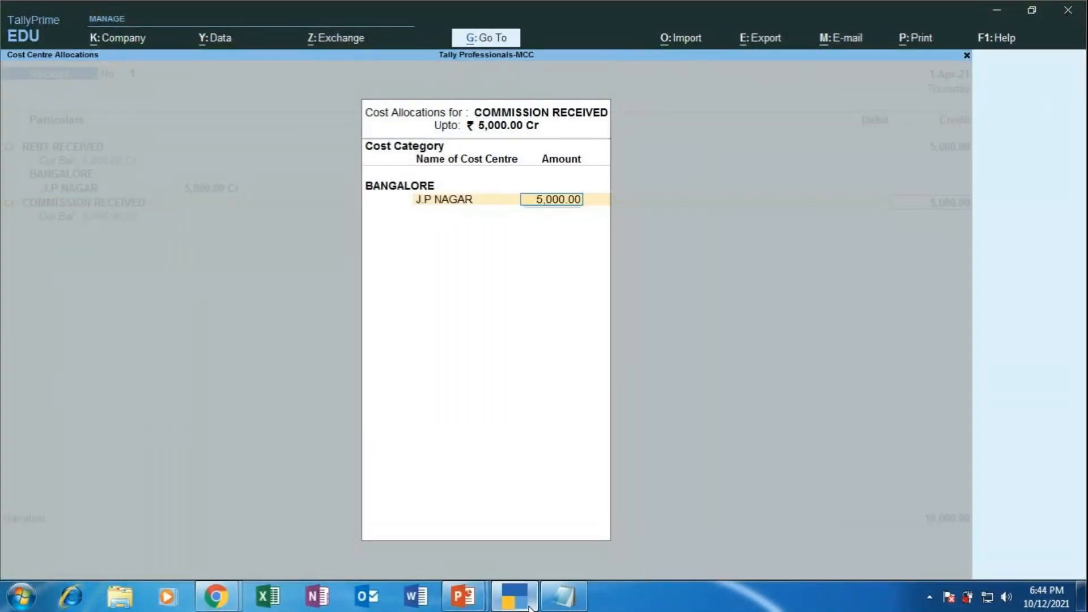
key("Return")
key("Return")
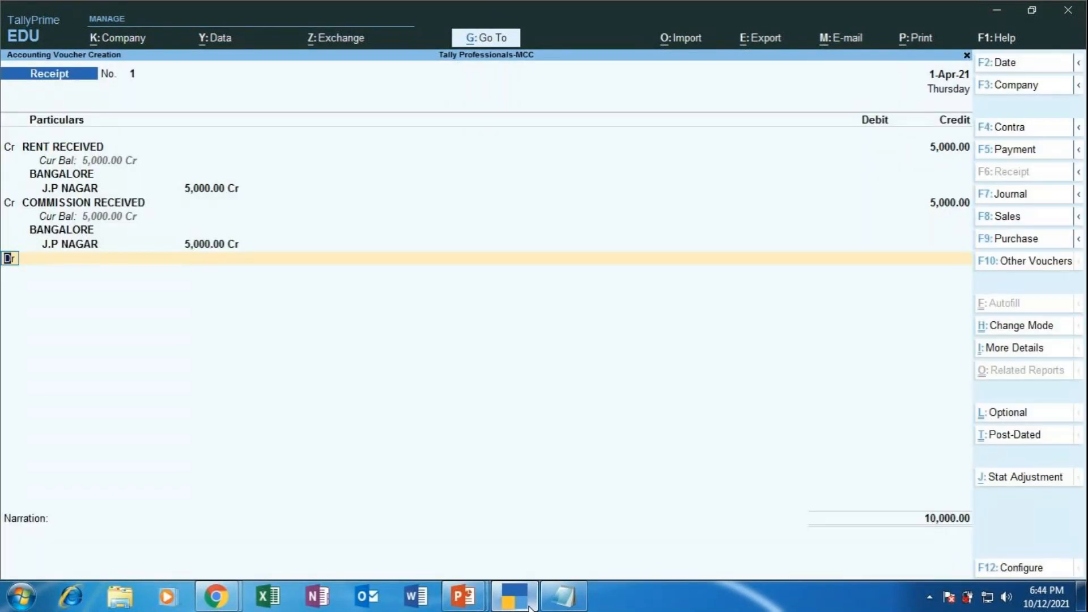
Step: Debit Cash with 10,000.00 to balance the receipt voucher
type("cash")
key("Return")
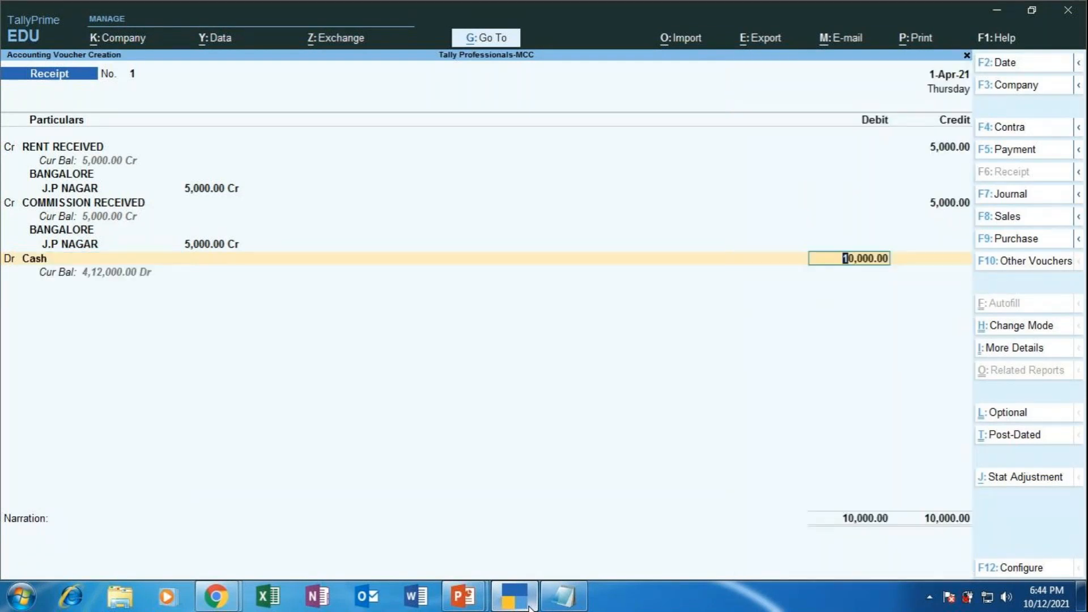
key("Return")
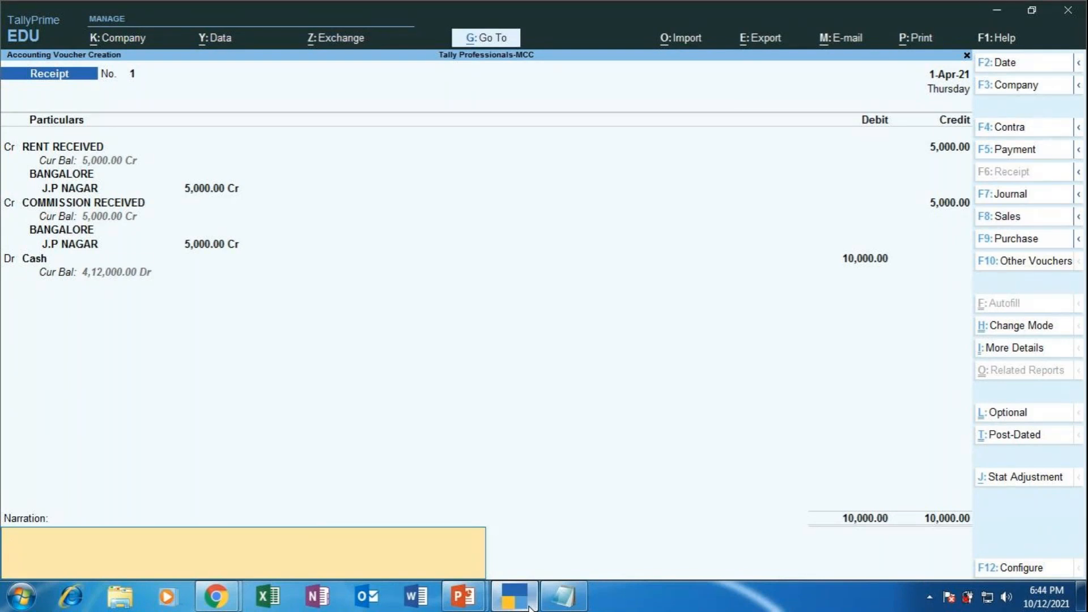
Step: Enter the narration BEING RENT AND COMMISSION RECEIVED FOR J.P NAGAR BRANCH and save the receipt voucher
type("BEING RENT AND CO")
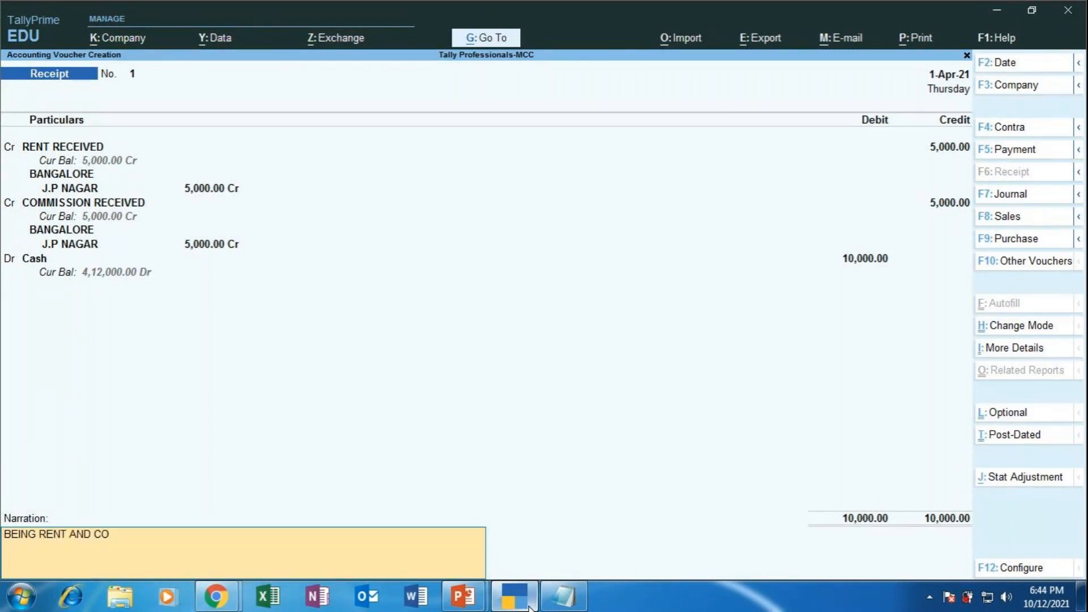
type("MMISSION RECEIVED FOR J.P NAGAR BRAN")
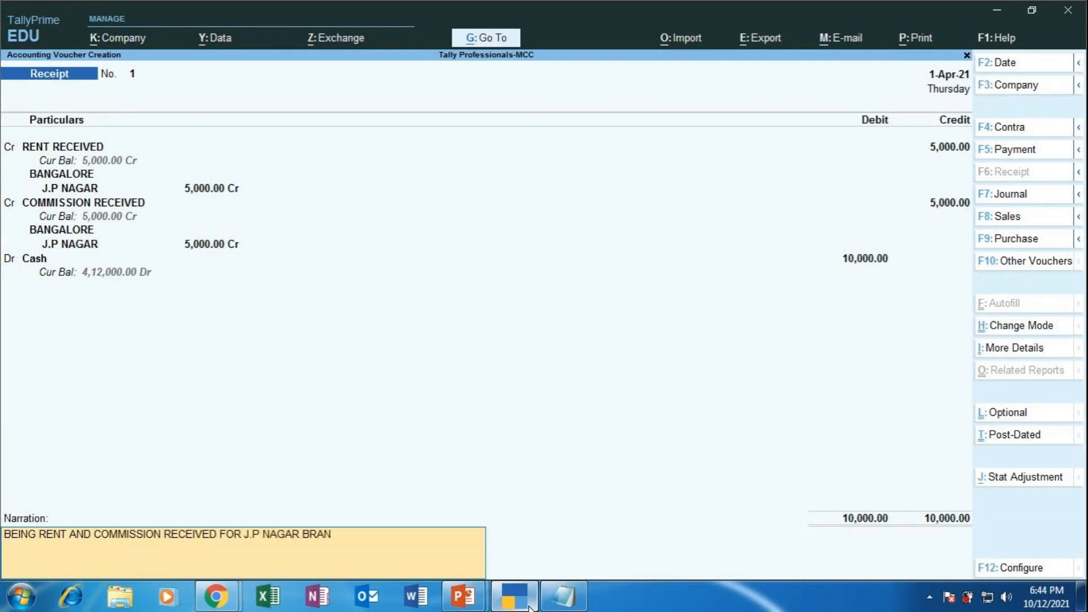
type("CH")
key("Return")
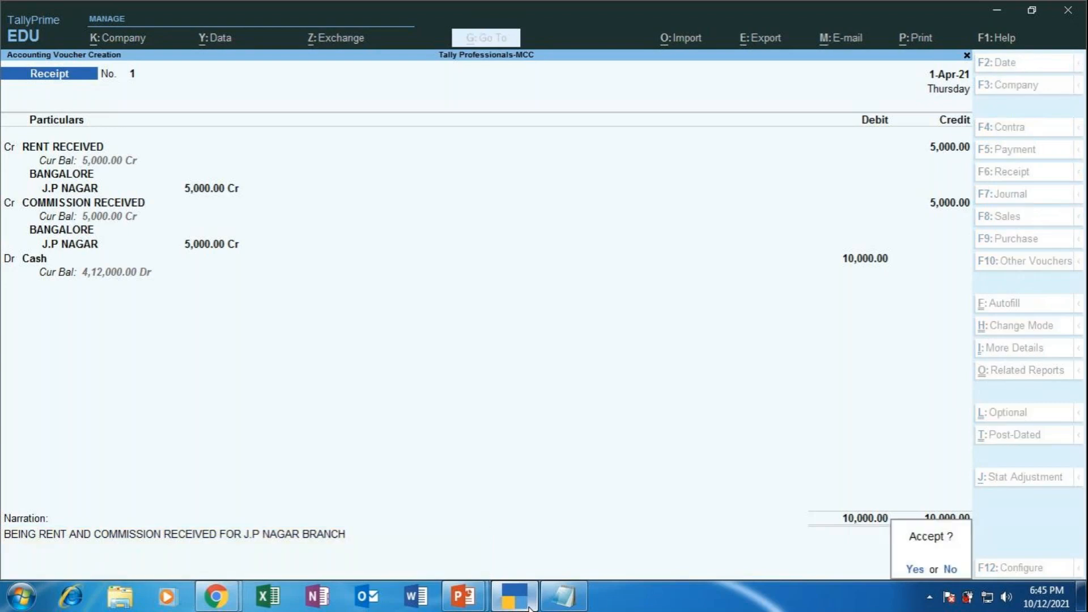
key("Return")
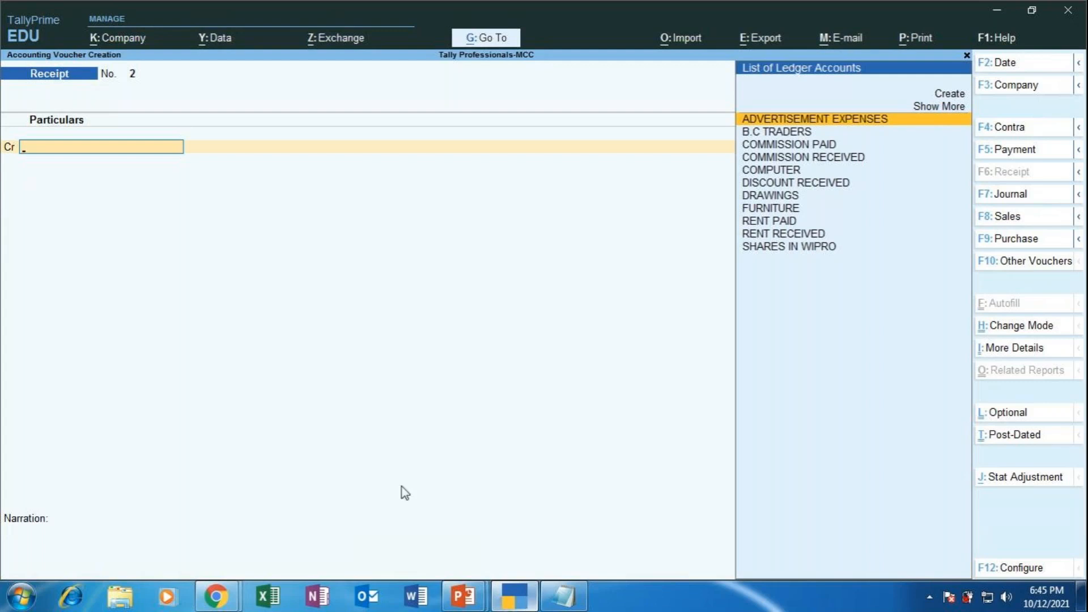
Step: Switch to the GoToMeeting window in Chrome, read the latest question in the chat, and close the chat
left_click(221, 606)
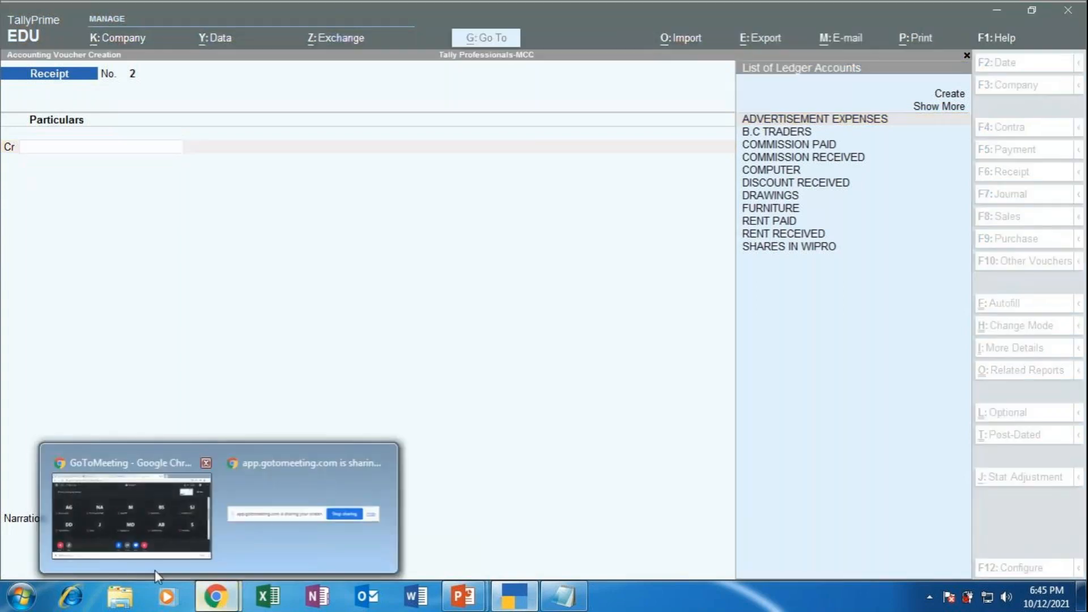
left_click(149, 521)
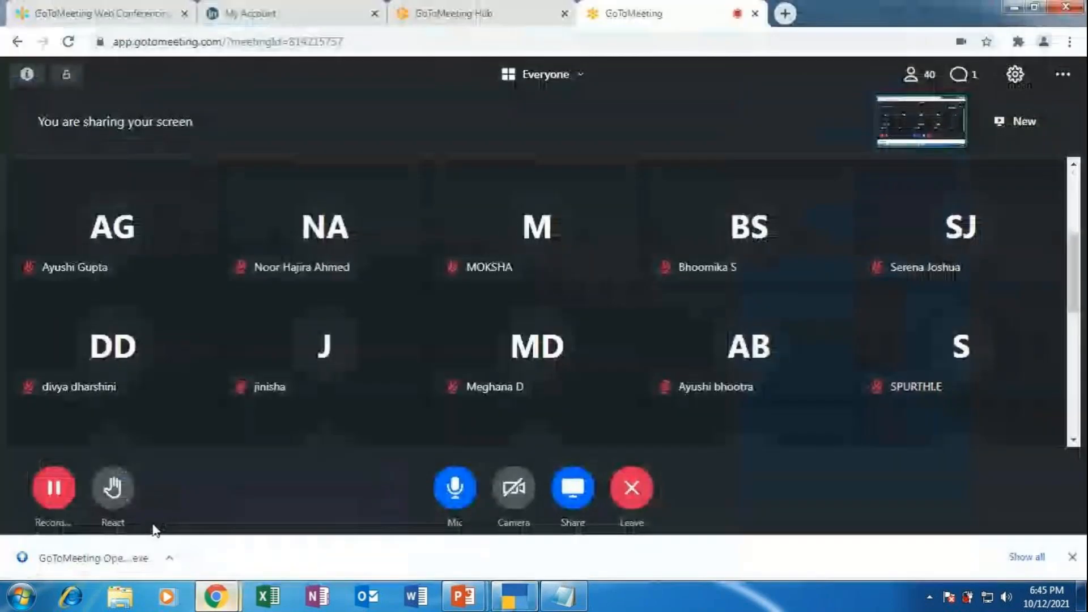
left_click(968, 79)
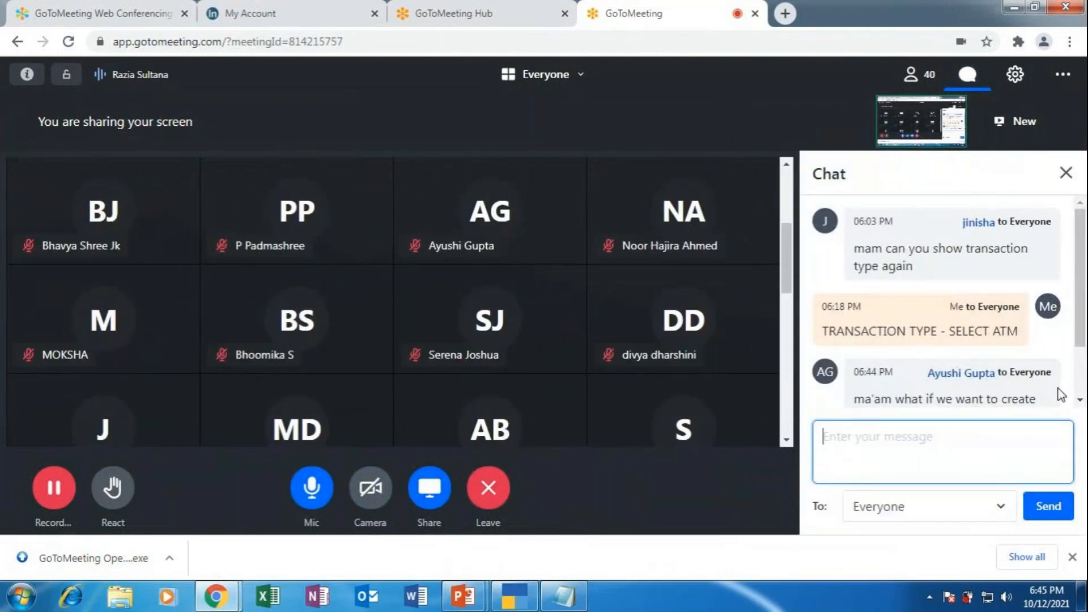
scroll(1060, 394, "down", 2)
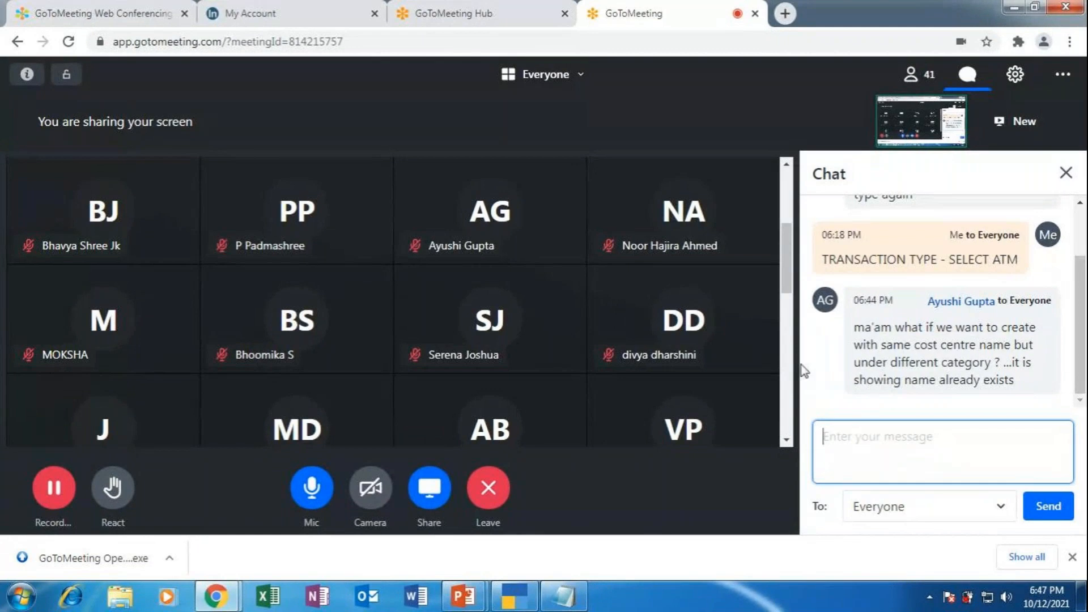
left_click(1066, 173)
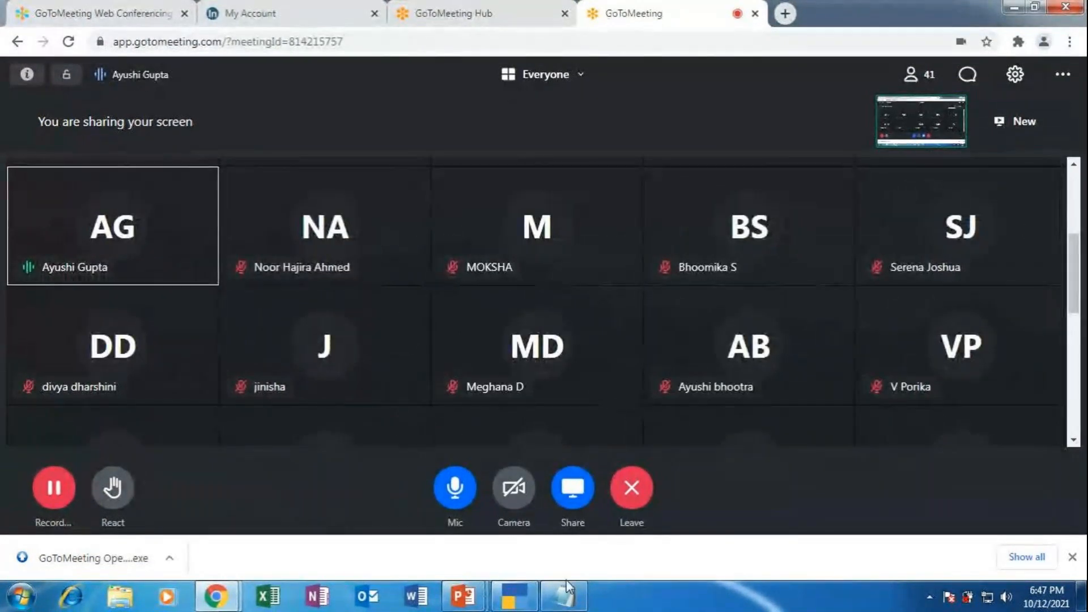
Step: Switch to the MAPR presentation in PowerPoint and show the receipt voucher practical exercises as a slide show
left_click(513, 598)
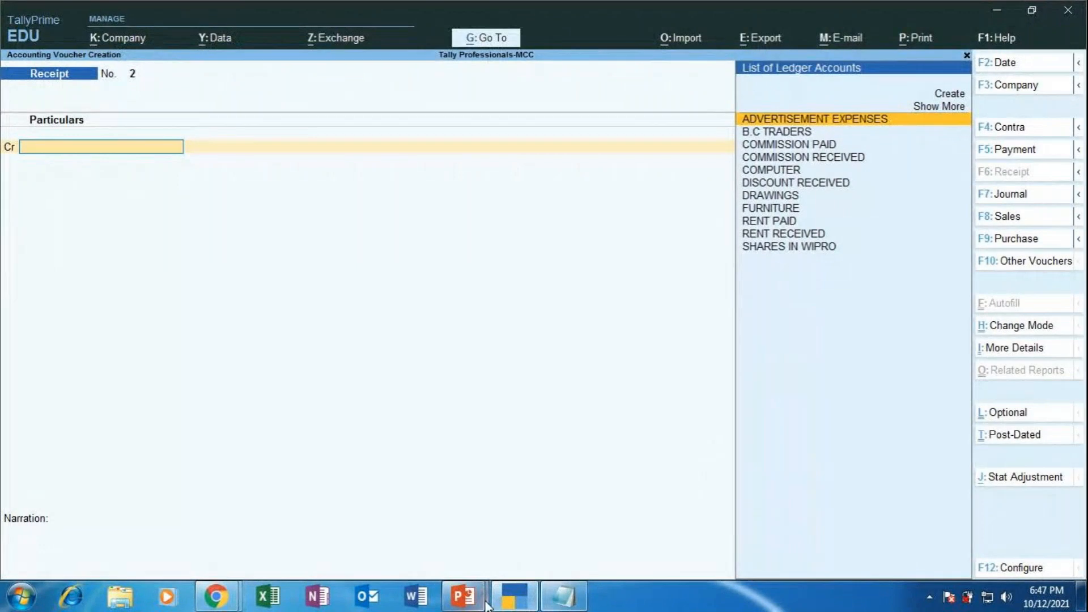
left_click(468, 605)
left_click(586, 517)
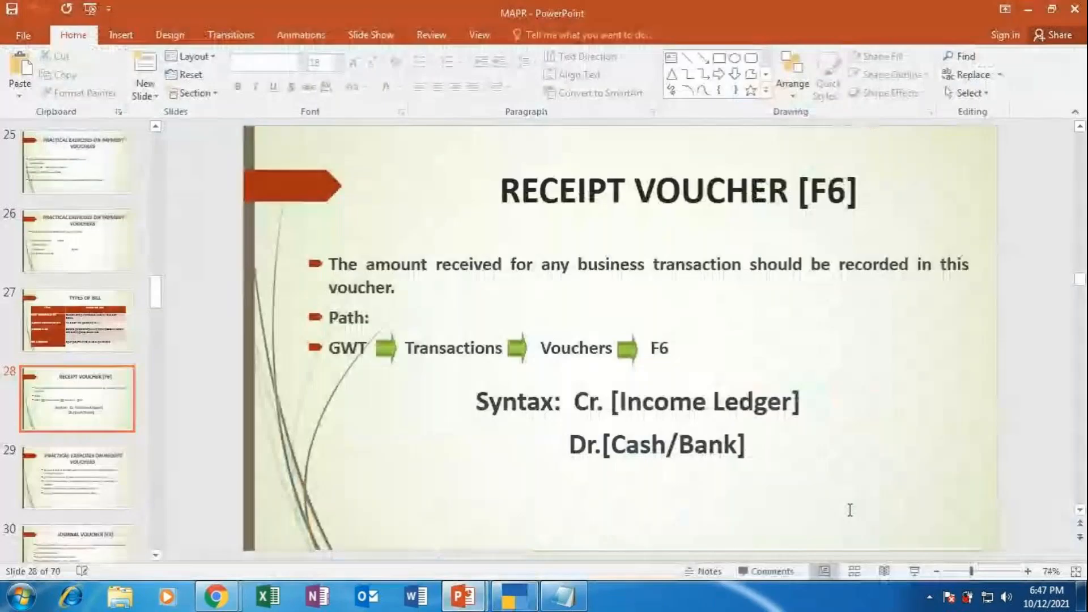
left_click(914, 572)
left_click(916, 579)
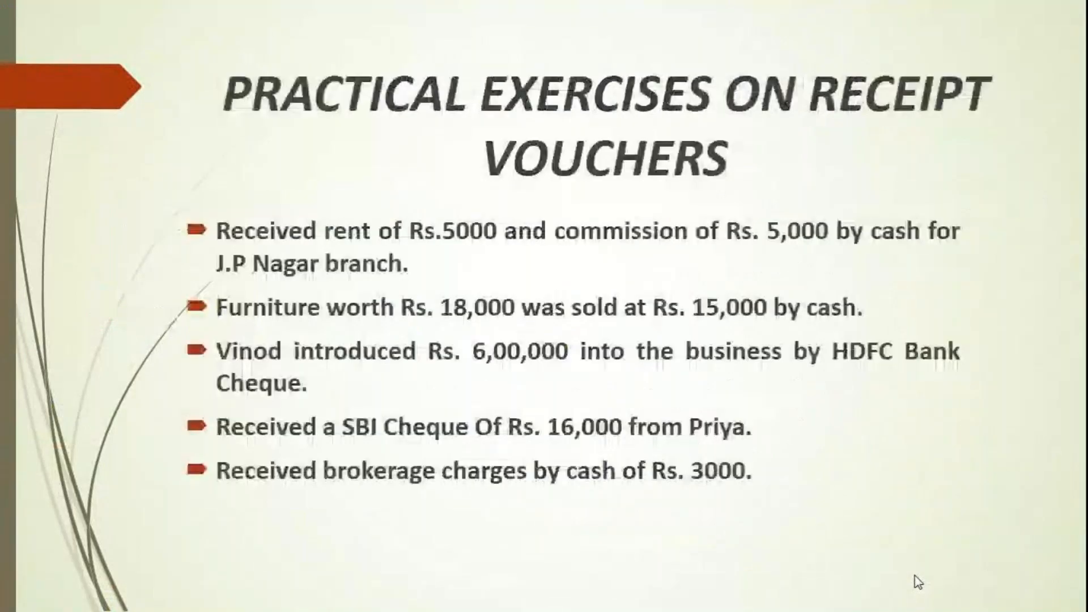
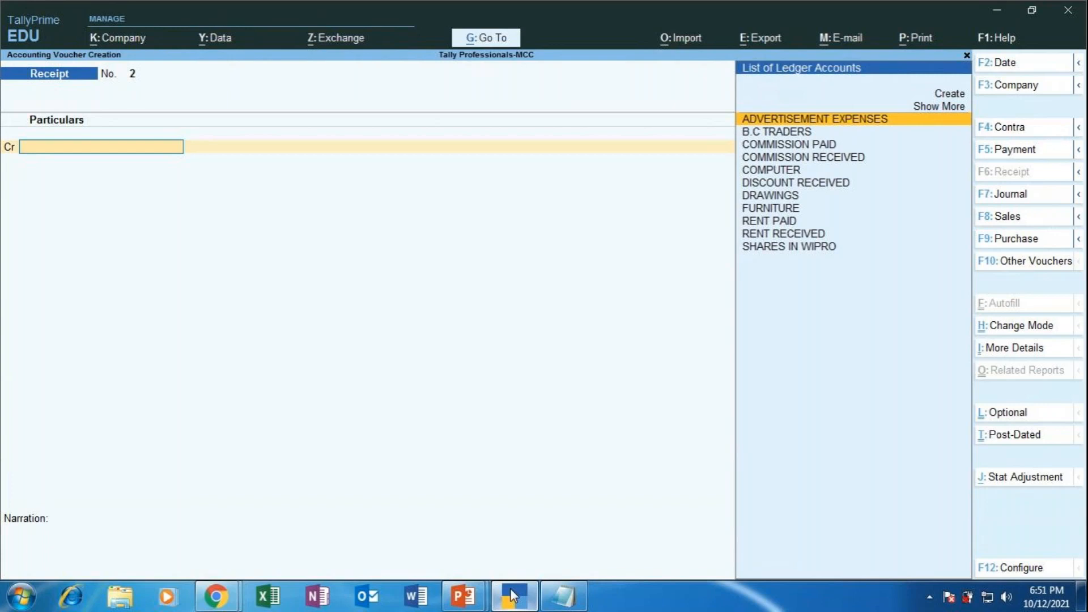
Step: Credit FURNITURE with 18000 in the new TallyPrime receipt voucher and open a debit line below it
key("Down")
key("Down")
key("Down")
key("Down")
key("Down")
key("Down")
key("Down")
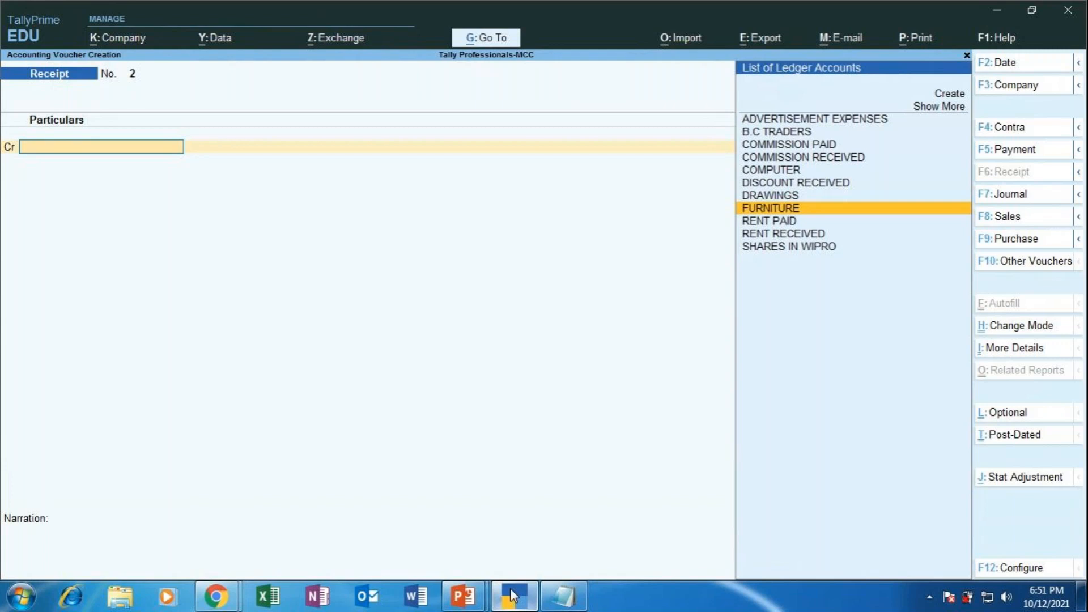
key("Return")
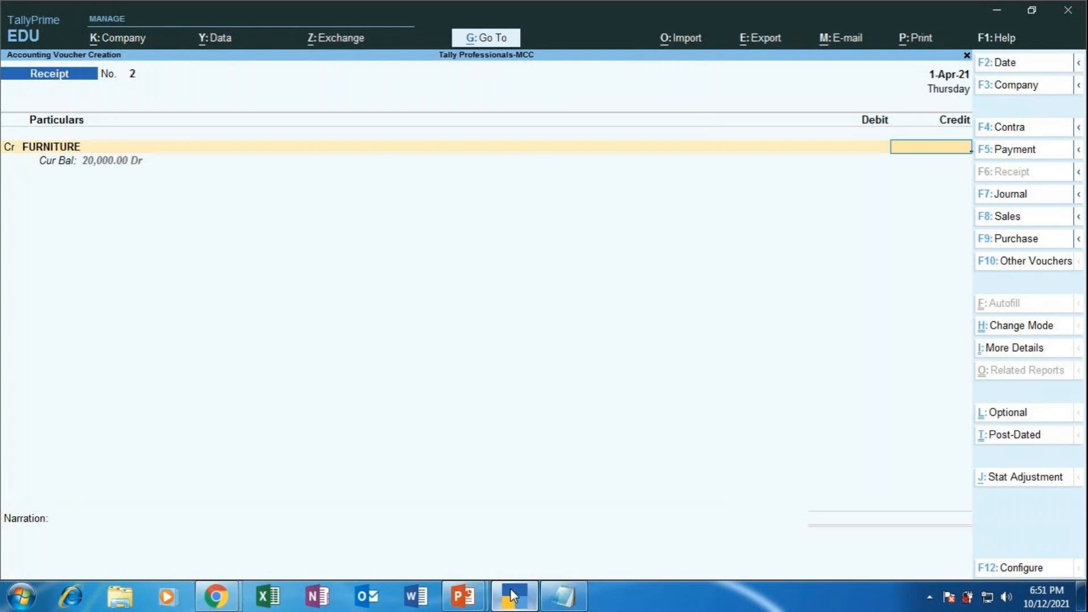
type("18000")
key("Return")
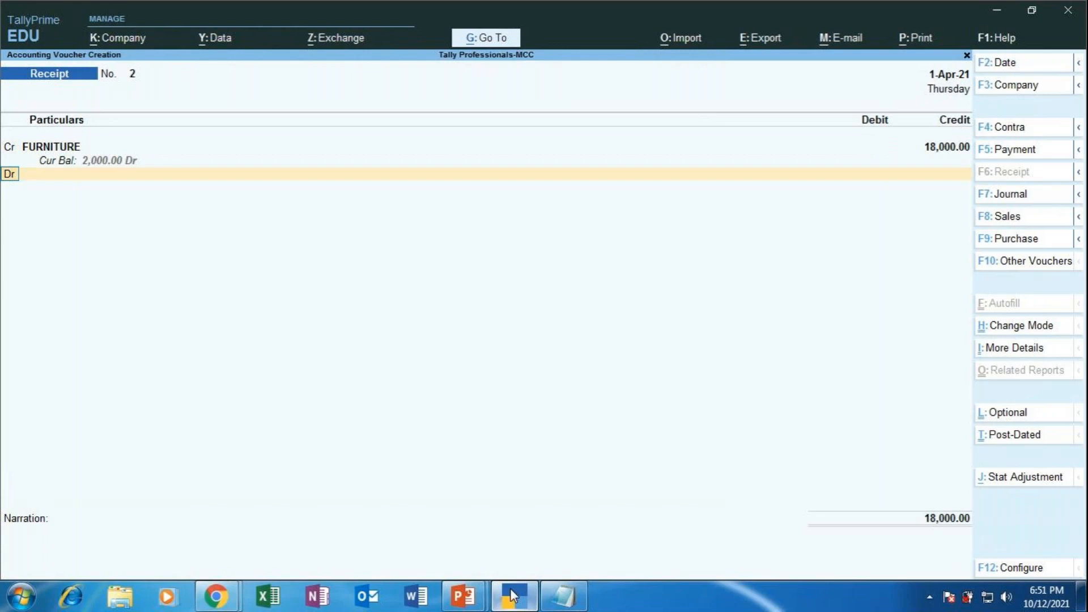
key("Return")
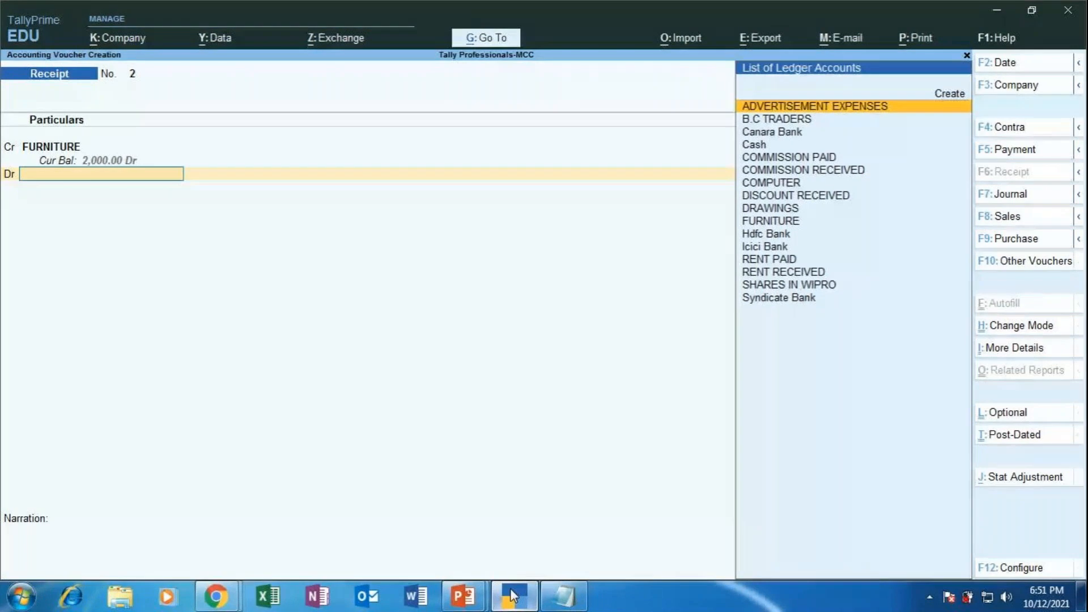
Step: Create the ledger LOSS ON SALE under Indirect Expenses from the voucher's debit line, with the ledger type Not Applicable
key("Up")
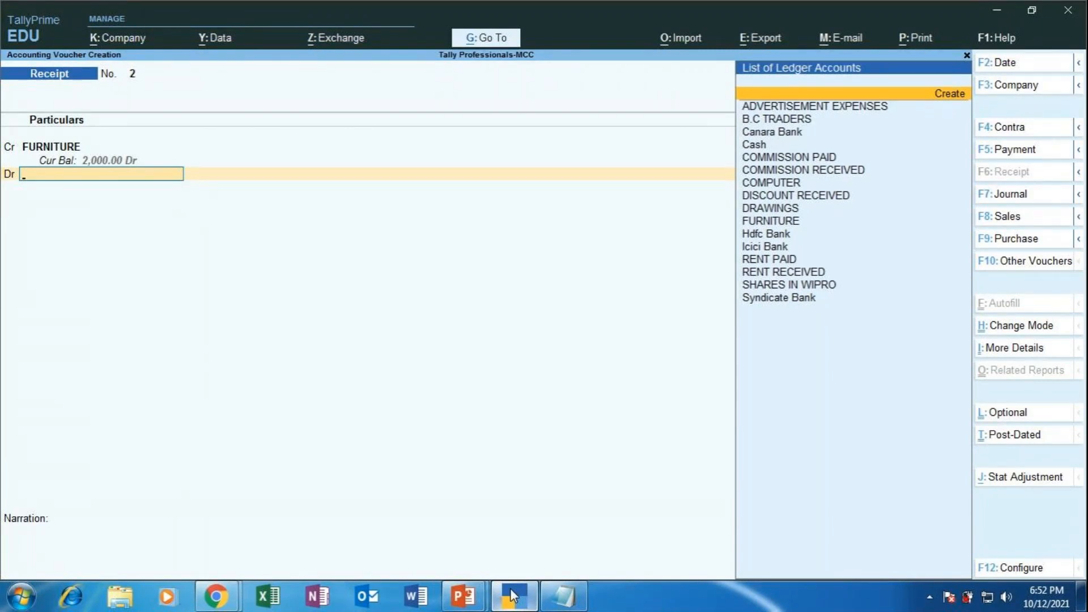
key("alt+c")
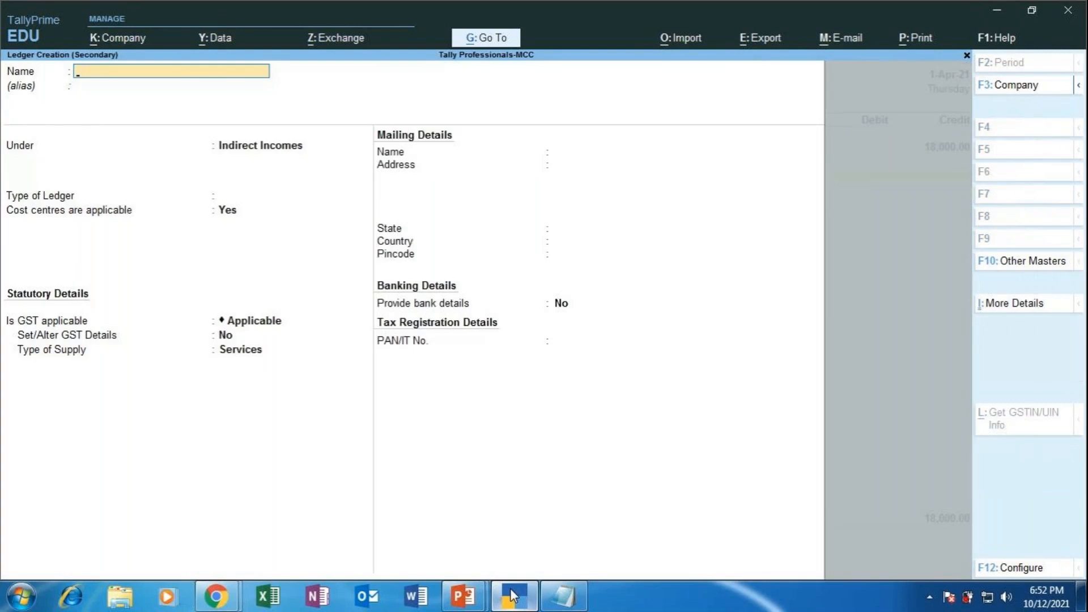
type("LOSS ON SALE")
key("Return")
key("Return")
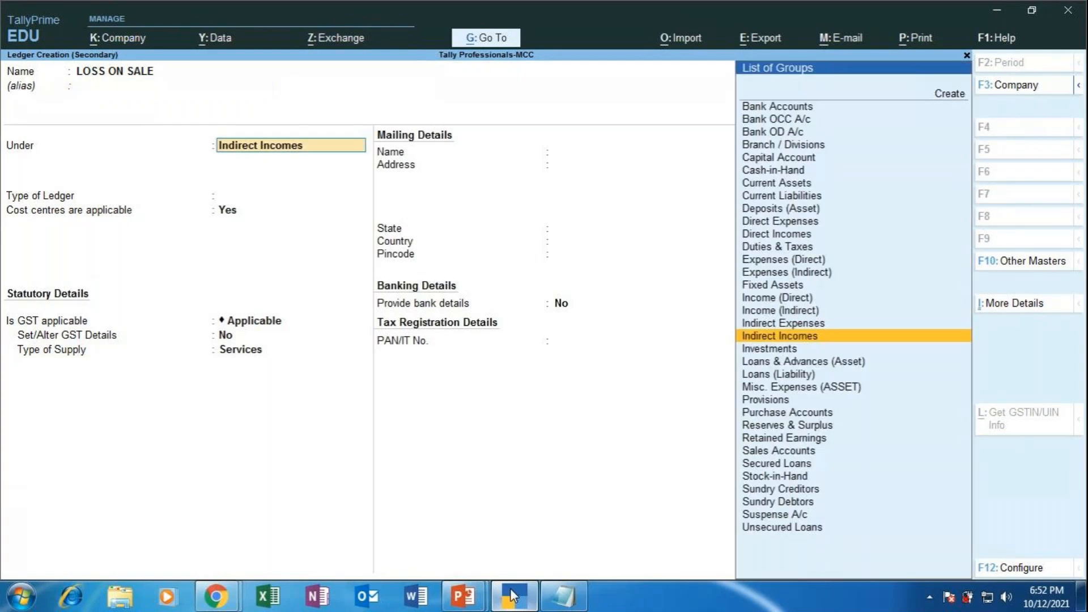
type("INDI")
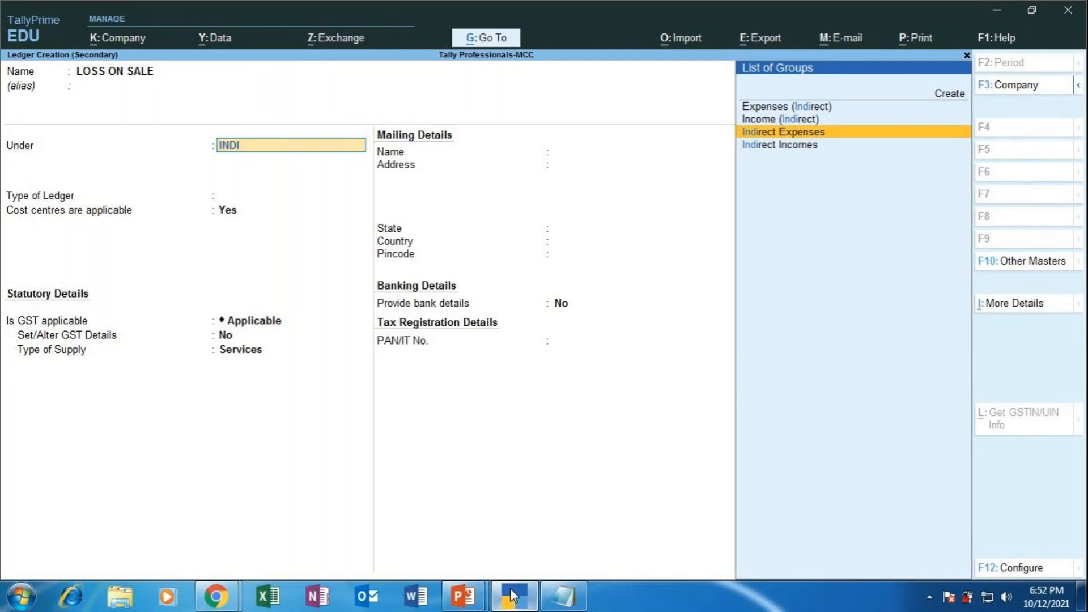
key("Return")
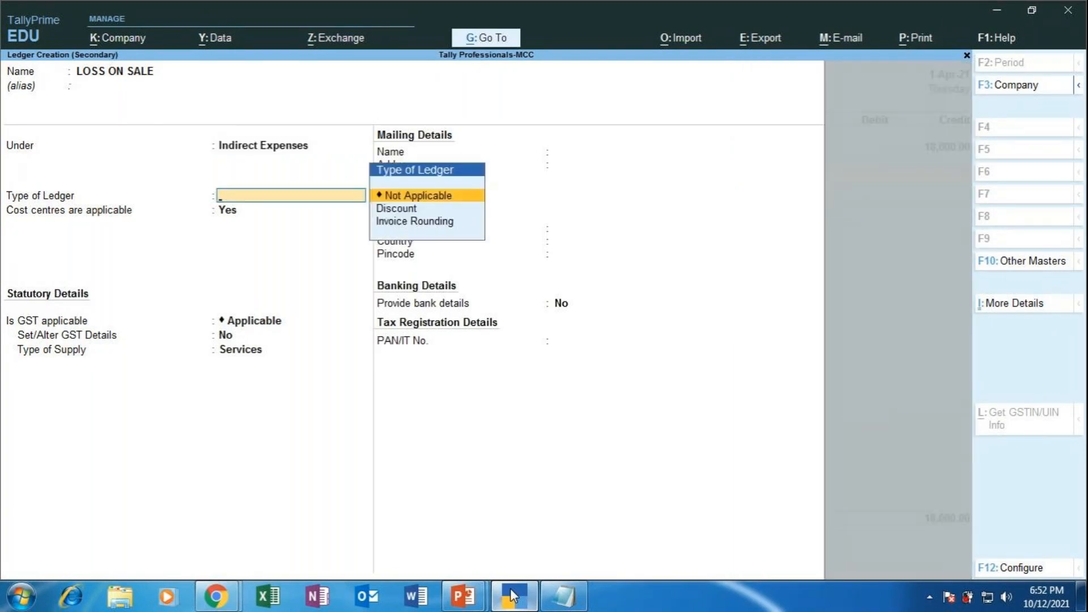
key("Return")
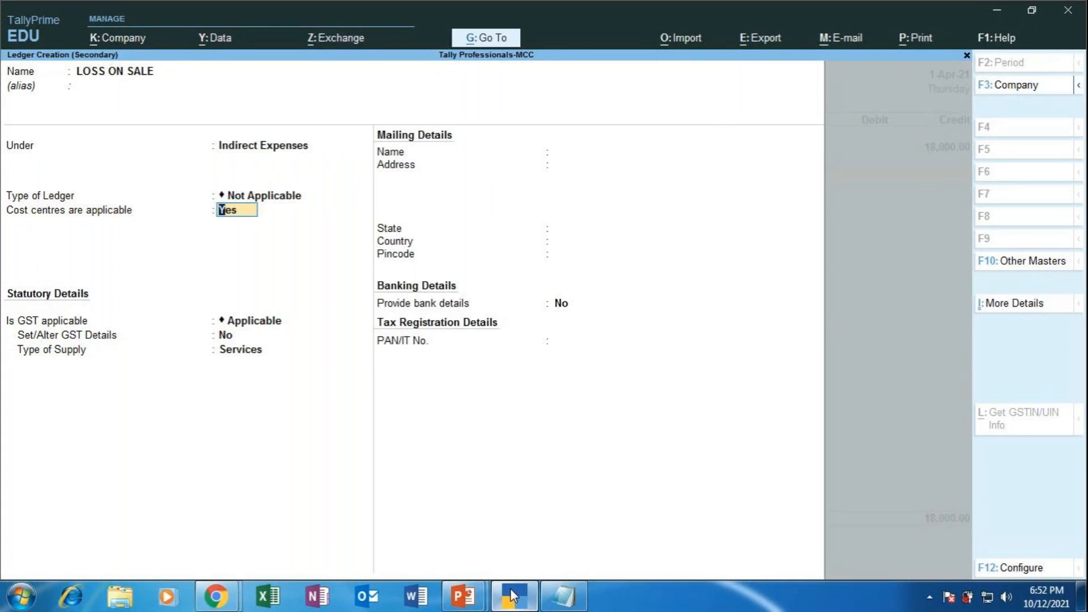
Step: Switch to the MAPR presentation in PowerPoint, review the furniture sale exercise as a slide show, and return to TallyPrime
left_click(463, 595)
left_click(549, 517)
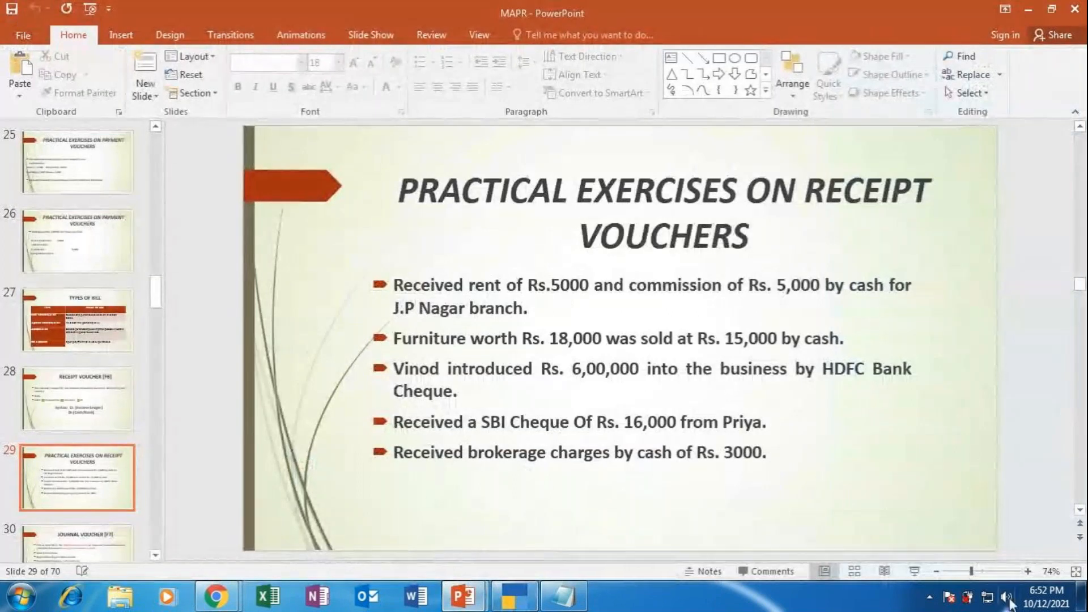
left_click(914, 571)
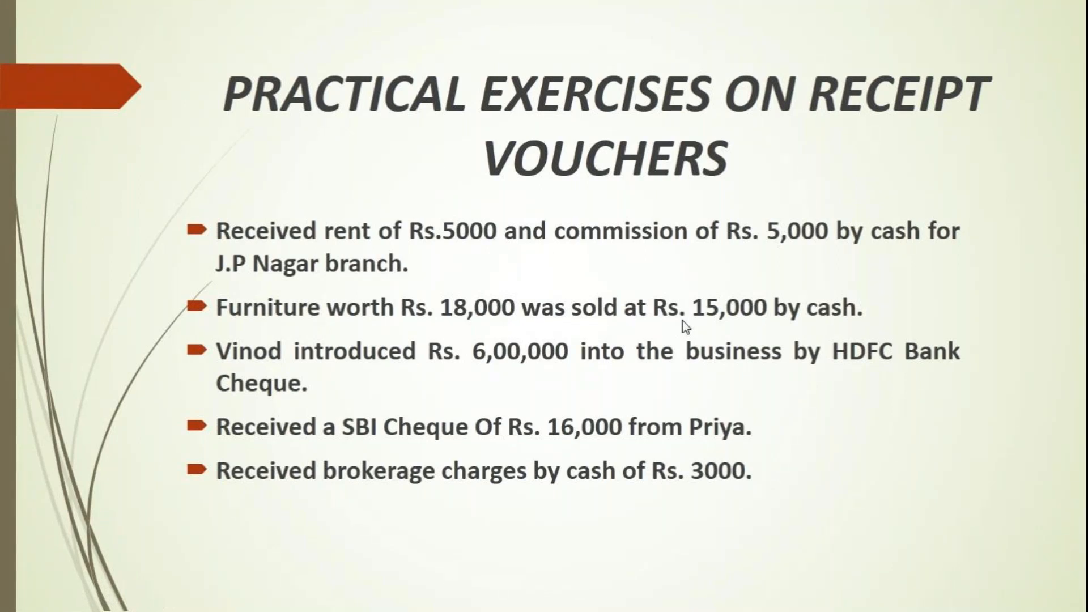
key("Escape")
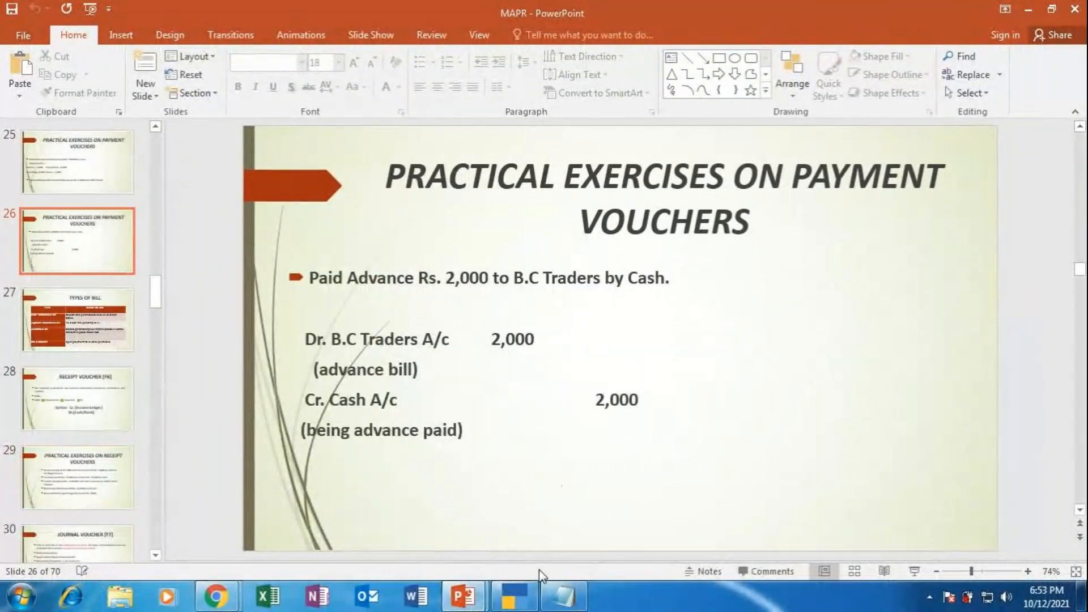
left_click(514, 596)
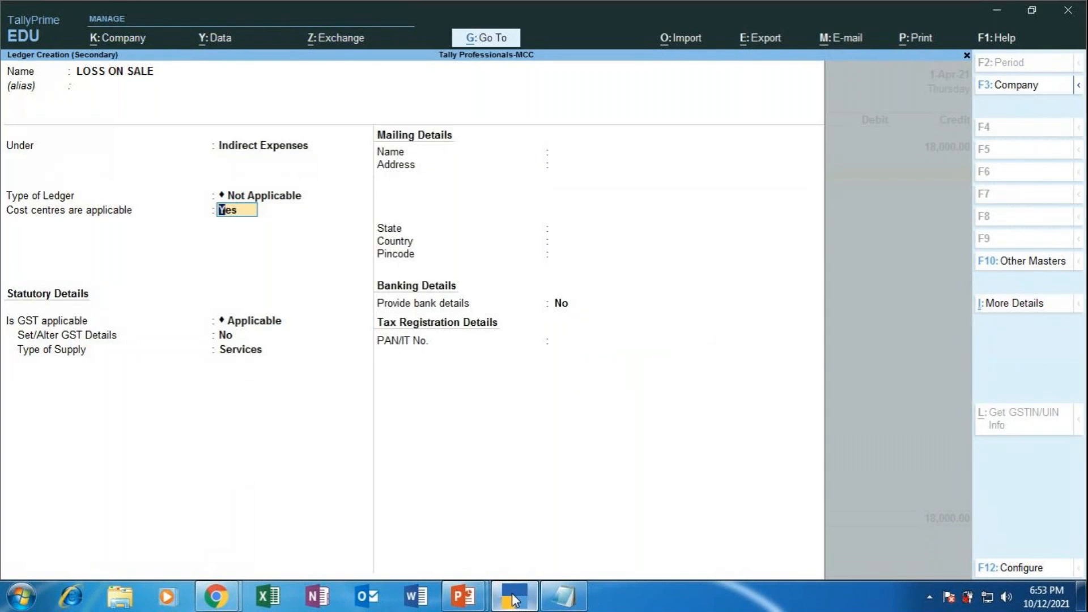
Step: Set cost centres to No and GST to Not Applicable for the LOSS ON SALE ledger, and save it
type("NO")
key("Return")
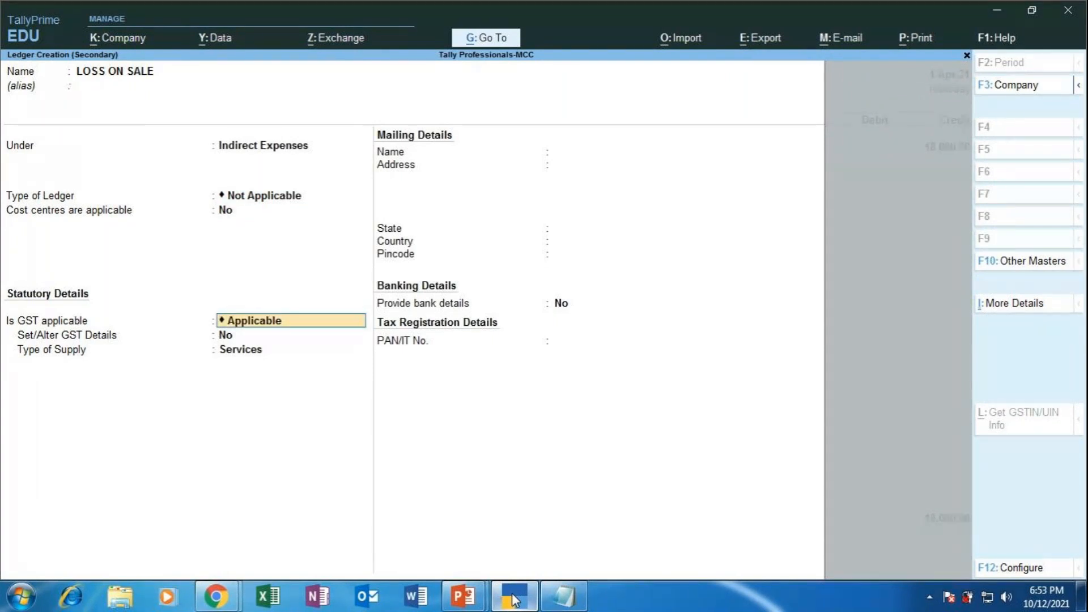
key("BackSpace")
key("Down")
key("Down")
key("Return")
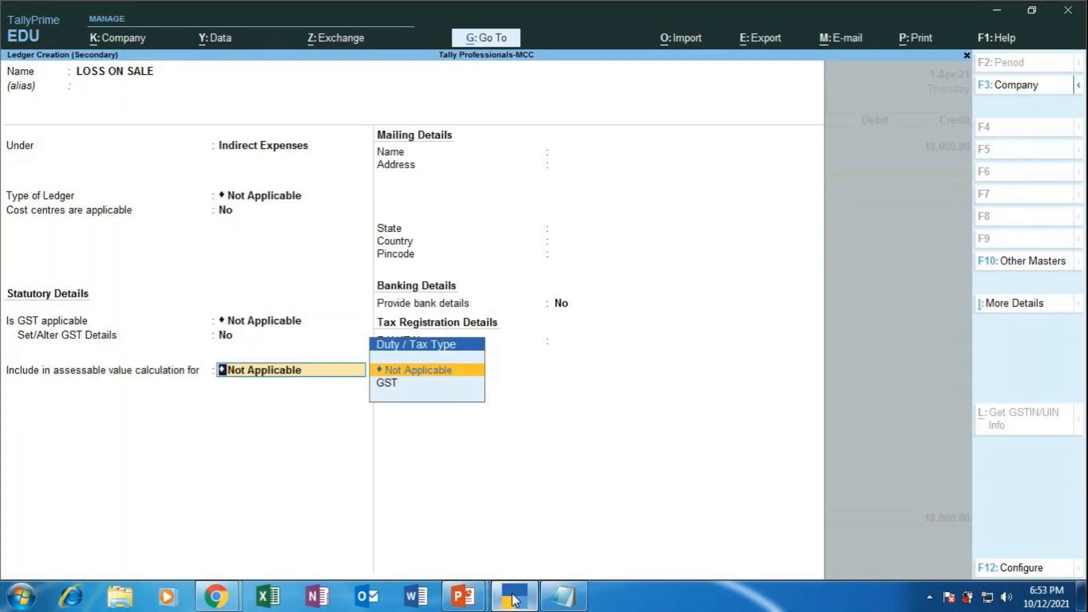
key("Return")
key("Return")
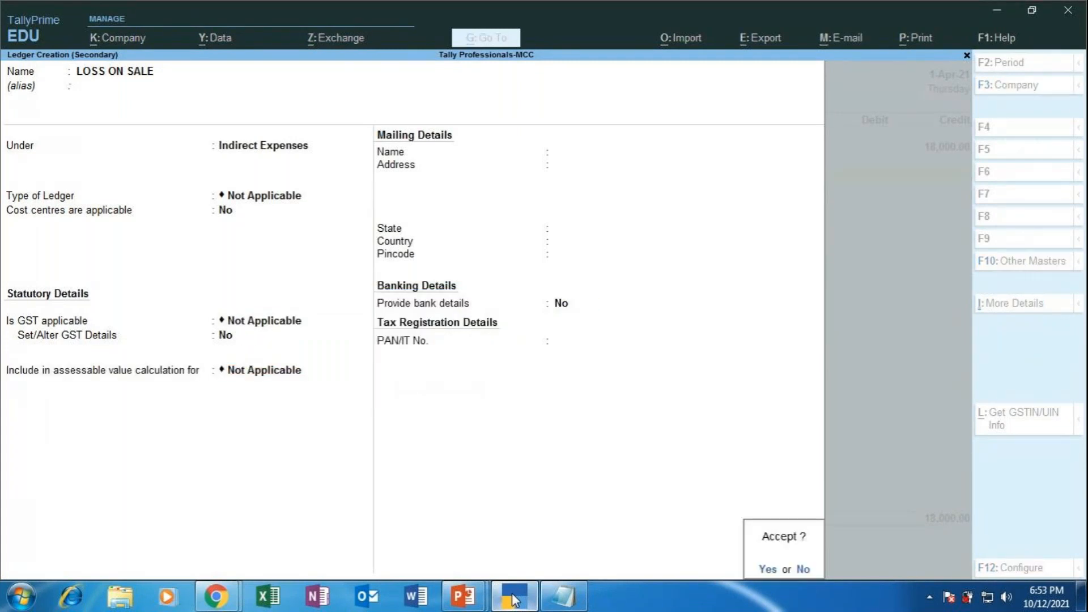
key("Return")
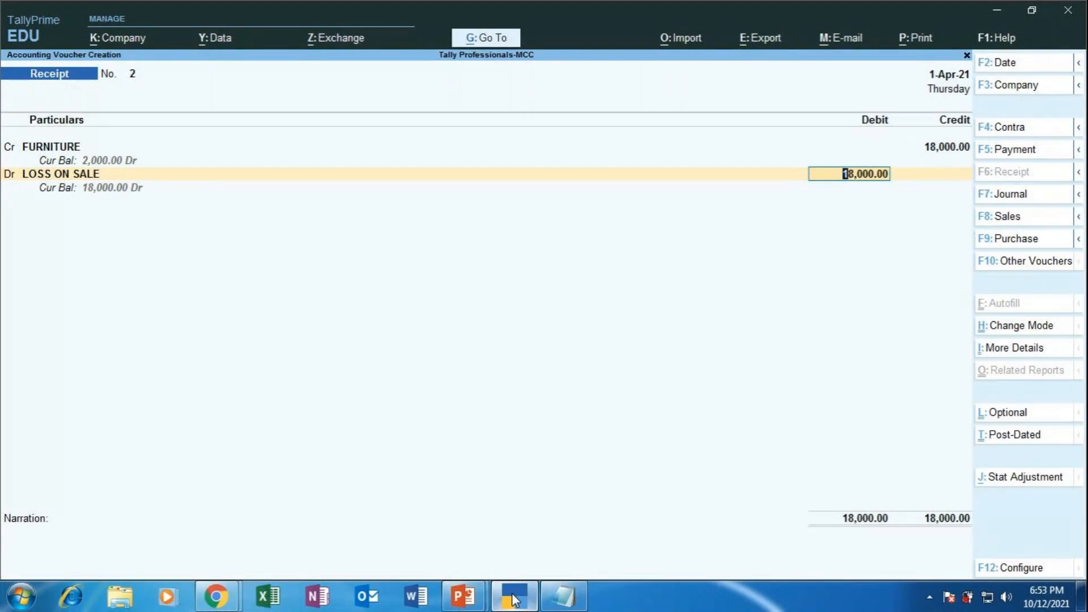
Step: Debit LOSS ON SALE with 3000 and open another debit line below it
type("3000")
key("Return")
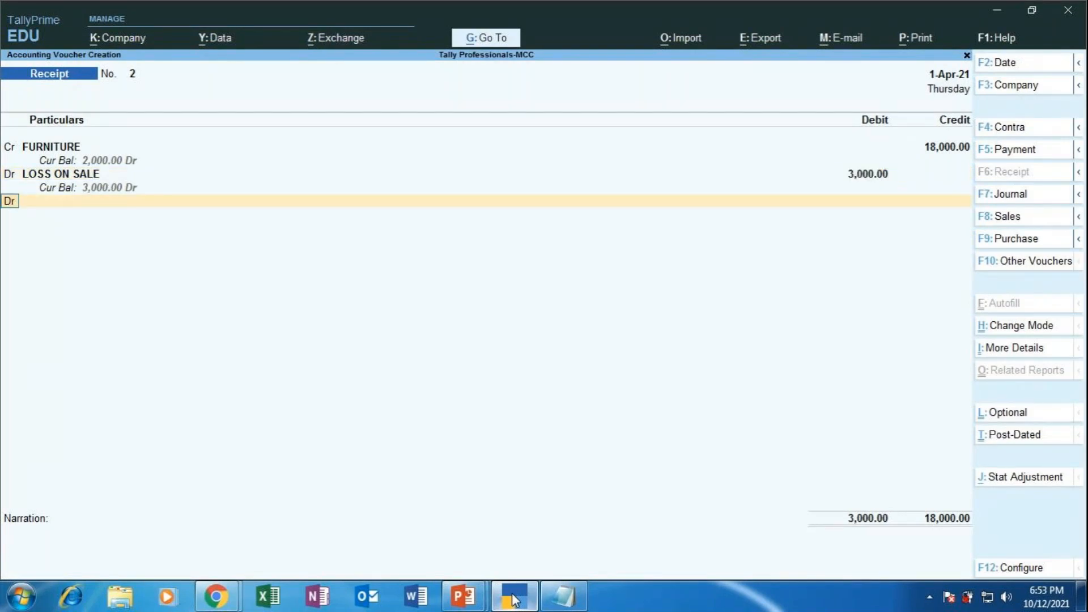
key("Return")
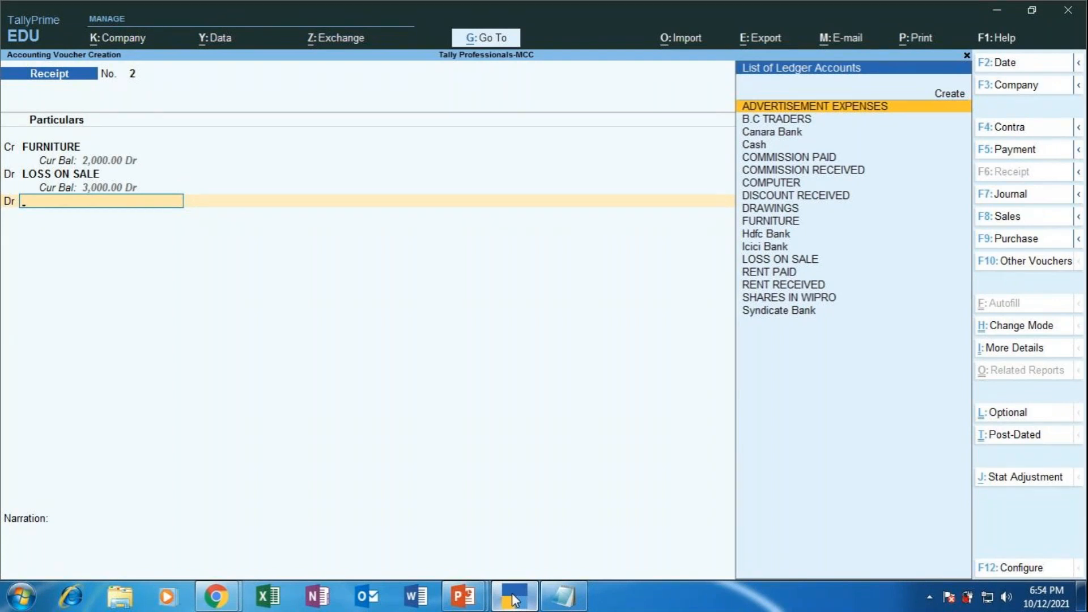
Step: Debit Icici Bank with 15000 in the receipt voucher
key("Down")
key("Down")
key("Down")
key("Down")
key("Down")
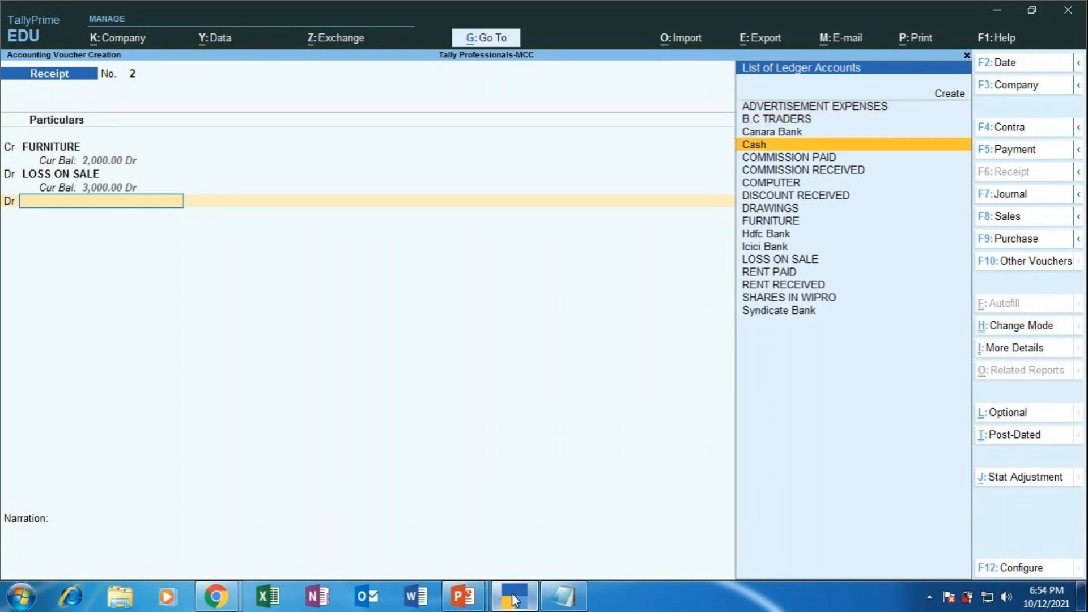
key("Down")
key("Down")
key("Down")
key("Down")
key("Down")
key("Down")
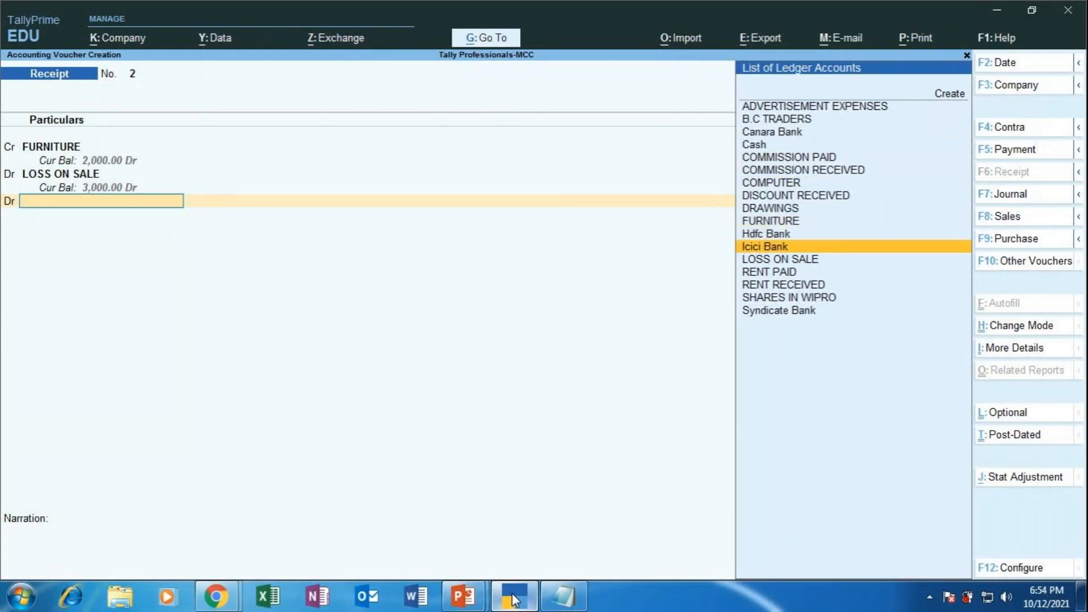
key("Return")
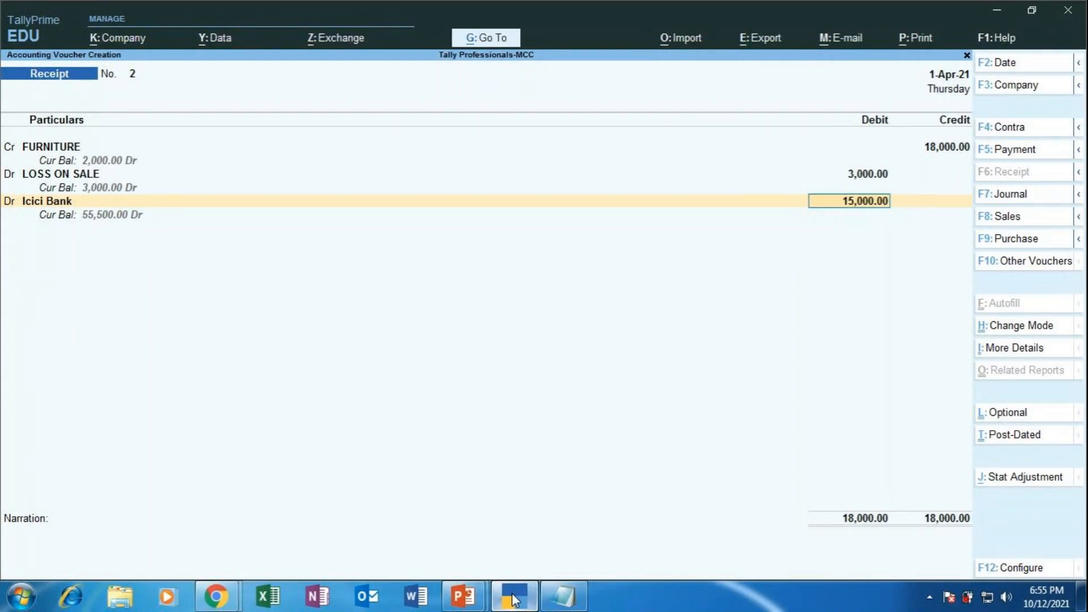
key("BackSpace")
type("15000")
key("Return")
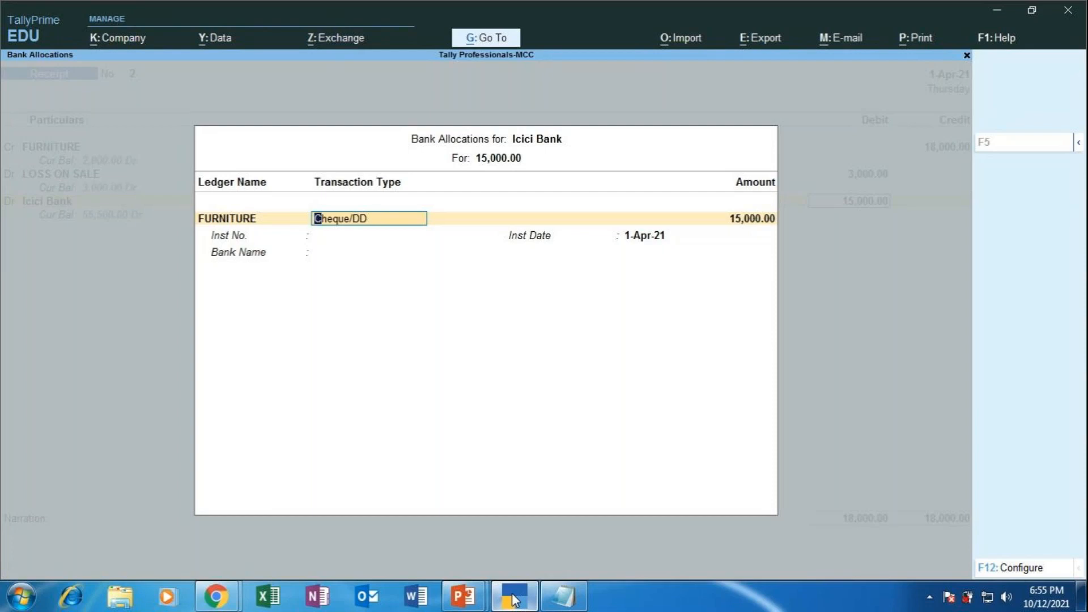
Step: Set the transaction type to Cash in the Icici Bank allocation, leave the instrument number and bank name blank, and accept the allocation
key("BackSpace")
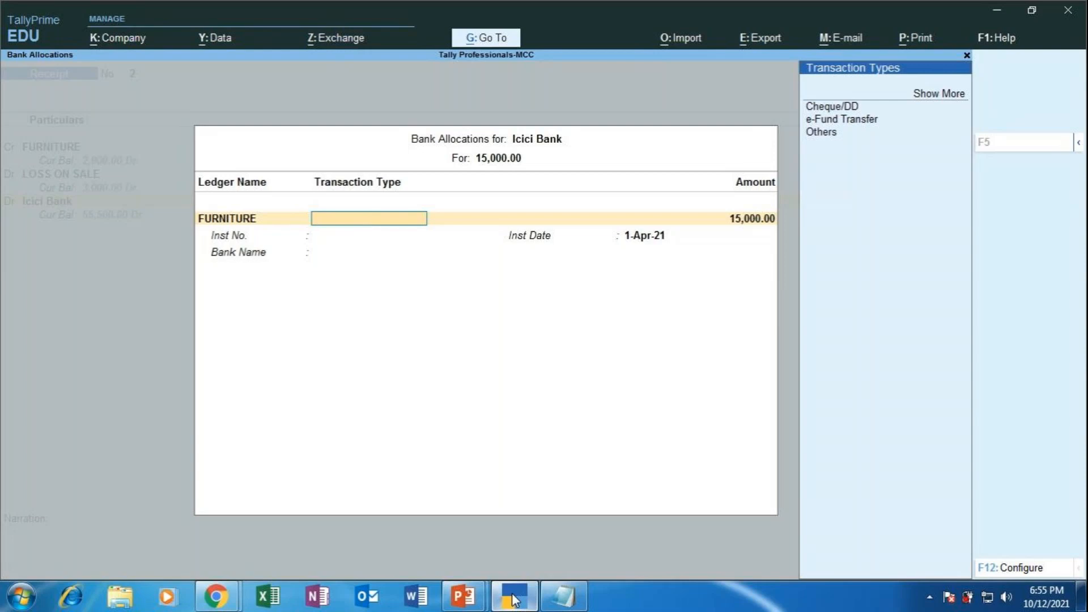
key("Up")
key("Up")
key("Up")
key("Up")
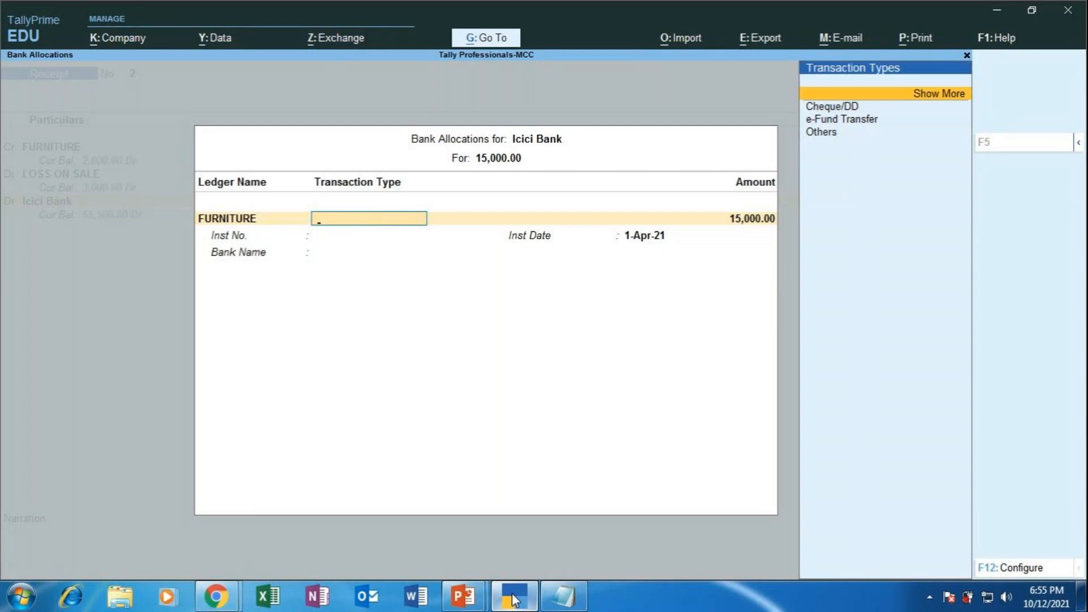
key("Return")
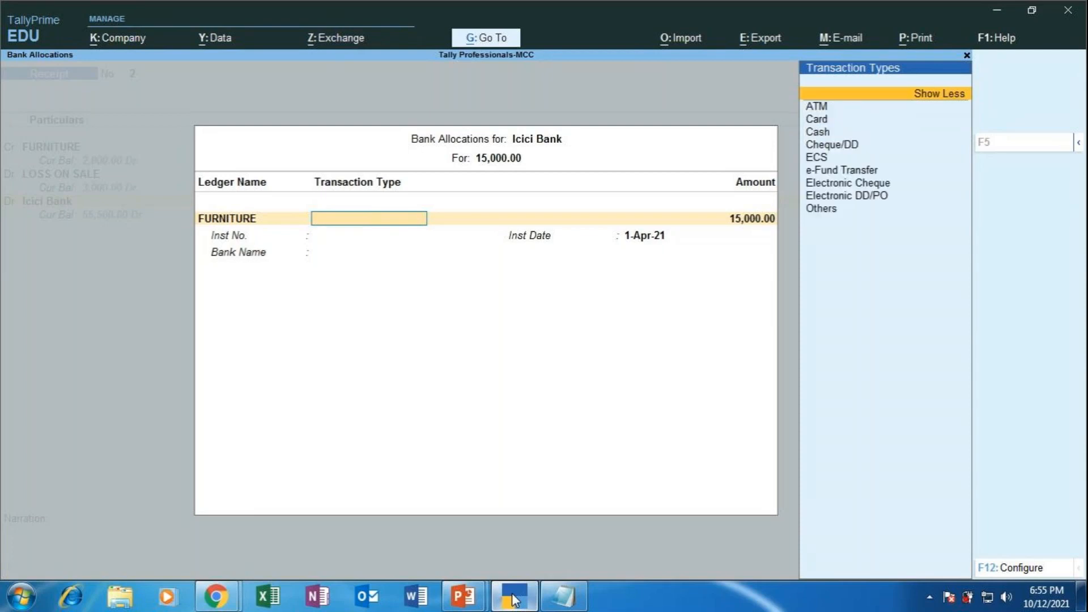
key("Down")
key("Down")
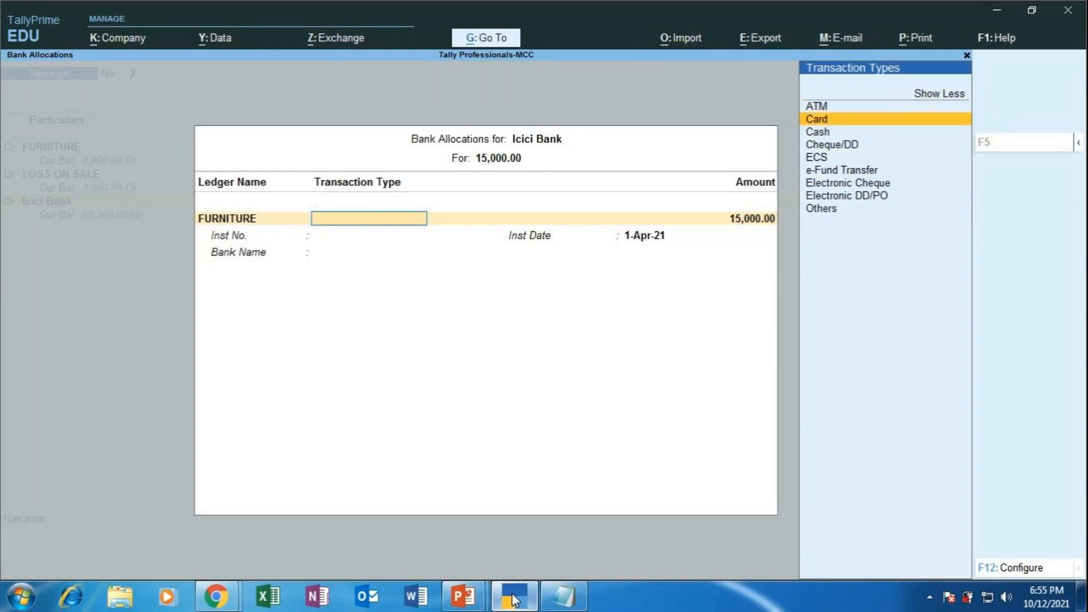
key("Down")
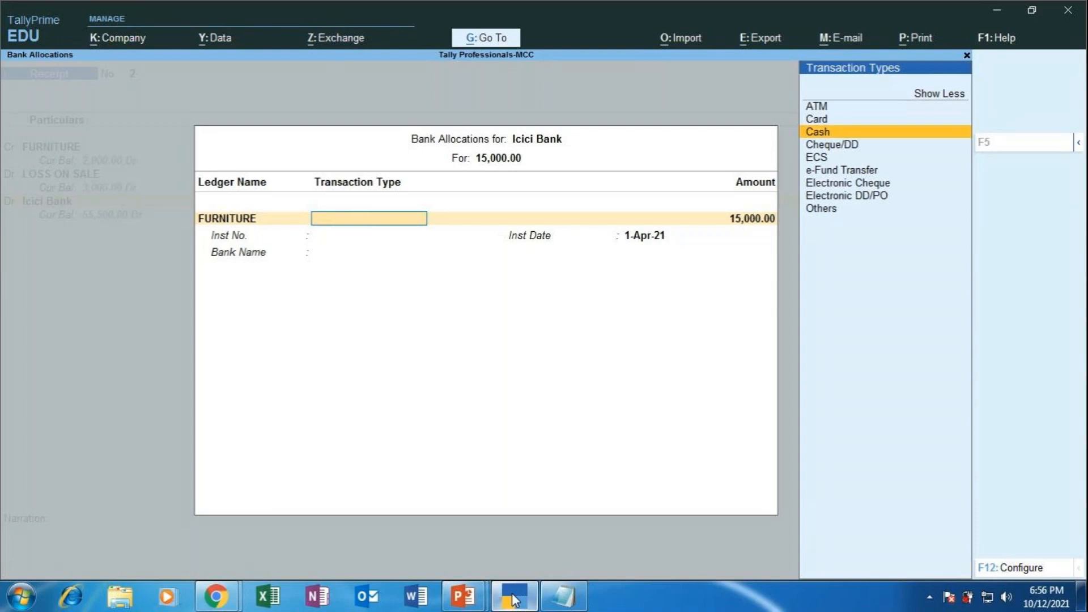
key("Return")
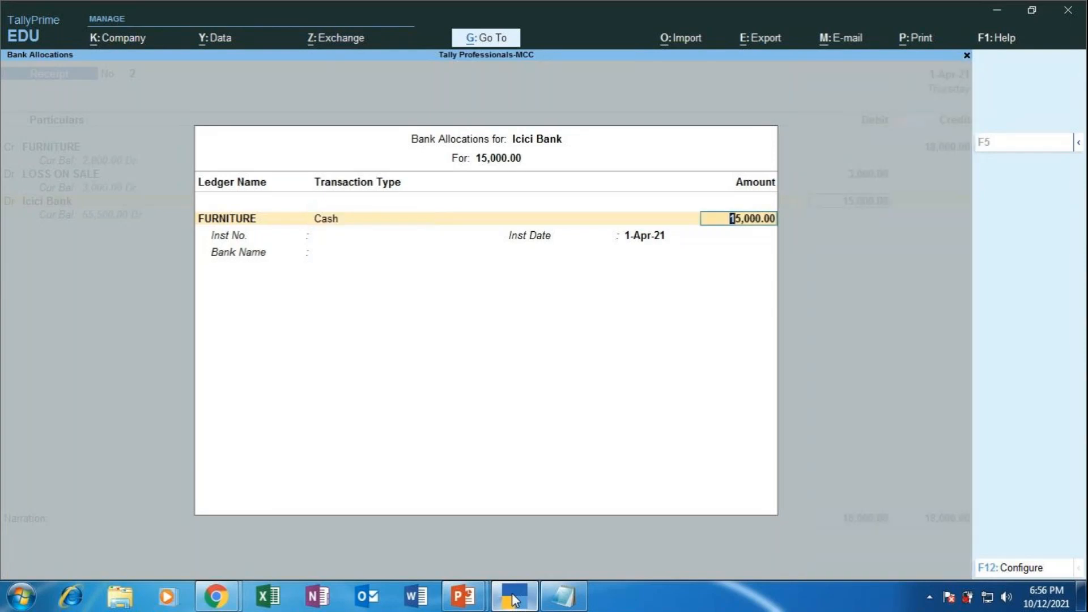
key("Return")
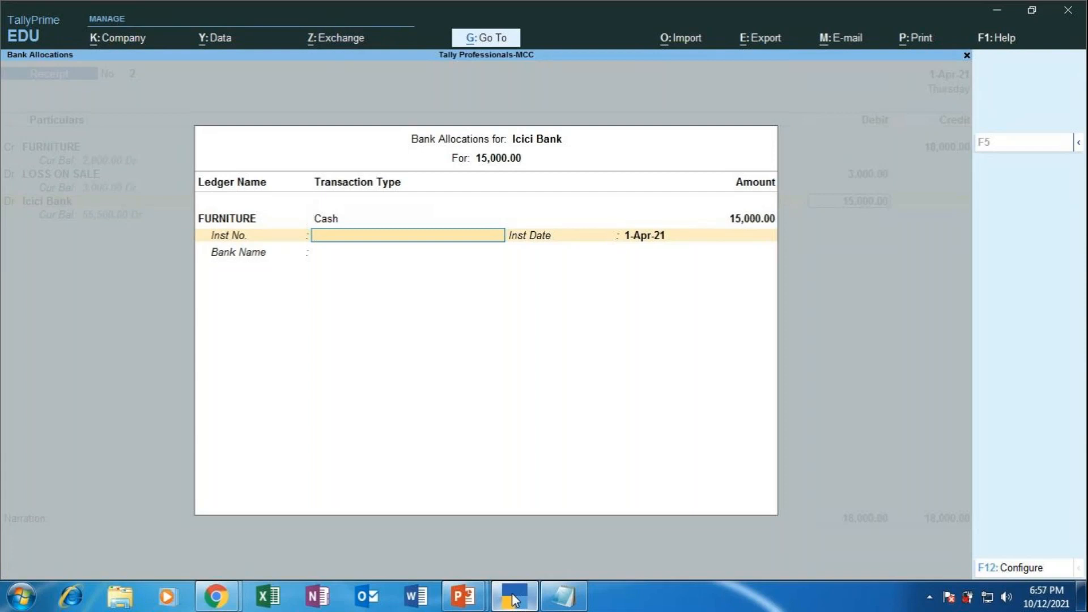
key("Return")
key("Return")
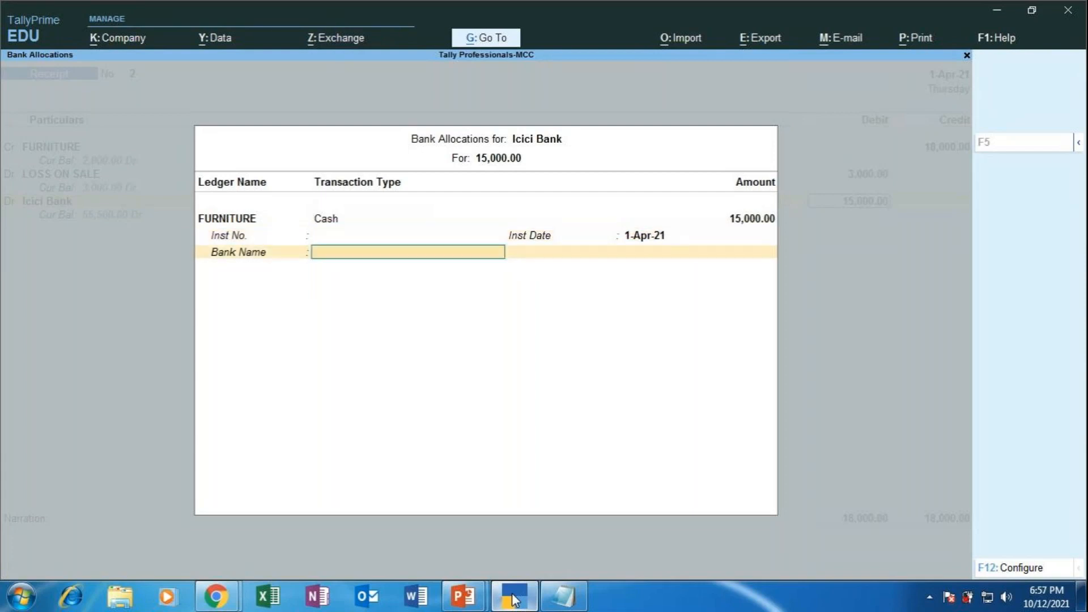
key("Return")
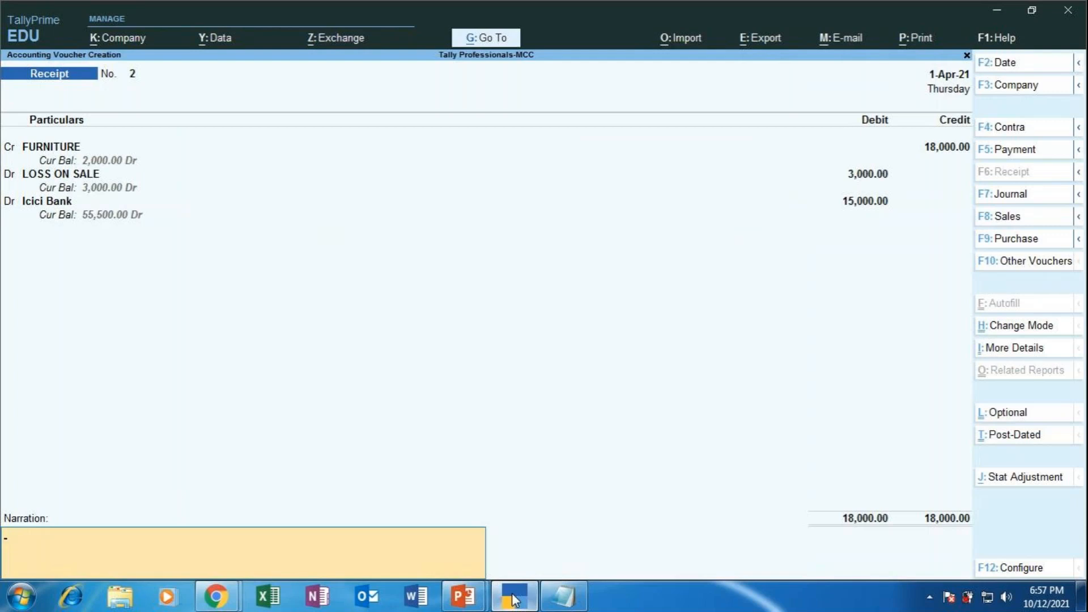
Step: Enter the narration BEING PAYMENT RECEIVED TOWARDS THE SALE OF FURNITURE AND DEPOSITED THE SAME INTO ICICI BANK
type("BEING PAYMEN")
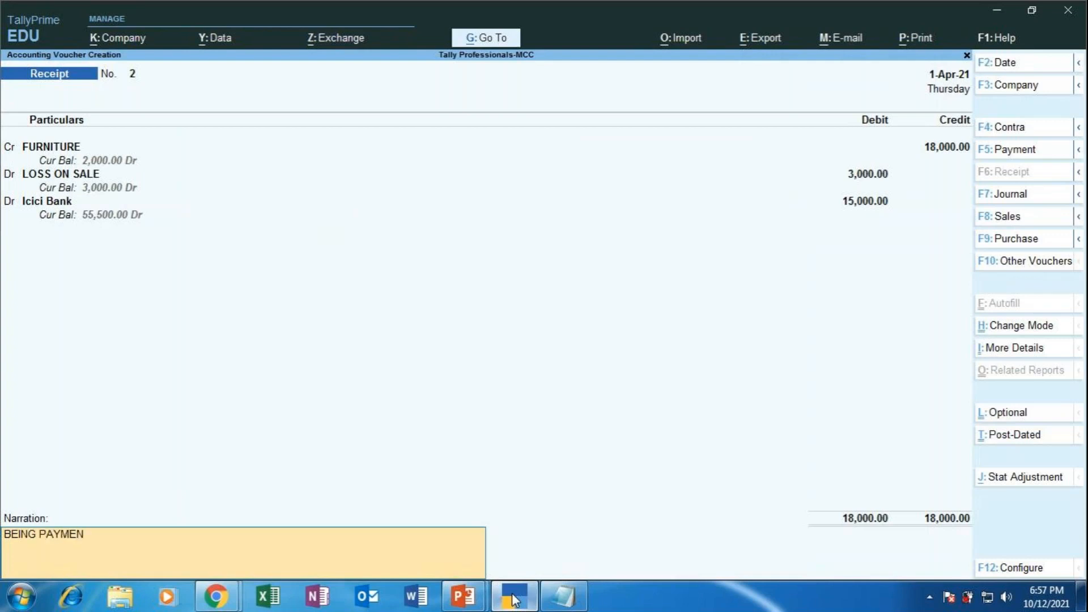
type("T RECEIVED TOWARDS THE")
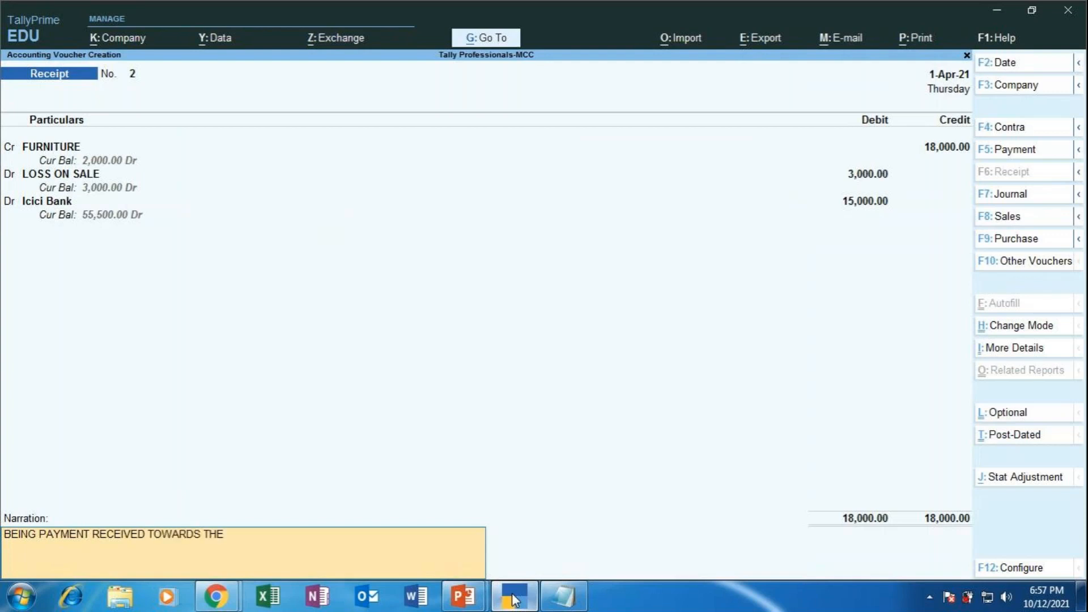
type(" SALE OF FURNITURE")
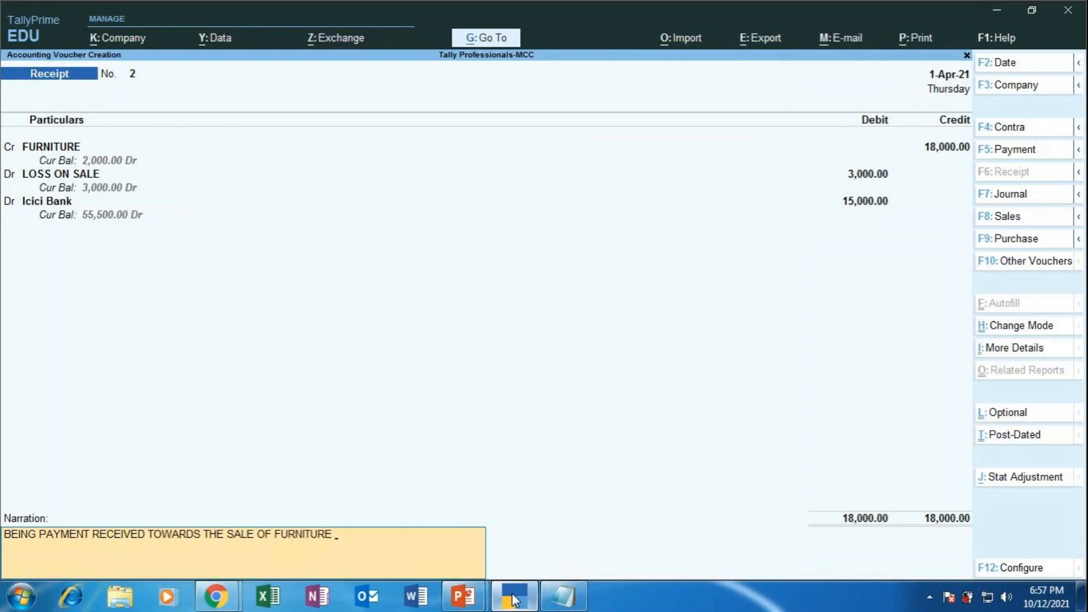
type(" AND DEPOSITED")
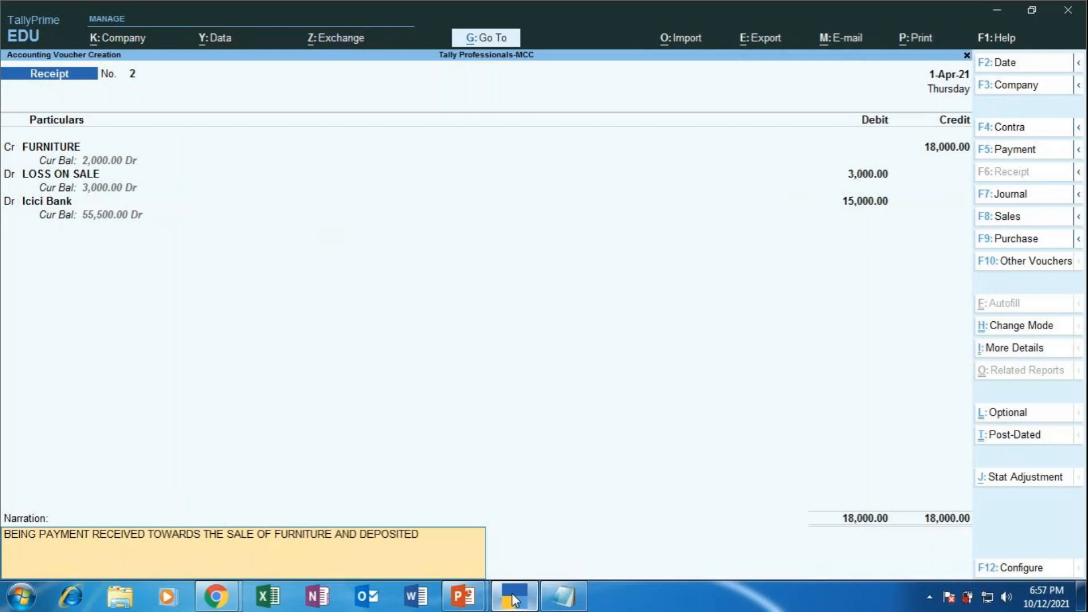
type(" THE")
type(" SAME")
type(" INTO")
type(" ICICI BA")
type("NK")
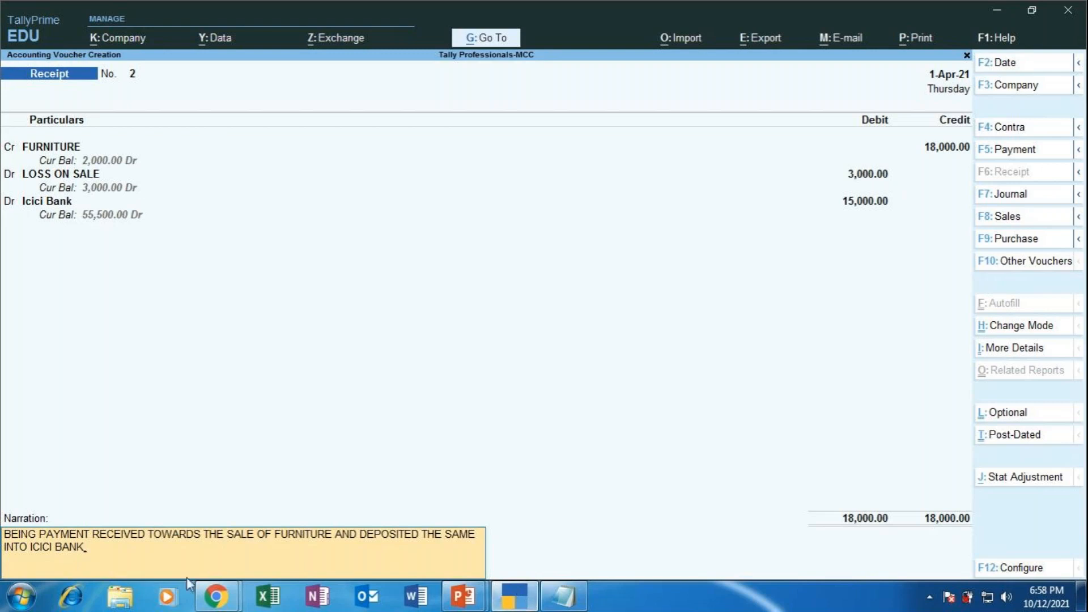
Step: Check the meeting window in Chrome, return to TallyPrime and save the furniture sale receipt voucher
left_click(212, 595)
left_click(156, 521)
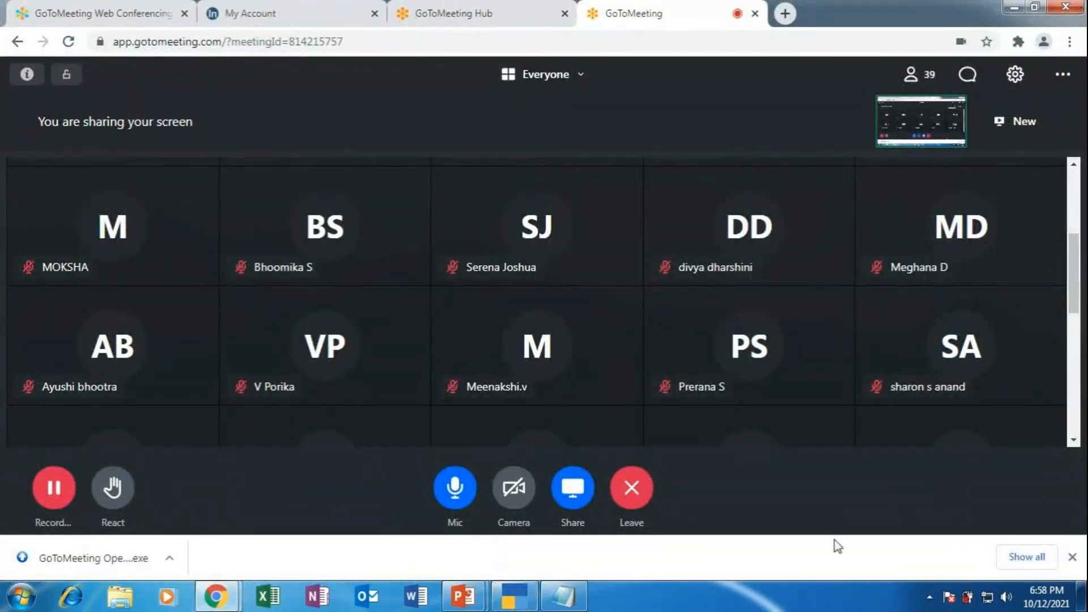
left_click(513, 600)
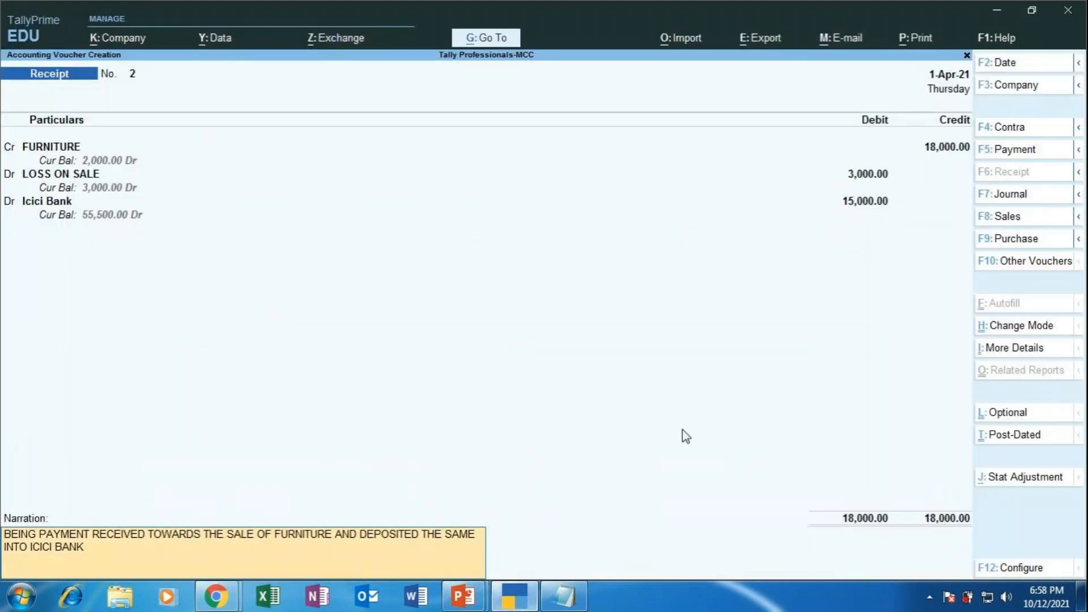
key("Return")
key("Return")
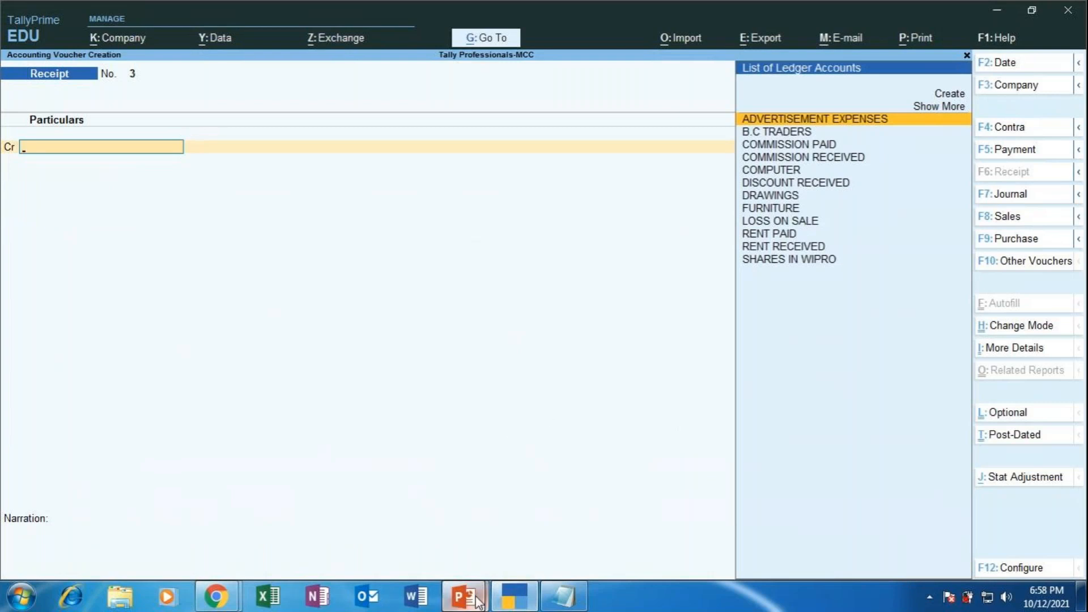
Step: Switch to PowerPoint and present the slide with the practical exercises on receipt vouchers full screen
mouse_move(479, 602)
left_click(511, 533)
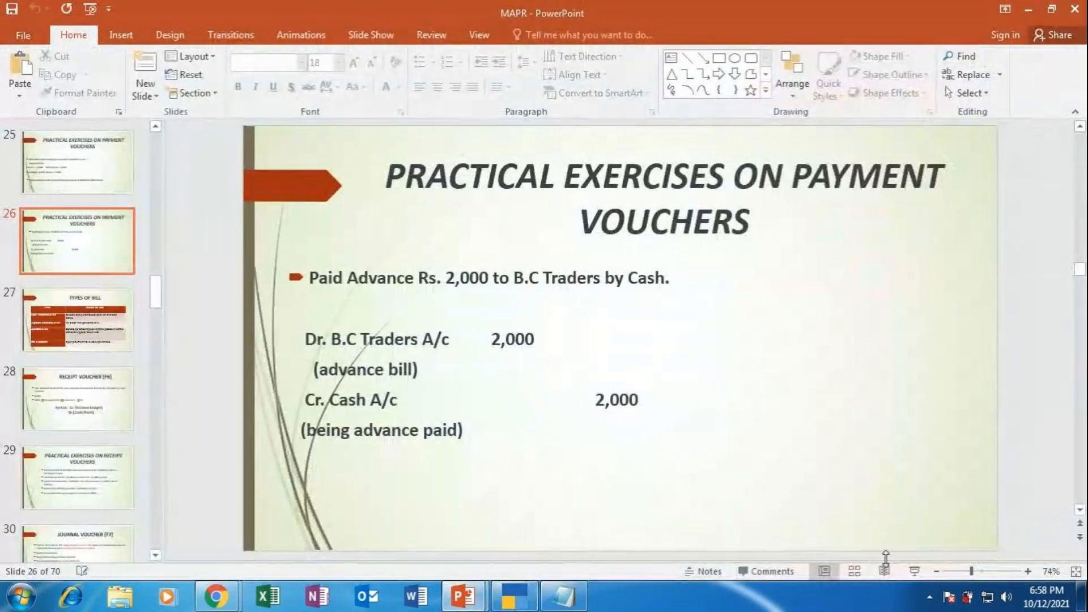
left_click(912, 572)
left_click(912, 573)
left_click(911, 573)
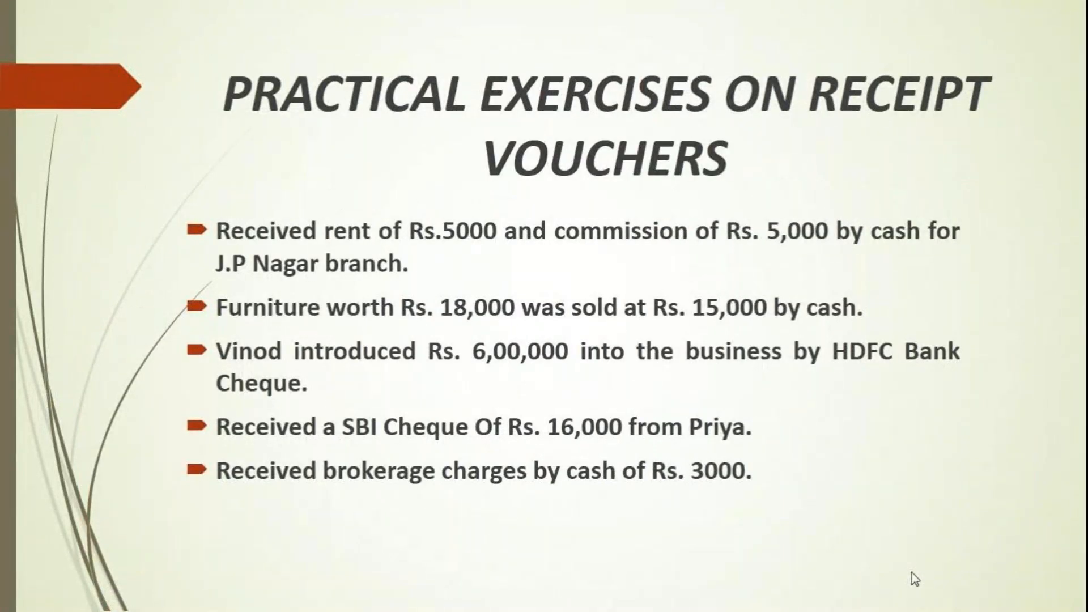
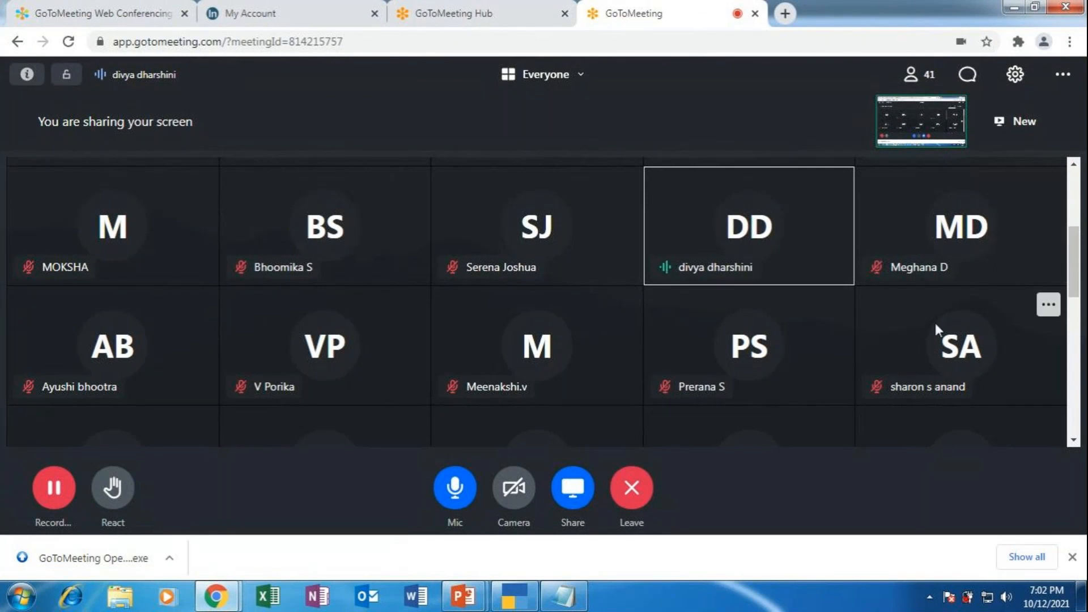
Step: Review the planned capital receipt entry in Notepad and return to the blank receipt voucher in TallyPrime
left_click(506, 595)
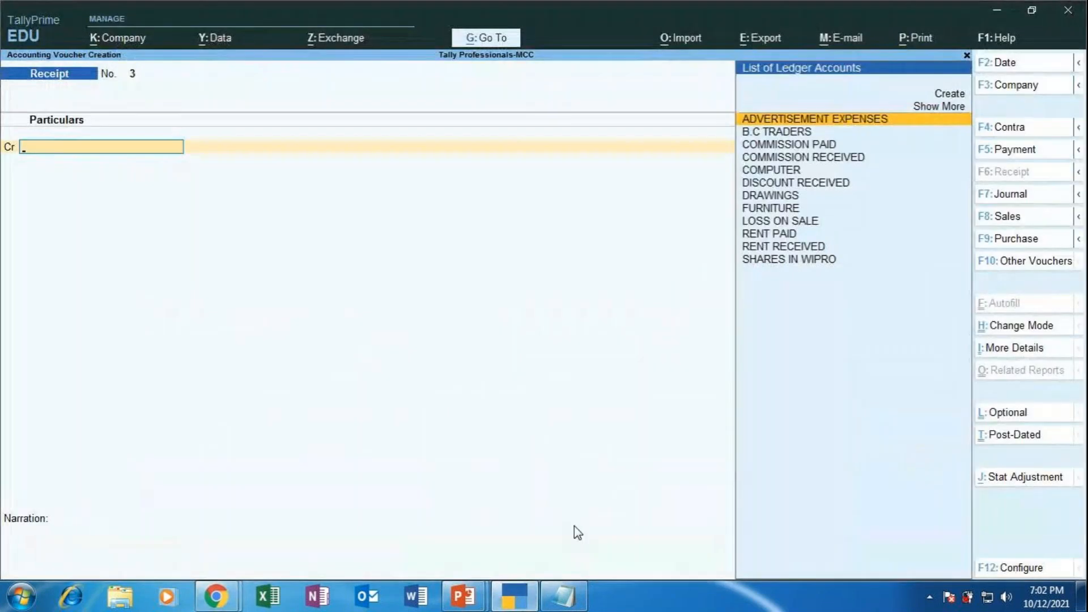
left_click(562, 595)
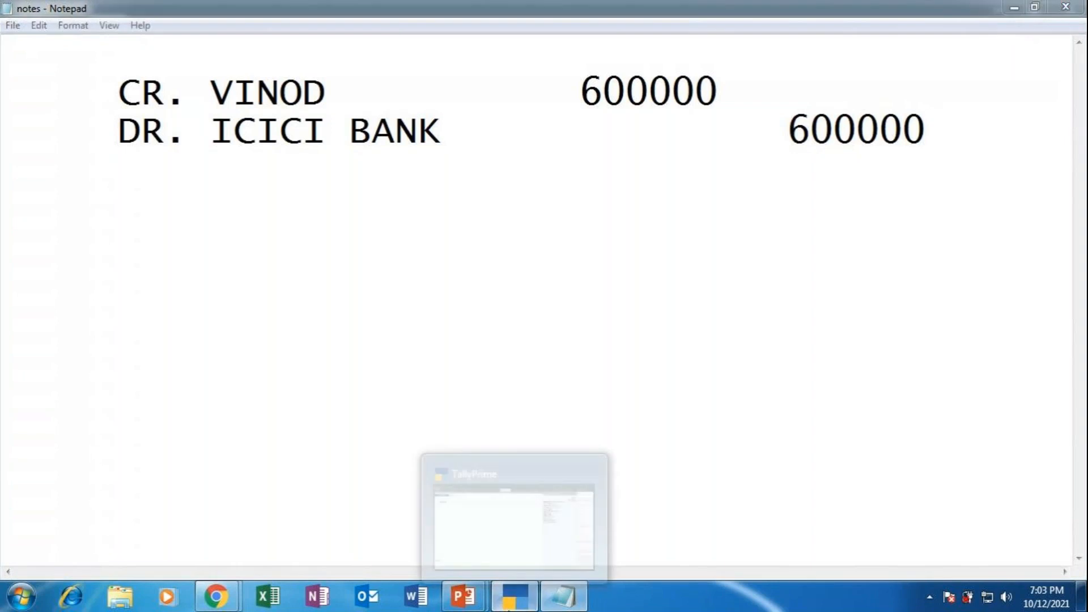
left_click(521, 585)
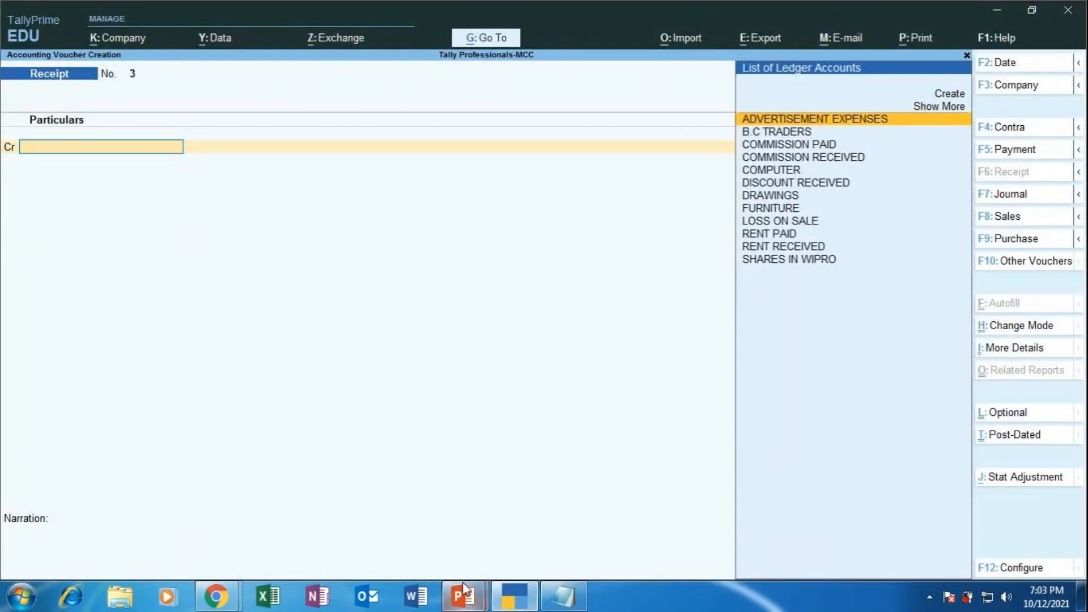
mouse_move(468, 594)
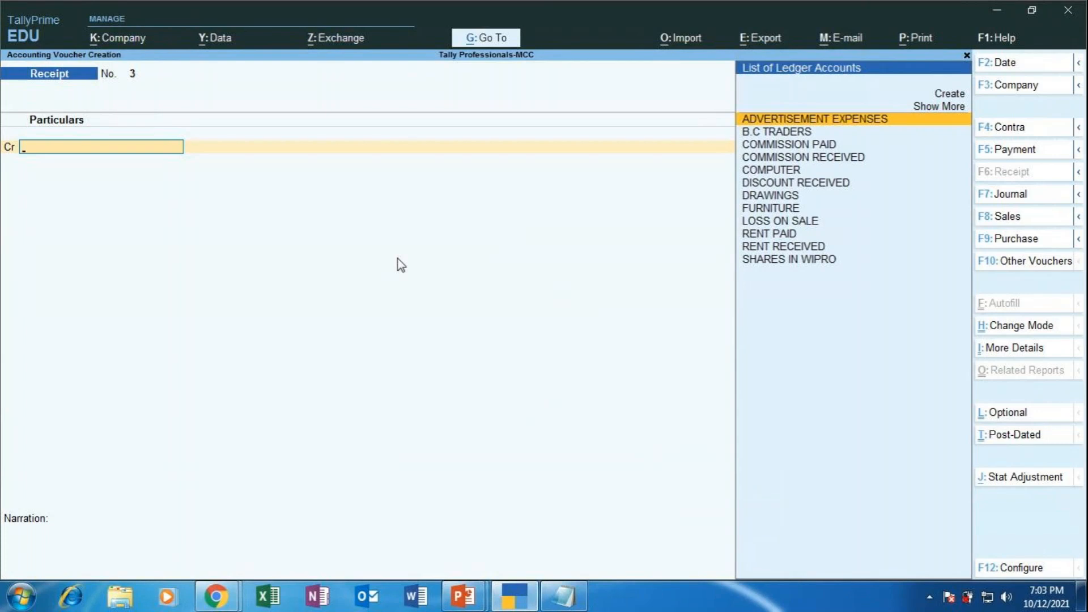
Step: Check the GoToMeeting chat in Chrome, close it and return to the receipt voucher in TallyPrime
type("V")
mouse_move(210, 603)
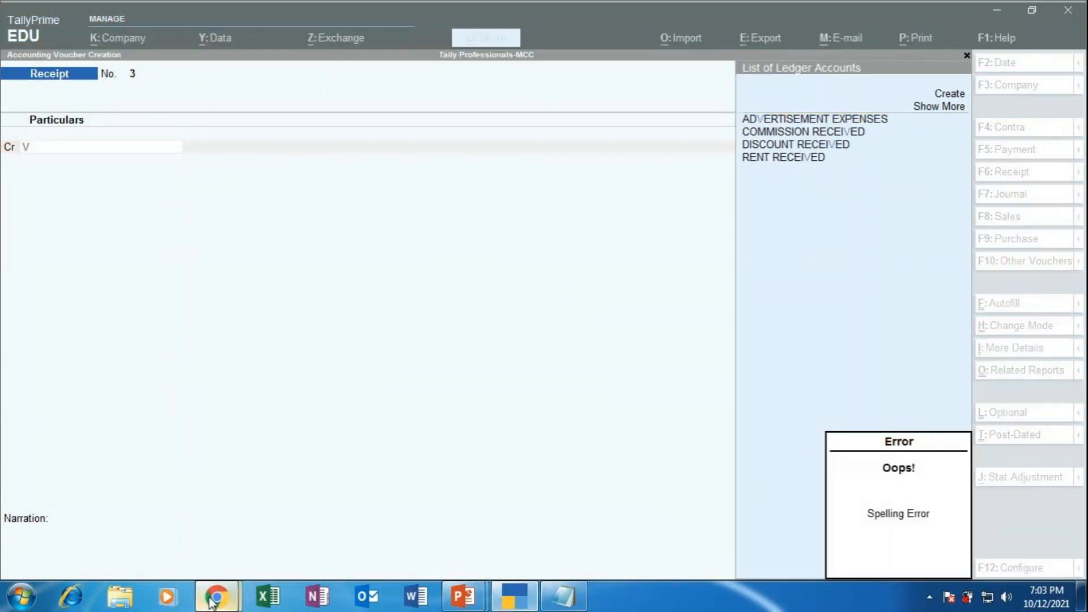
left_click(183, 509)
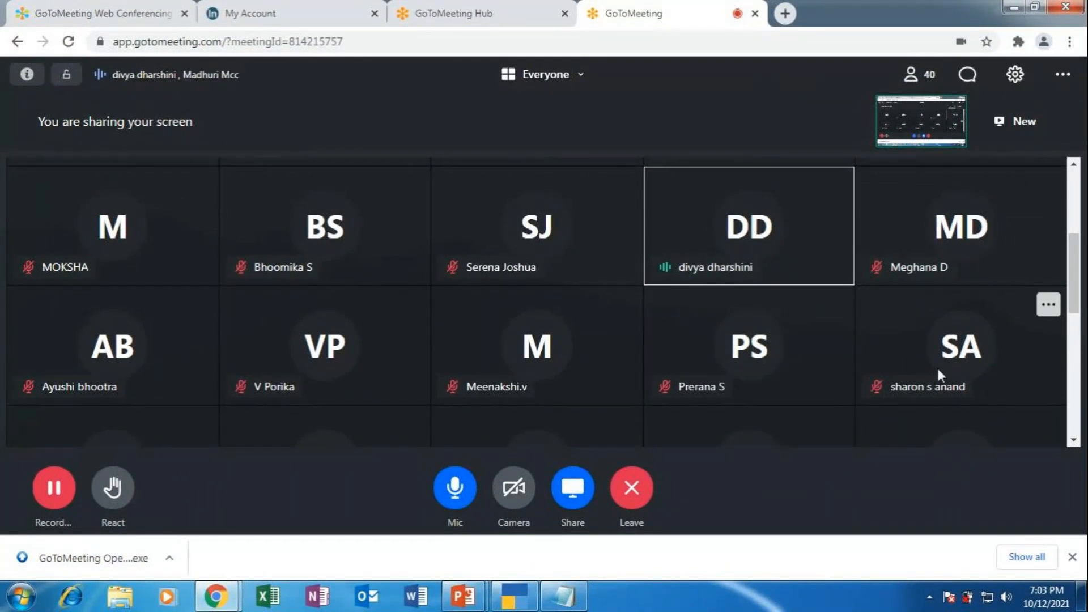
left_click(972, 80)
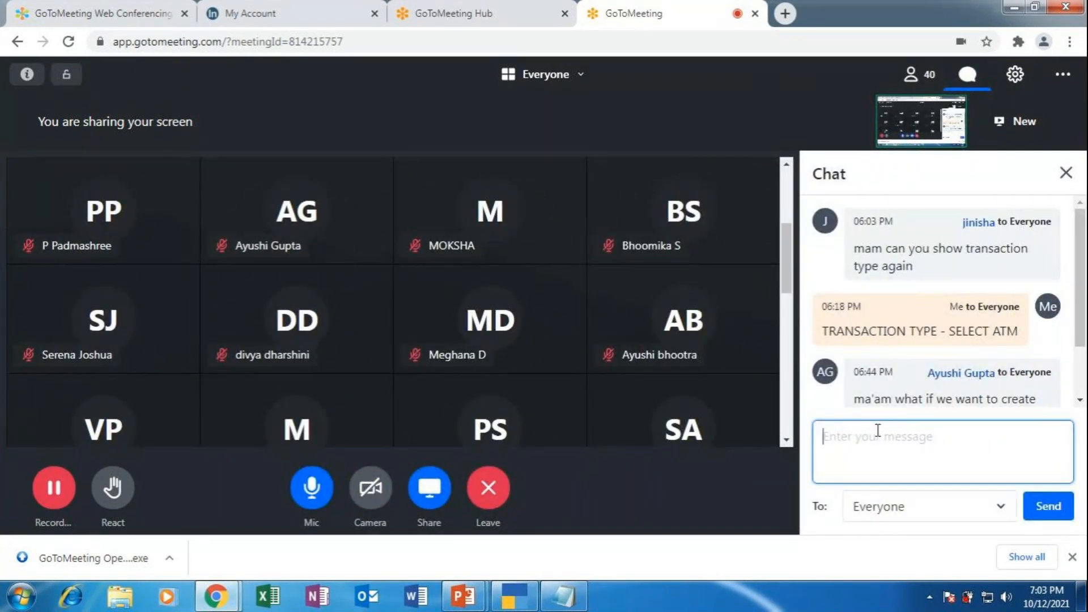
left_click(1066, 172)
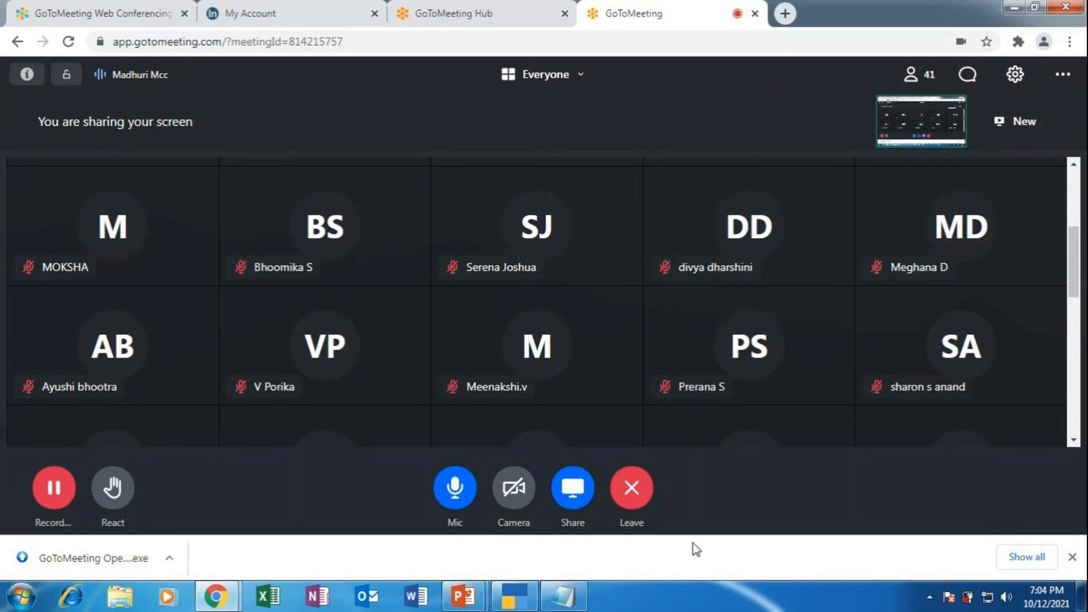
left_click(521, 600)
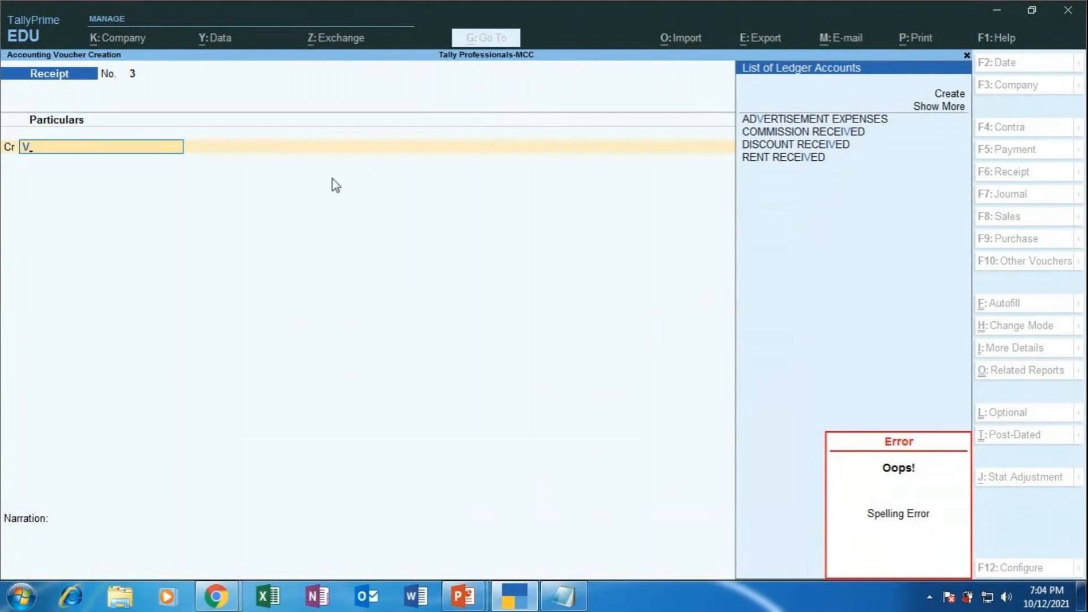
Step: Create a new ledger from the credit line, enter the capital contributor's name and group it under Capital Account
key("Up")
key("Up")
key("Up")
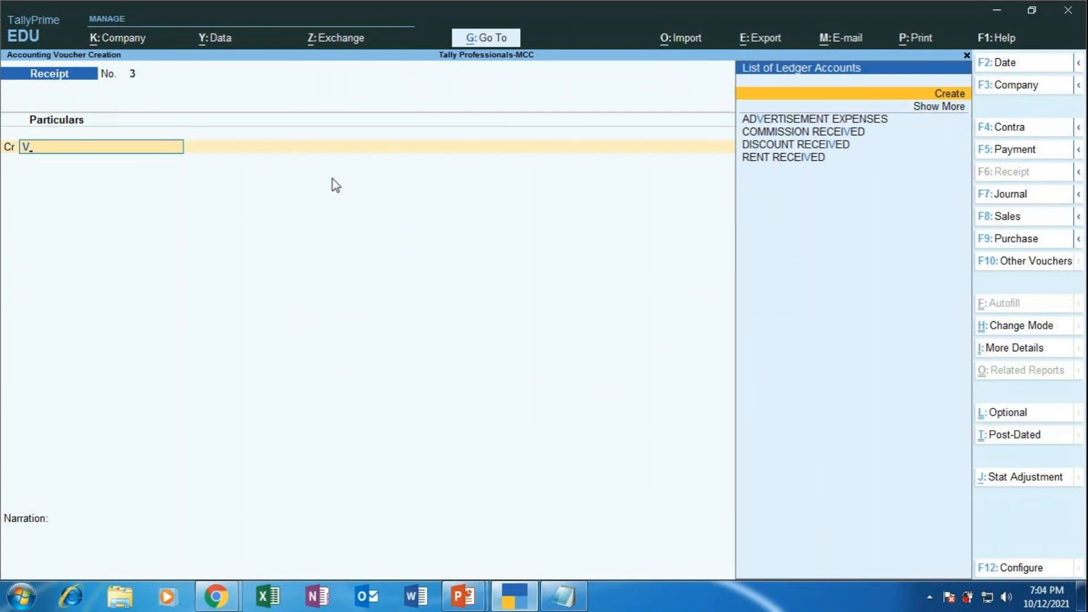
key("Return")
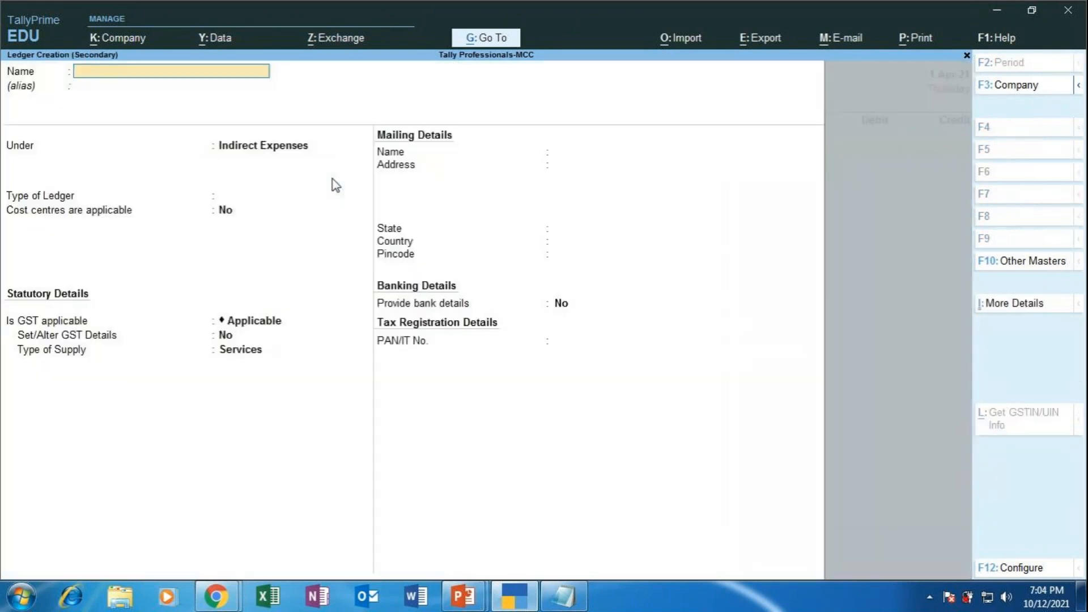
type("VINOD")
key("Return")
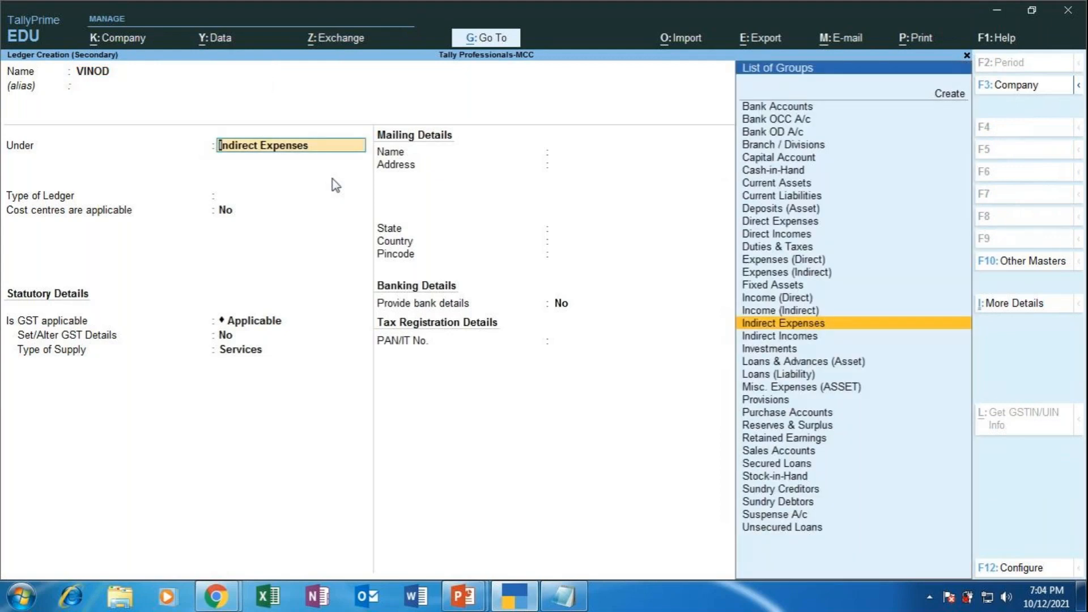
type("CAPITAL")
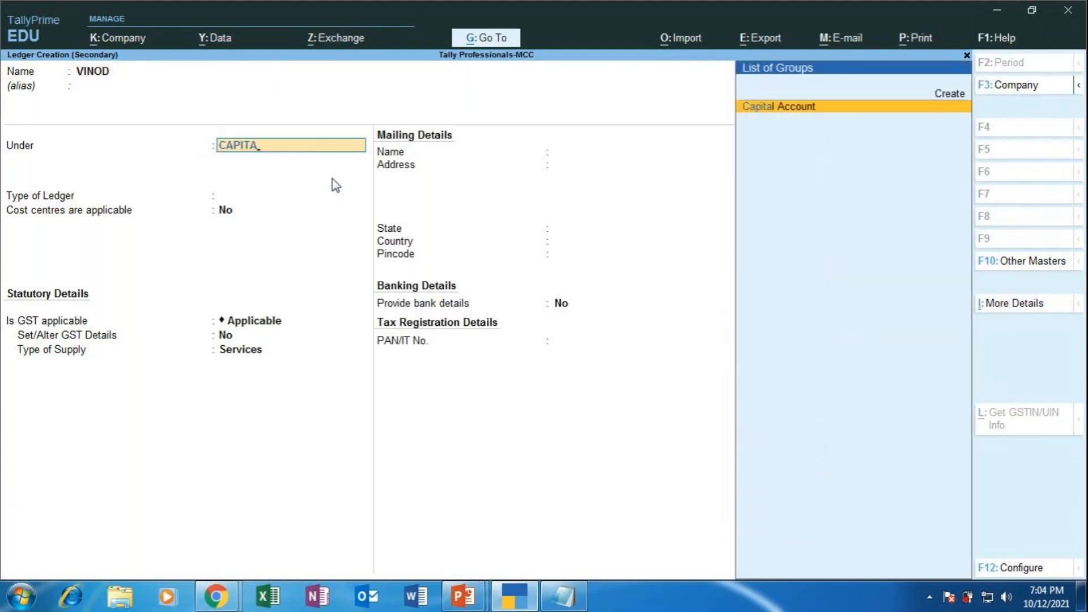
key("Return")
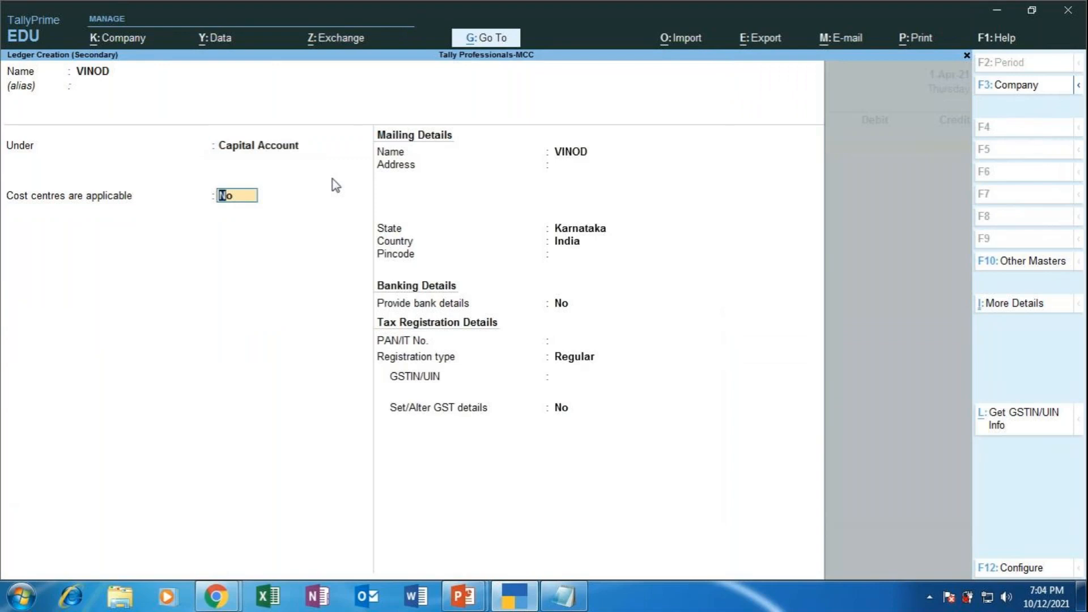
Step: Keep the default cost centre, mailing, banking and tax details and save the contributor's capital ledger
key("Return")
key("Return")
key("Return")
key("Return")
key("Return")
key("Return")
key("Return")
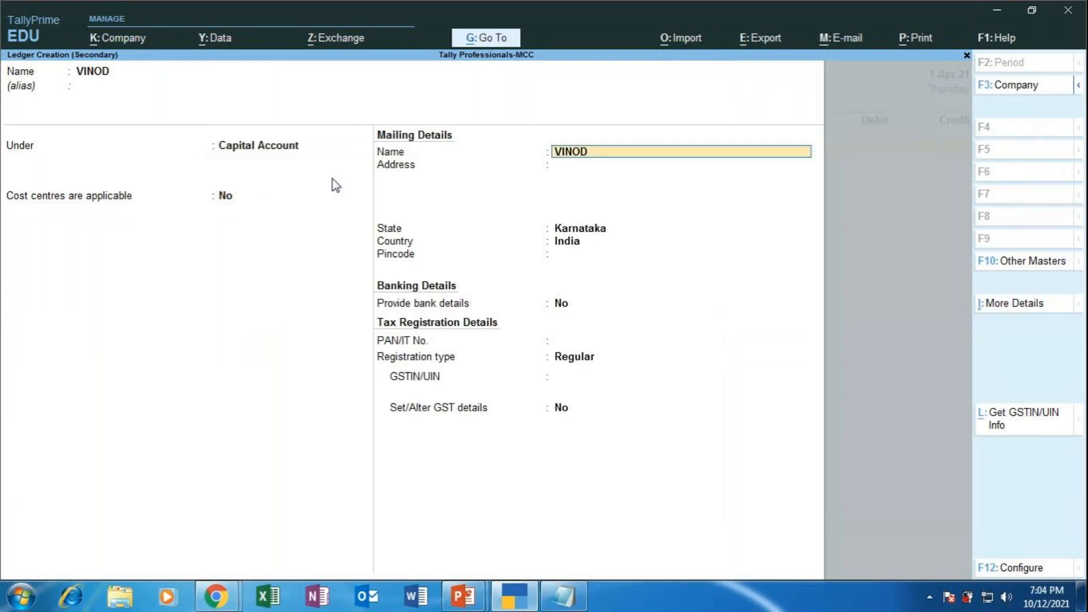
key("Return")
key("Return")
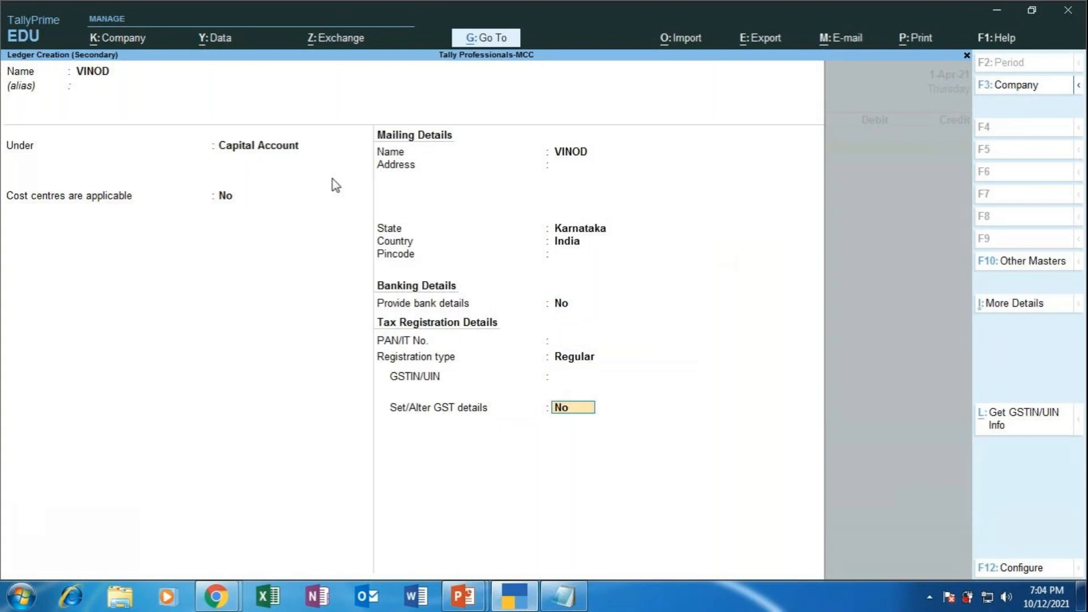
Step: Credit the contributor's capital ledger with 600000 and open a debit line below it
type("60000")
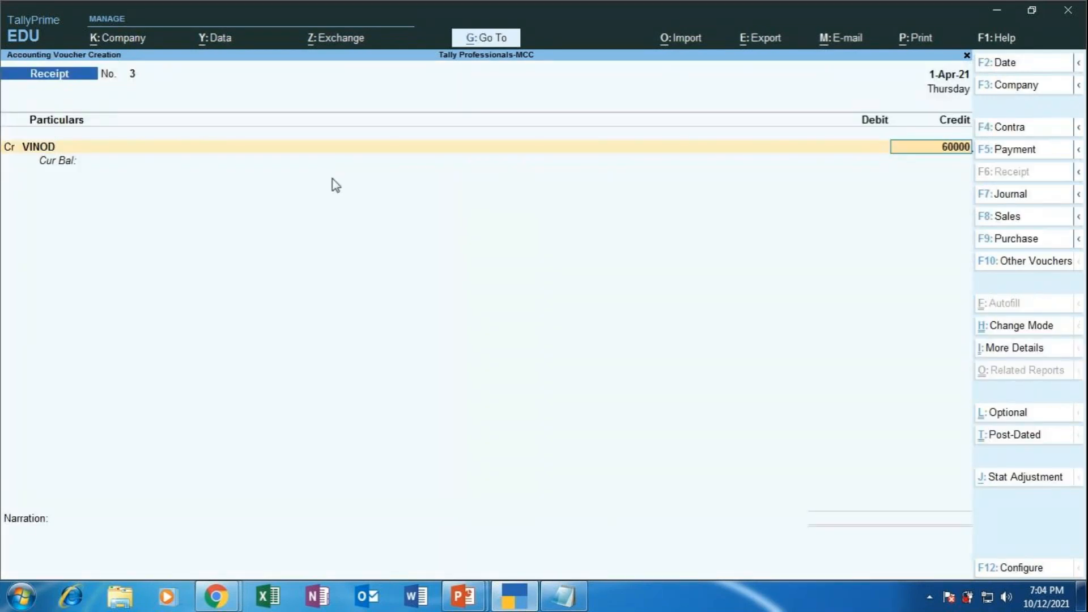
type("0")
key("Return")
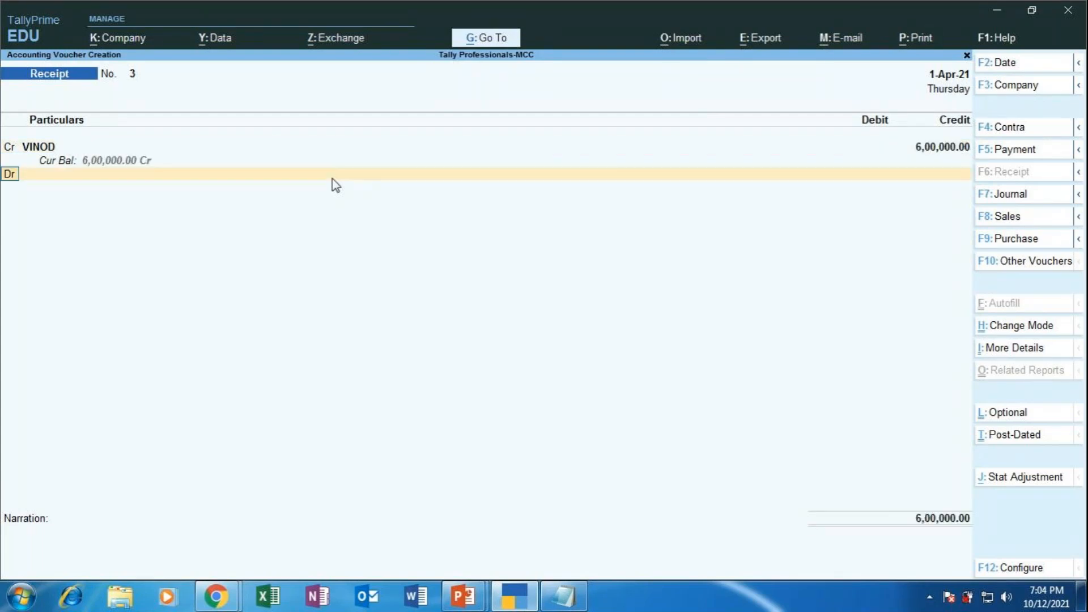
key("Return")
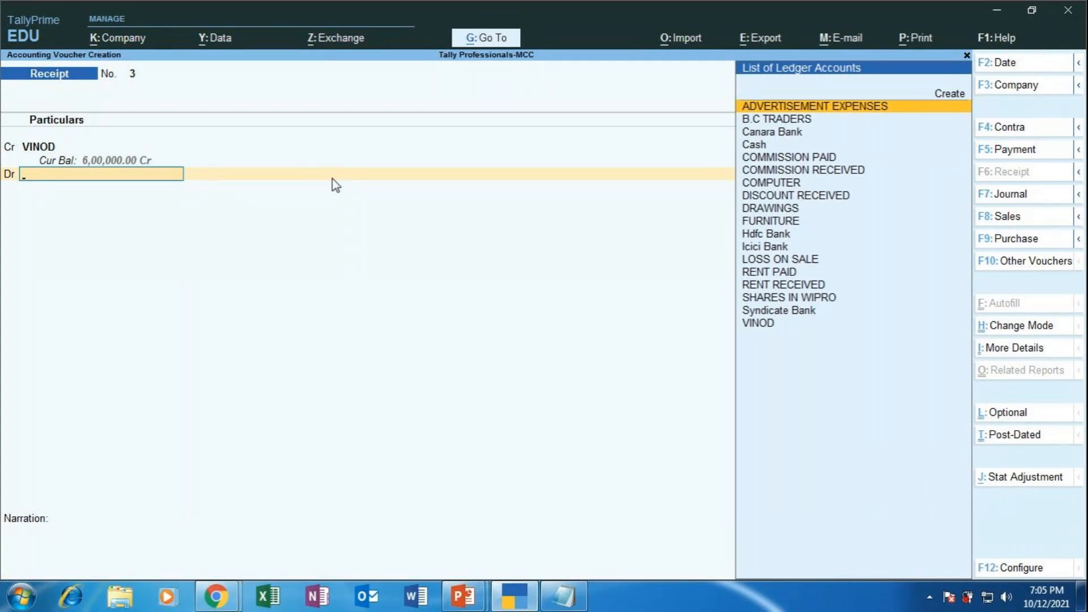
Step: Debit Icici Bank with 6,00,000 in the receipt voucher and open its bank allocation
key("Down")
key("Down")
key("Down")
key("Down")
key("Down")
key("Down")
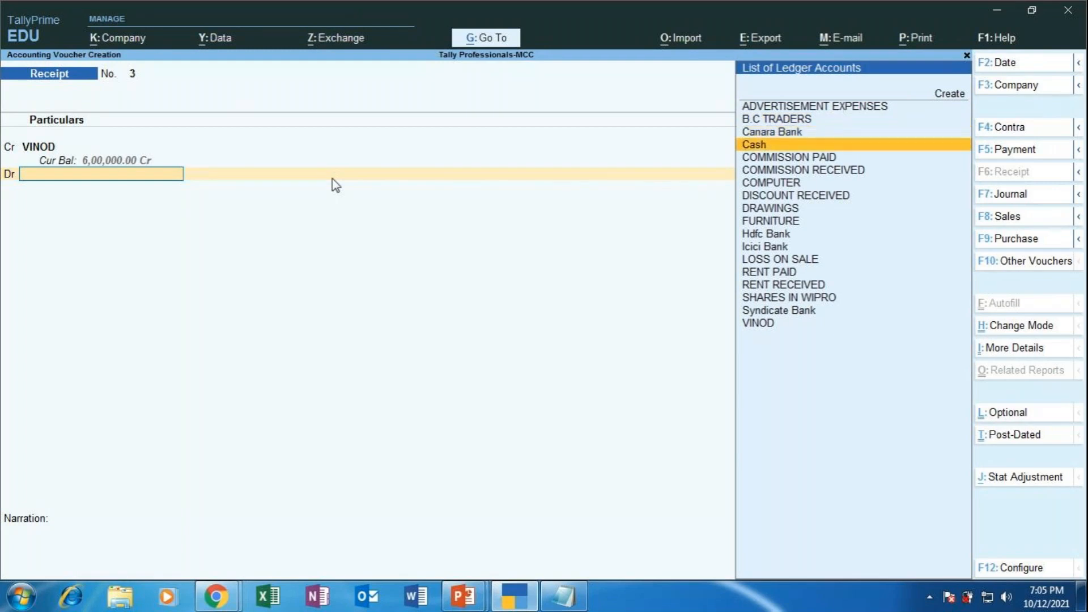
key("Down")
key("Down")
key("Down")
key("Down")
key("Down")
key("Return")
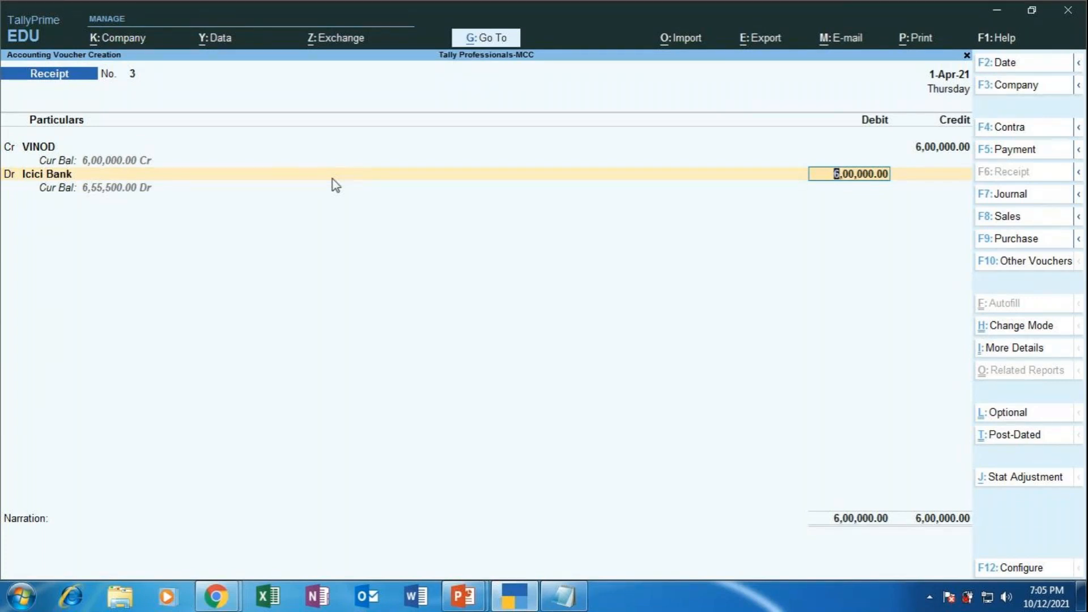
key("Return")
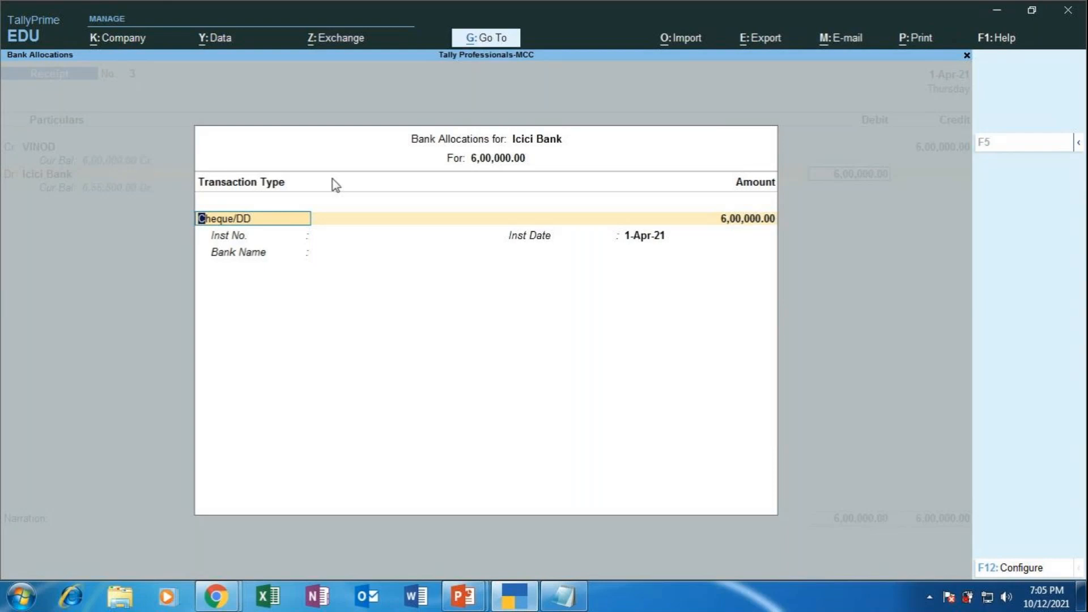
Step: Allocate 6,00,000 as Cheque/DD with instrument number 789632, keeping the instrument date 1-Apr-21
key("Return")
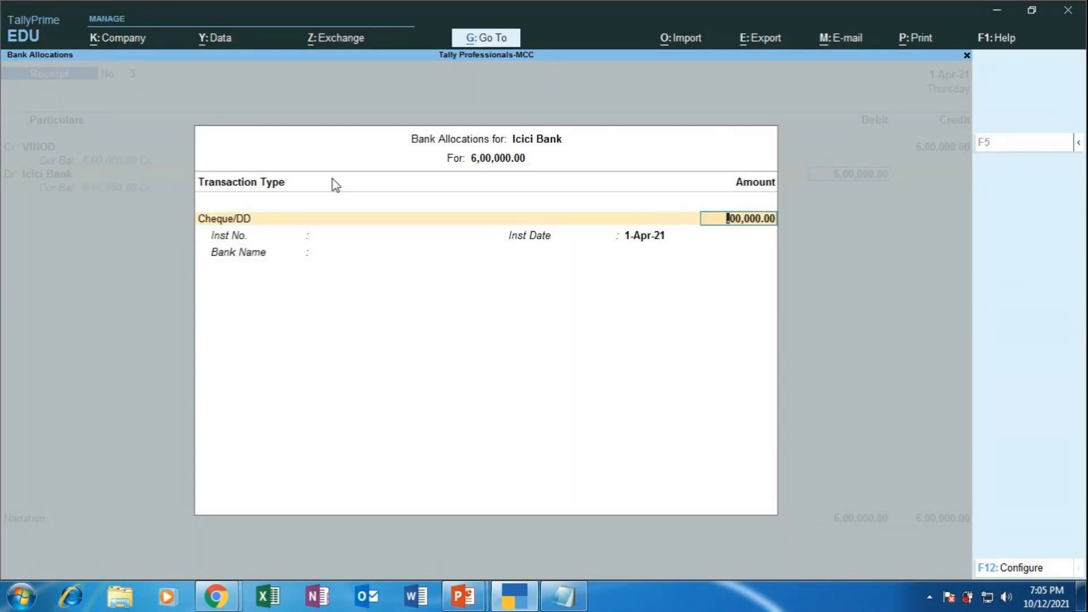
key("shift+Tab")
key("Return")
type("6,00,000")
key("Return")
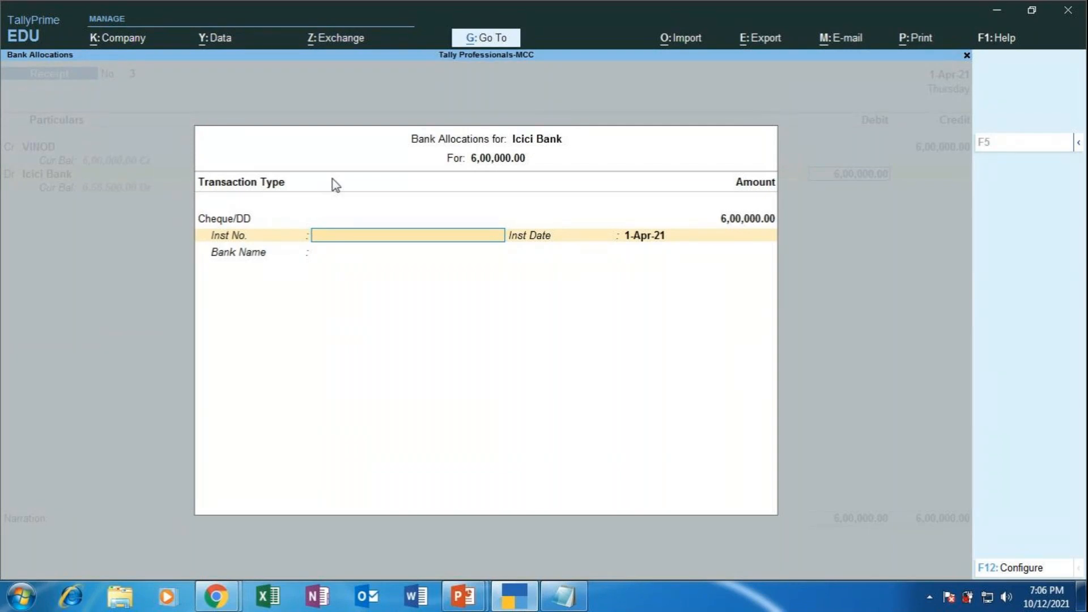
type("789632")
key("Return")
key("Return")
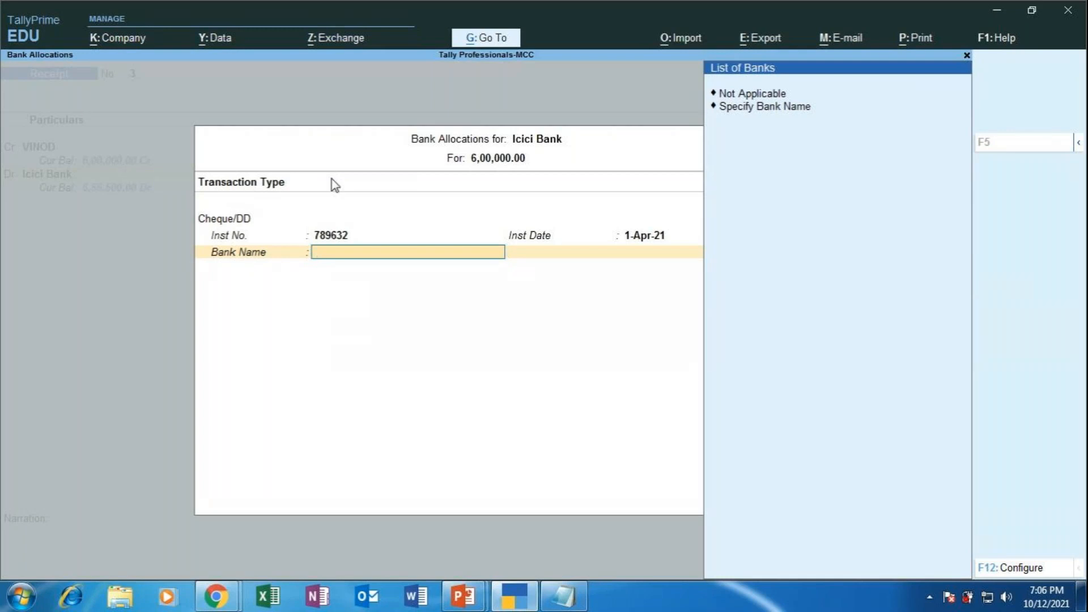
Step: Specify HDFC BANK as the cheque's bank name and accept the Icici Bank allocation
key("Down")
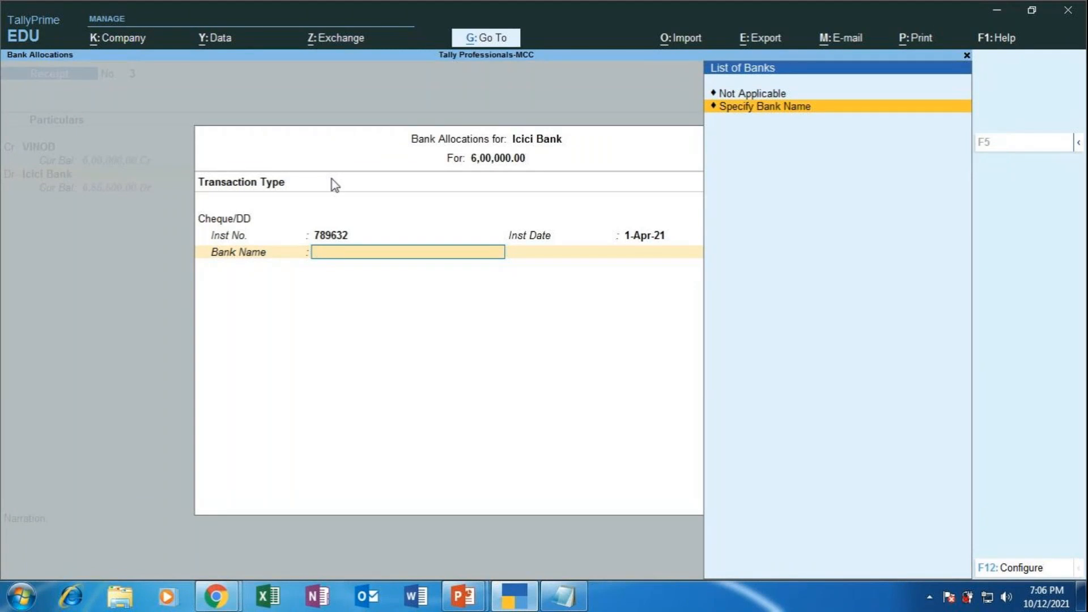
key("Return")
type("HDF")
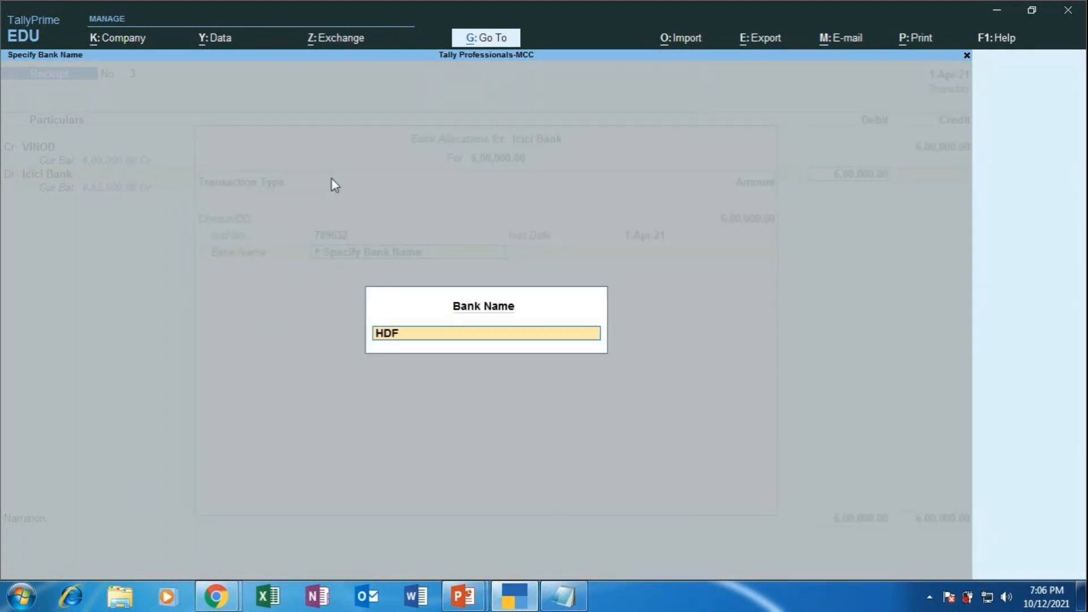
type("C BANK")
key("Return")
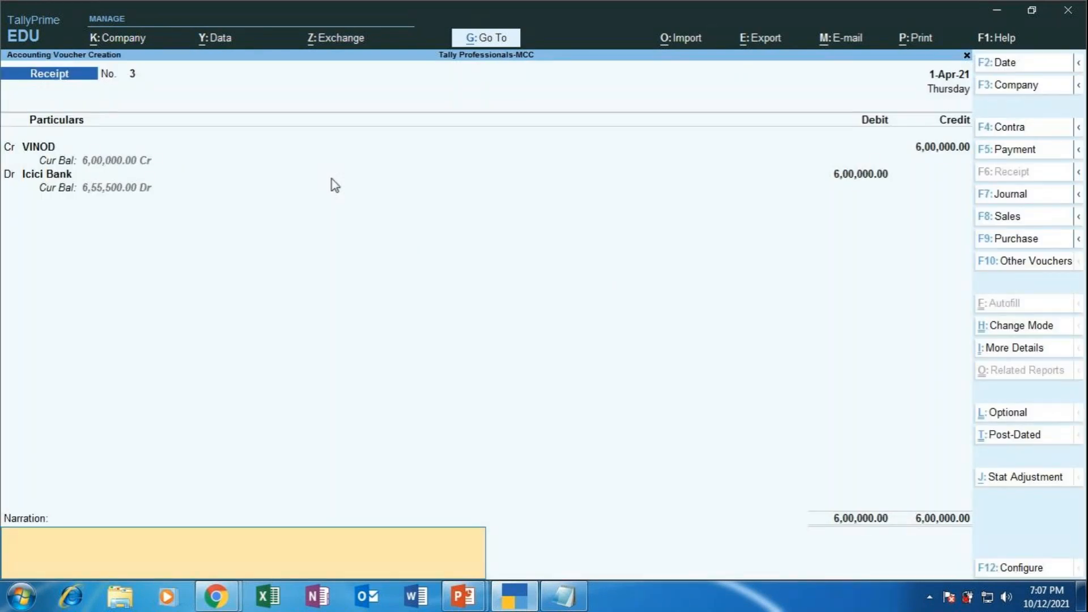
Step: Enter a narration starting "BEING CAPITAL INTRODUCED BY", followed by the contributor's name and "INTO THE BUSINESS", and save the receipt voucher
type("BEING")
type(" R")
key("BackSpace")
type("CPA")
key("BackSpace")
key("BackSpace")
key("BackSpace")
type("APITAL INTR")
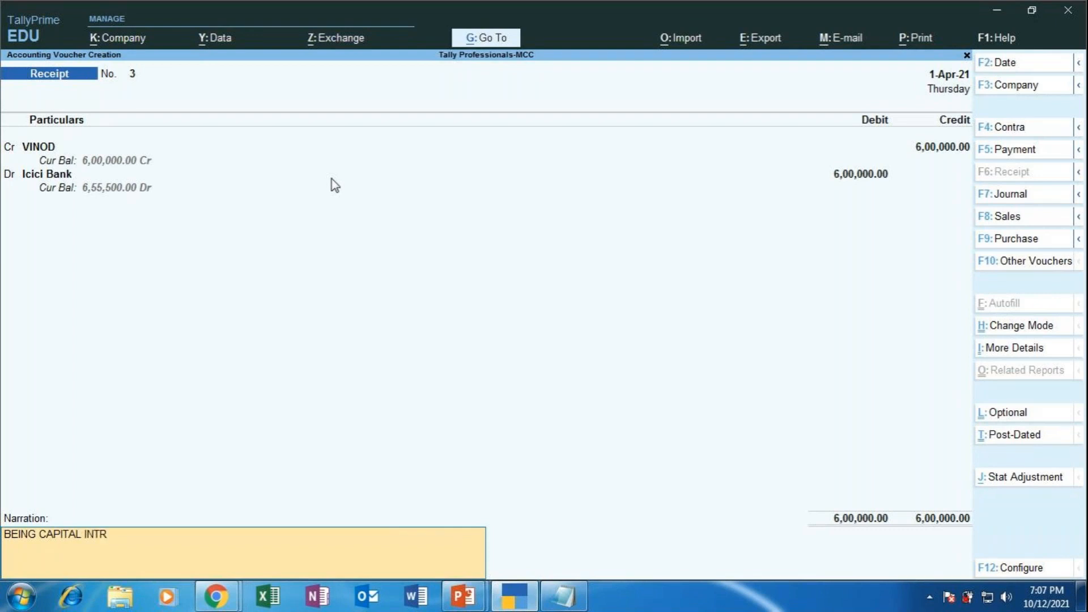
type("ODUCED BY VIN")
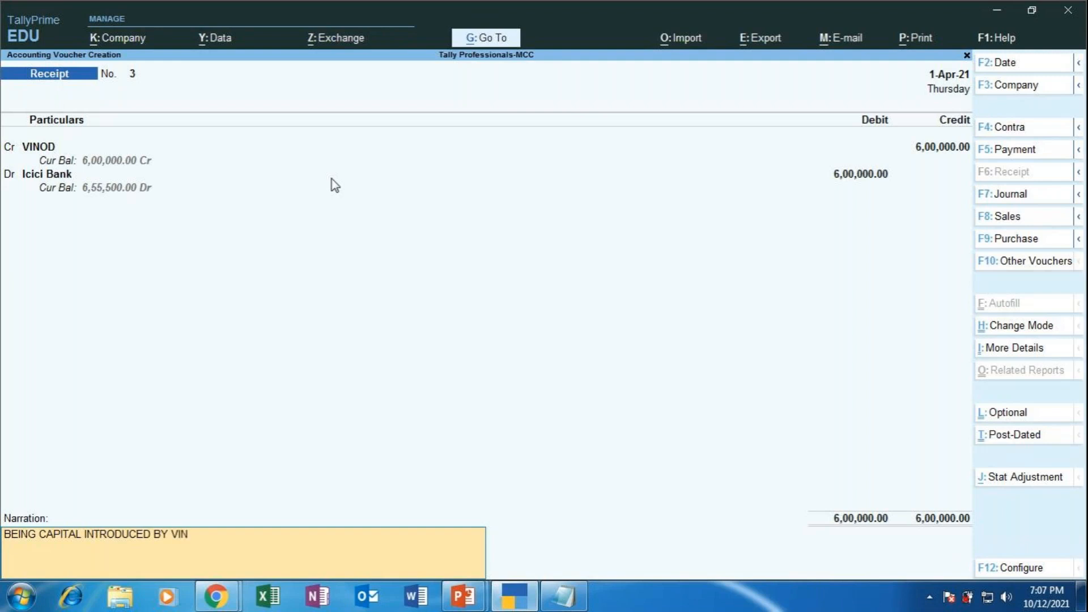
type("OD  INTO THE BUSINESS")
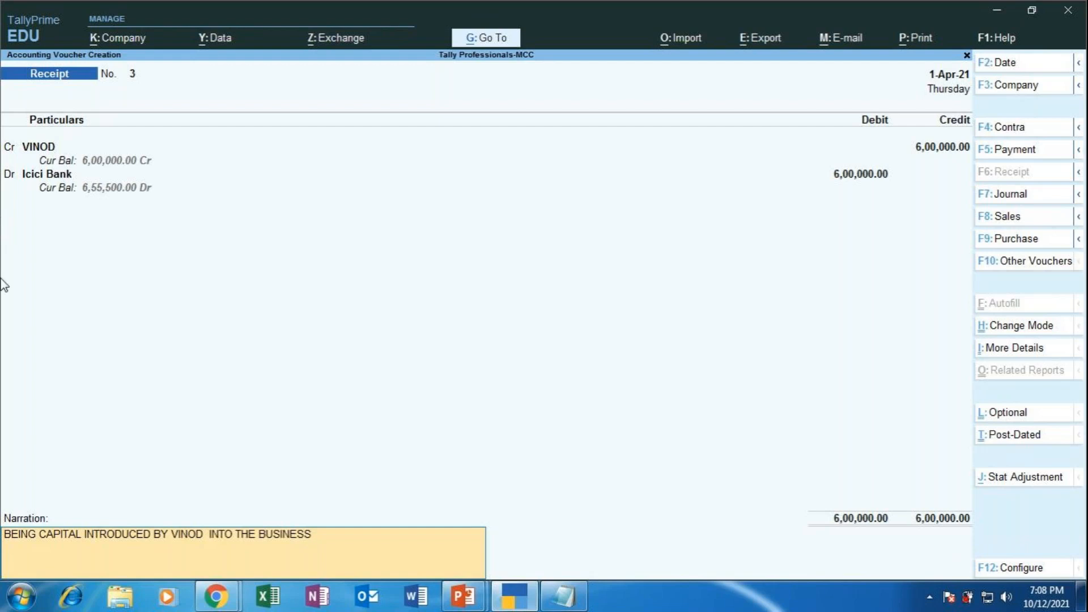
key("Return")
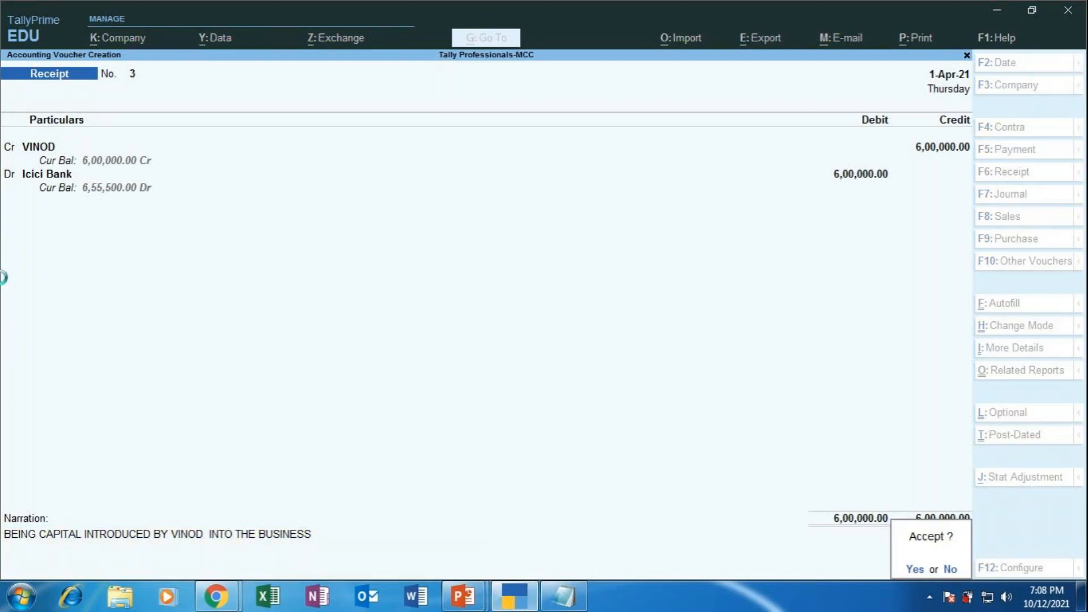
key("Return")
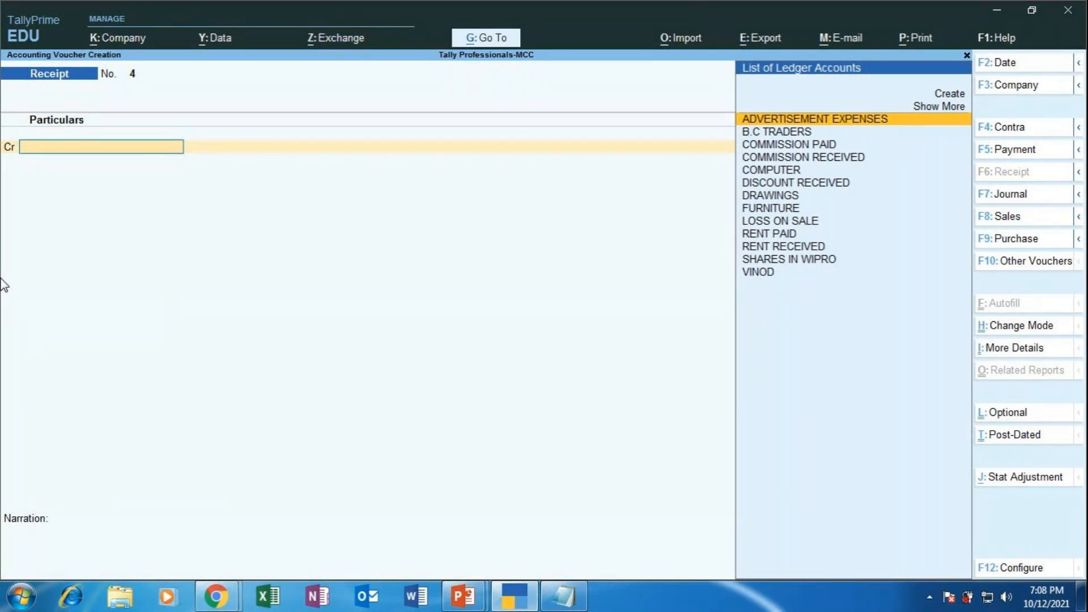
Step: Switch to the PowerPoint presentation and show the receipt voucher exercises slide full screen to read the next transaction
key("Up")
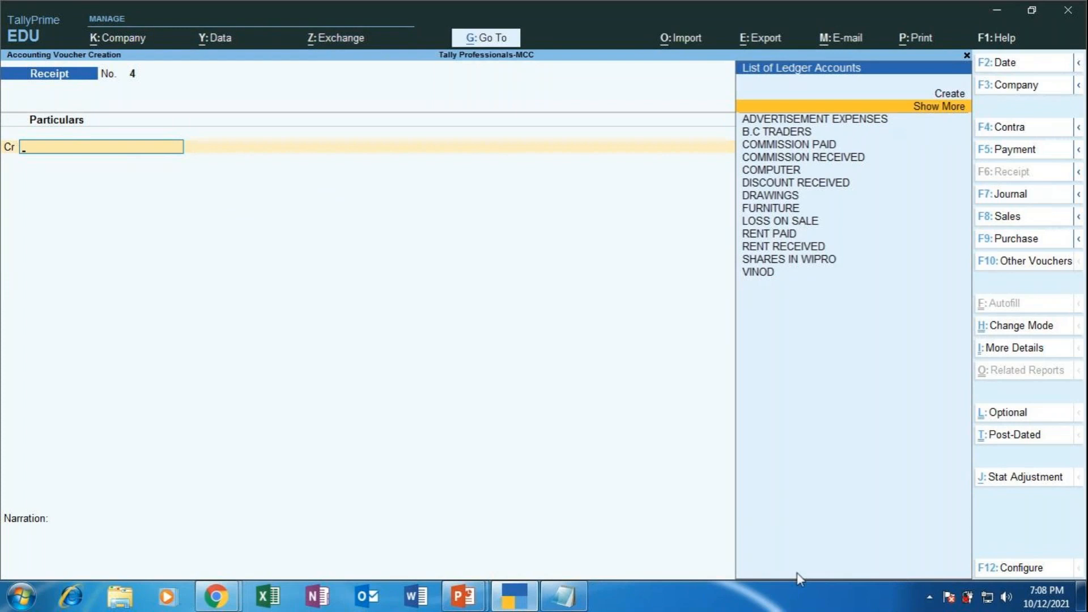
left_click(480, 597)
left_click(595, 552)
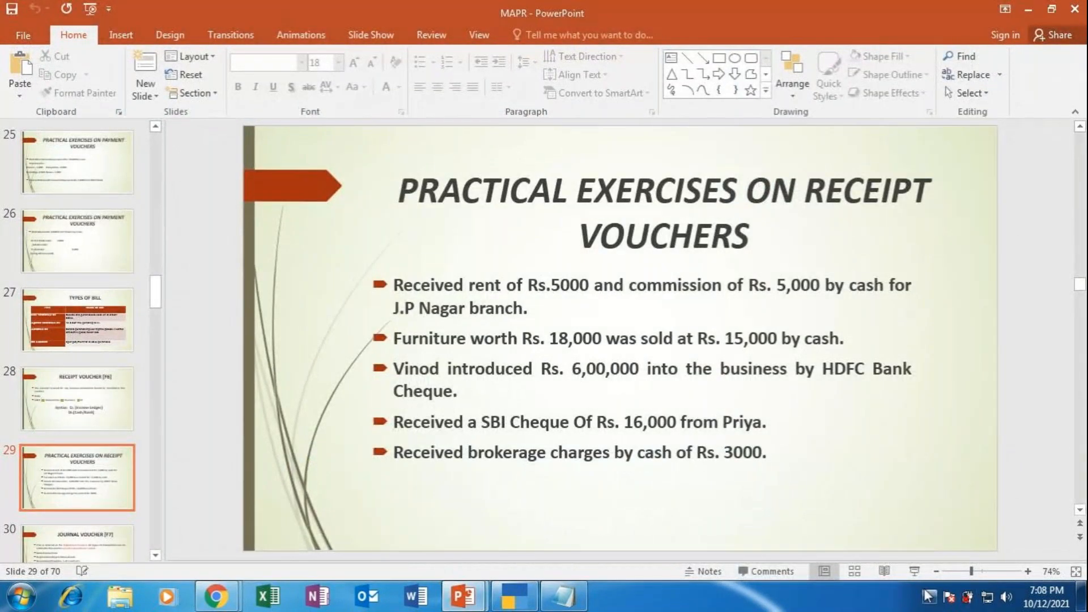
left_click(915, 570)
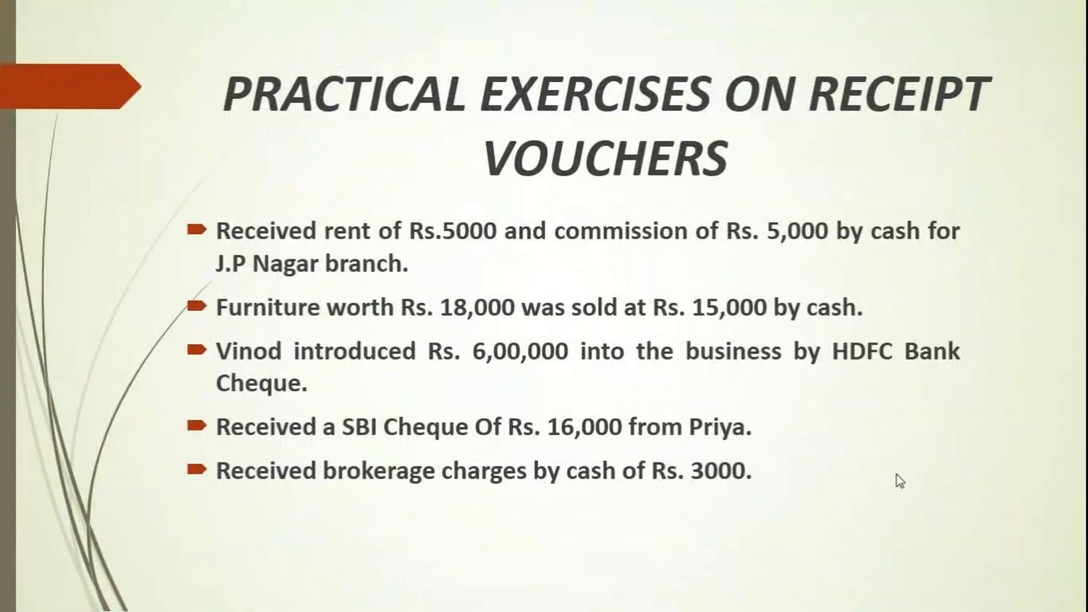
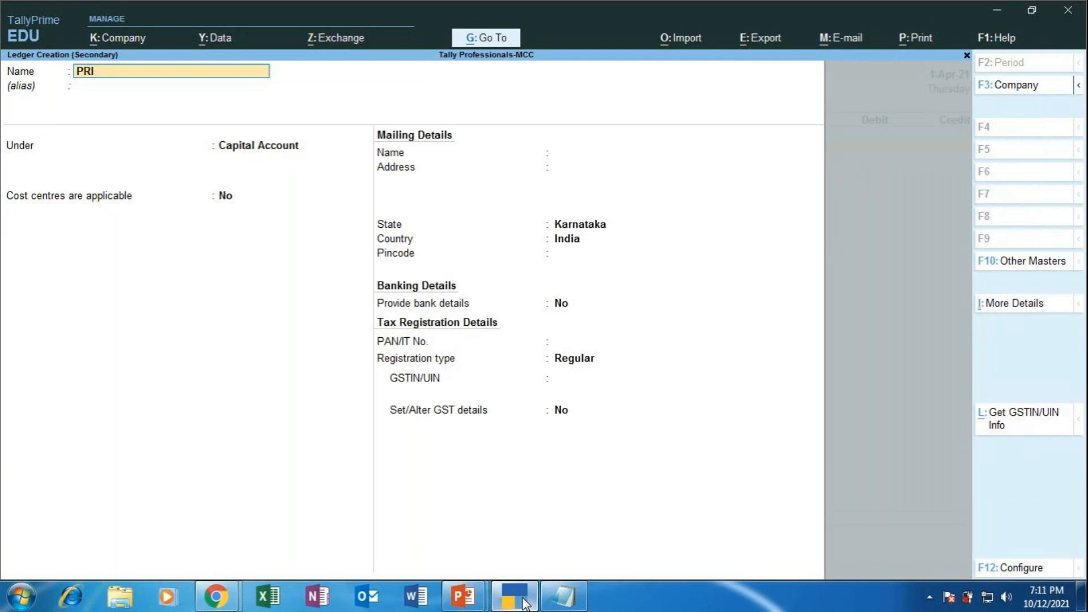
Step: Complete the new ledger's name with the paying party's name and place it under Sundry Debtors
type("T")
key("BackSpace")
type("YA")
key("Return")
key("Return")
type("SUNDRY")
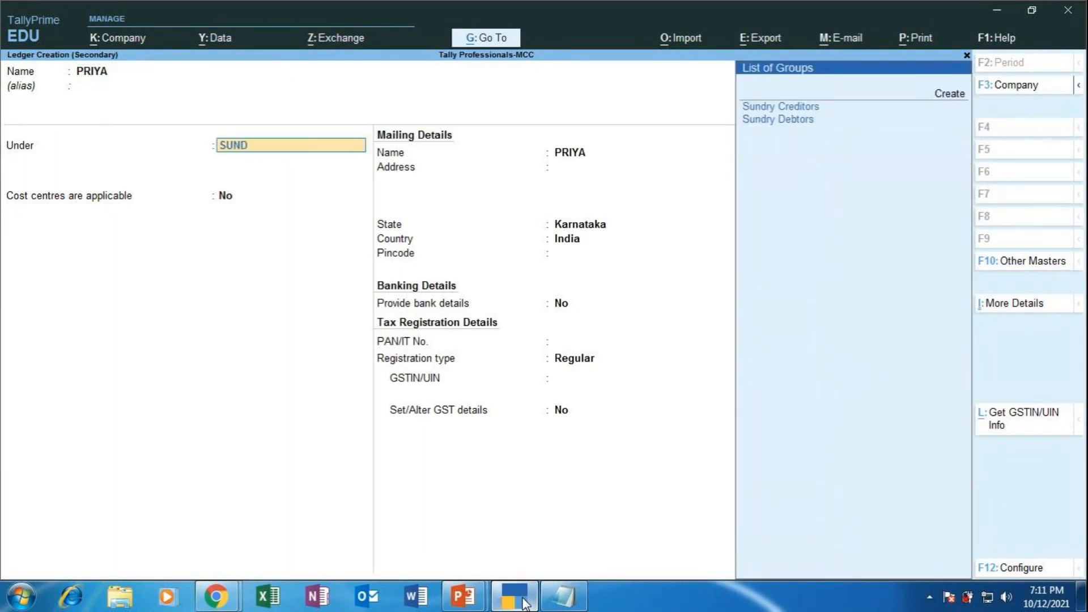
key("Down")
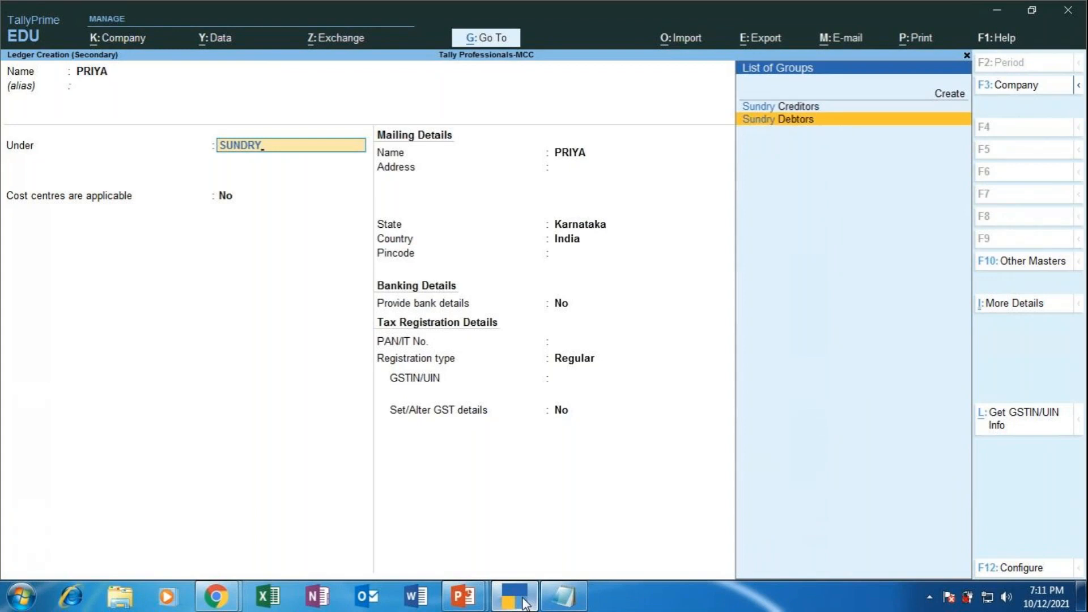
key("Return")
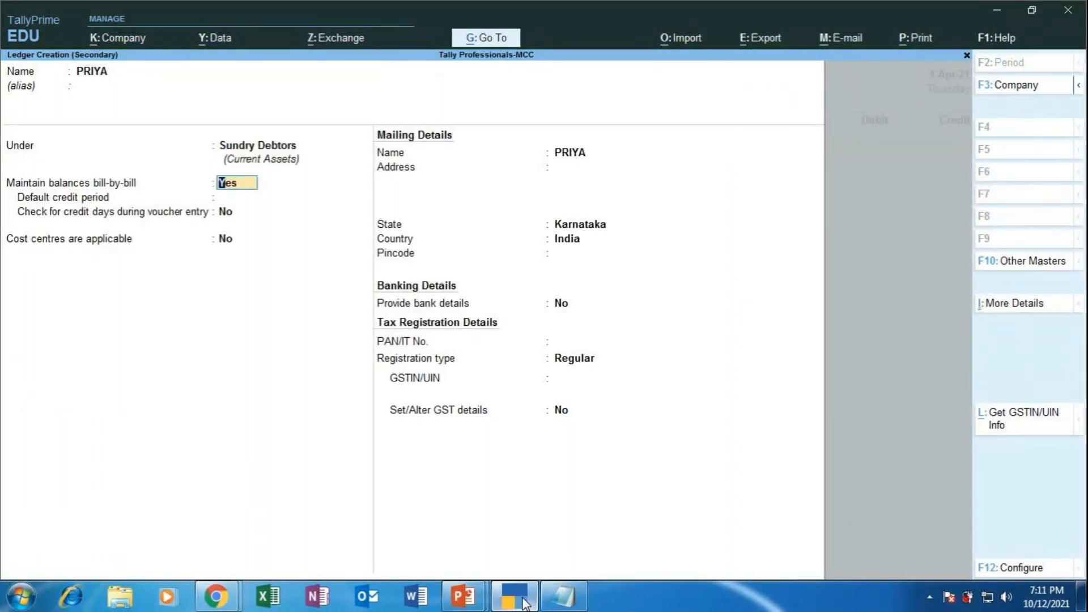
Step: Keep bill-by-bill balances at Yes and the remaining ledger defaults, and save the debtor's ledger
key("Return")
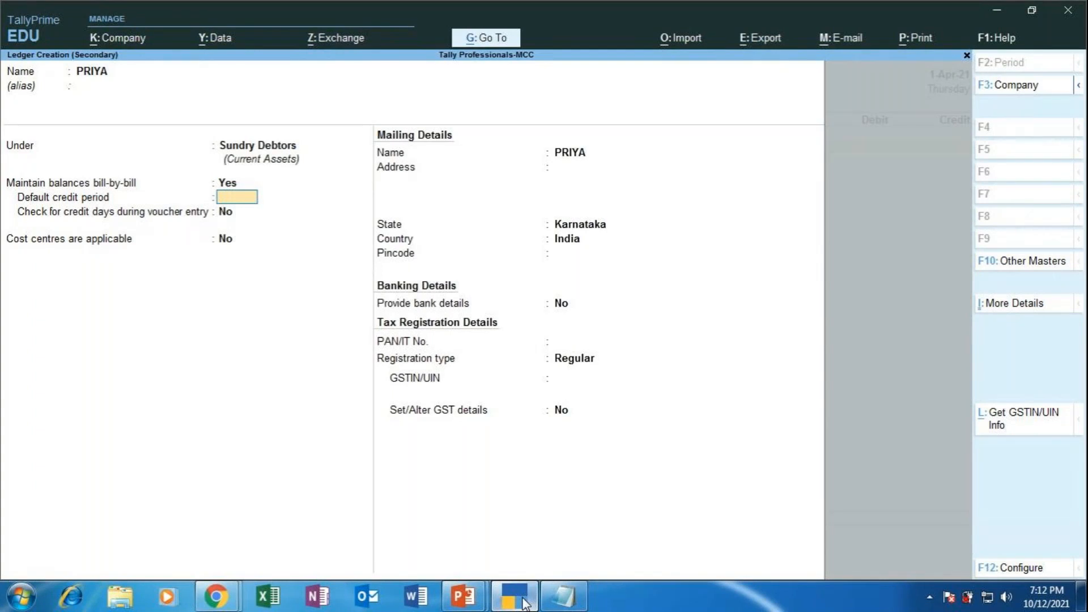
key("Return")
key("Return")
key("Return")
key("Return")
key("Return")
key("Return")
key("Return")
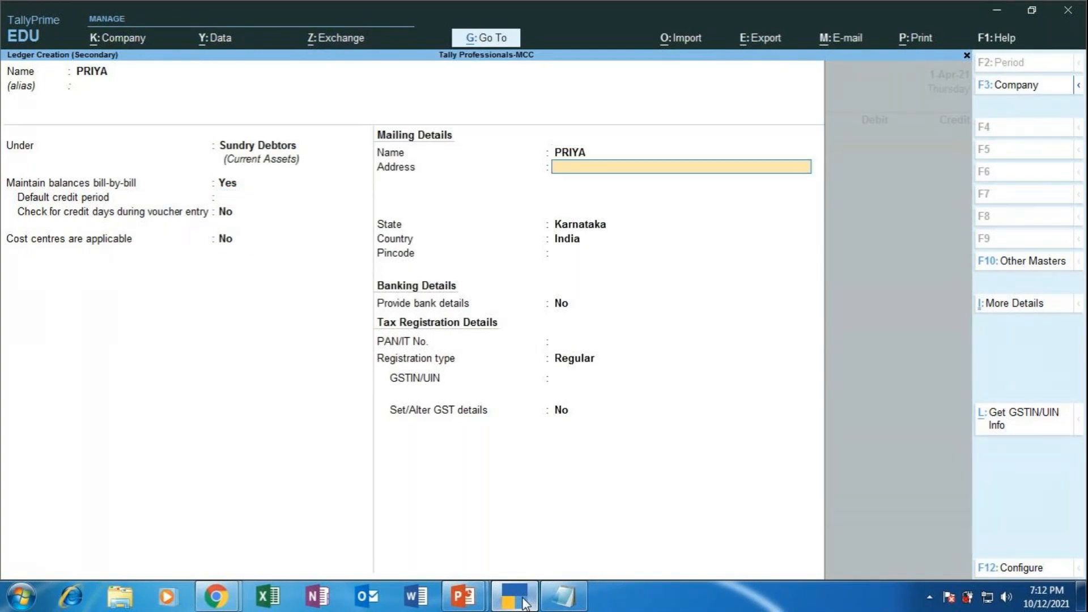
key("Return")
key("Return")
key("Return")
key("Return")
key("Return")
key("Return")
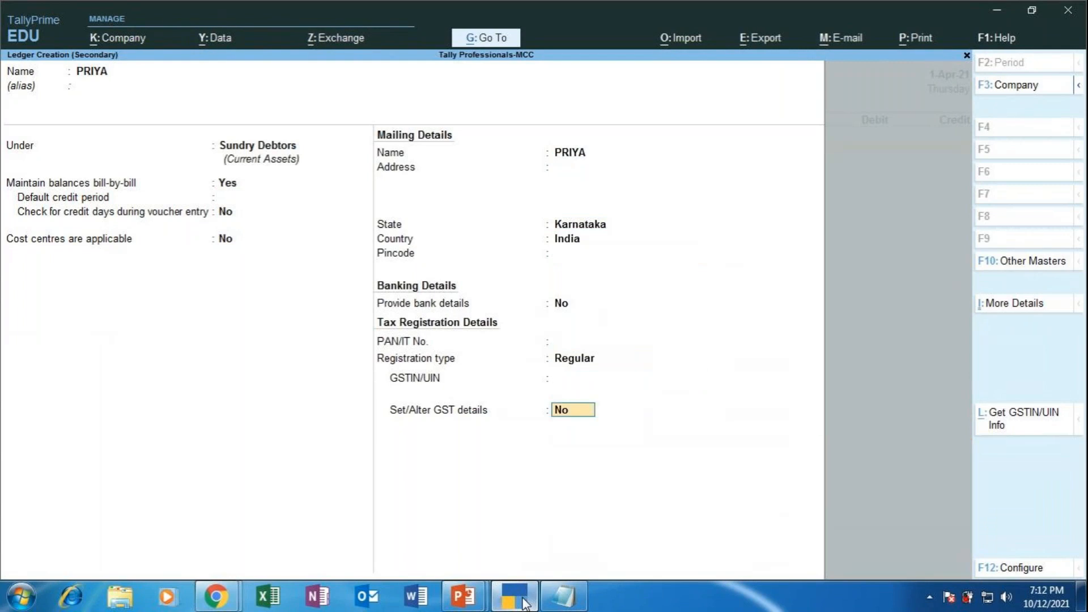
key("Return")
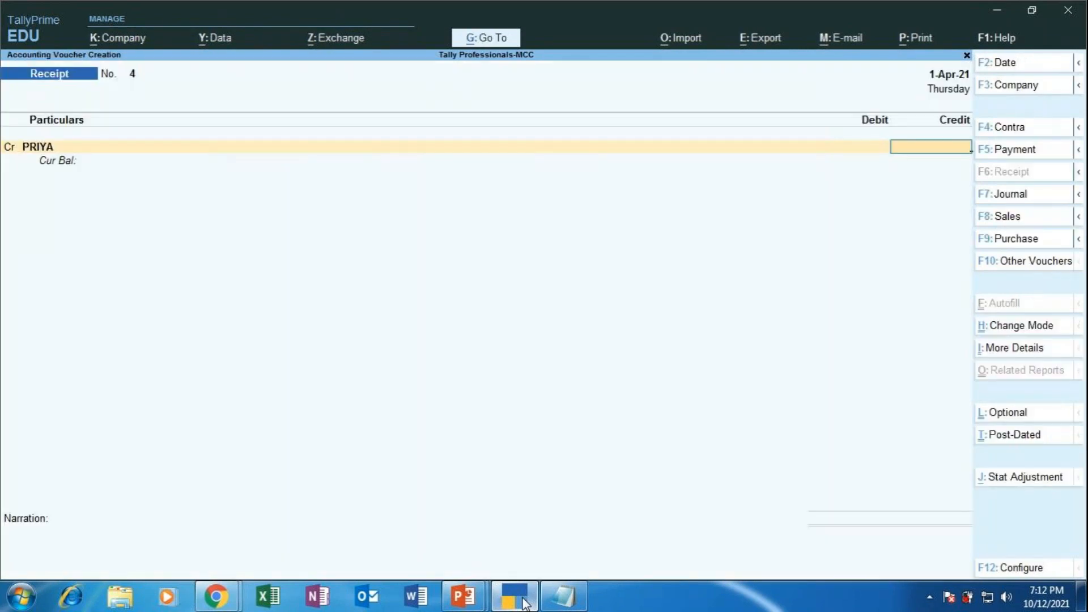
Step: Credit the debtor's ledger with 16000, allocate it On Account, and start a debit line below
type("16000")
key("Return")
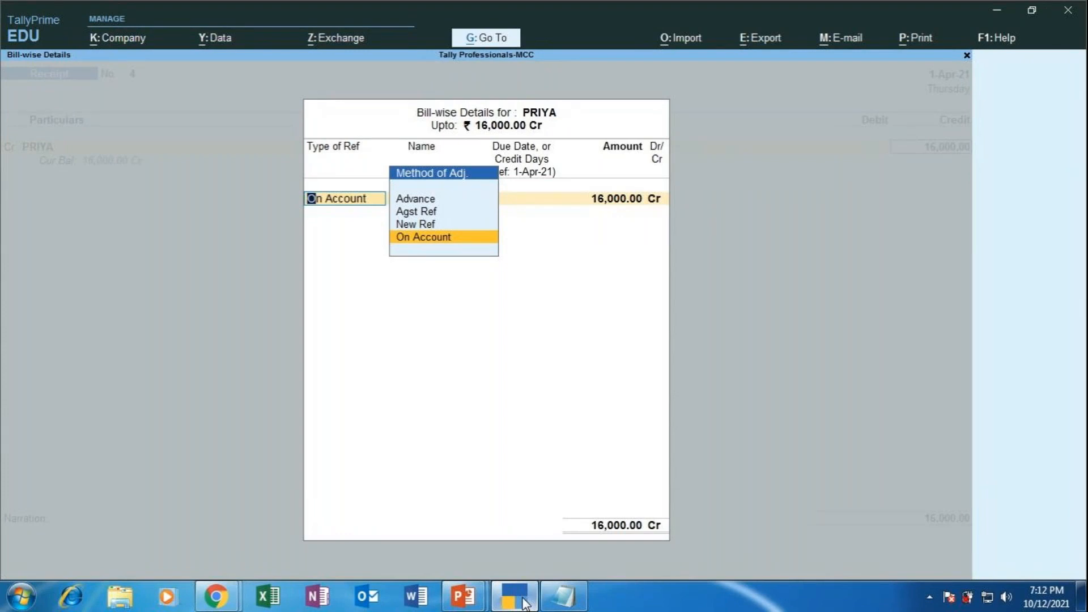
key("Return")
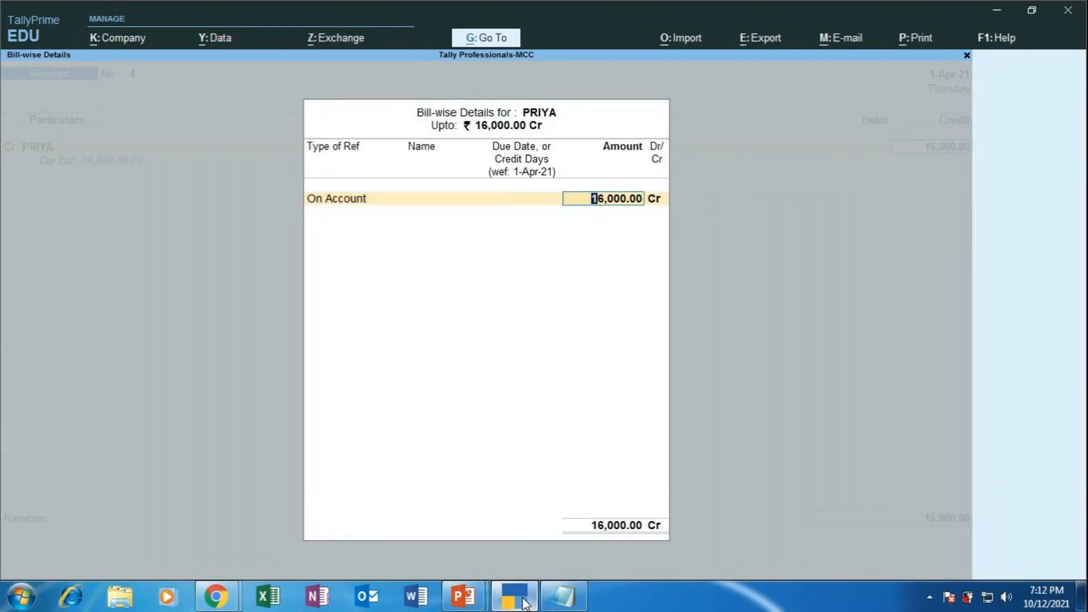
key("Return")
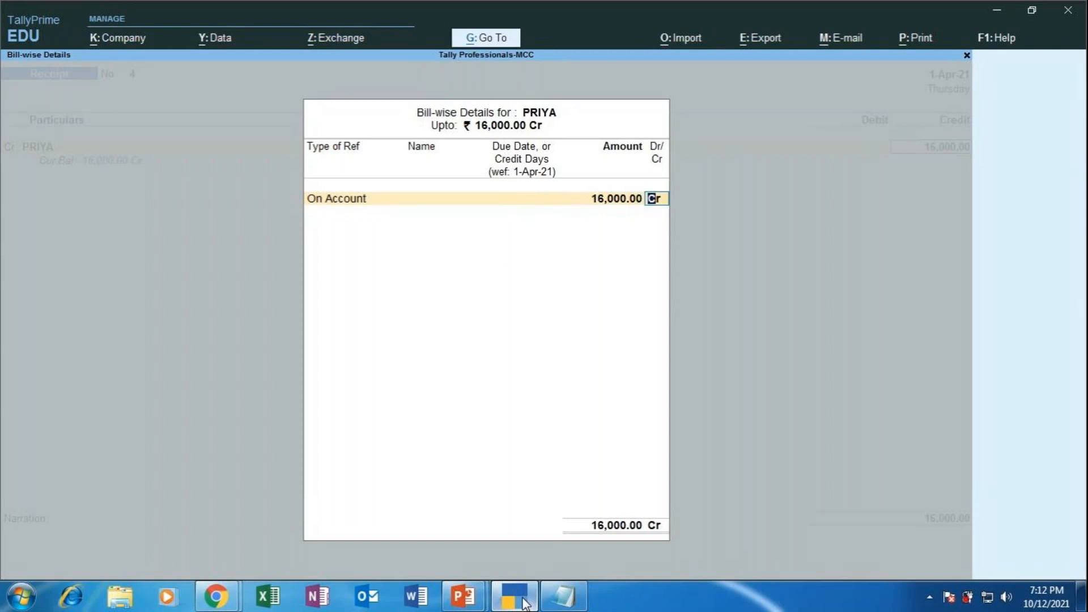
key("Return")
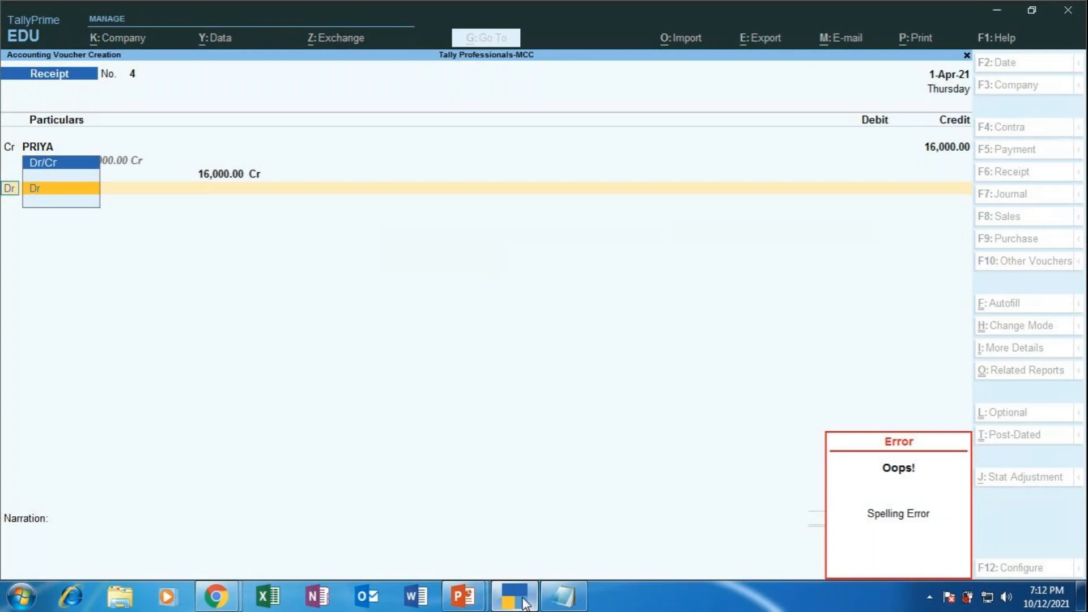
key("Return")
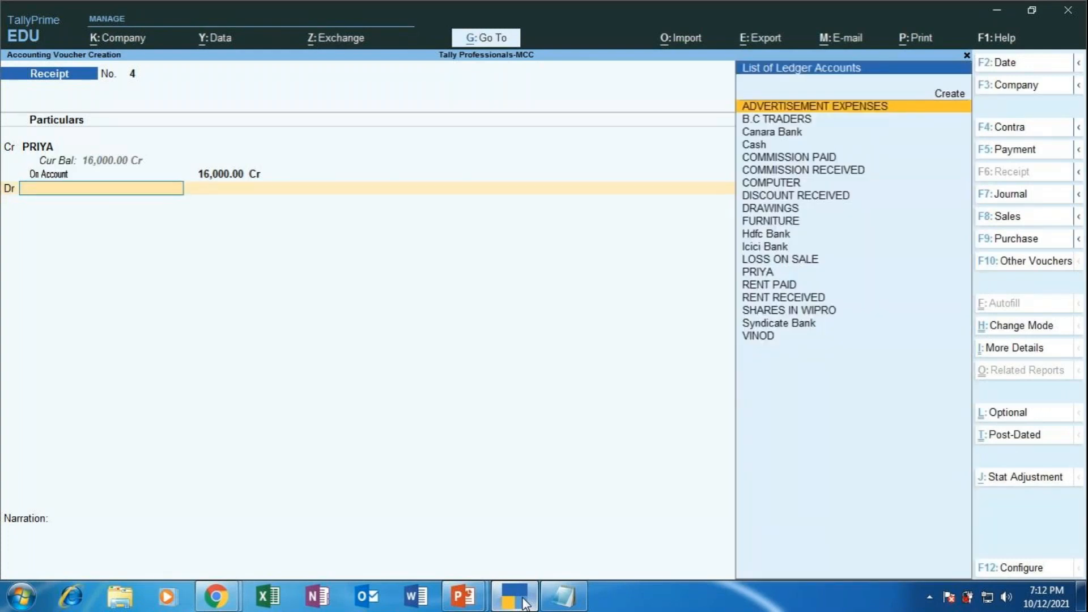
Step: Debit Icici Bank with 16,000.00 in the receipt voucher and open its bank allocation
key("Down")
key("Down")
key("Down")
key("Down")
key("Down")
key("Down")
key("Down")
key("Down")
key("Down")
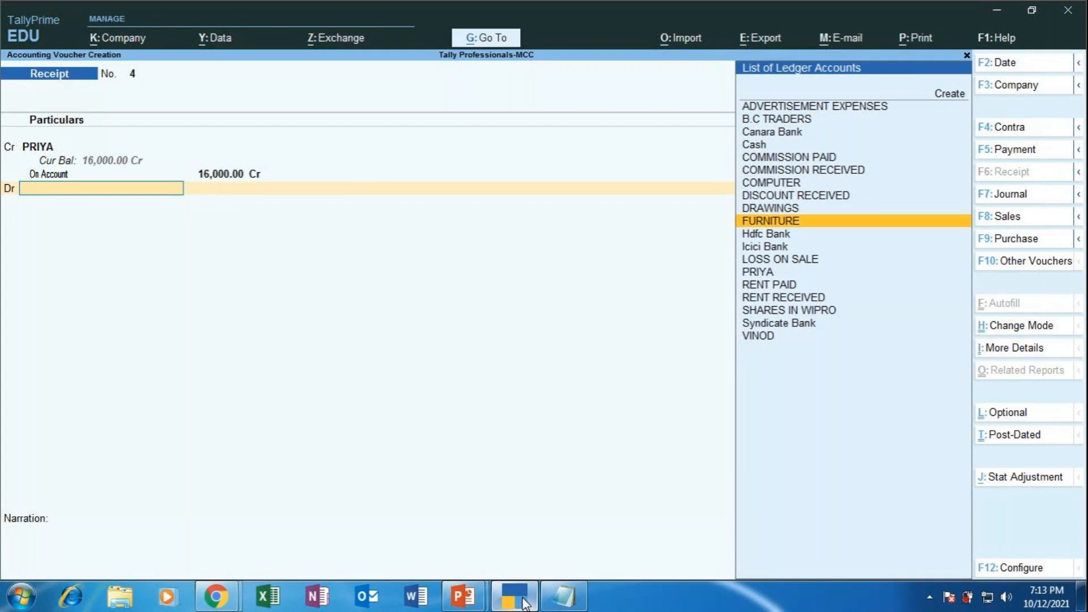
key("Down")
key("Down")
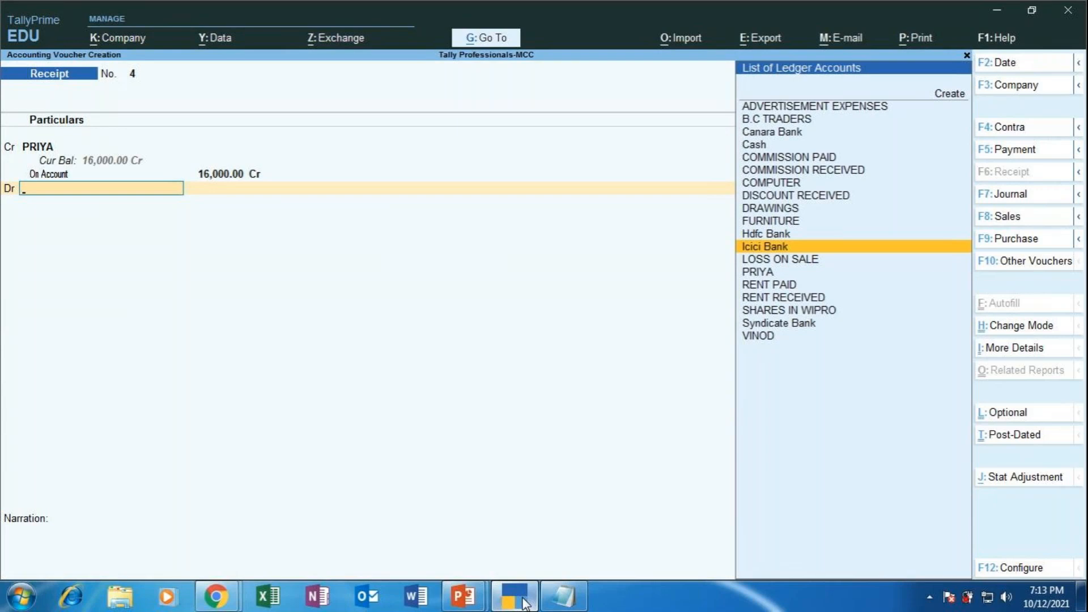
key("Return")
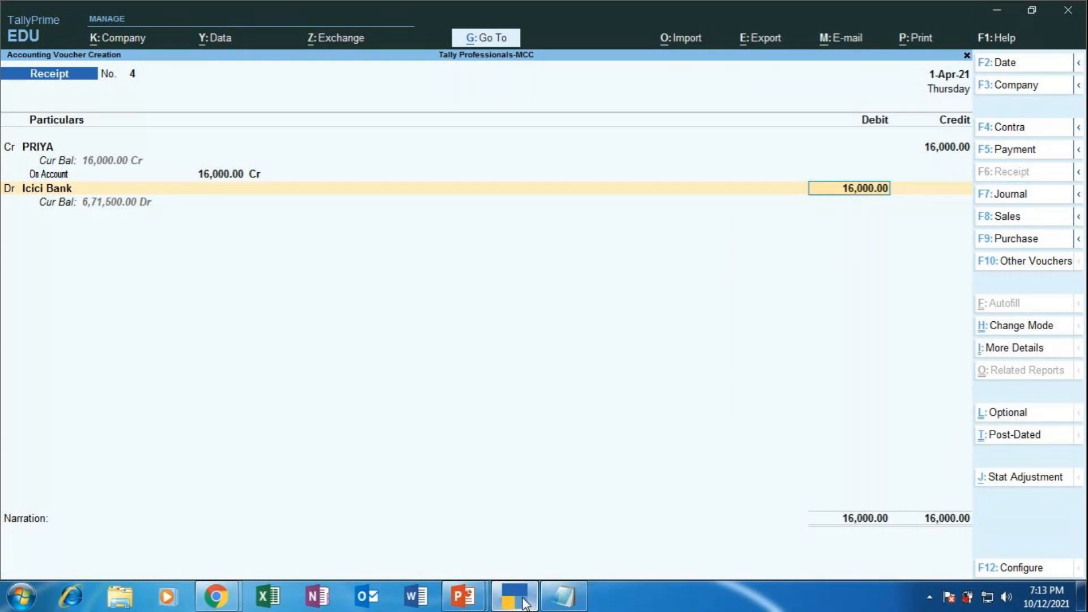
key("Return")
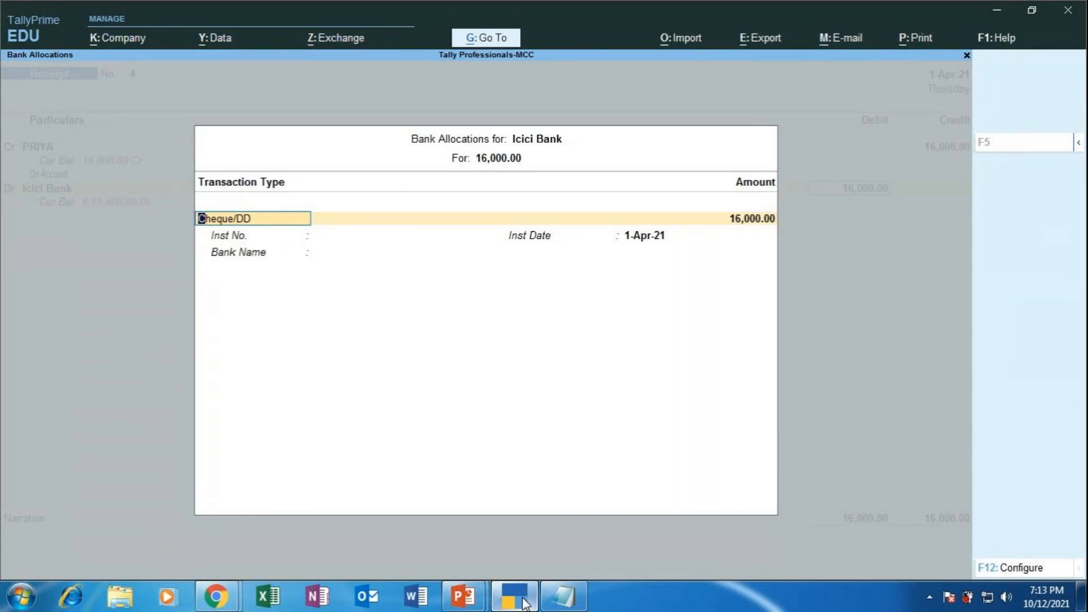
Step: Allocate 16,000.00 as Cheque/DD with instrument number 852369, keeping the instrument date 1-Apr-21
key("Return")
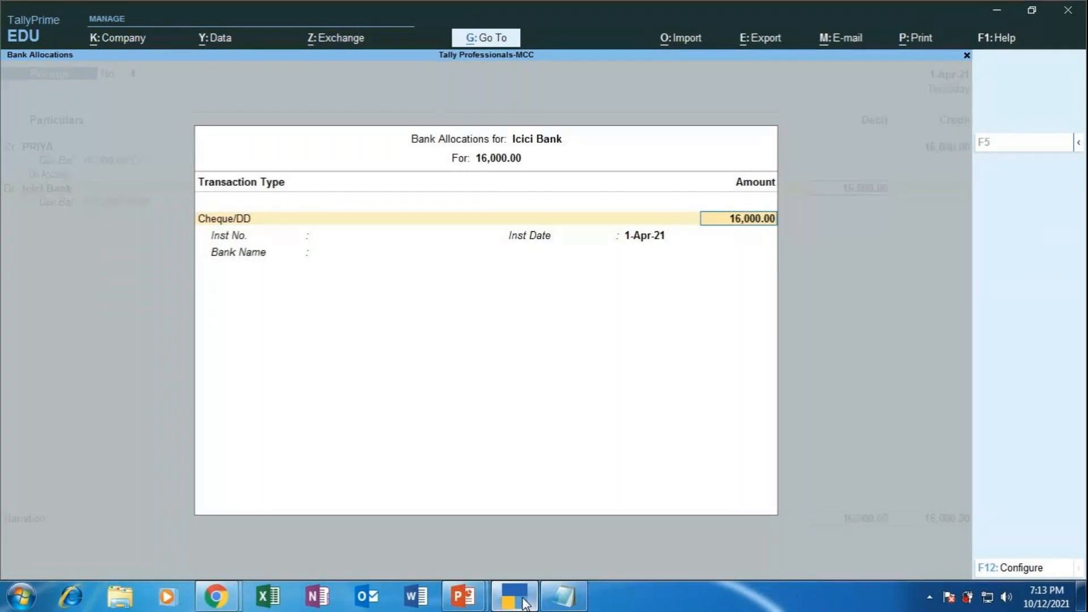
key("Return")
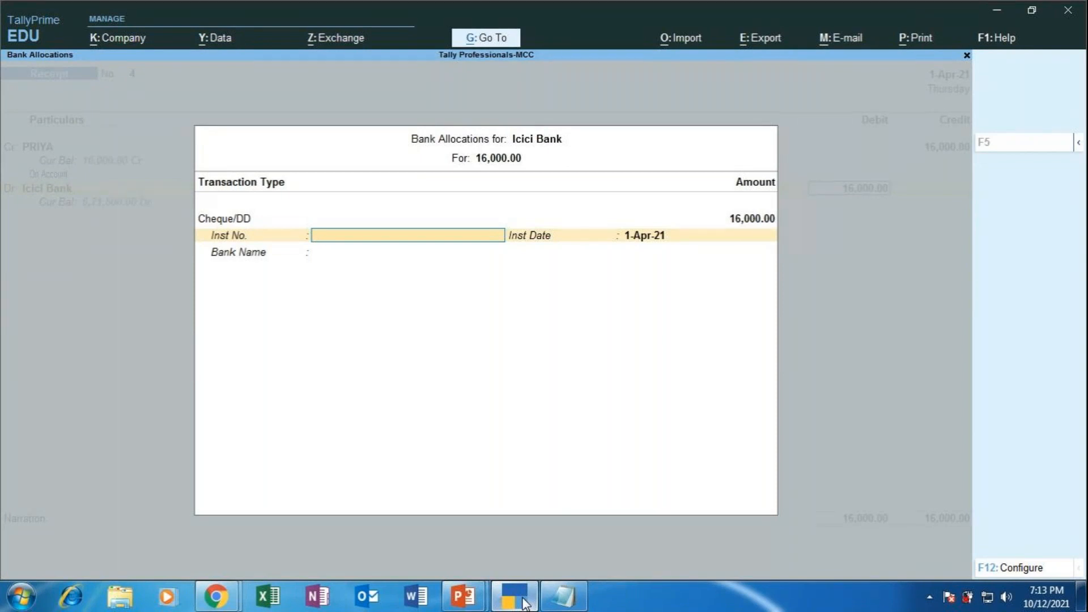
type("852369")
key("Return")
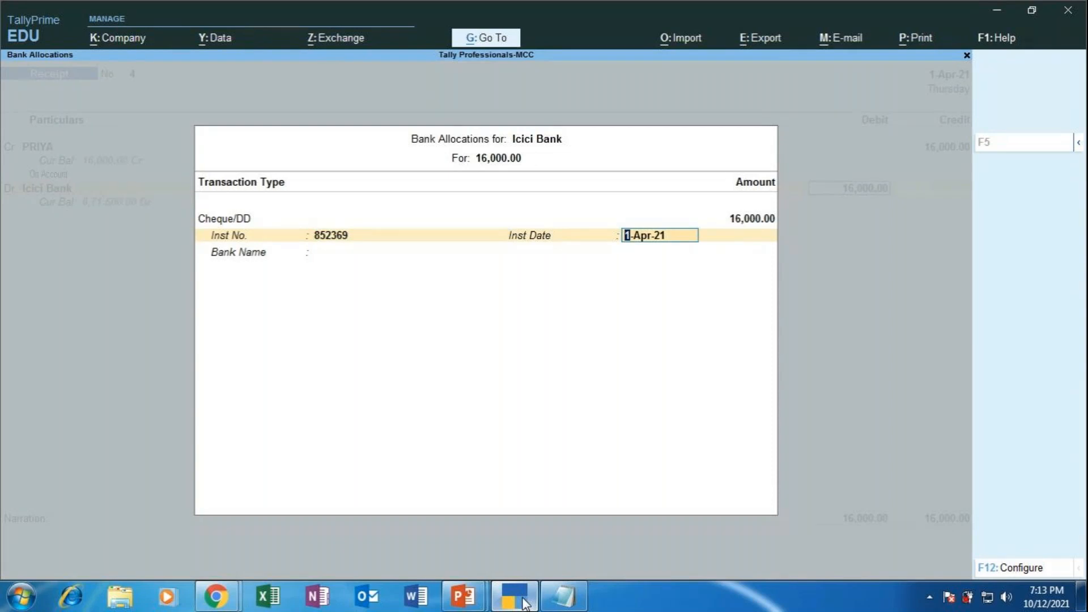
key("Return")
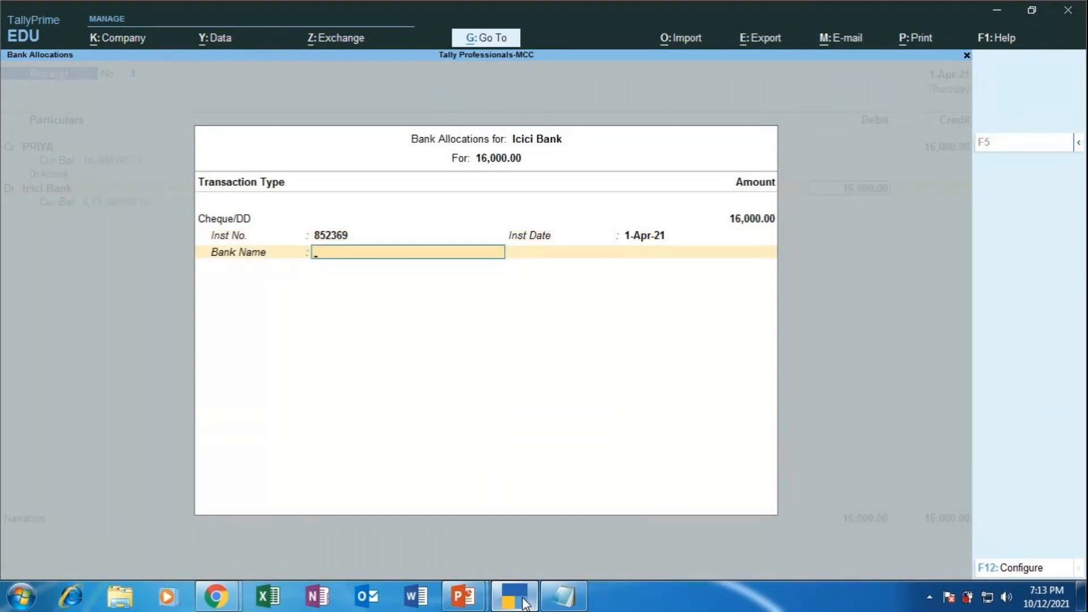
Step: Specify STATE BANK OF INDIA as the cheque's bank name and accept the Icici Bank allocation
key("space")
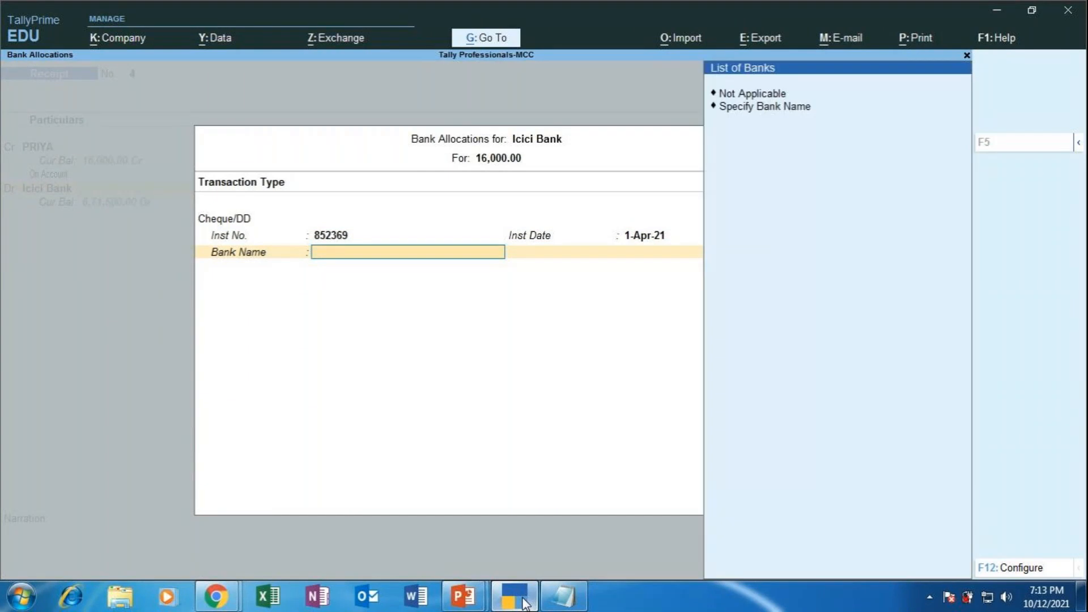
key("Down")
key("Return")
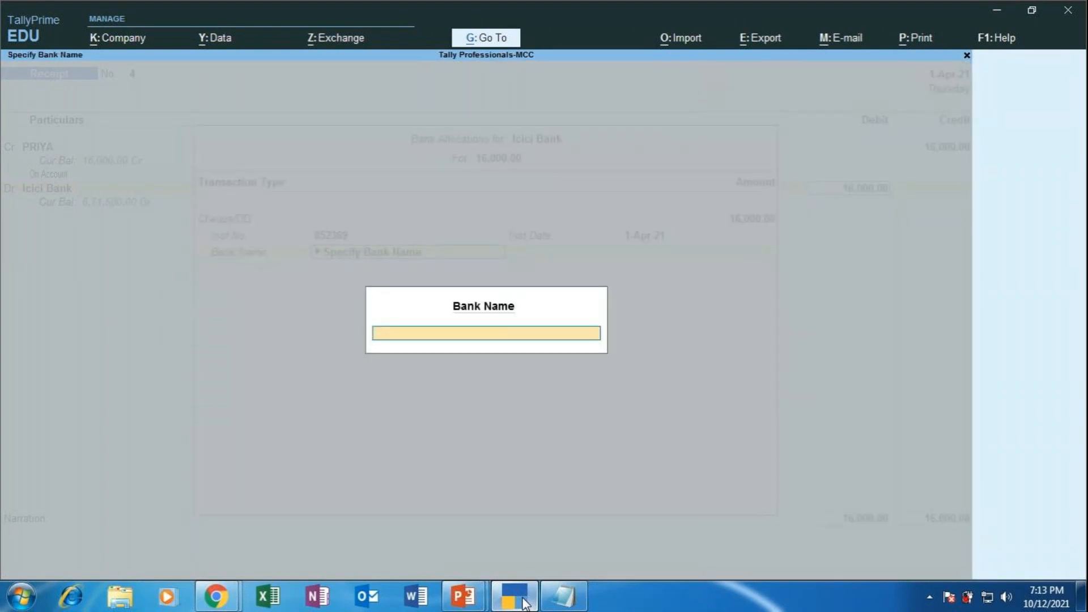
type("STATE BANK OF iNDIA")
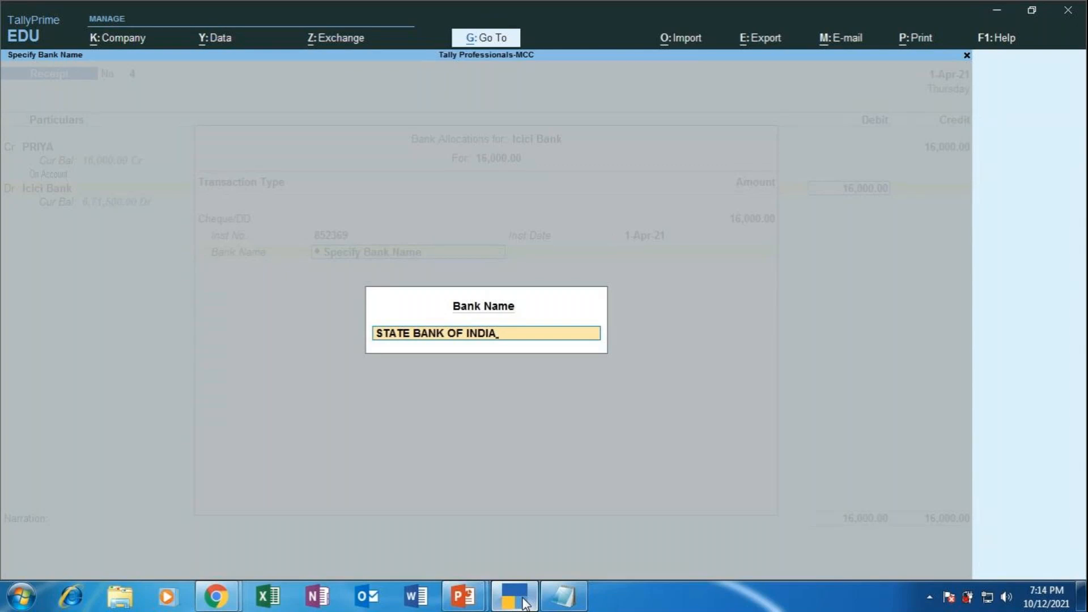
key("Return")
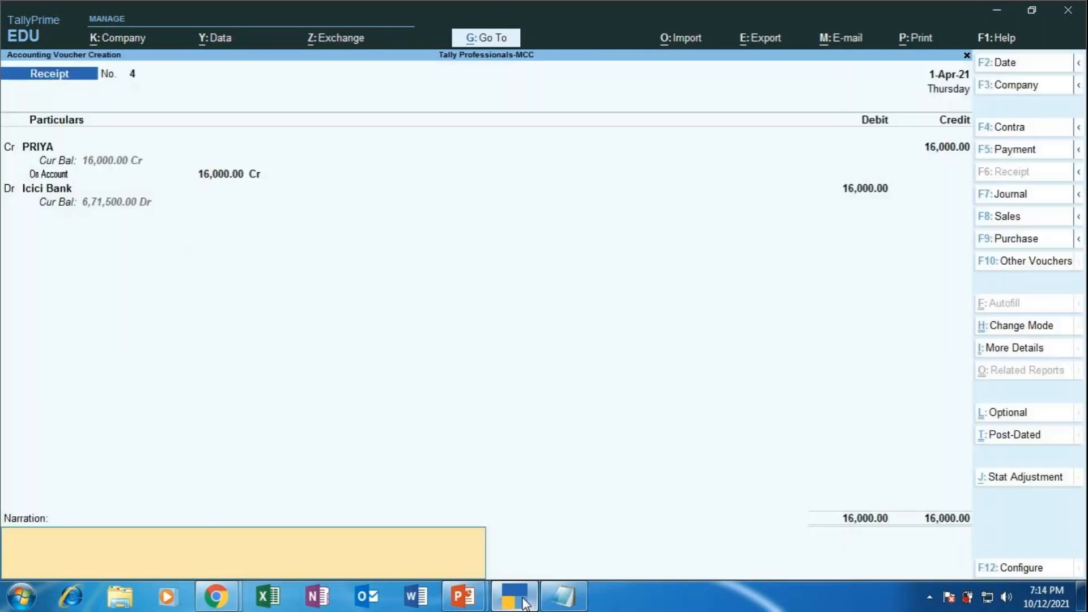
Step: Enter a narration stating that payment was received from the debtor "TOWARDS THE SALES MADE" and accept the receipt voucher
type("BEING PAYMENT RECEIVED FROM")
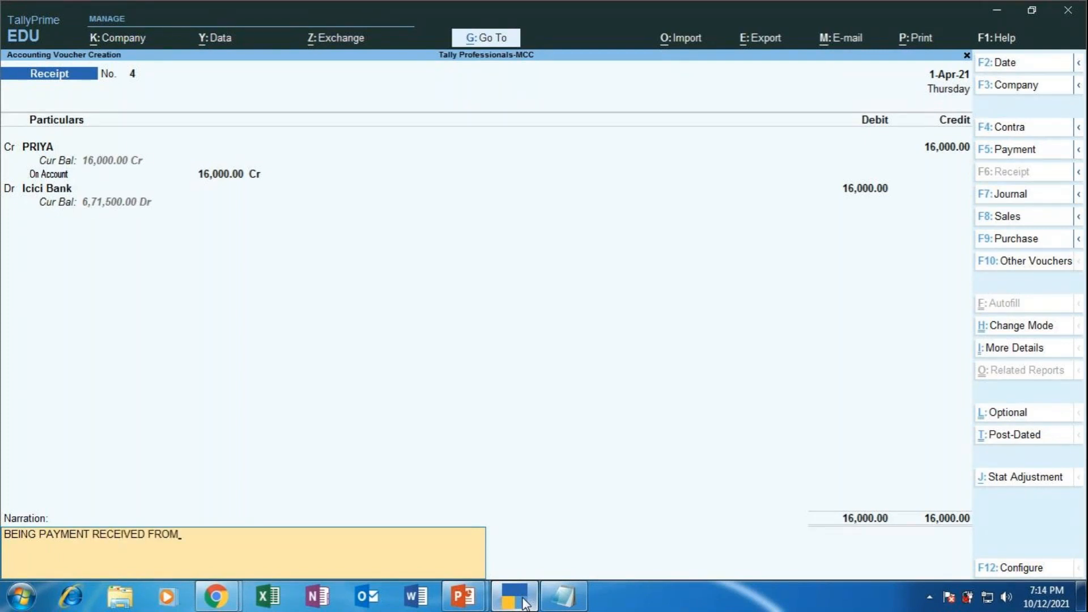
type("PRIYA")
key("BackSpace")
key("BackSpace")
key("BackSpace")
key("BackSpace")
key("BackSpace")
type("PRIYA TOWARDS THE")
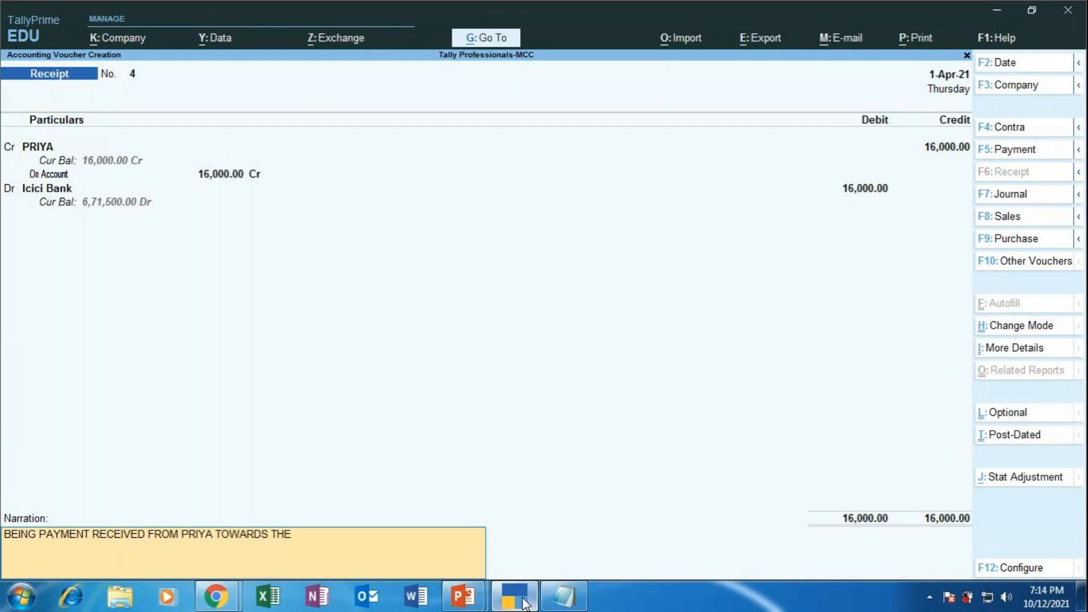
type(" SALES MADE")
key("Return")
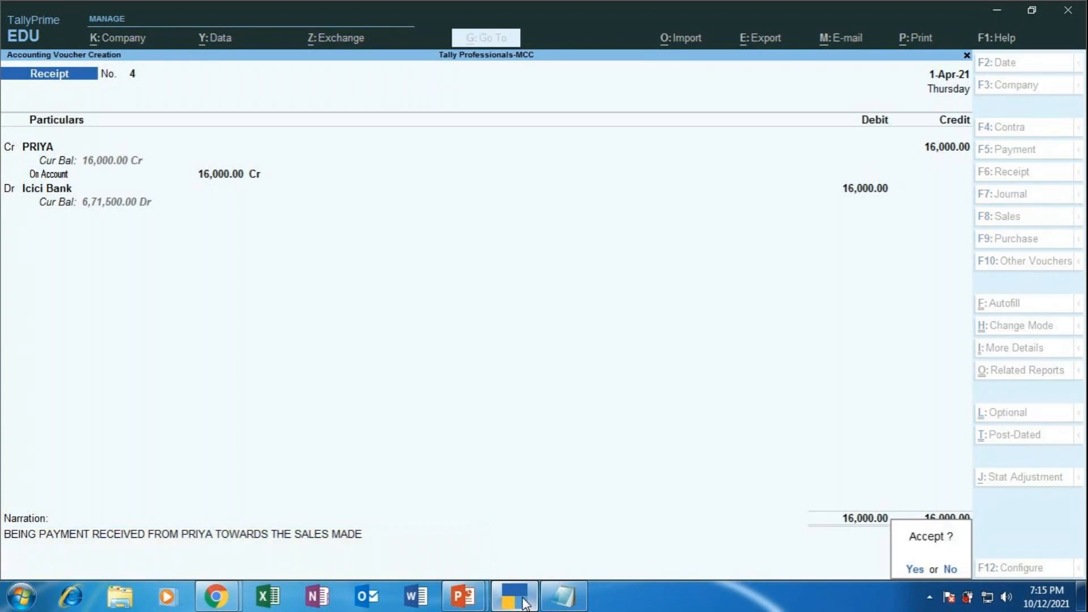
key("y")
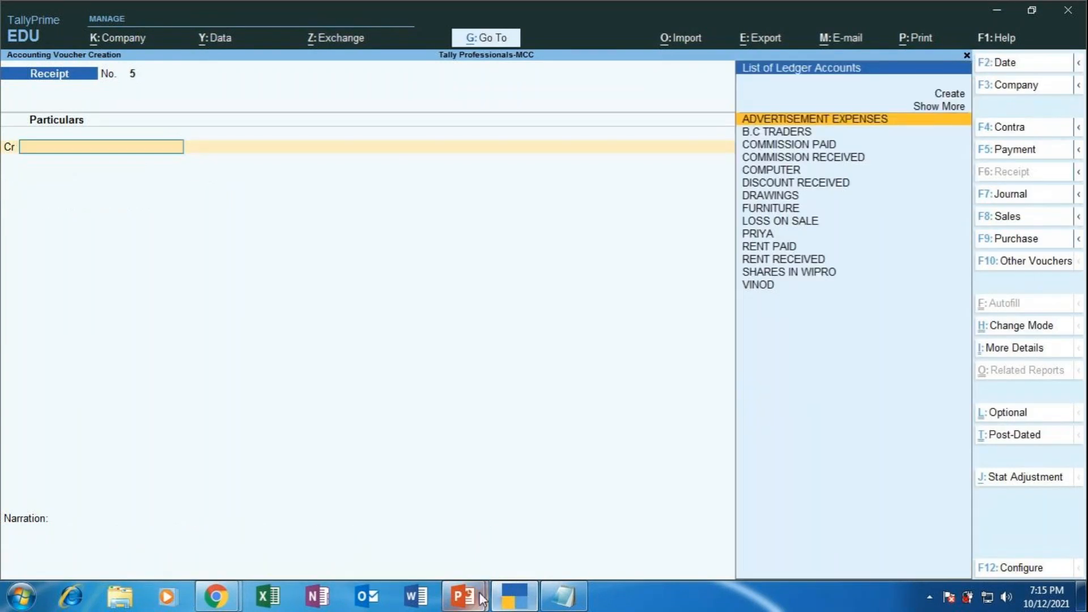
Step: Switch to PowerPoint and show the practical exercises on receipt vouchers full screen to read the brokerage charges transaction
mouse_move(476, 599)
left_click(568, 515)
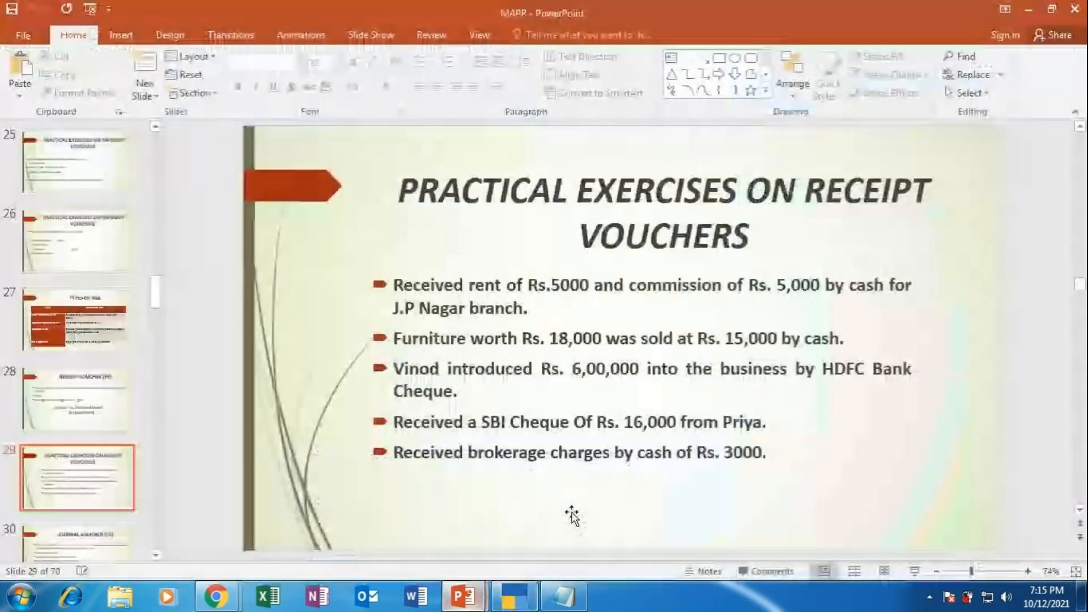
left_click(916, 572)
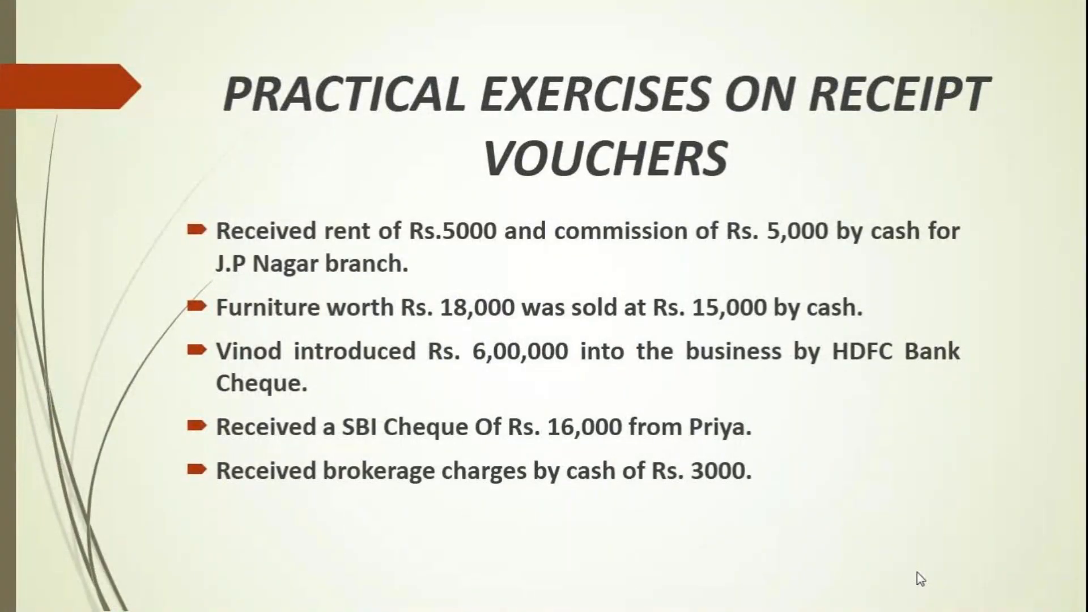
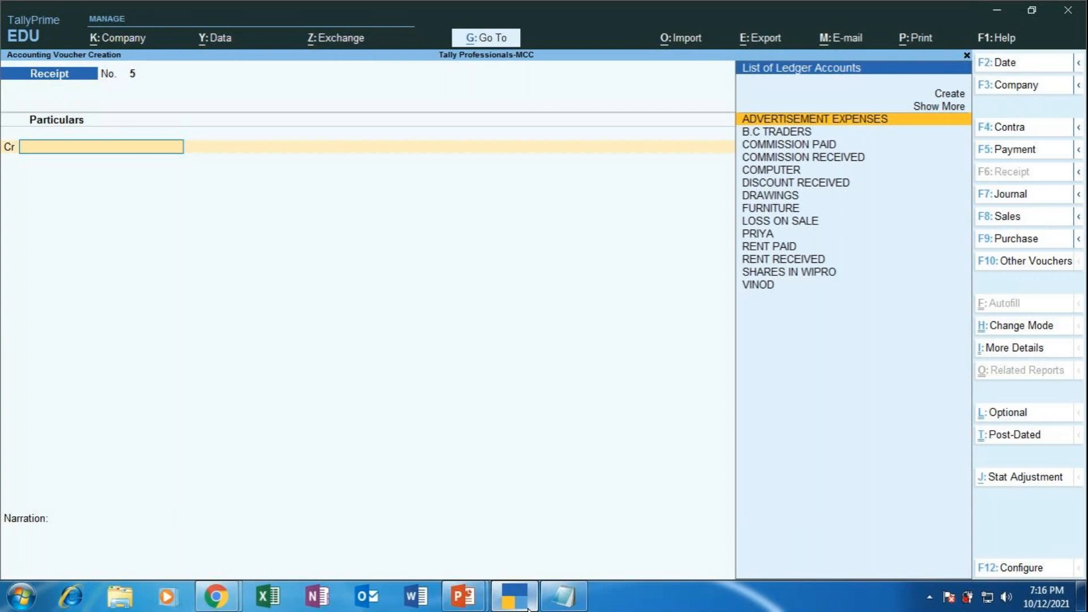
Step: Start a new ledger for the credit line of the receipt voucher and name it BROKERAGE CHARGES
key("Up")
key("Up")
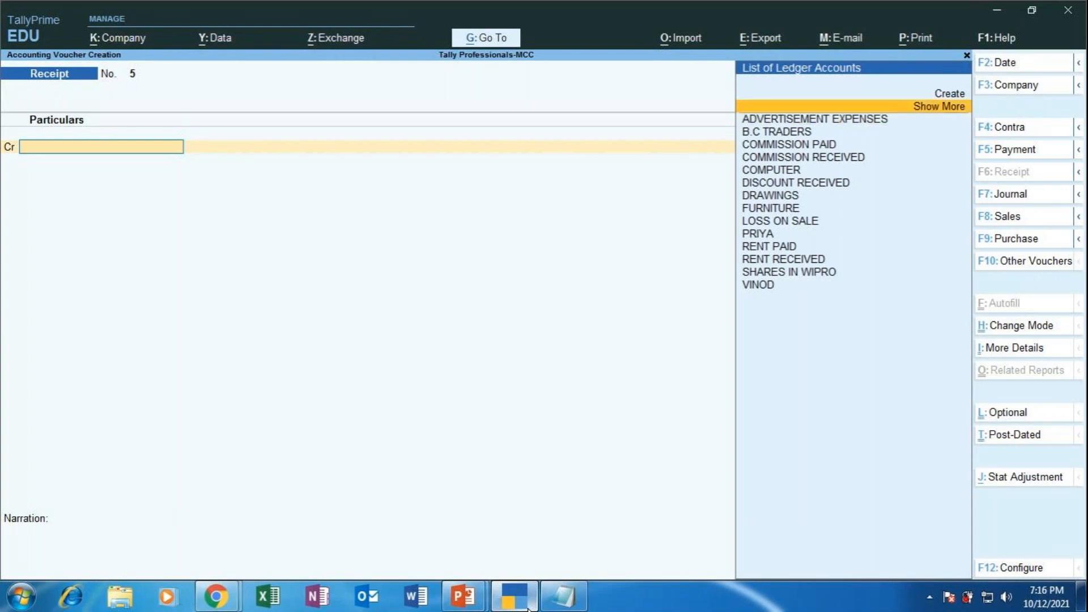
key("Return")
type("BROJEWR")
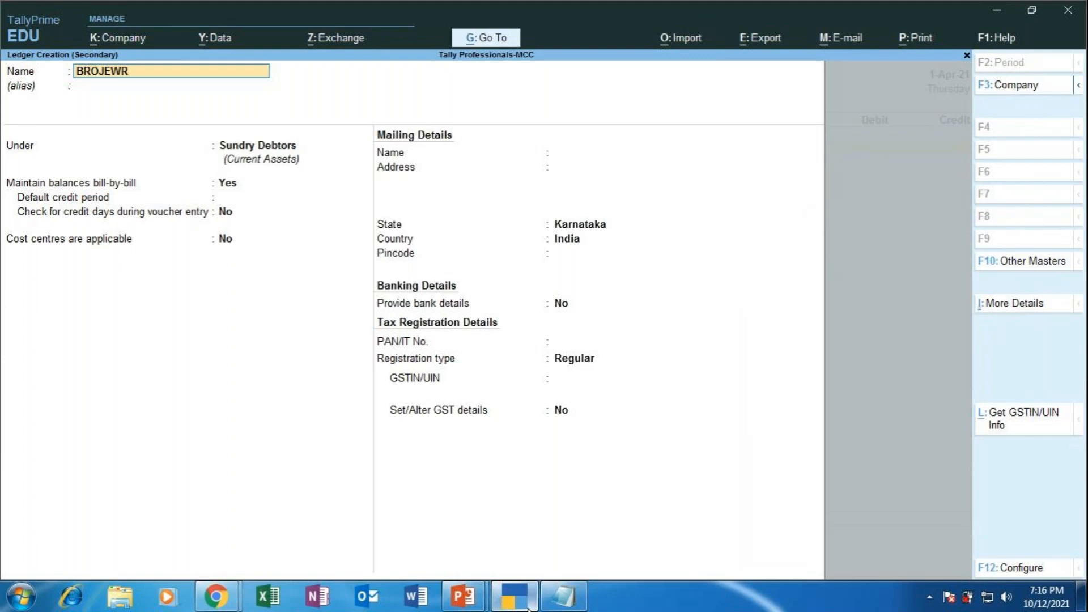
key("BackSpace")
key("BackSpace")
key("BackSpace")
key("BackSpace")
type("KERAGE CHARGES")
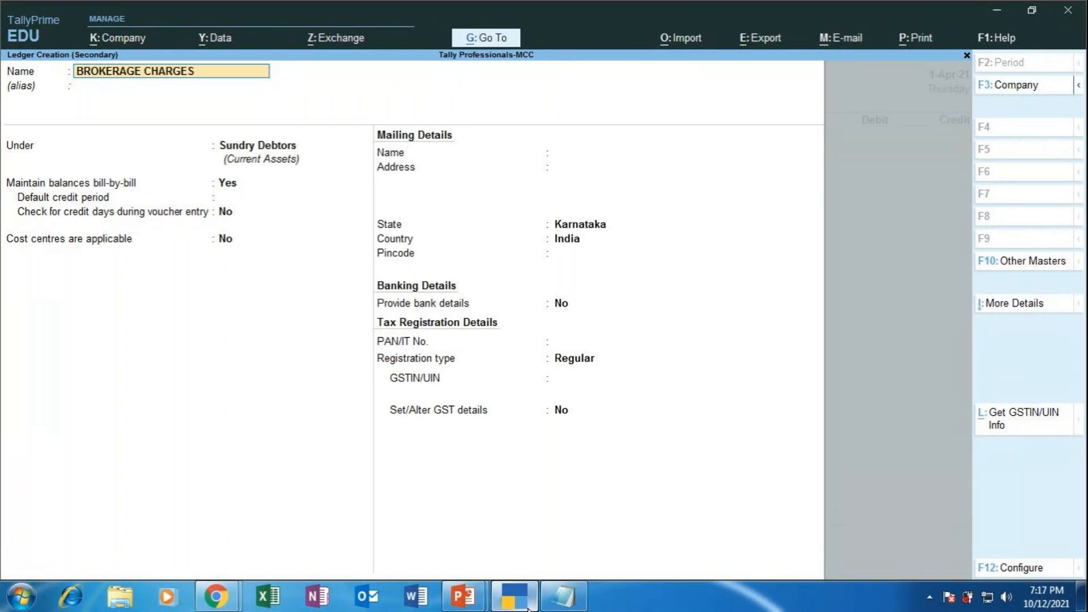
Step: Place the BROKERAGE CHARGES ledger under the Indirect Incomes group
key("Return")
key("Return")
type("I")
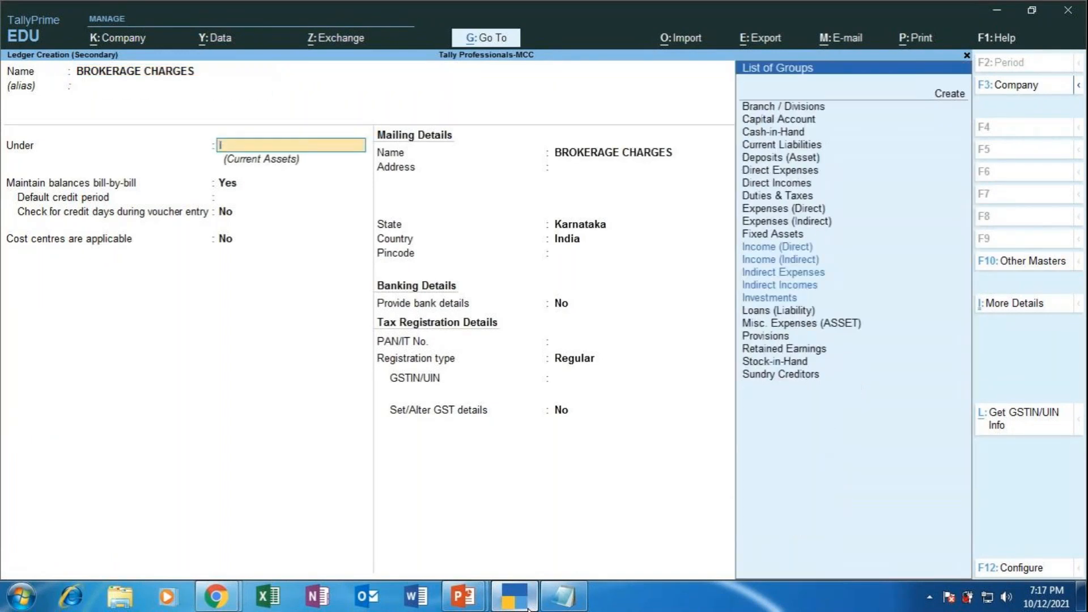
type("NDI")
key("Down")
key("Down")
key("Down")
key("Return")
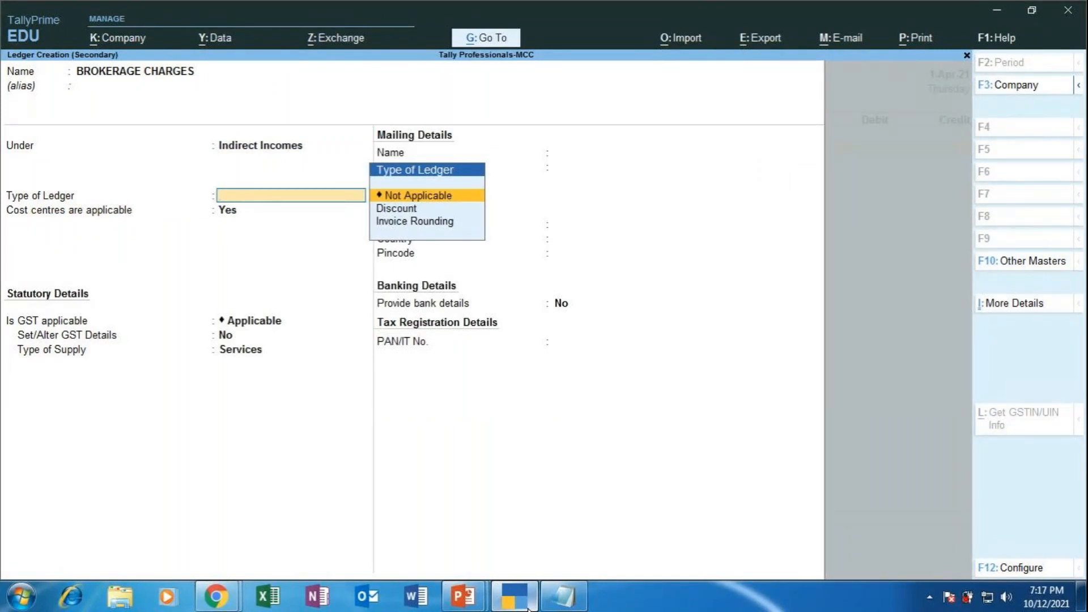
Step: Set the ledger type to Not Applicable, cost centres to No and GST to Not Applicable, and save the BROKERAGE CHARGES ledger
key("Return")
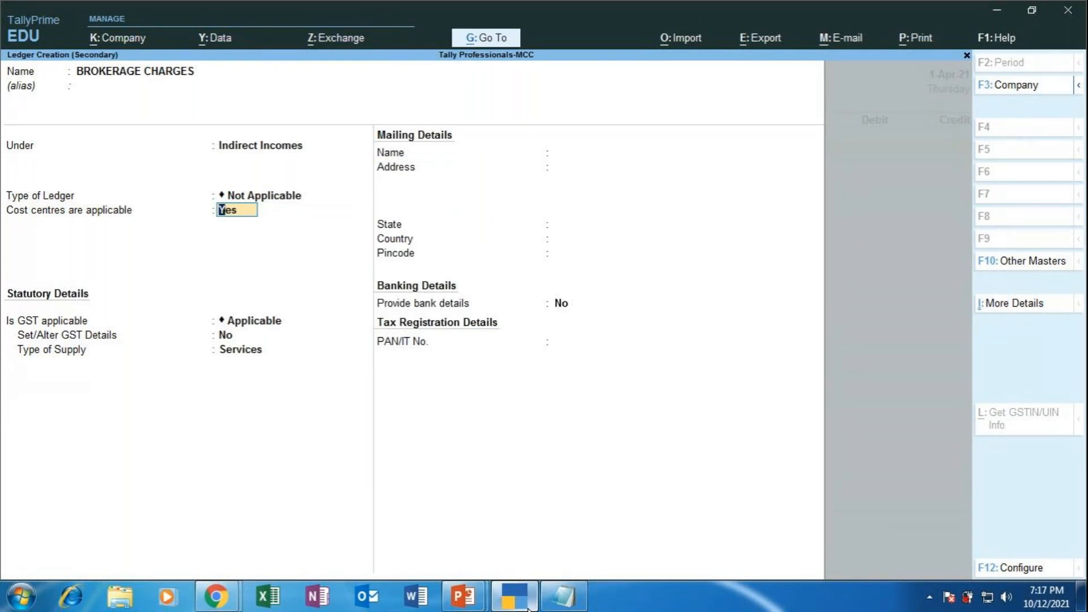
type("NO")
key("Return")
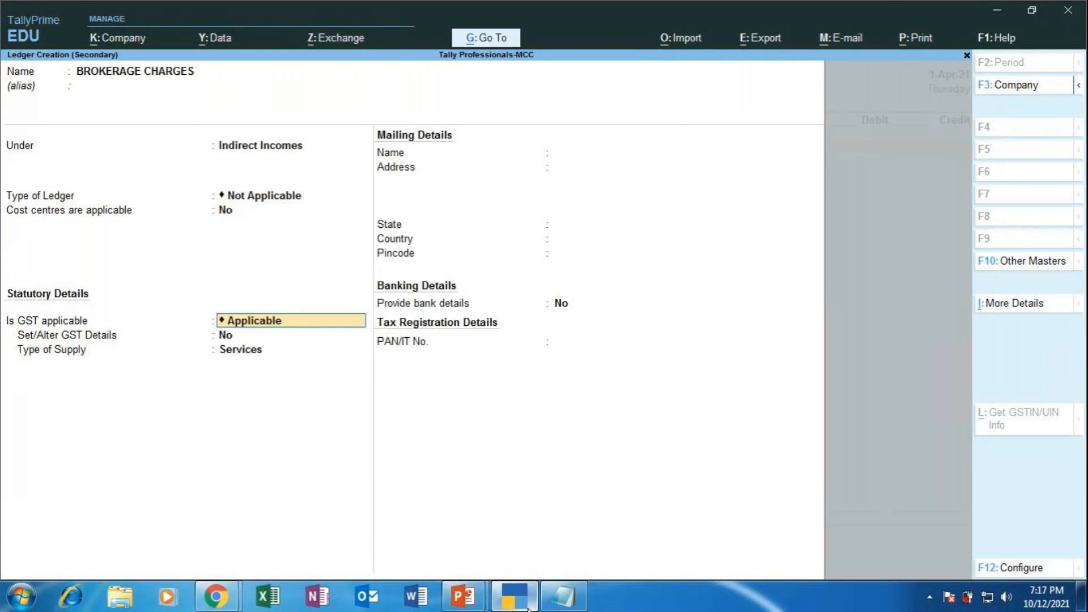
key("BackSpace")
key("Down")
key("Down")
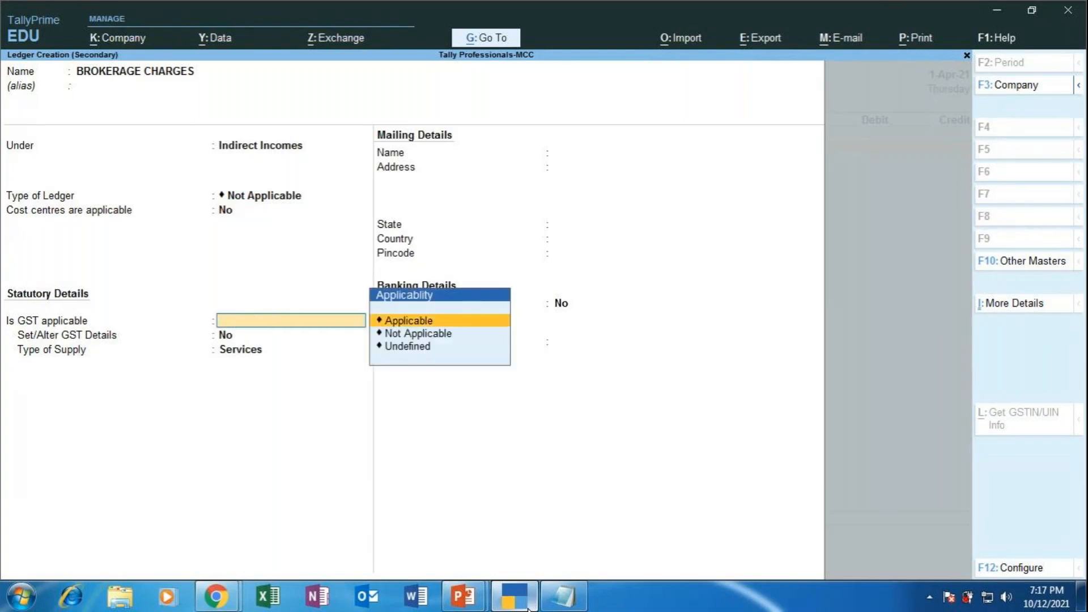
key("Return")
key("Return")
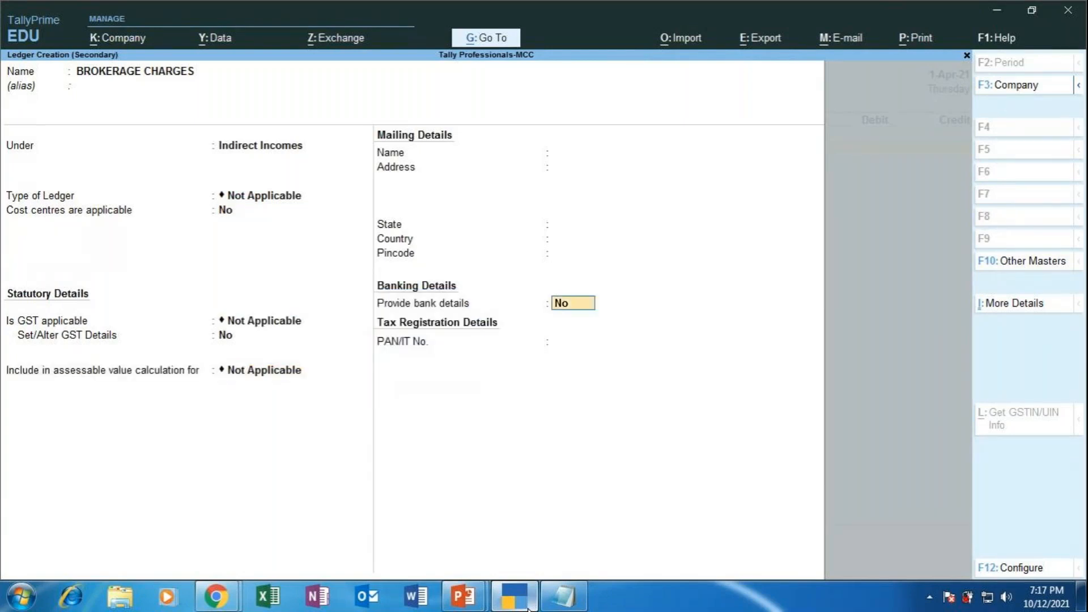
key("Return")
key("Return")
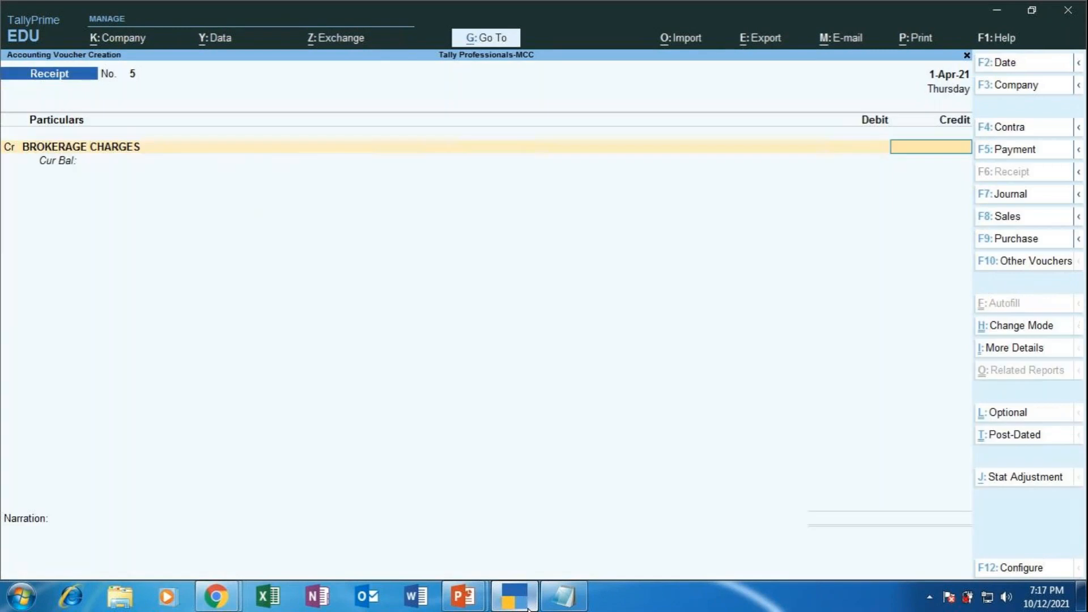
Step: Credit BROKERAGE CHARGES with 3000 and debit Cash with 3,000.00 in the receipt voucher
type("3000")
key("Return")
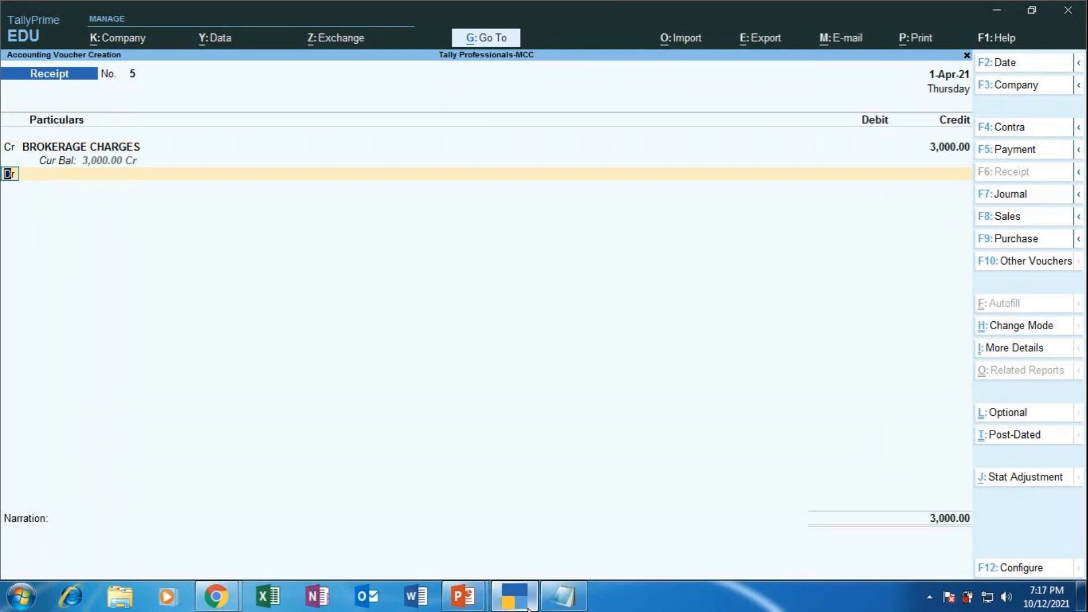
key("Return")
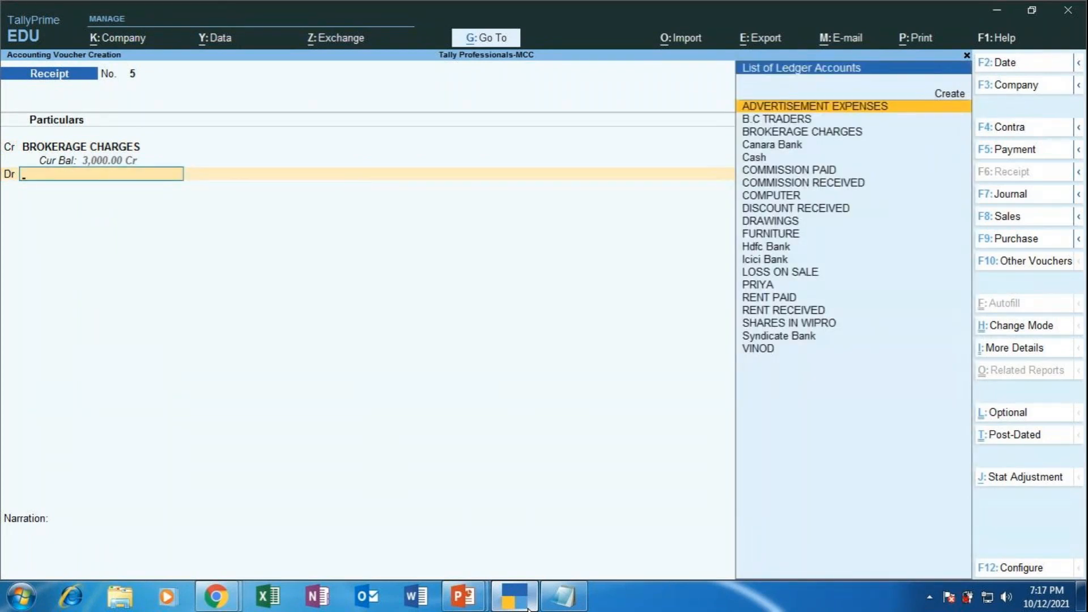
type("CASH")
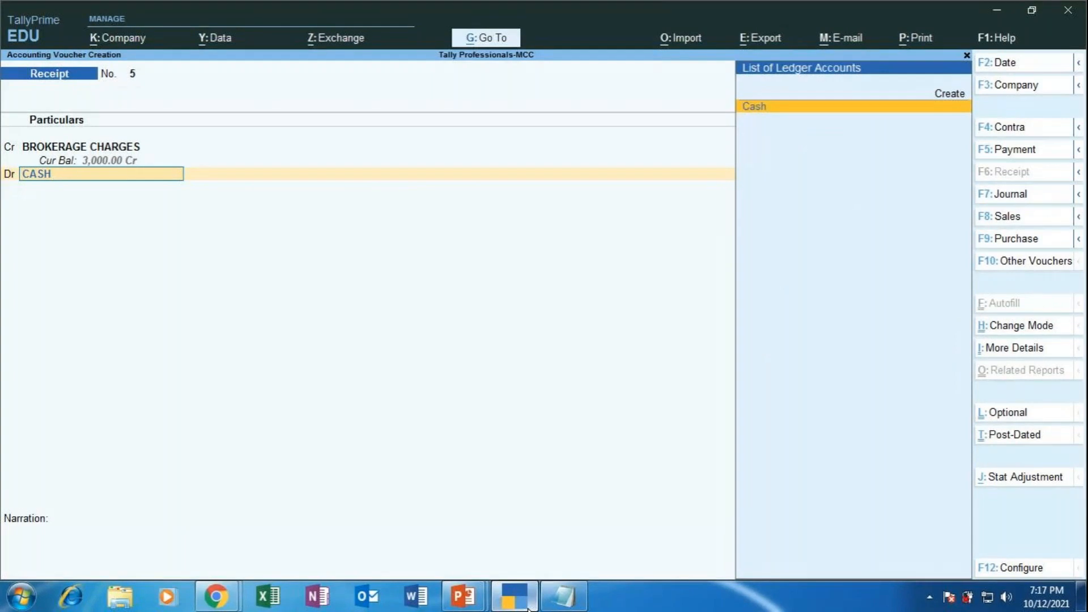
key("Return")
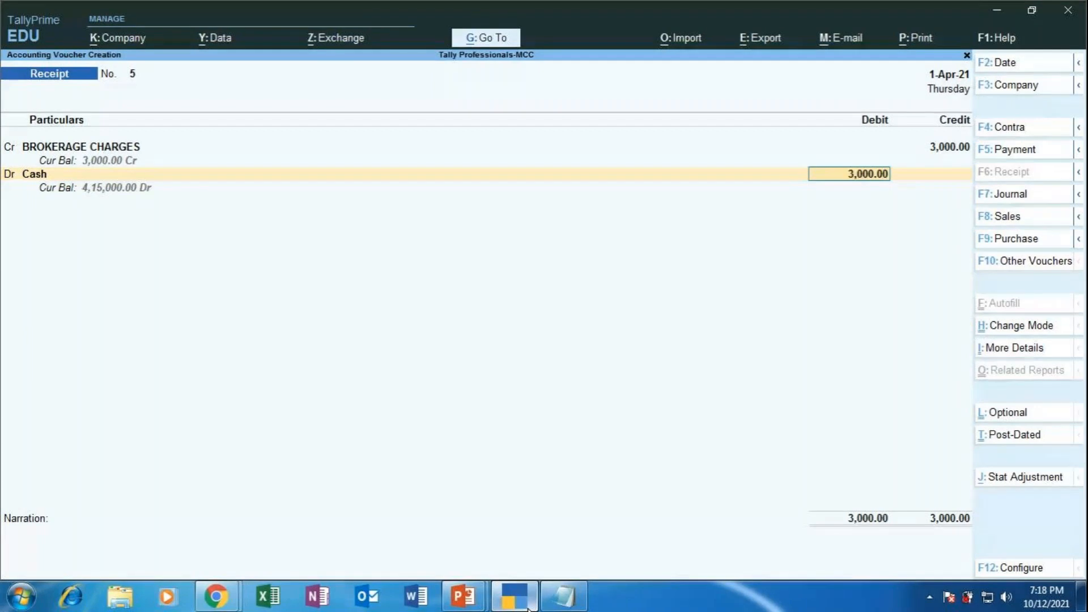
key("Return")
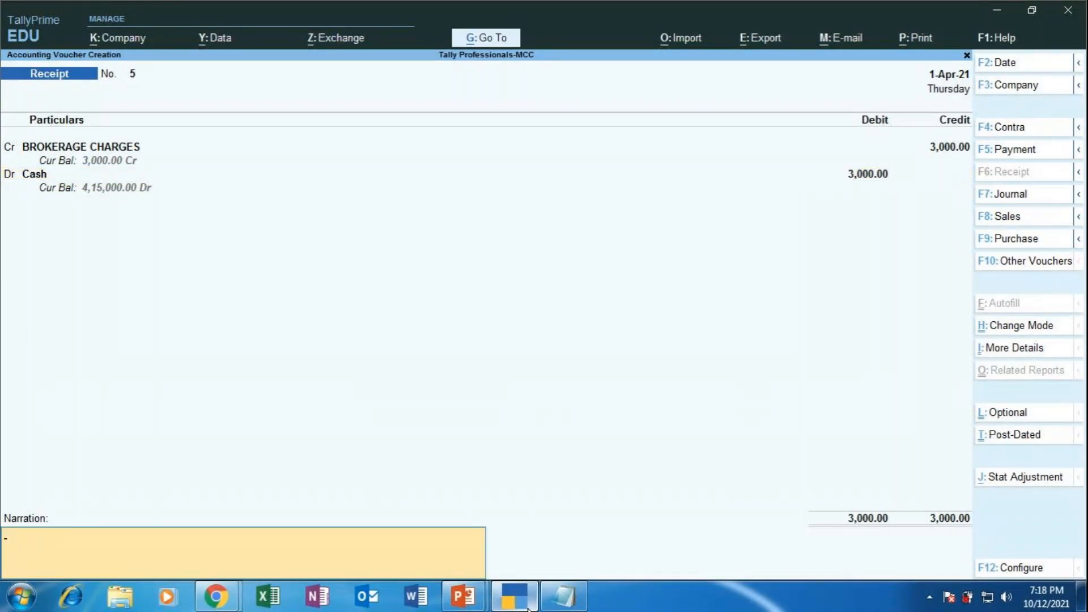
Step: Enter the narration "BEING PAYMENT RECEIVED TOWARDS THE BROKERAGE SERVICES PROVIDED BY WAY OF CASH"
type("BEING PAYMENT")
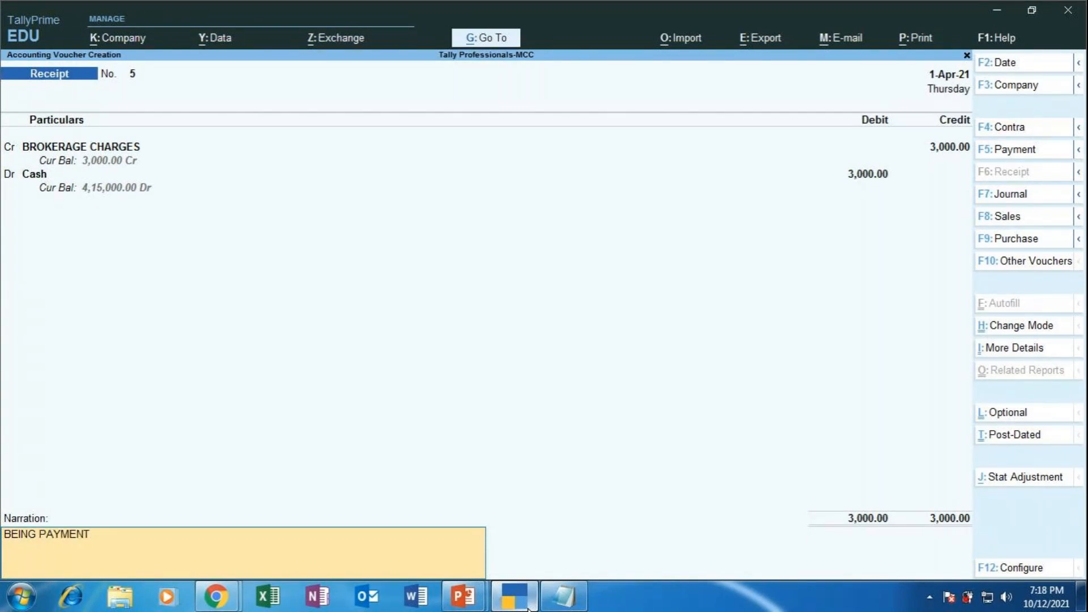
type(" RECEIVED TOWARDS T")
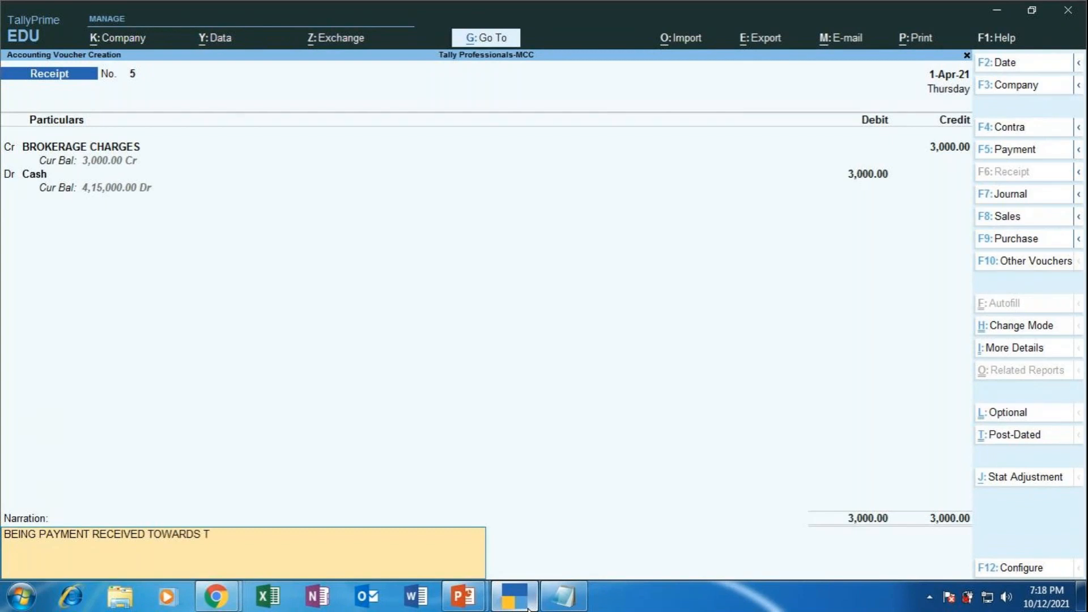
type("HE BROKERAGE")
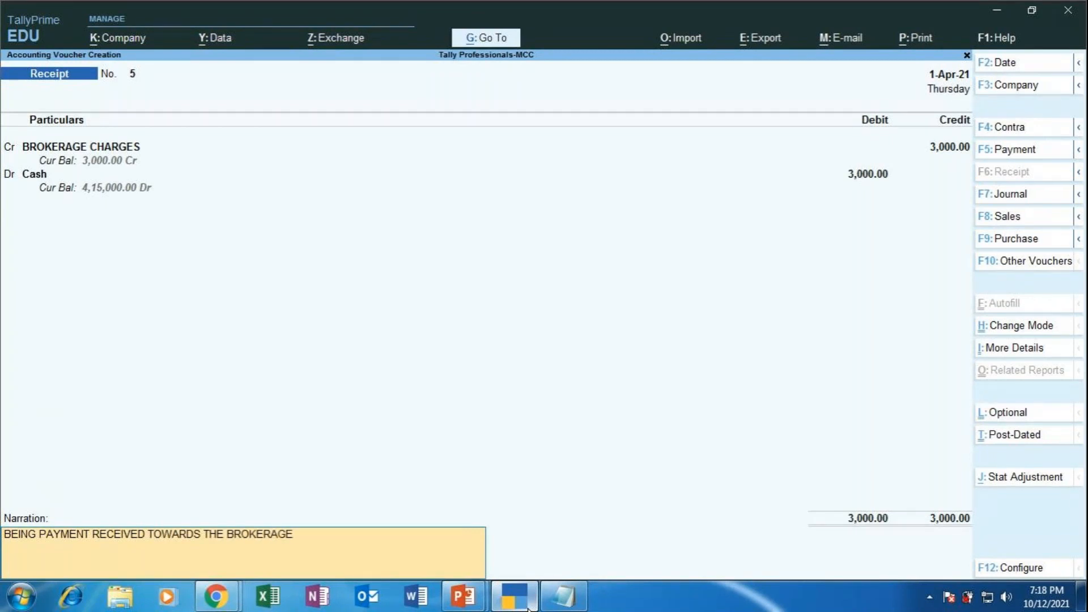
type(" SERVICES")
type("PROV")
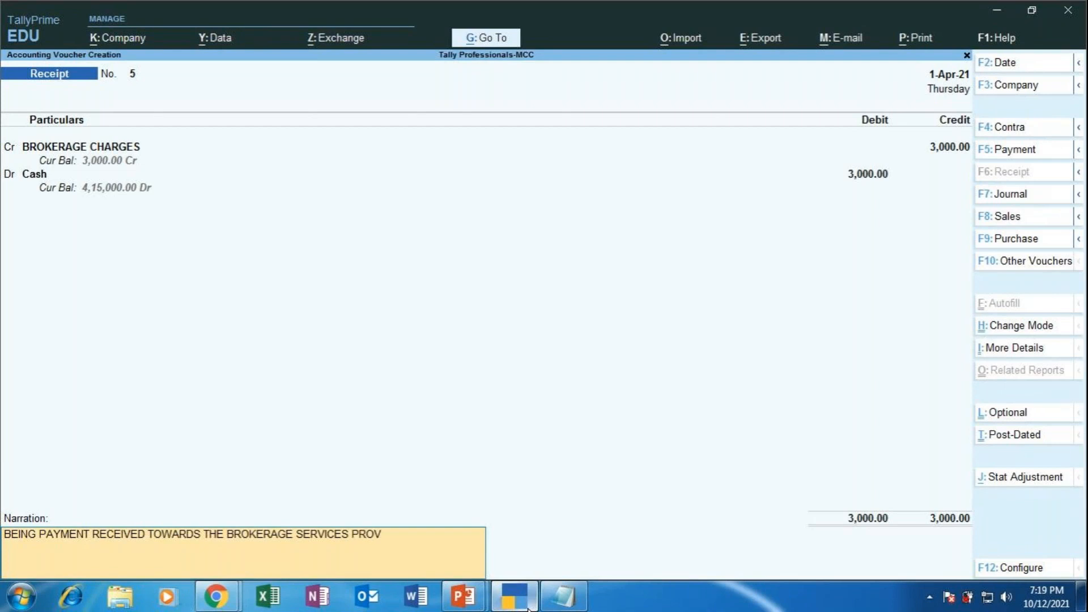
type("IDED")
type("BY WAY OF CASH")
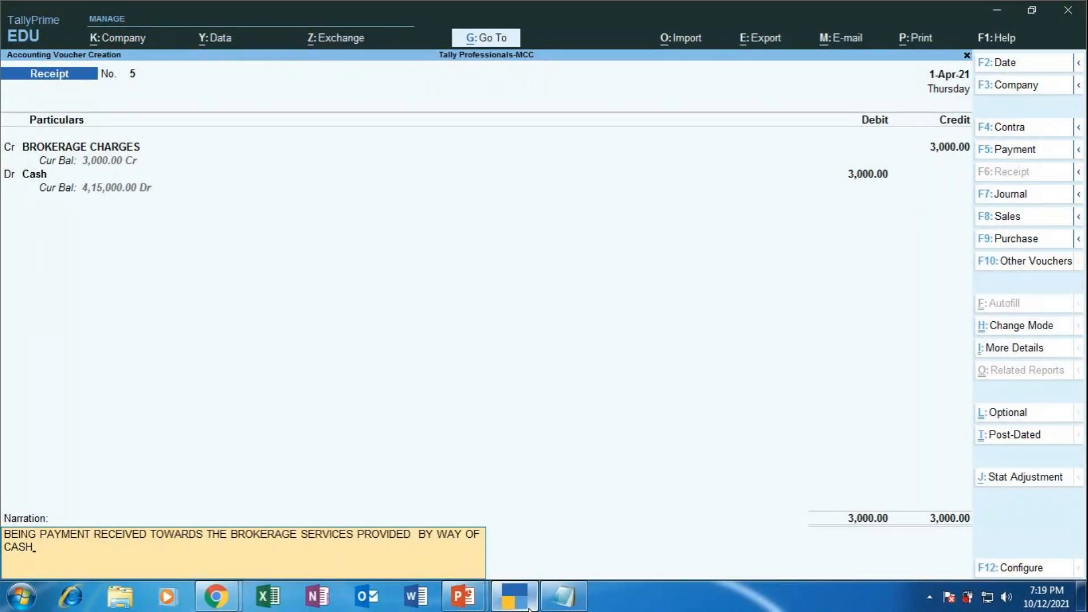
Step: Switch to the GoToMeeting window in Chrome and open the chat to read the participants' messages
left_click(224, 594)
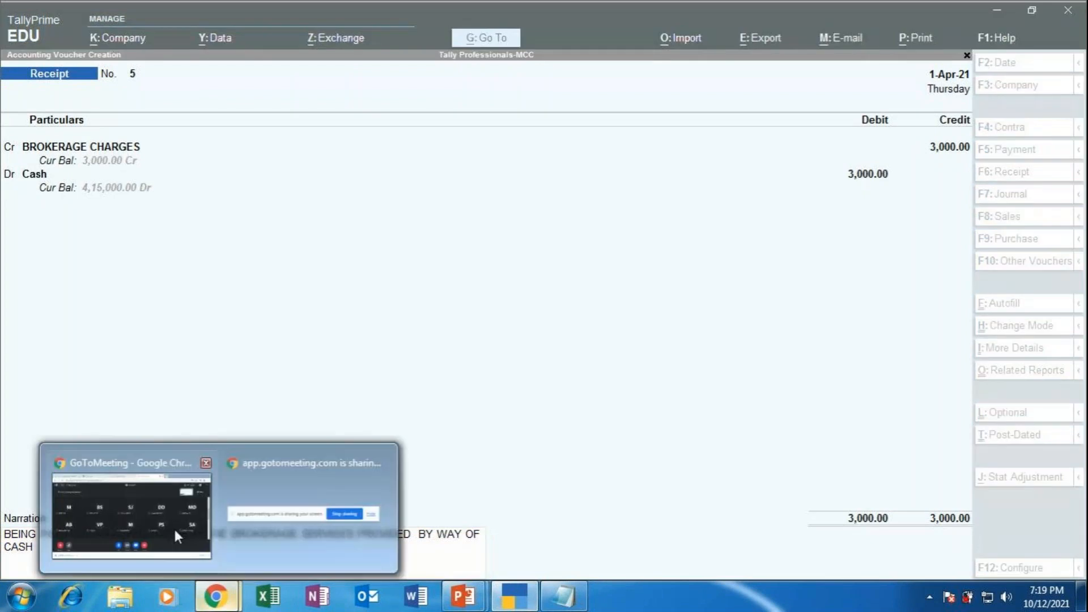
left_click(175, 530)
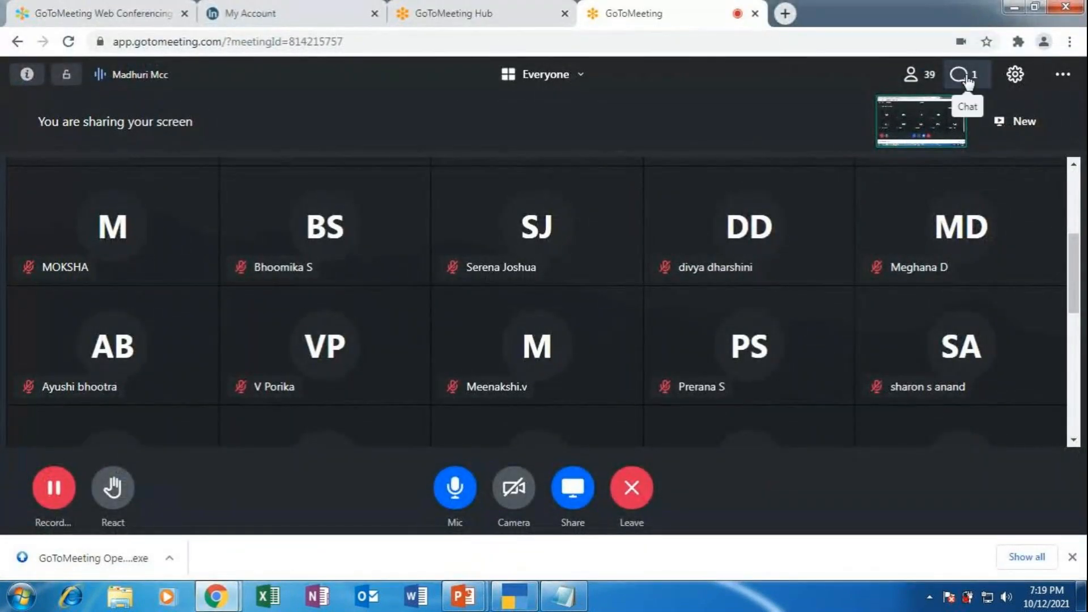
left_click(967, 79)
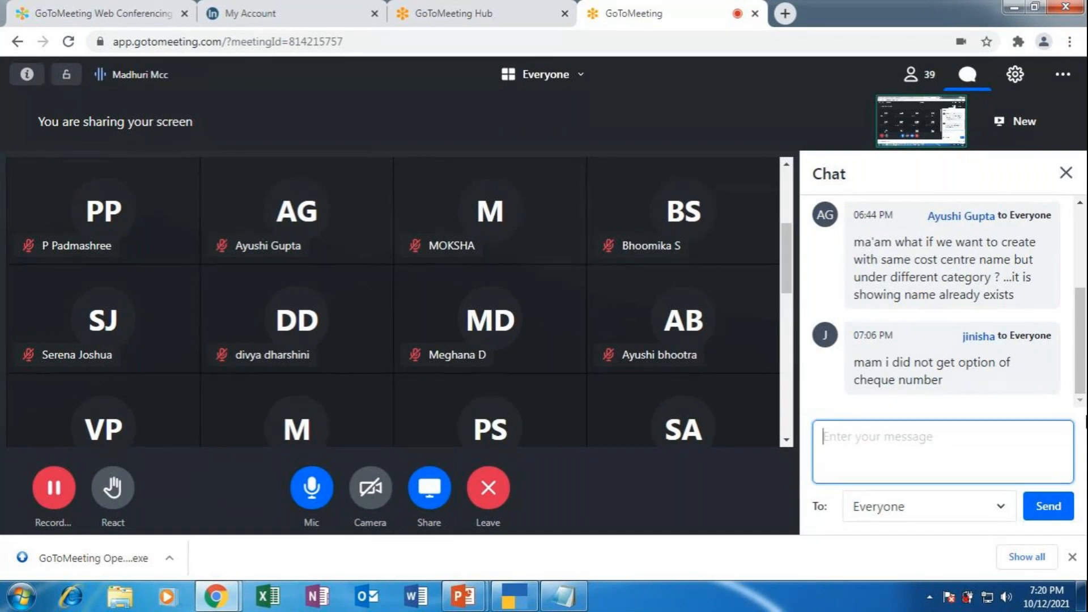
Step: Switch back to TallyPrime and accept the brokerage receipt voucher
left_click(508, 600)
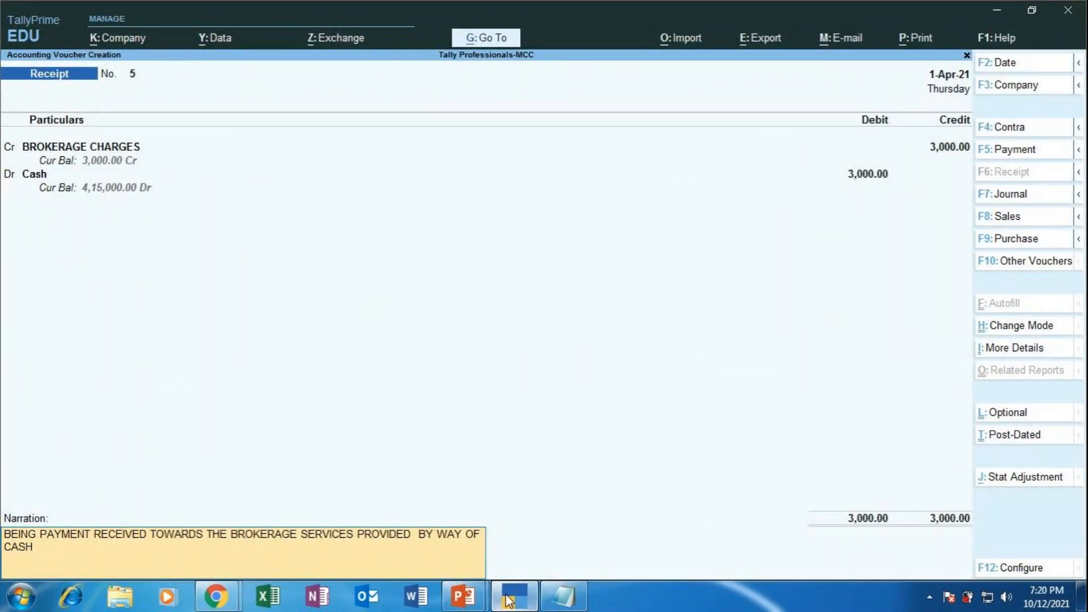
key("Return")
key("Return")
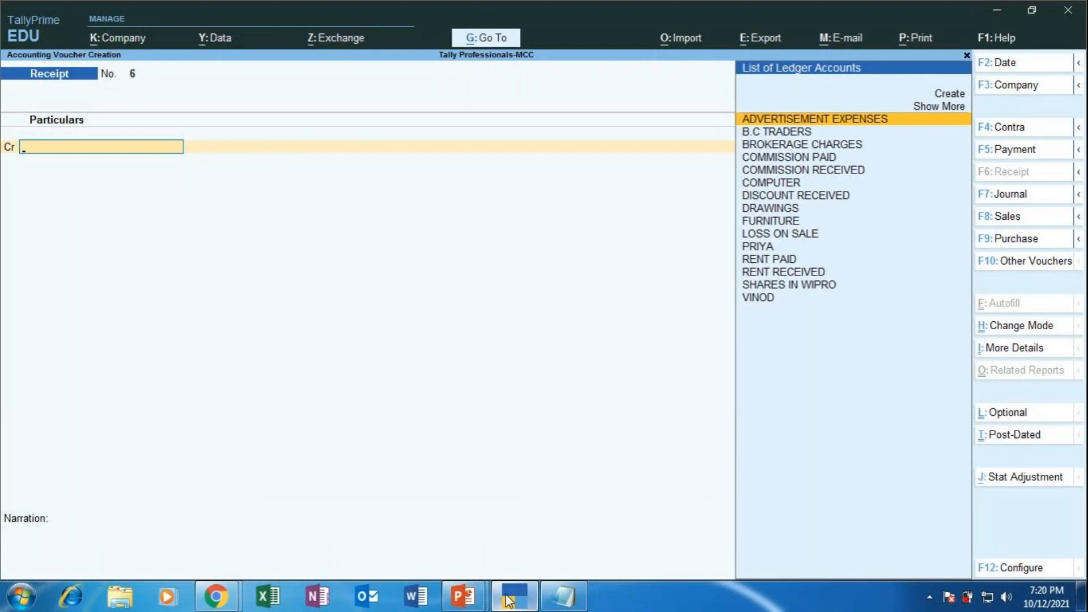
Step: Leave voucher creation, open the Day Book and go through its entries to receipt voucher 4
key("Escape")
key("Return")
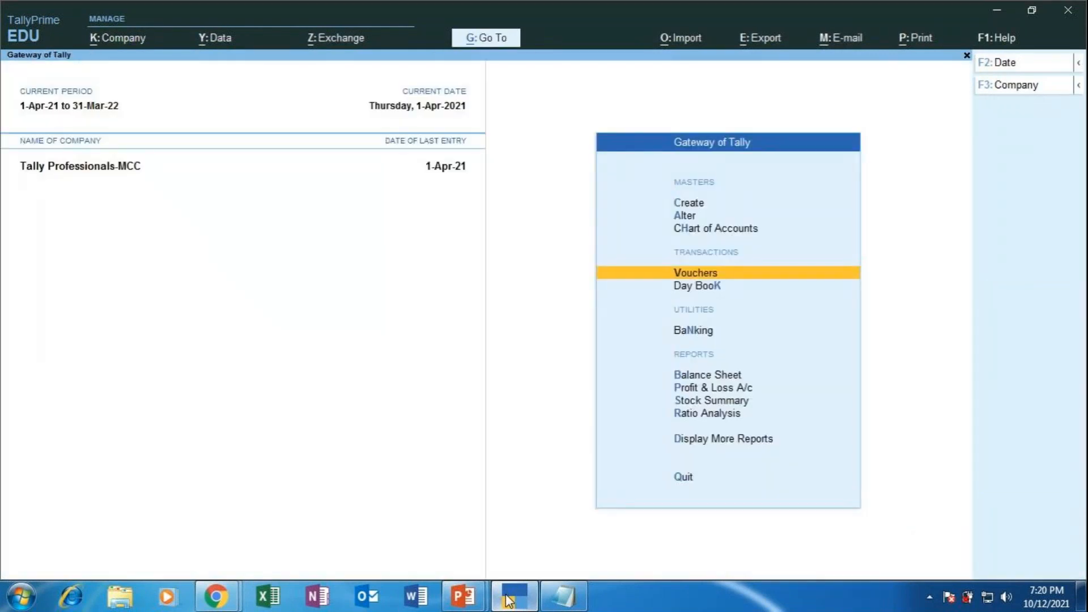
key("k")
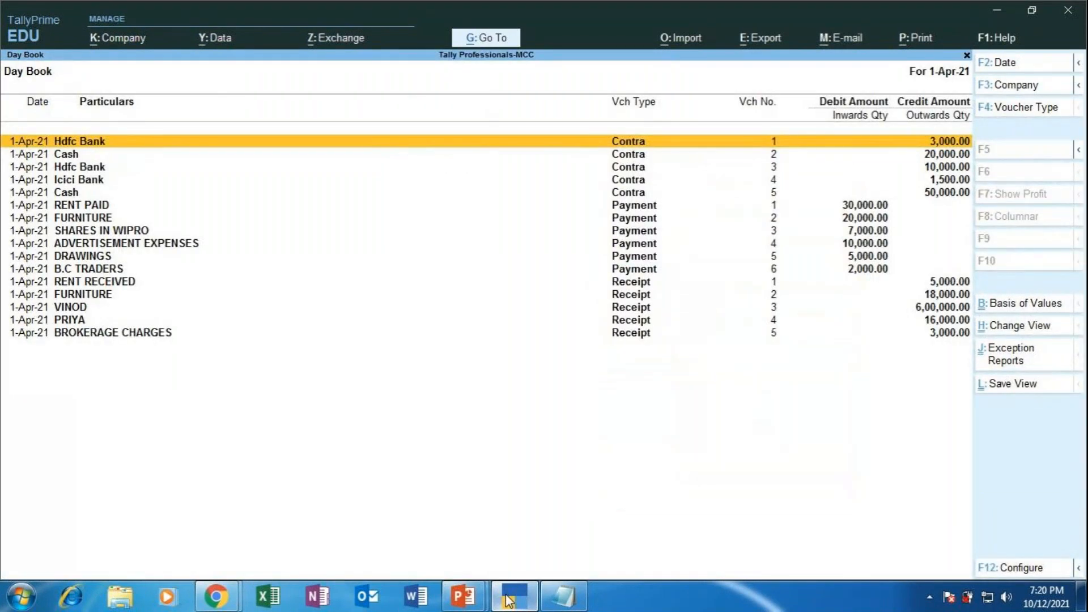
key("Down")
key("Down")
key("Down")
key("Down")
key("Down")
key("Down")
key("Down")
key("Down")
key("Down")
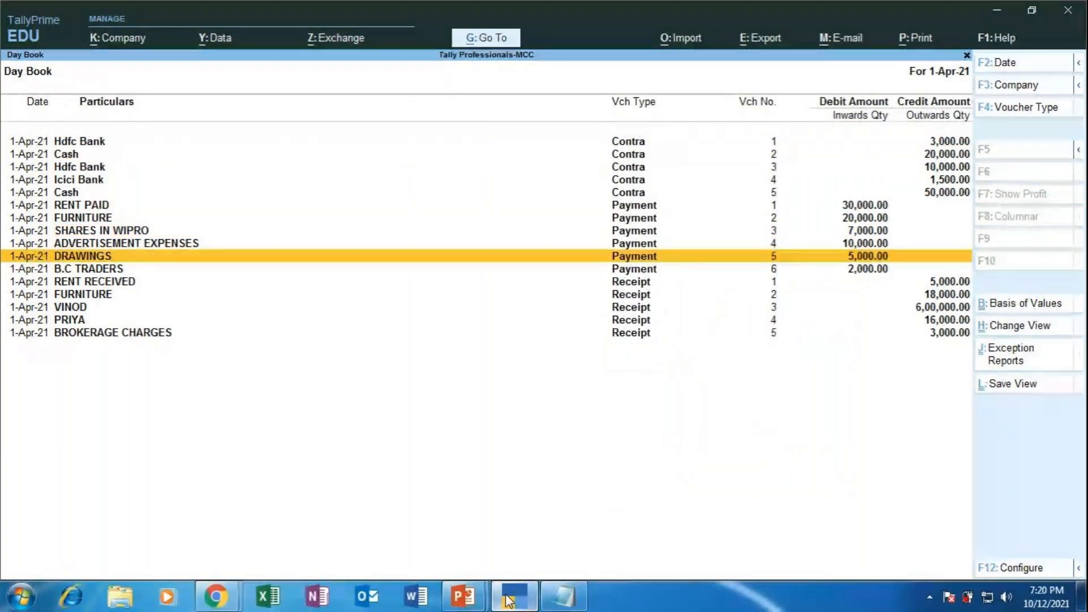
key("Down")
key("Down")
key("Down")
key("Down")
key("Down")
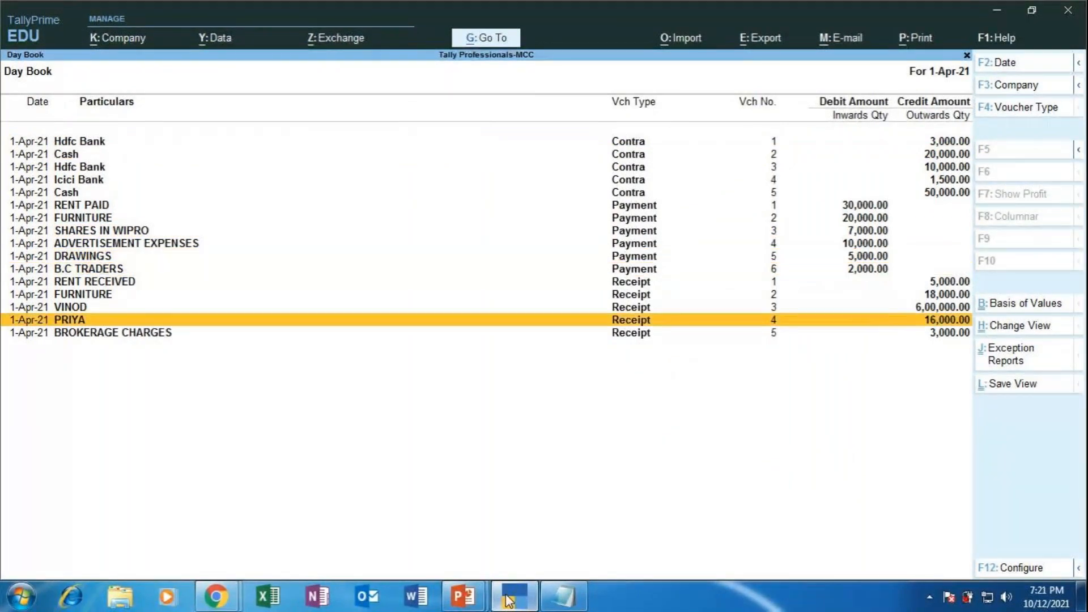
Step: Open the 16,000 receipt voucher from the Day Book and advance to its Icici Bank allocation details
key("Return")
key("Return")
key("Return")
key("Return")
key("Return")
key("Return")
key("Return")
key("Return")
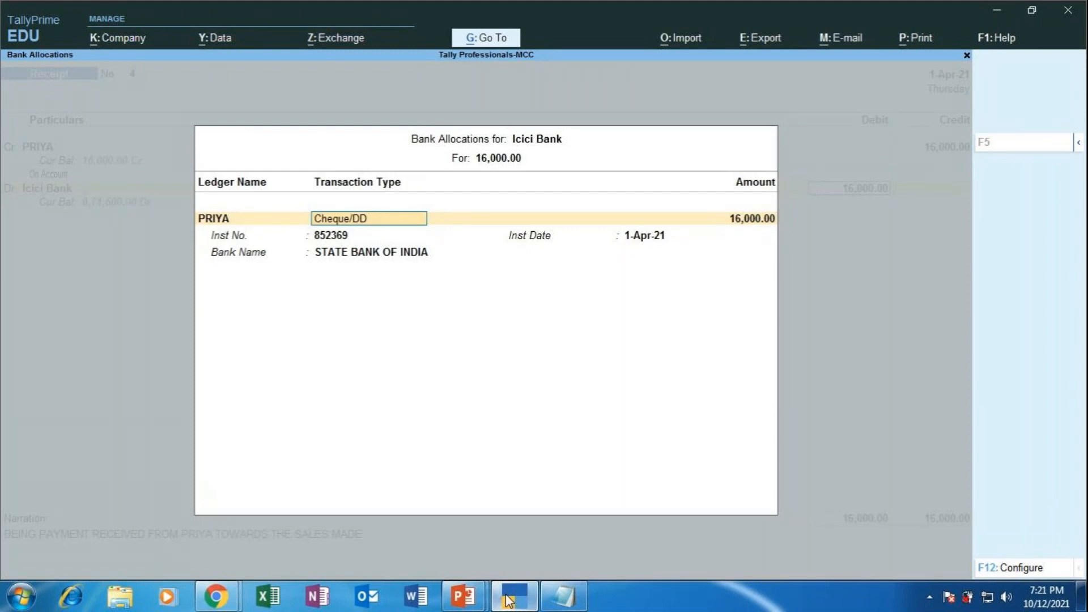
Step: Open the bank allocation configuration, check the "Show Inst No. during voucher creation" option and accept the settings as they are
key("F12")
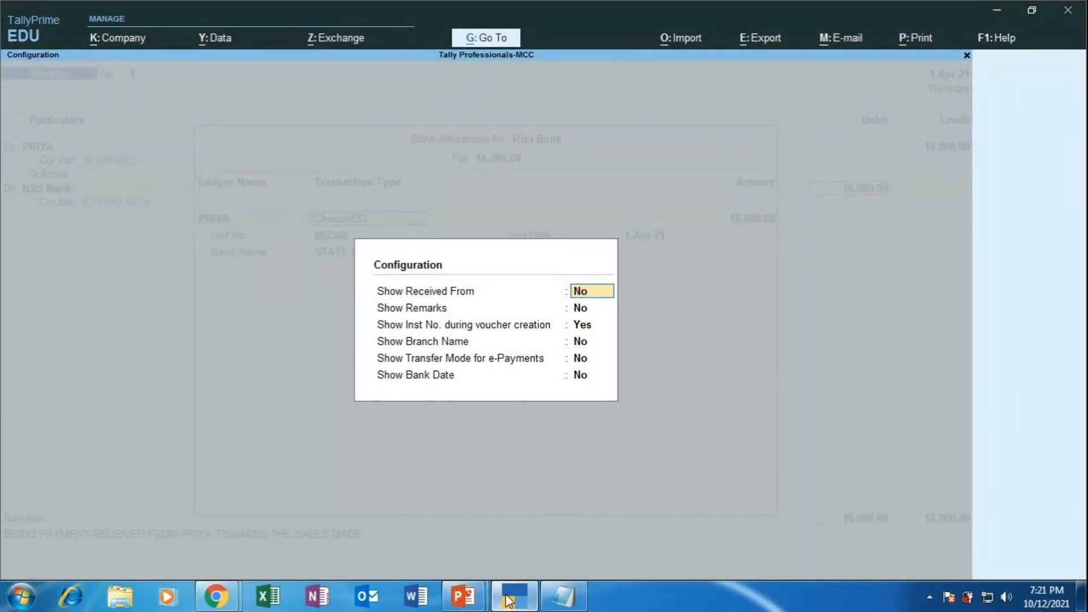
key("Down")
key("Down")
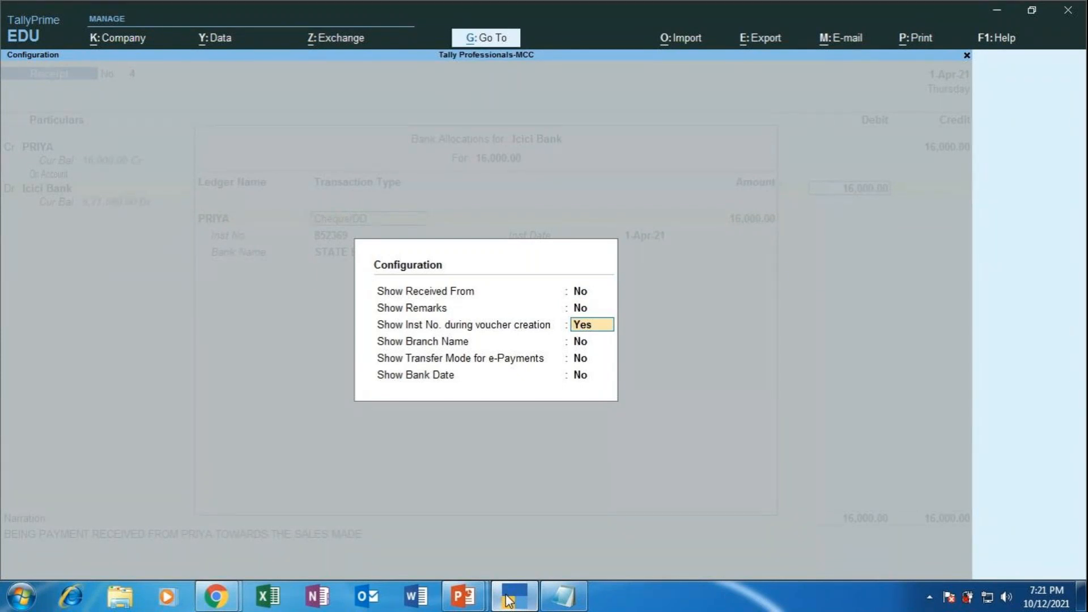
key("Return")
key("Return")
key("Return")
key("Return")
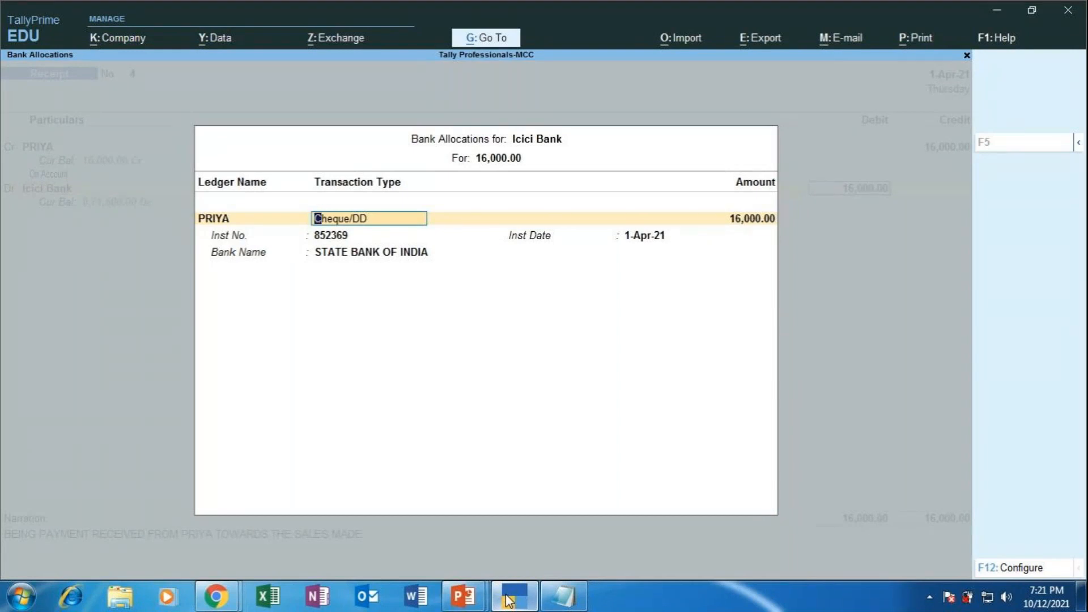
Step: Quit the bank allocations and the voucher alteration without saving, returning to the Day Book
key("BackSpace")
key("Escape")
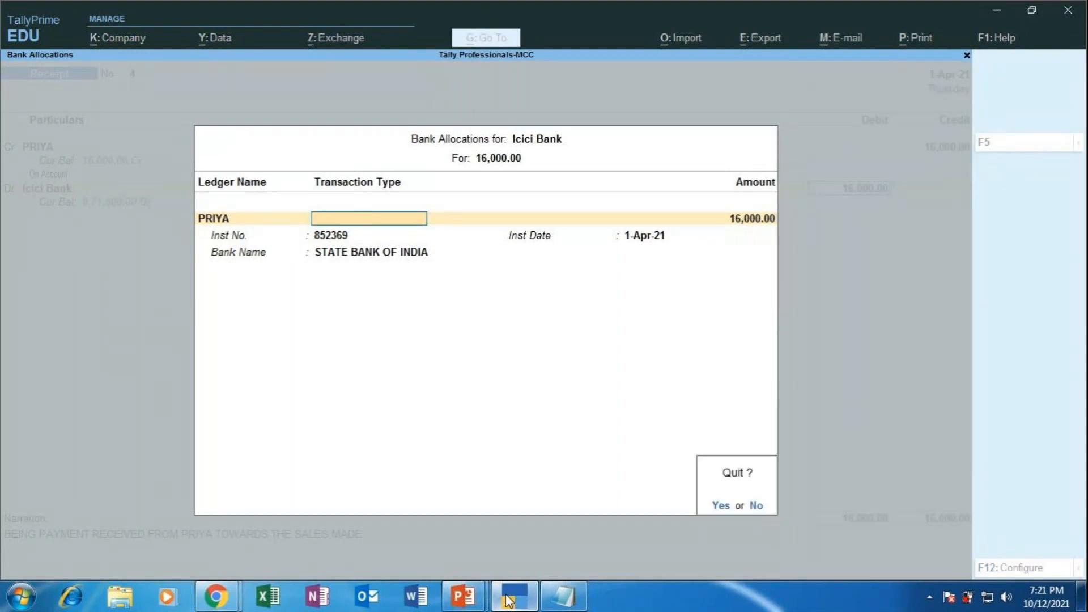
key("y")
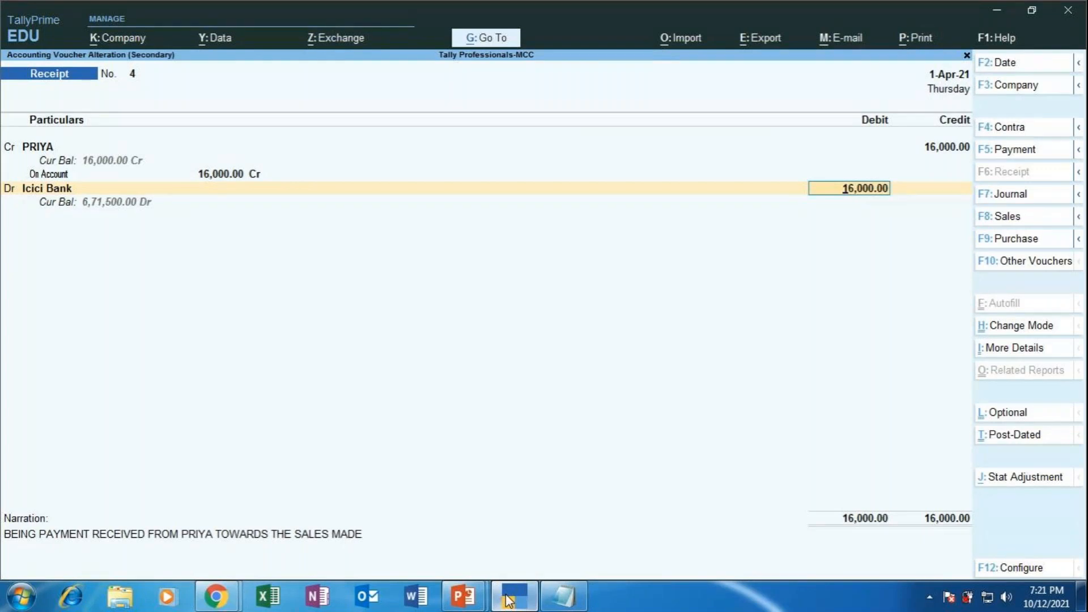
key("BackSpace")
key("Escape")
key("y")
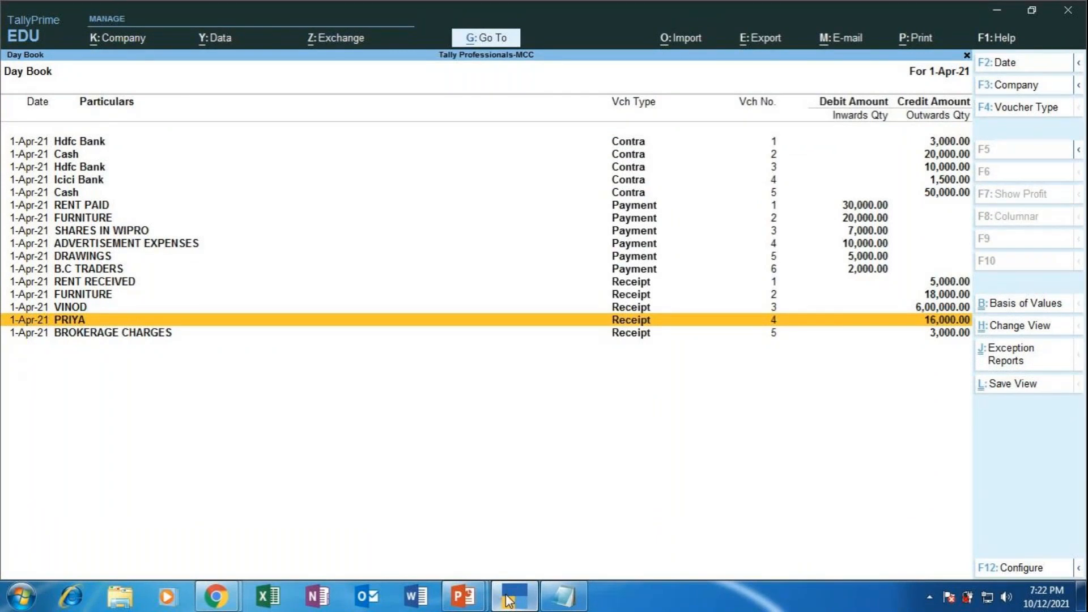
Step: Switch to the MAPR presentation in PowerPoint and start the slide show from the receipt voucher exercises slide
left_click(463, 596)
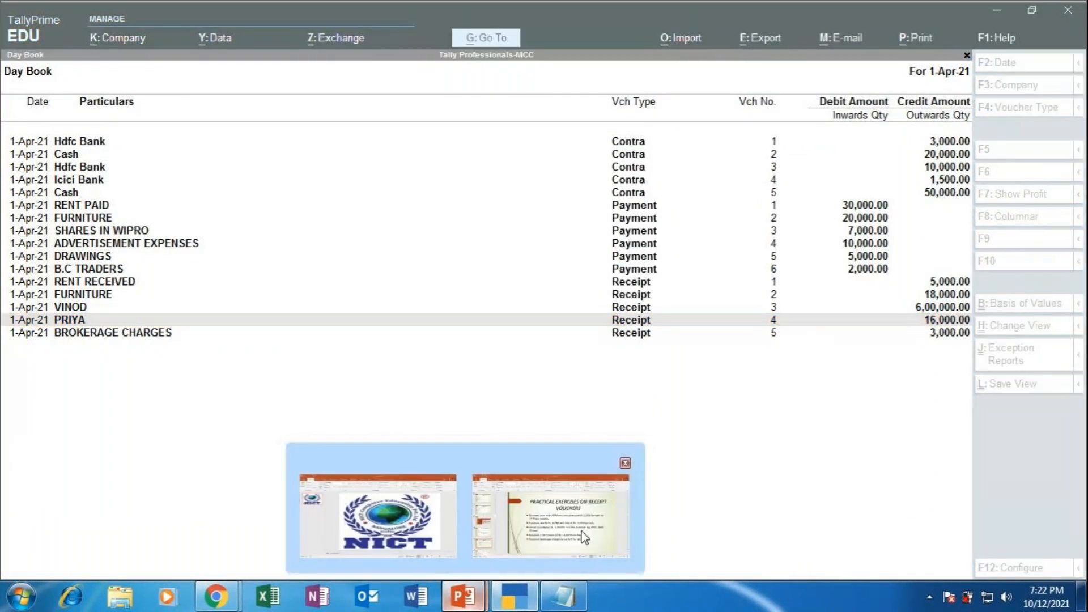
left_click(547, 510)
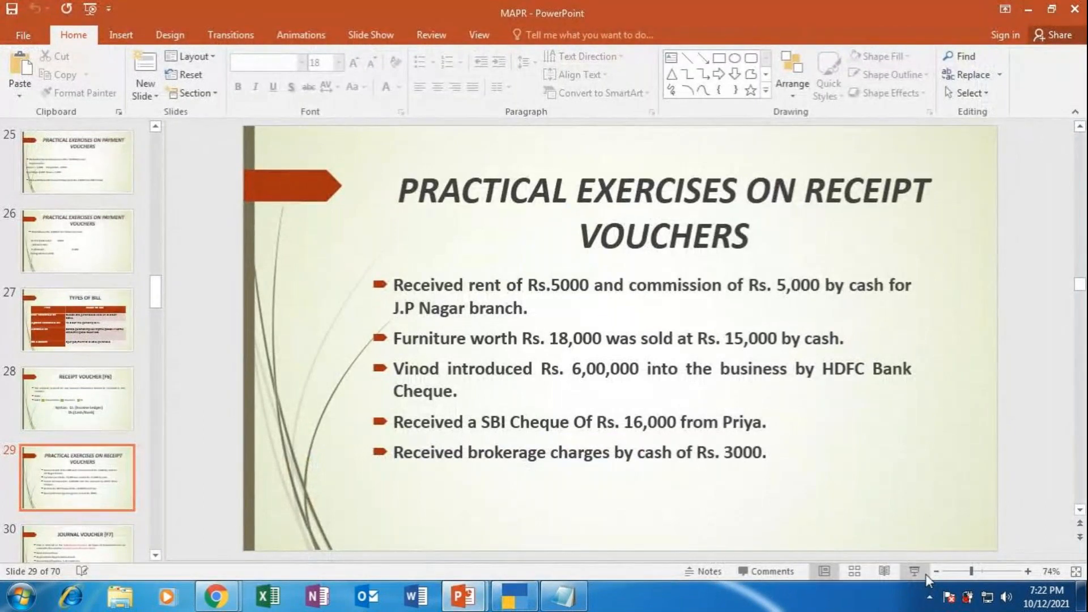
left_click(920, 572)
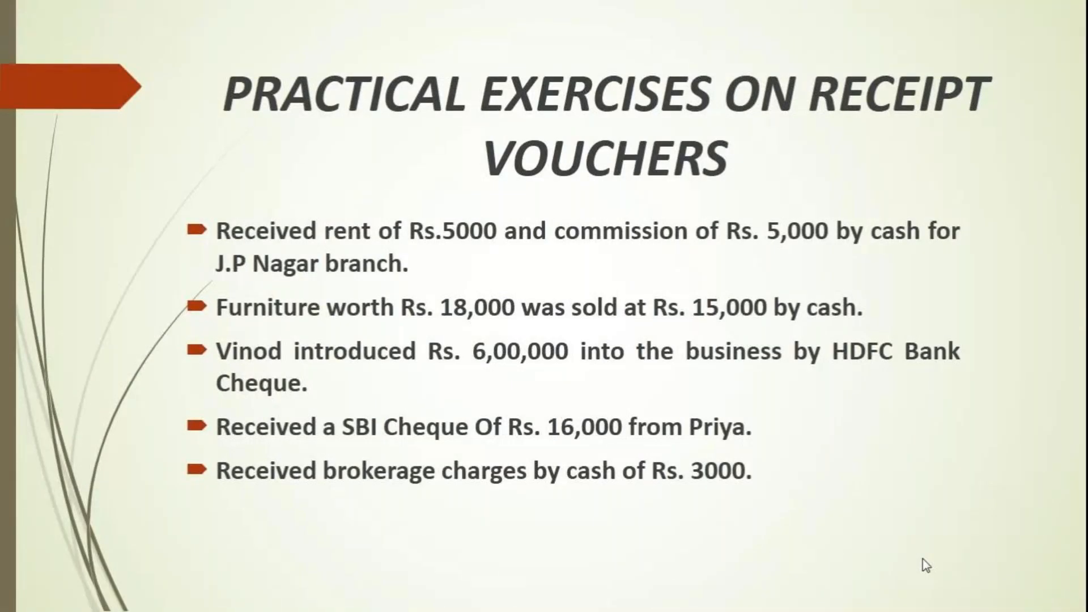